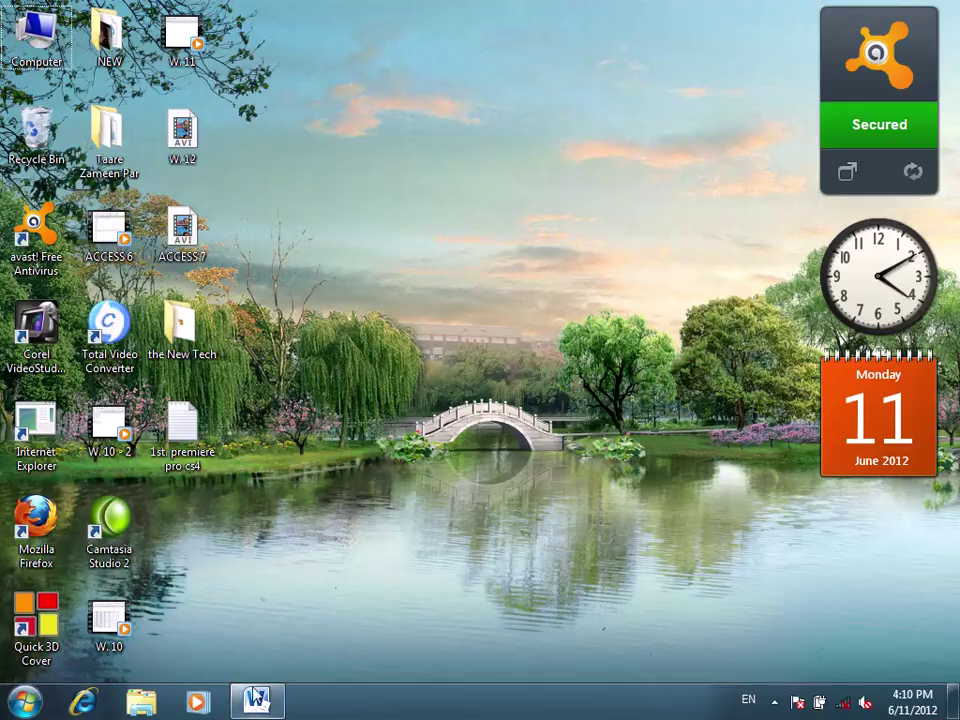
# Restore Word and insert the Koala sample picture, which arrives at 4.88" by 6.5"
pyautogui.click(258, 702)
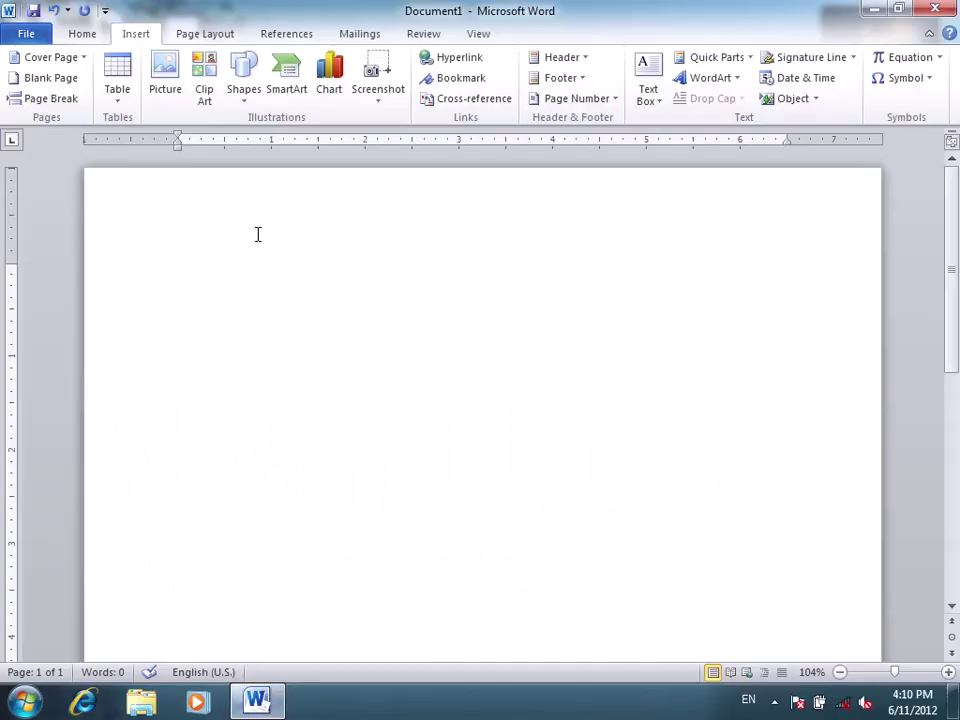
pyautogui.click(166, 95)
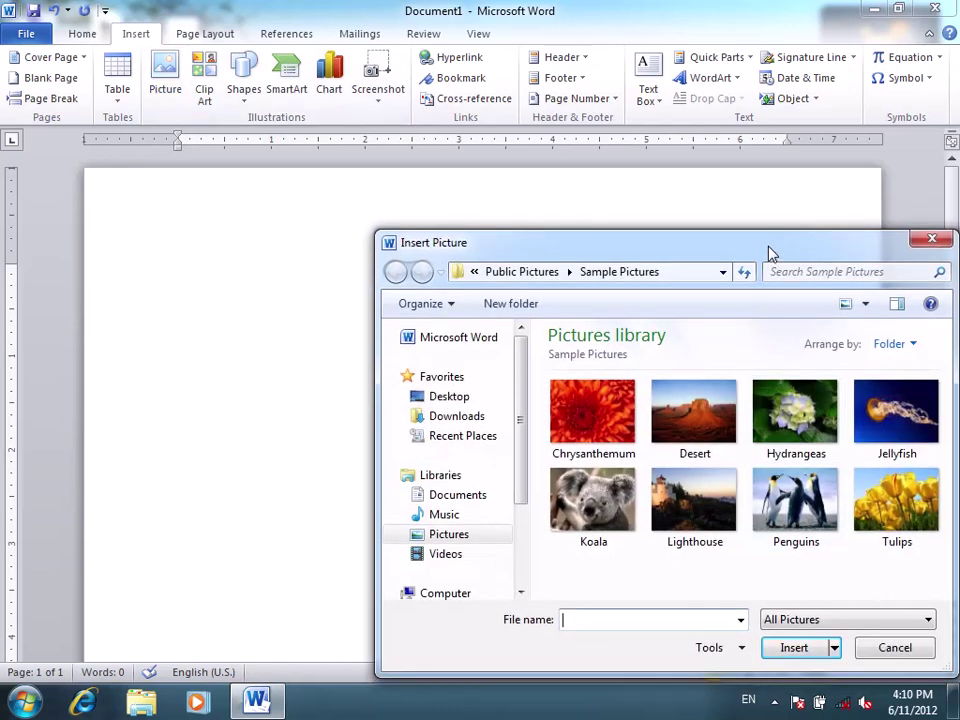
pyautogui.moveTo(770, 255); pyautogui.dragTo(667, 174)
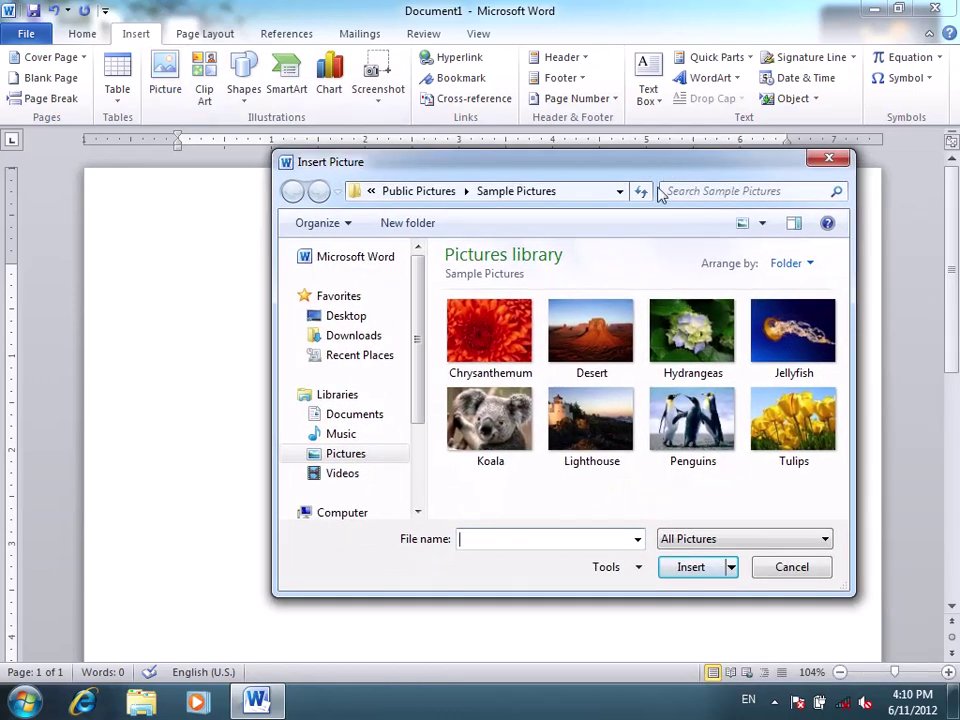
pyautogui.click(490, 430)
pyautogui.click(693, 570)
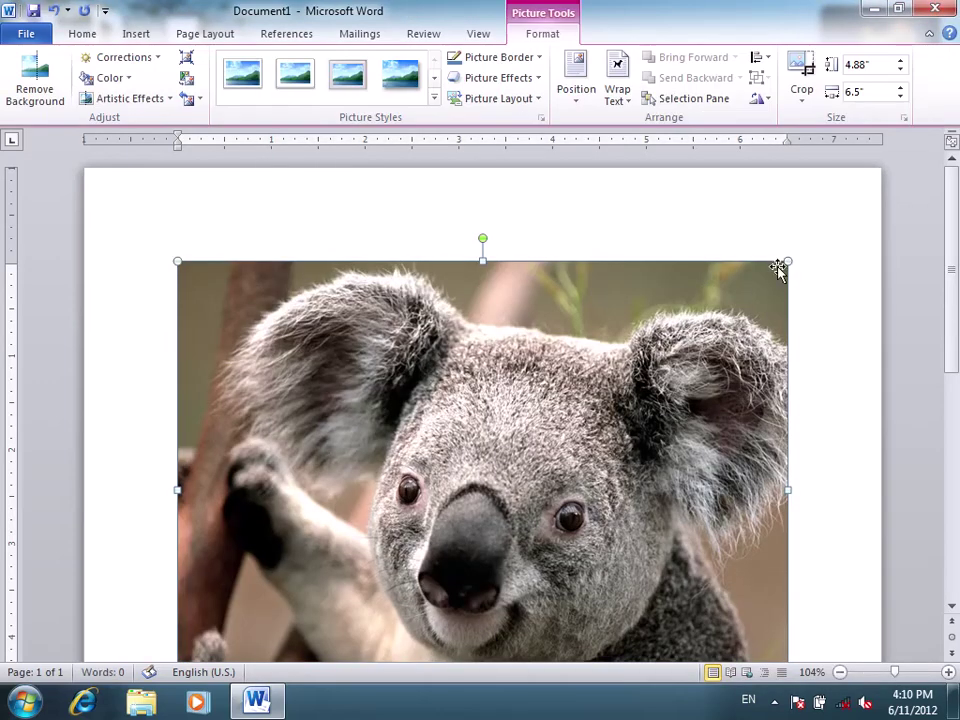
# Shrink the koala picture from its corner and nudge its width down to about 3.6"
pyautogui.moveTo(787, 263); pyautogui.dragTo(588, 261)
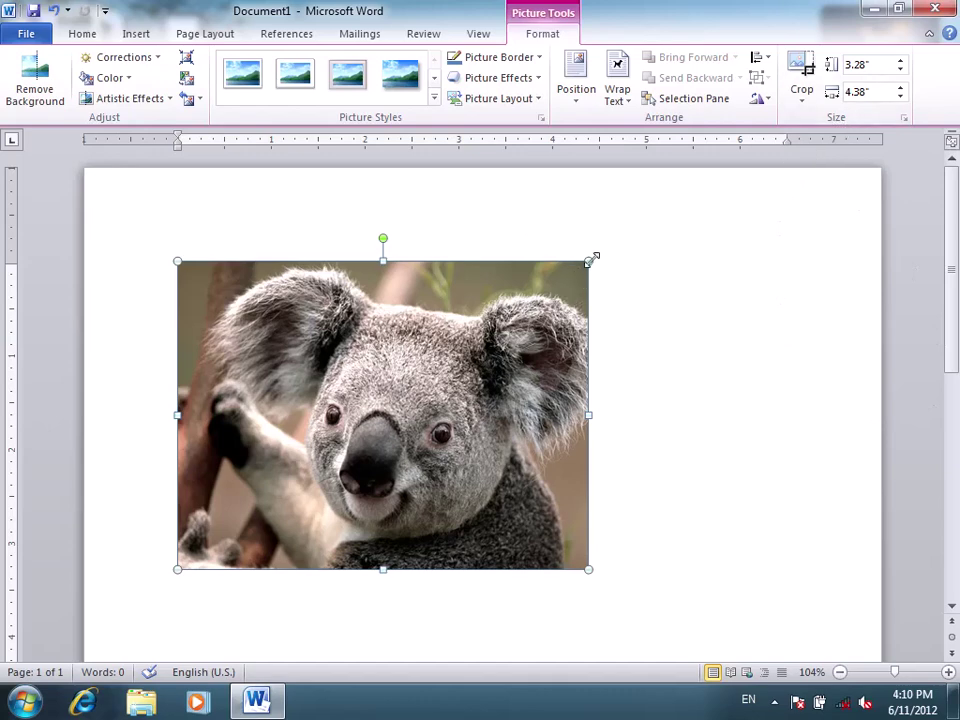
pyautogui.moveTo(590, 261)
pyautogui.mouseDown()
pyautogui.moveTo(449, 263)
pyautogui.moveTo(495, 262)
pyautogui.mouseUp()
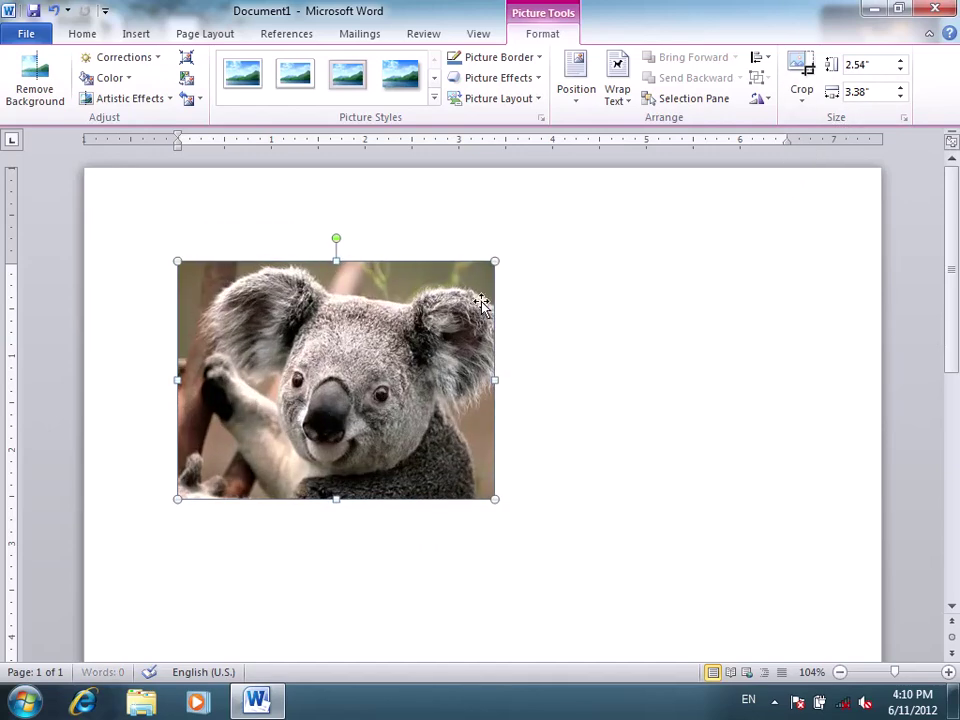
pyautogui.click(901, 60)
pyautogui.click(901, 60)
pyautogui.click(901, 60)
pyautogui.click(901, 60)
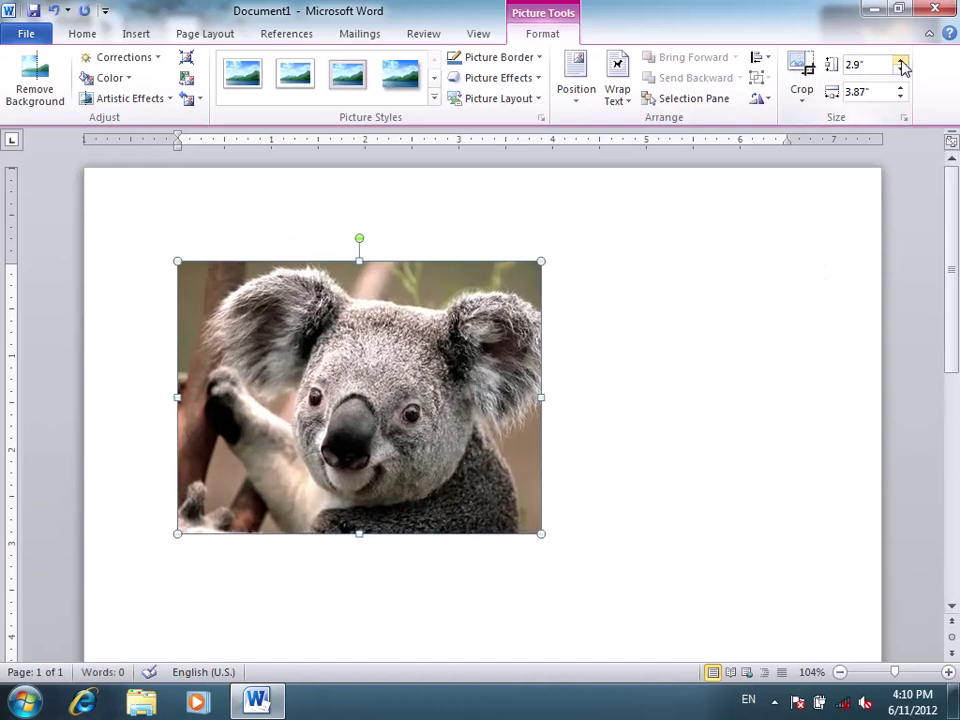
pyautogui.click(901, 97)
pyautogui.click(901, 97)
pyautogui.click(901, 97)
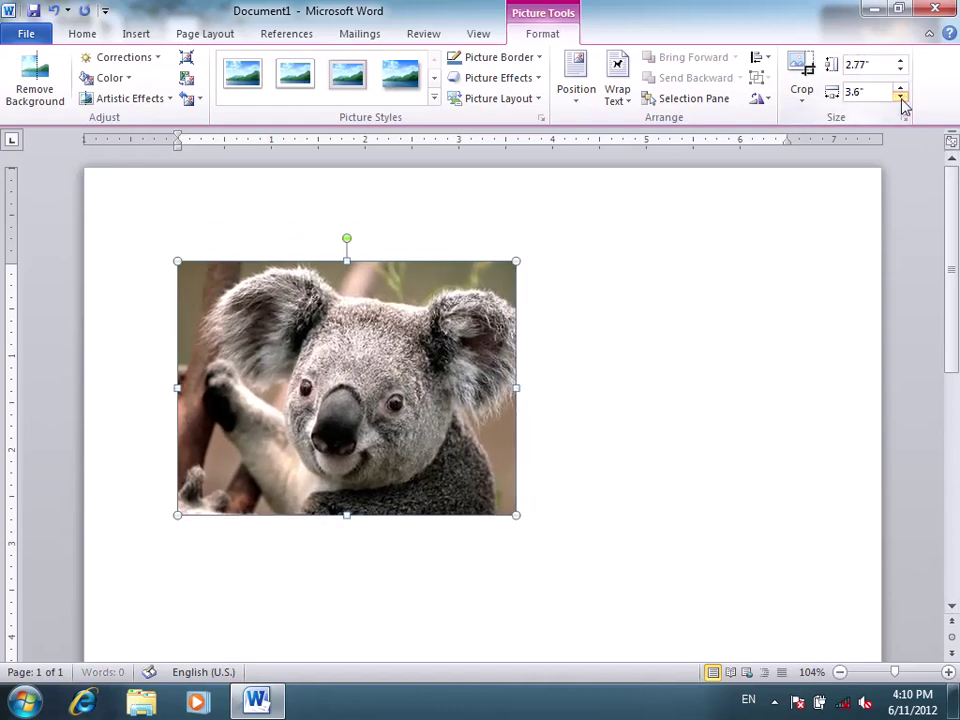
pyautogui.click(901, 97)
pyautogui.click(901, 97)
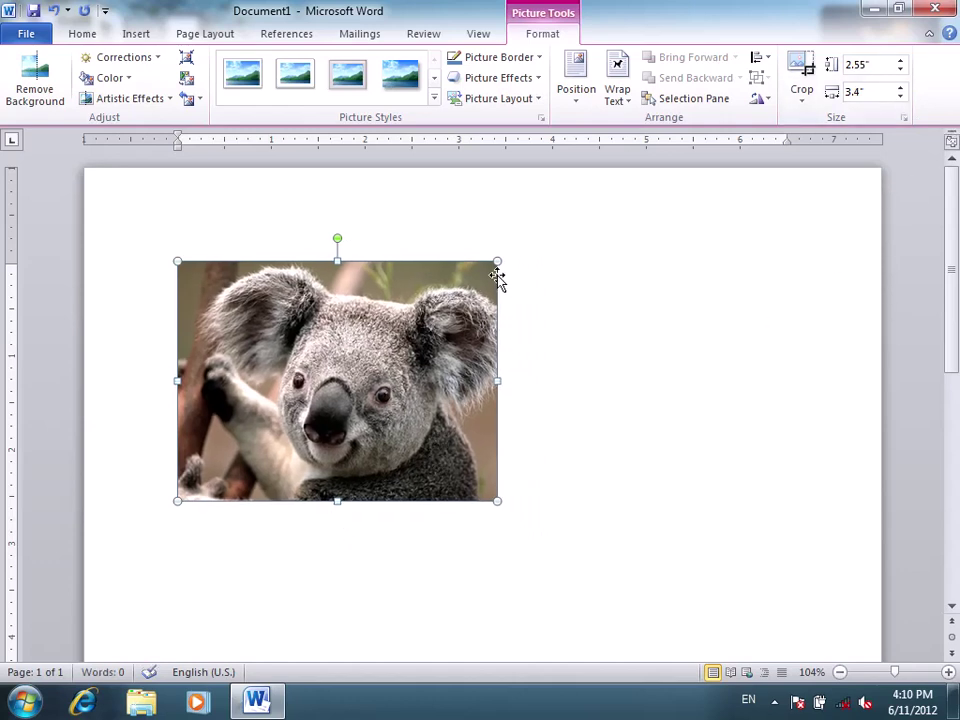
# Adjust the picture height to exactly 3", giving a 3" by 4" picture
pyautogui.click(902, 62)
pyautogui.click(902, 62)
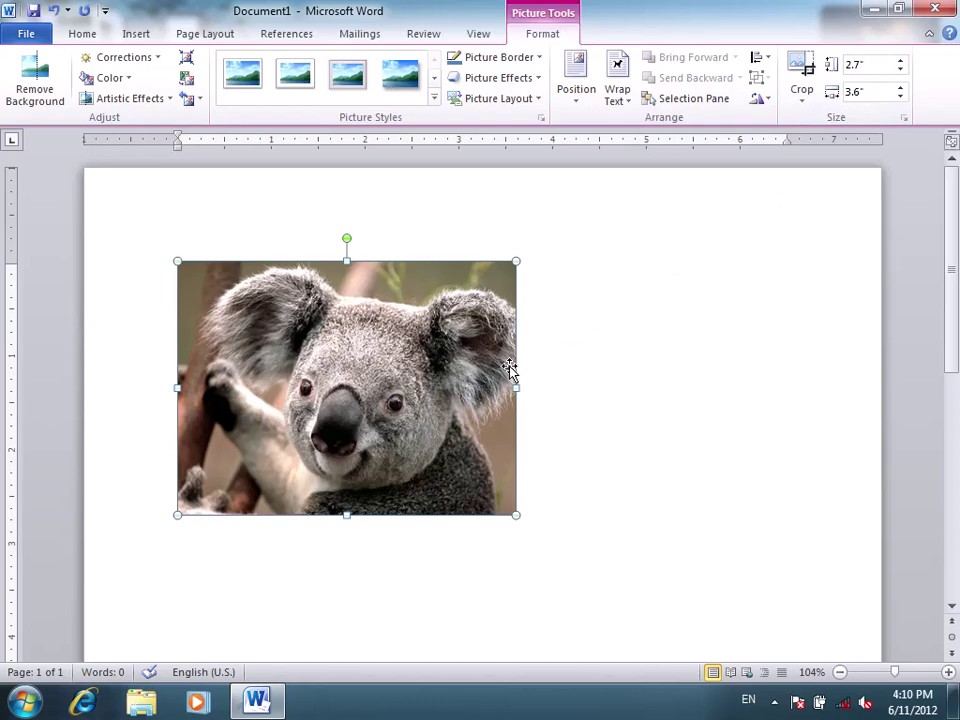
pyautogui.click(902, 62)
pyautogui.click(902, 62)
pyautogui.click(902, 62)
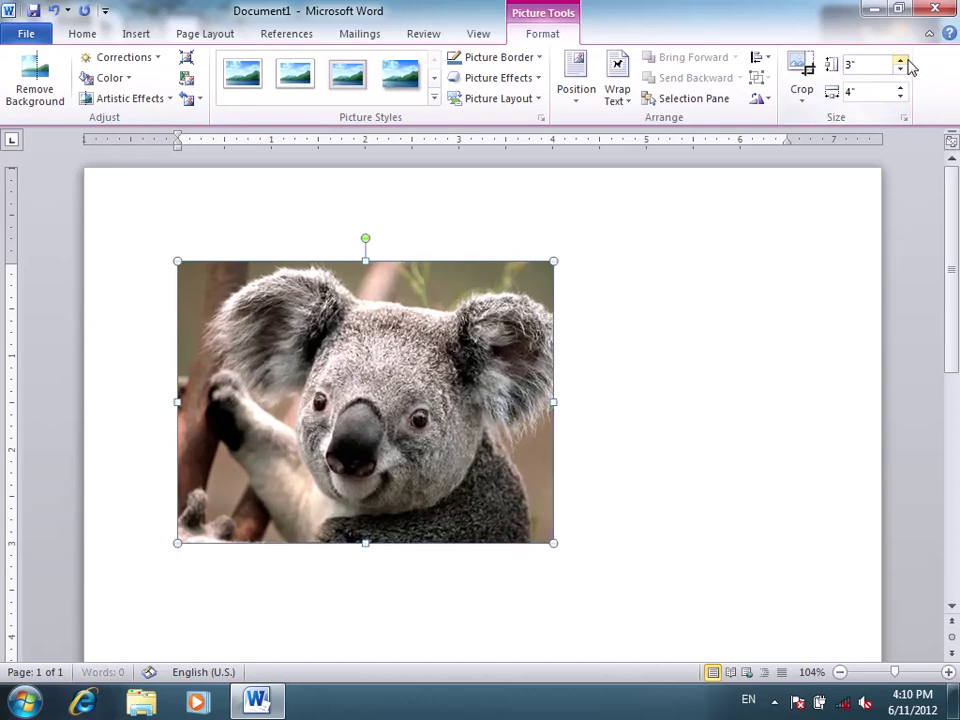
pyautogui.click(900, 70)
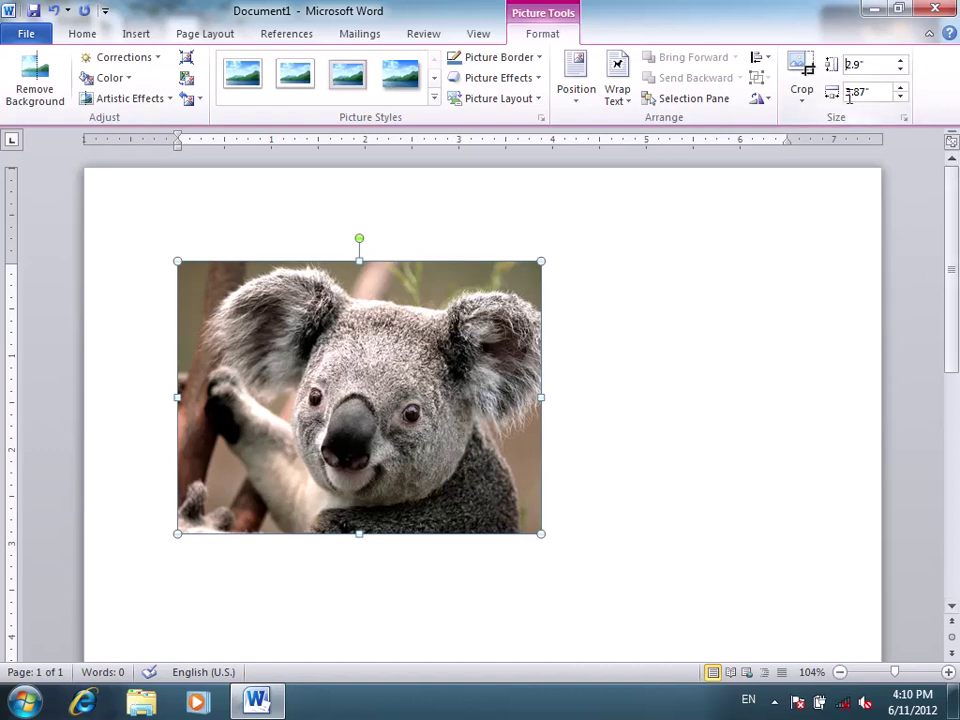
pyautogui.click(900, 60)
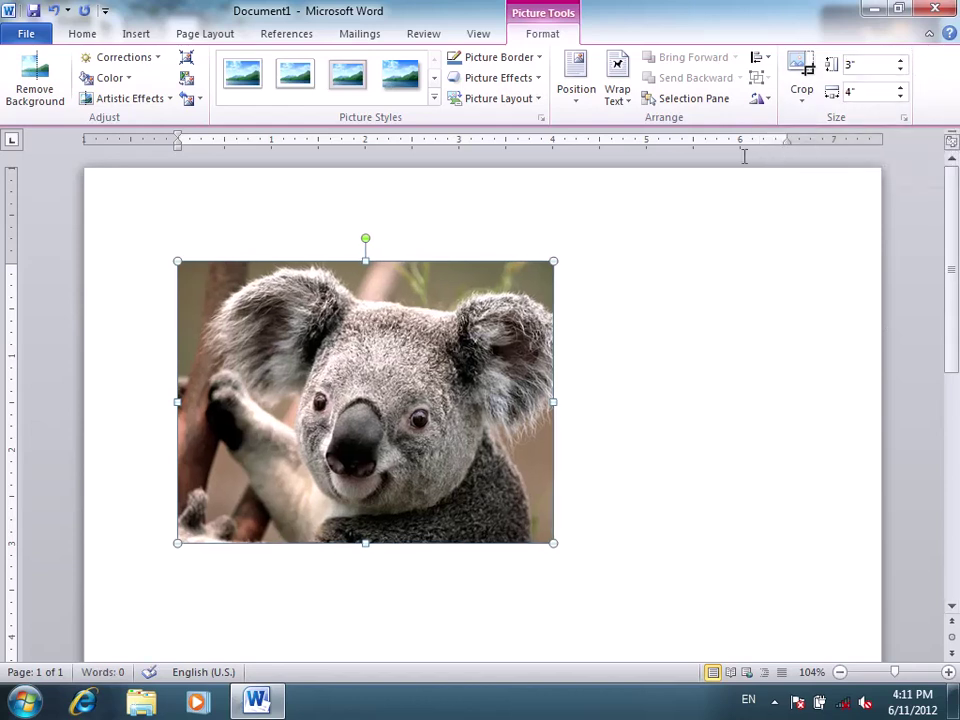
# Turn off Lock aspect ratio in the picture's Size settings
pyautogui.click(905, 119)
pyautogui.moveTo(786, 163); pyautogui.dragTo(784, 118)
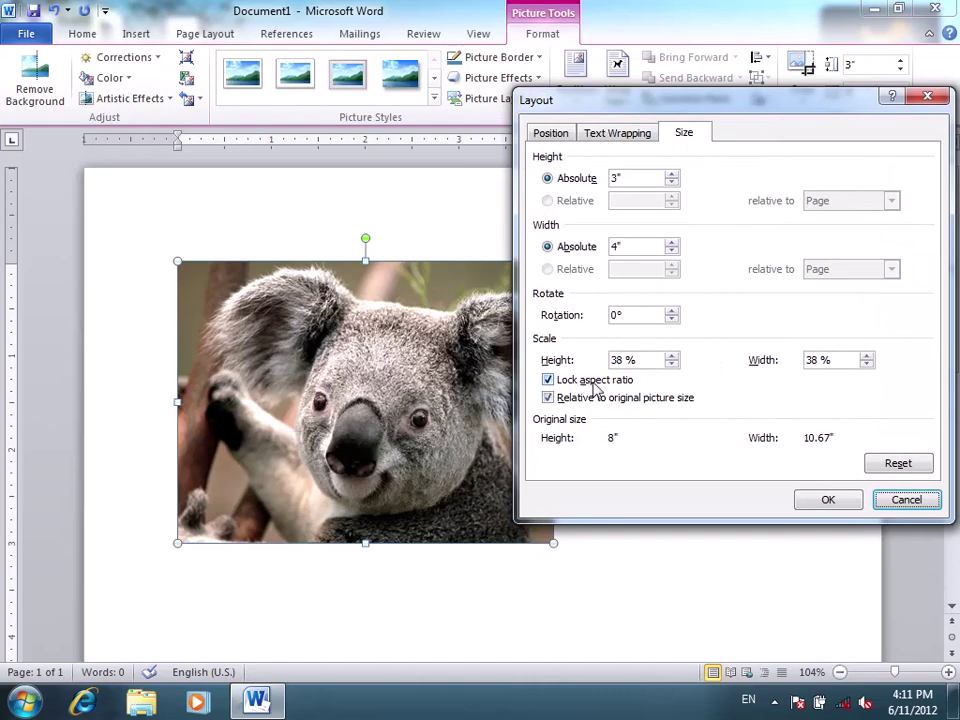
pyautogui.click(562, 381)
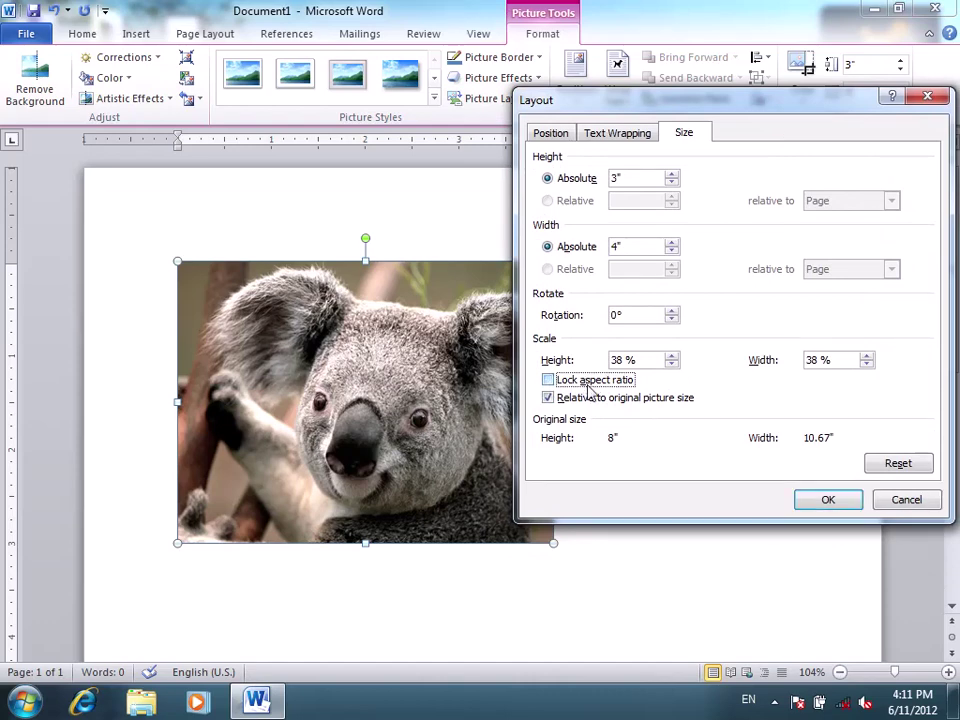
pyautogui.click(828, 500)
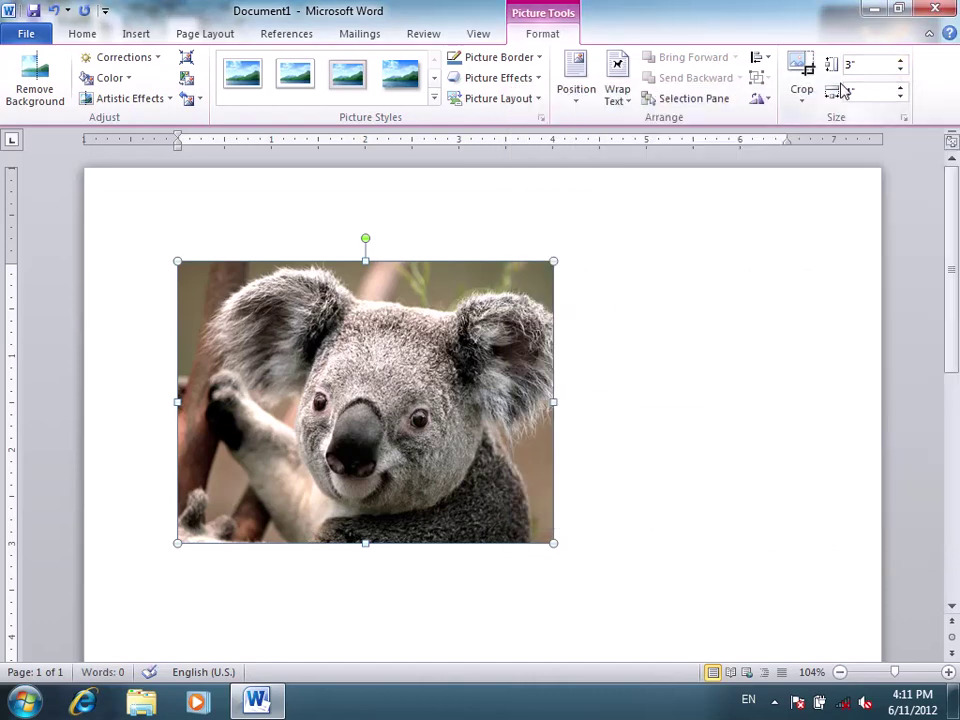
# Raise the picture height to 3.7" and widen it to 4.3"
pyautogui.click(904, 61)
pyautogui.click(904, 61)
pyautogui.click(904, 61)
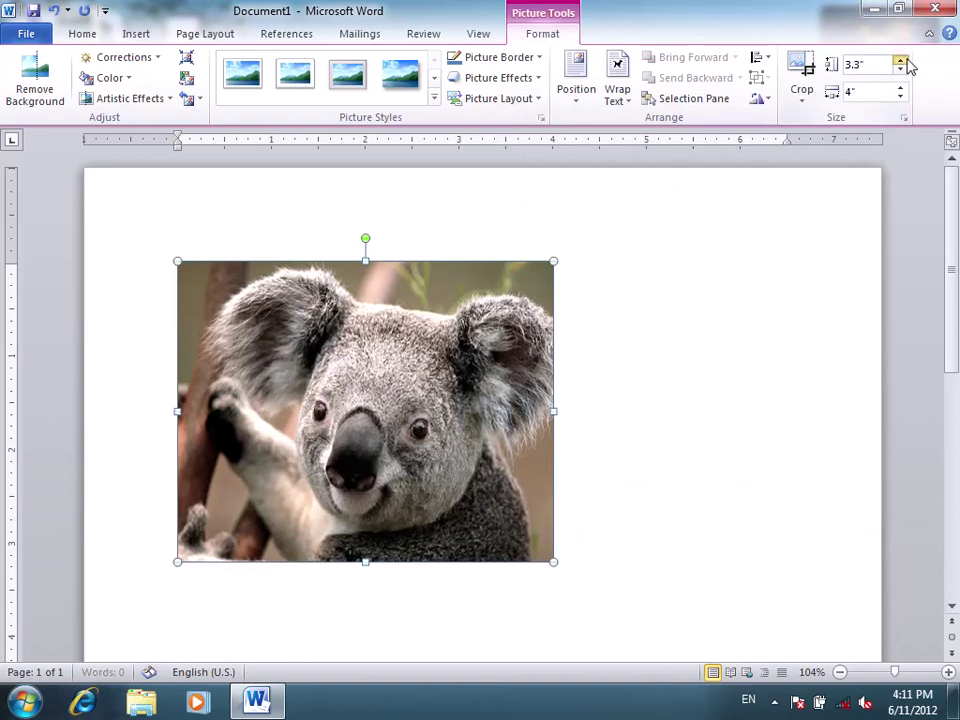
pyautogui.click(904, 61)
pyautogui.click(904, 61)
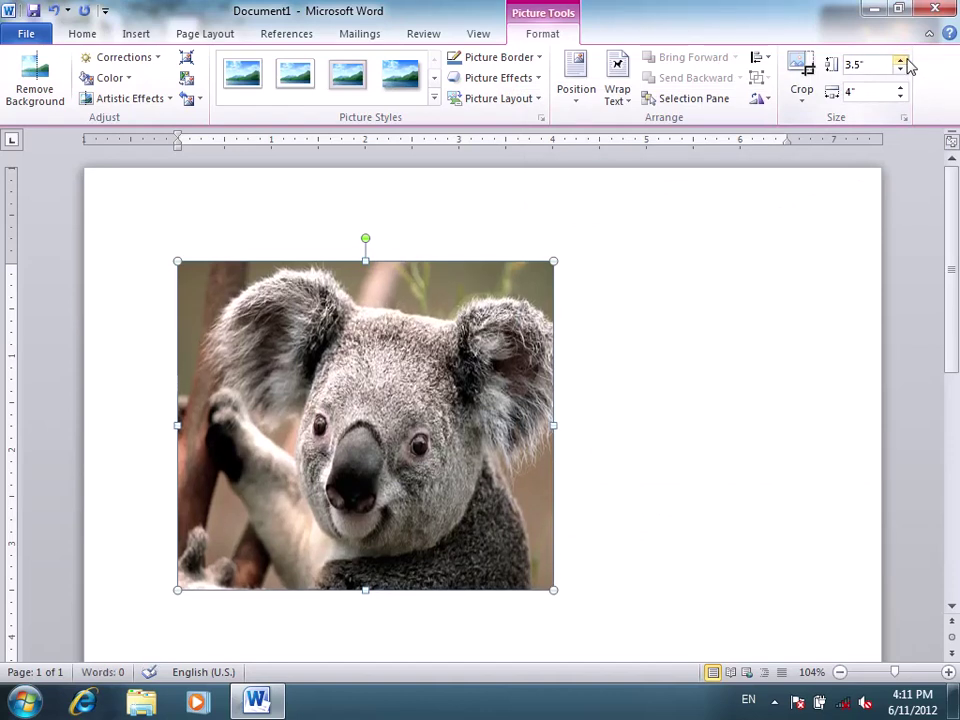
pyautogui.click(900, 61)
pyautogui.click(900, 61)
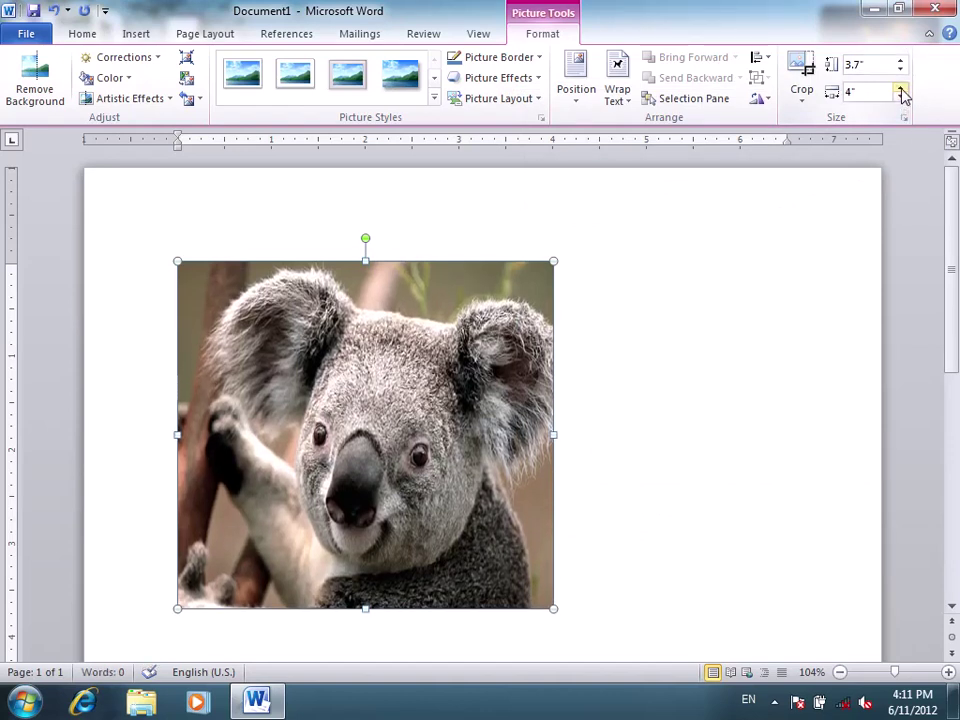
pyautogui.click(901, 89)
pyautogui.click(901, 89)
pyautogui.click(901, 89)
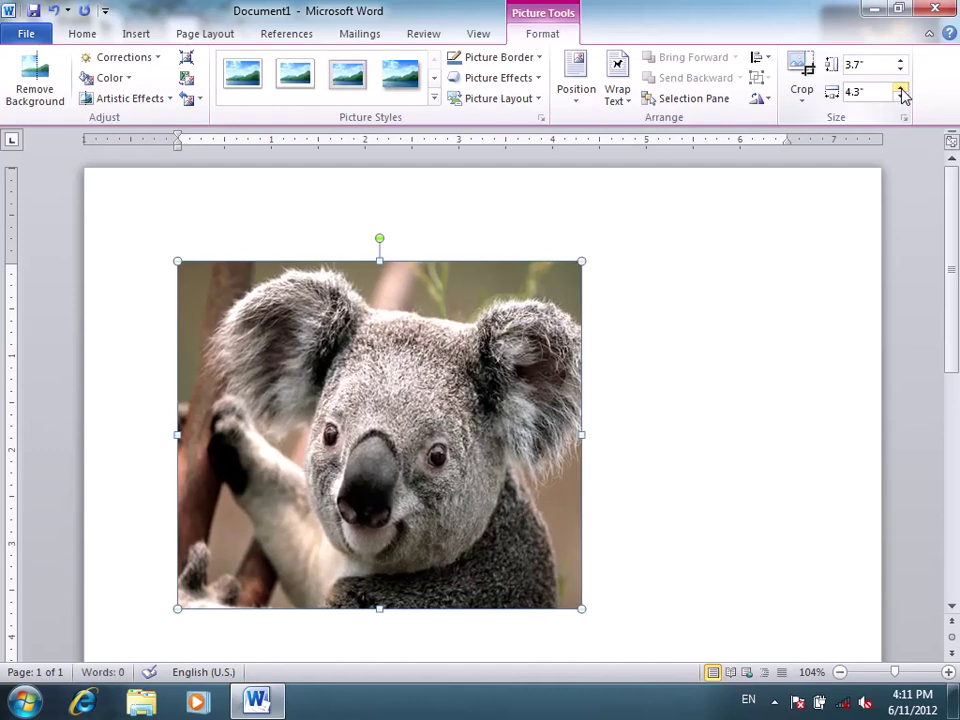
# Re-enable Lock aspect ratio and enlarge the picture proportionally to 4" tall
pyautogui.click(904, 118)
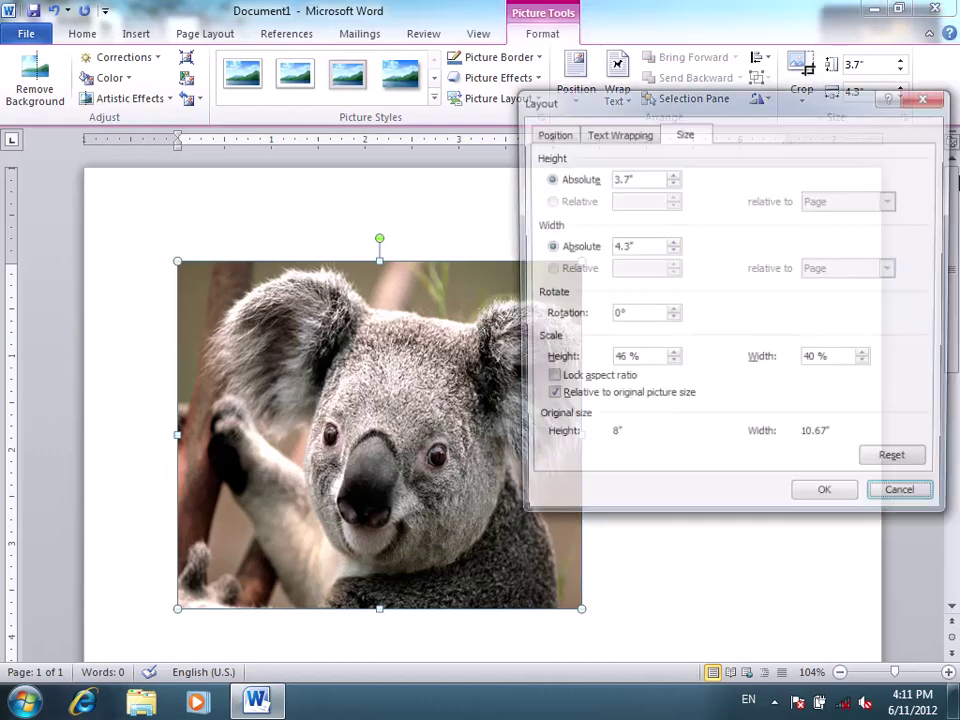
pyautogui.click(548, 380)
pyautogui.click(827, 500)
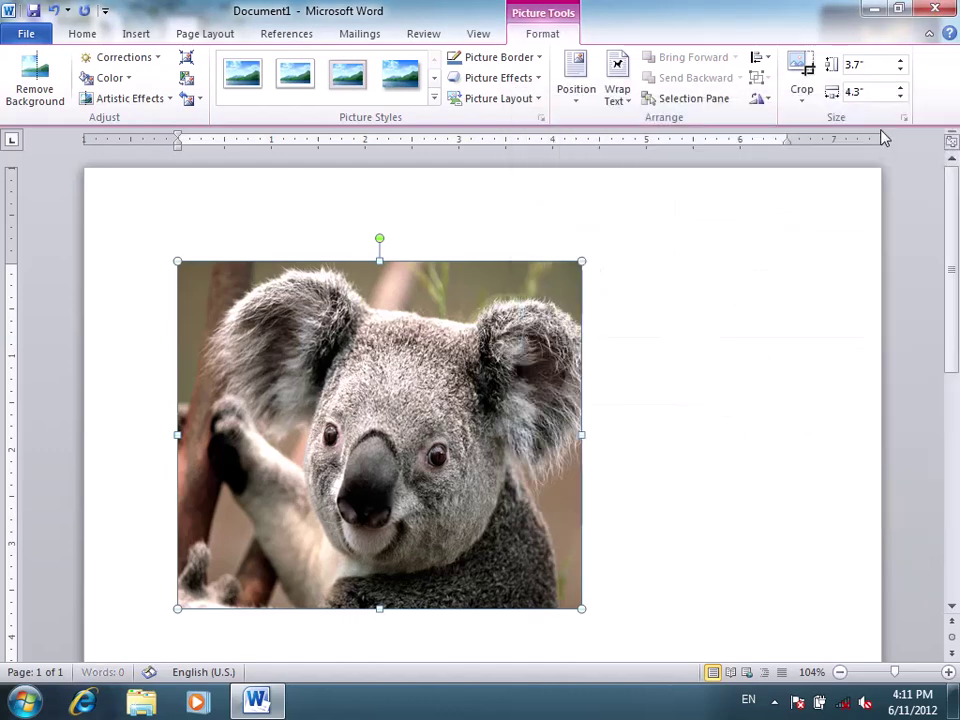
pyautogui.click(900, 61)
pyautogui.click(900, 61)
pyautogui.click(900, 61)
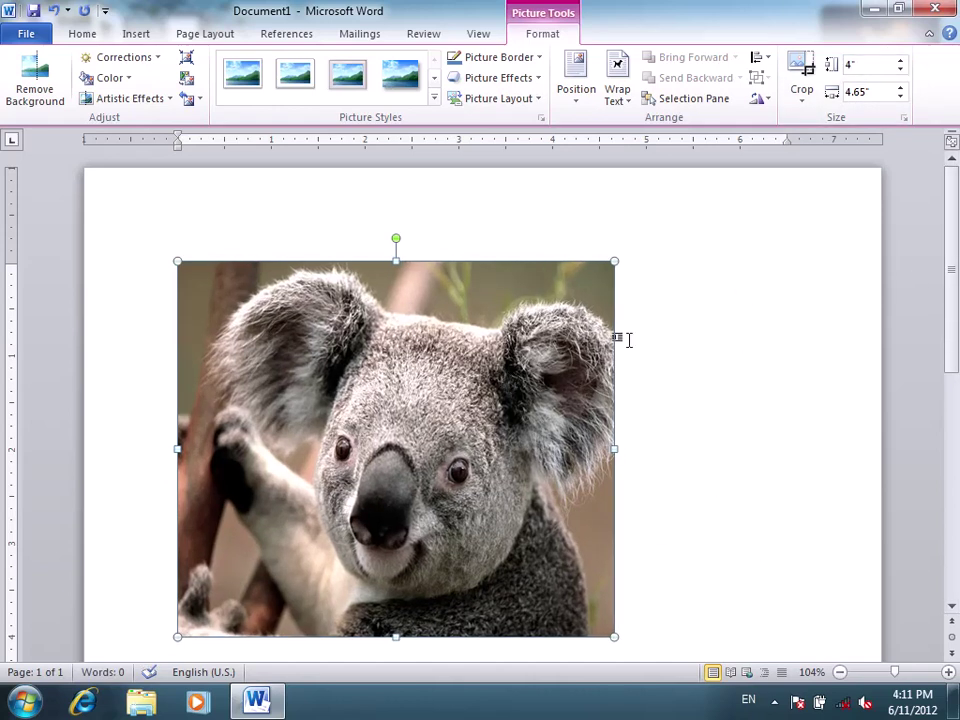
pyautogui.scroll(-2, 951, 289)
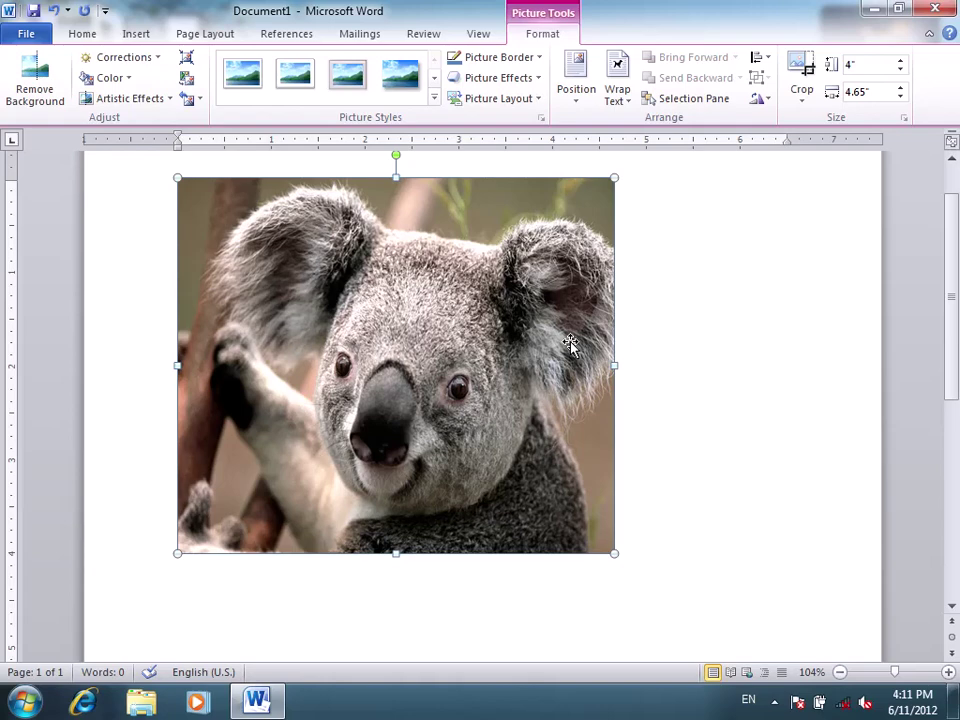
# Try cloud, oval and 24-point star crop shapes, then reset the koala to a plain rectangle
pyautogui.click(804, 104)
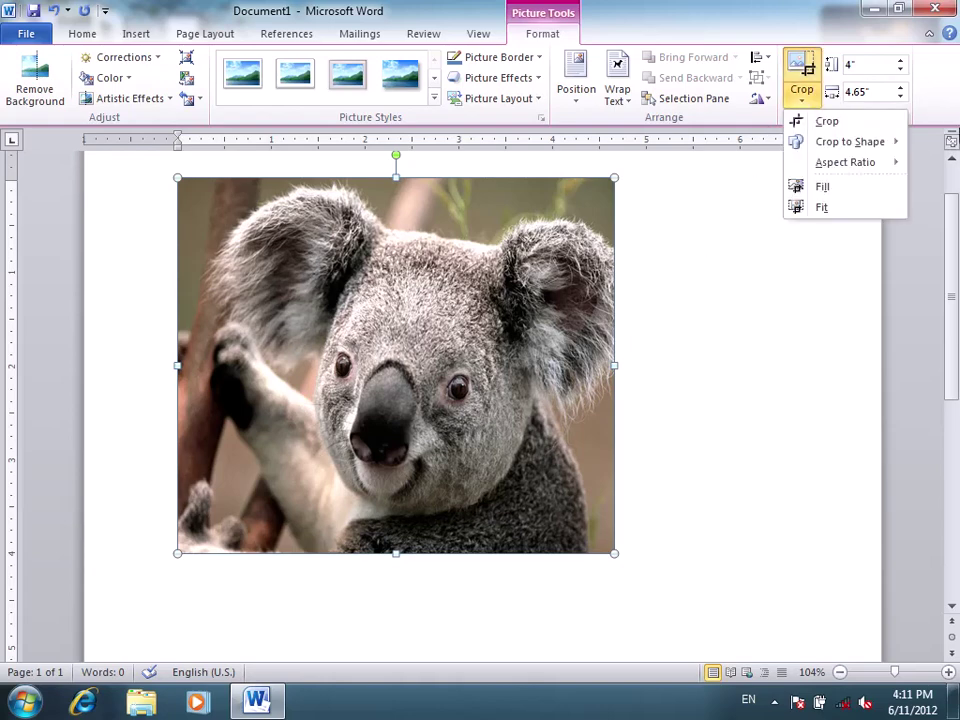
pyautogui.moveTo(849, 142)
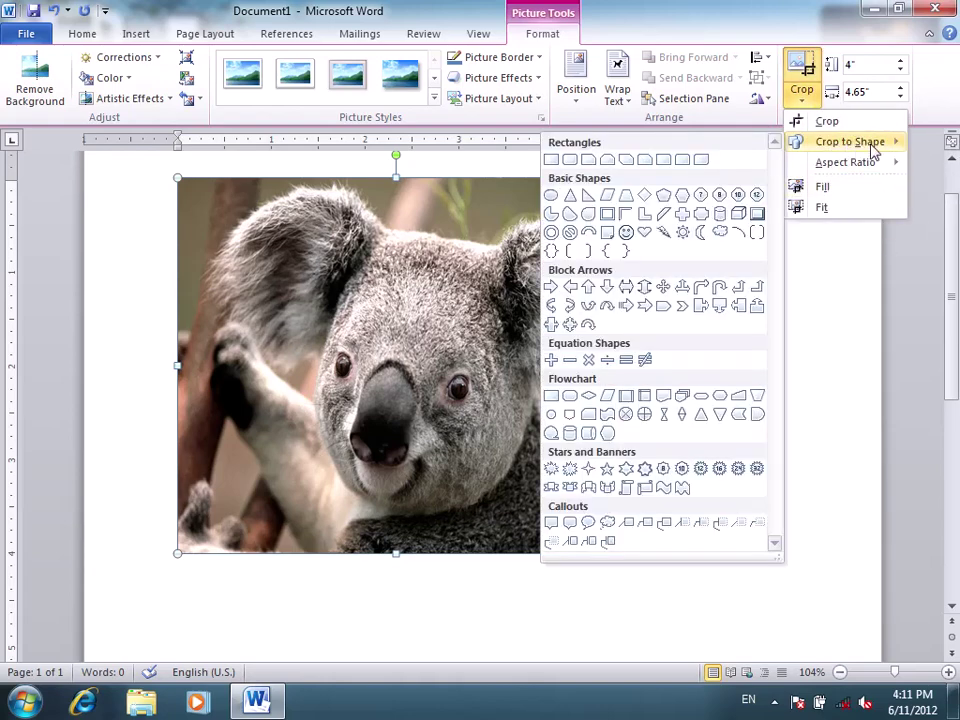
pyautogui.click(719, 232)
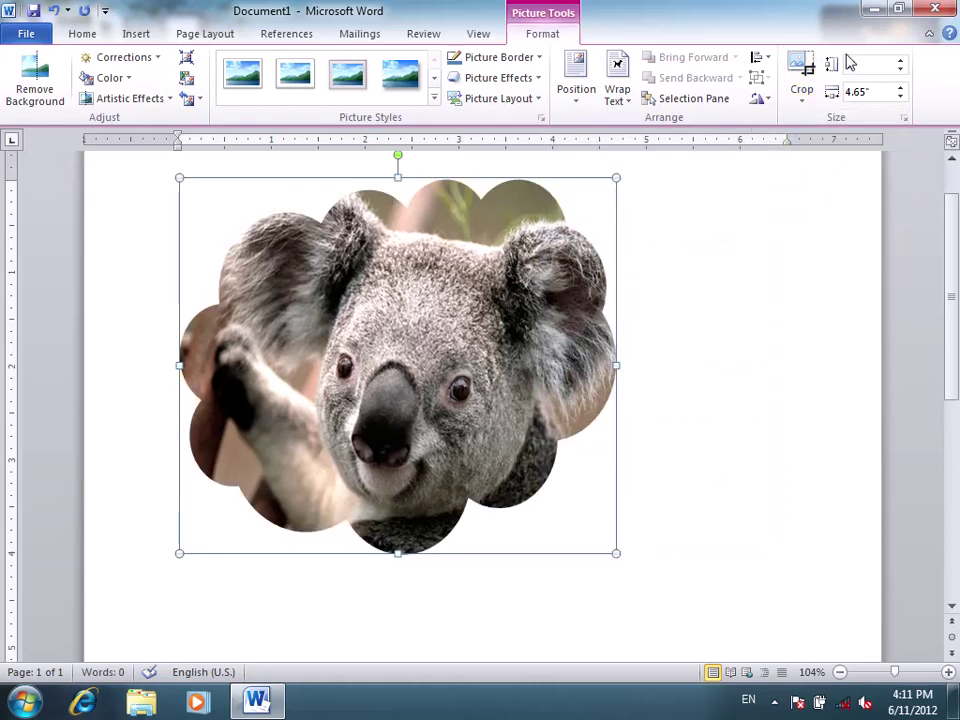
pyautogui.click(806, 96)
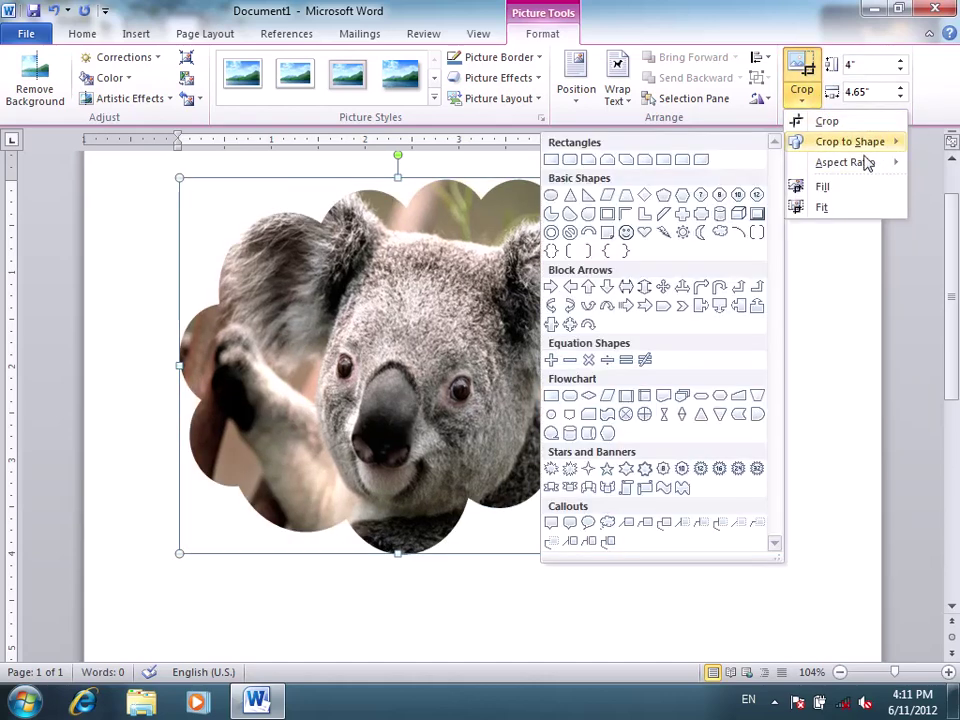
pyautogui.moveTo(849, 141)
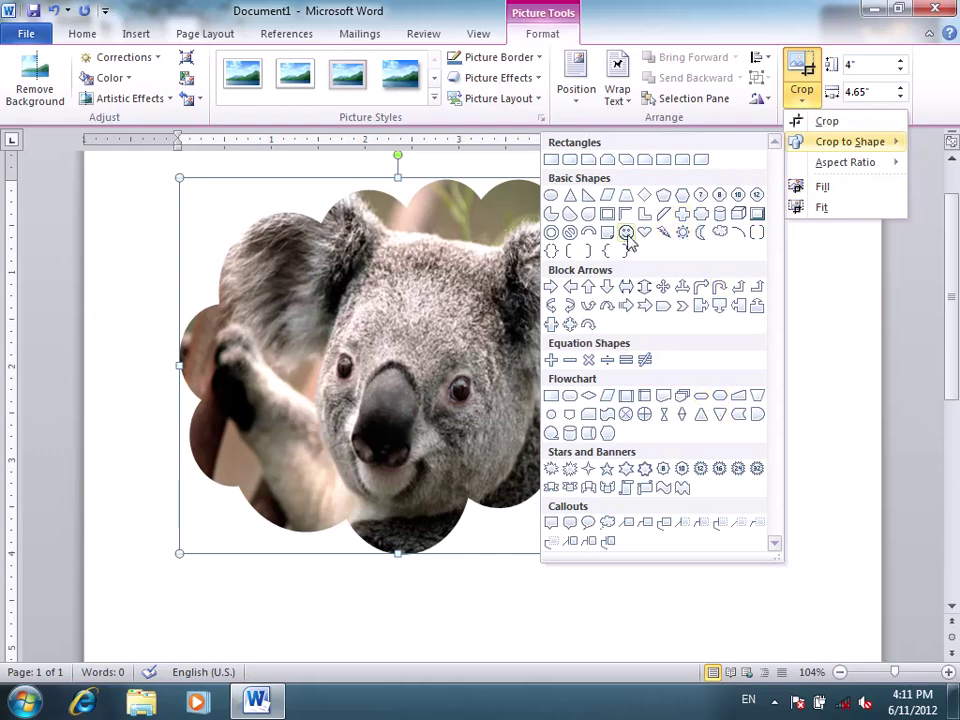
pyautogui.click(551, 194)
pyautogui.click(802, 90)
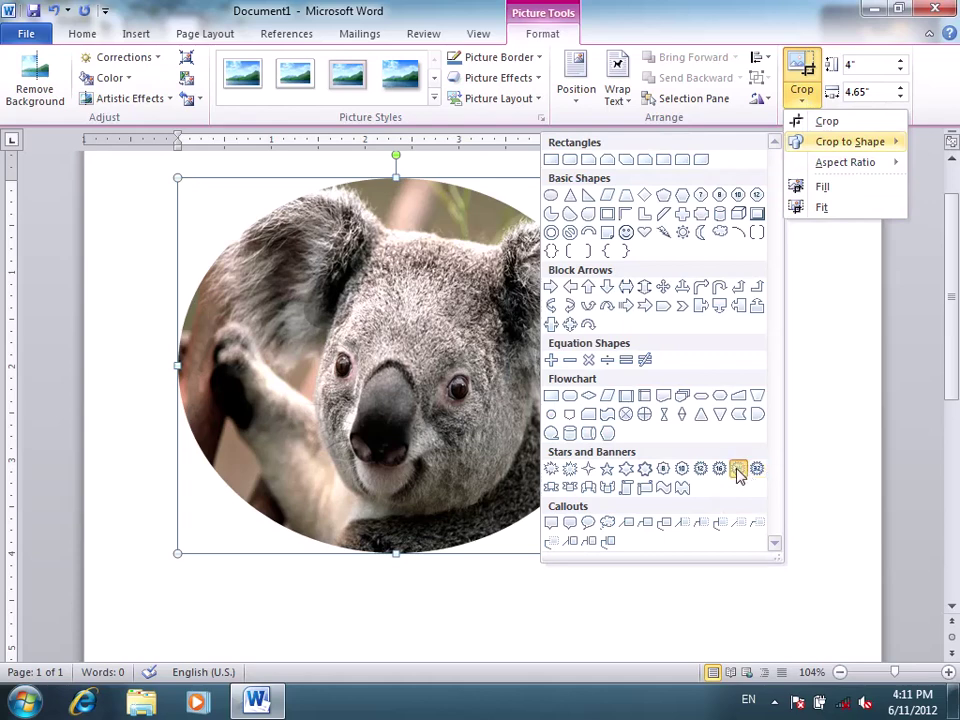
pyautogui.click(738, 470)
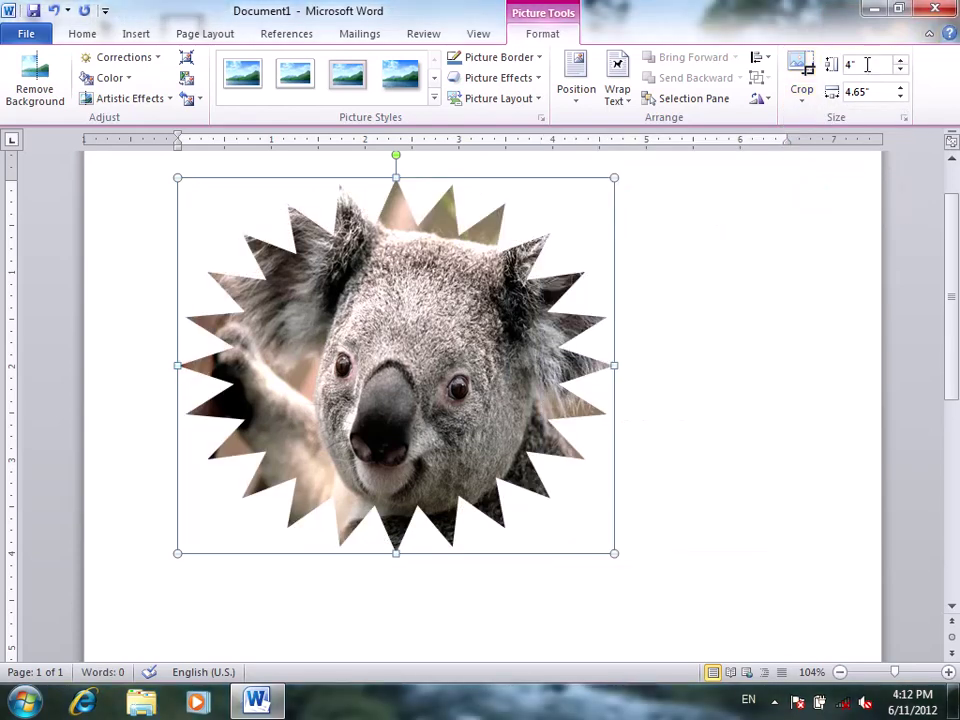
pyautogui.click(802, 95)
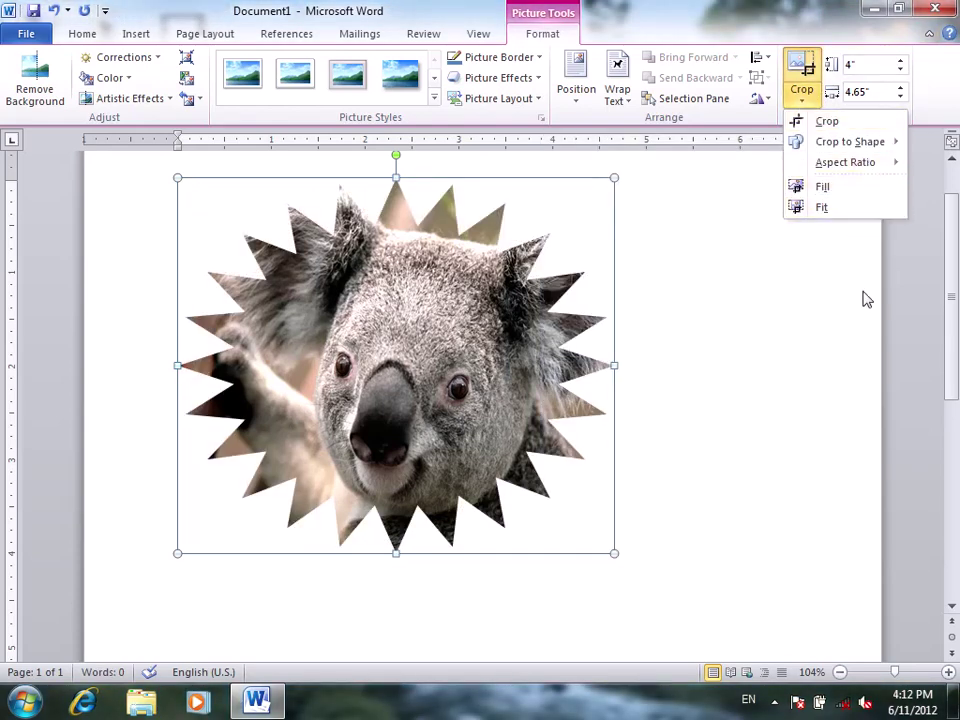
pyautogui.click(187, 100)
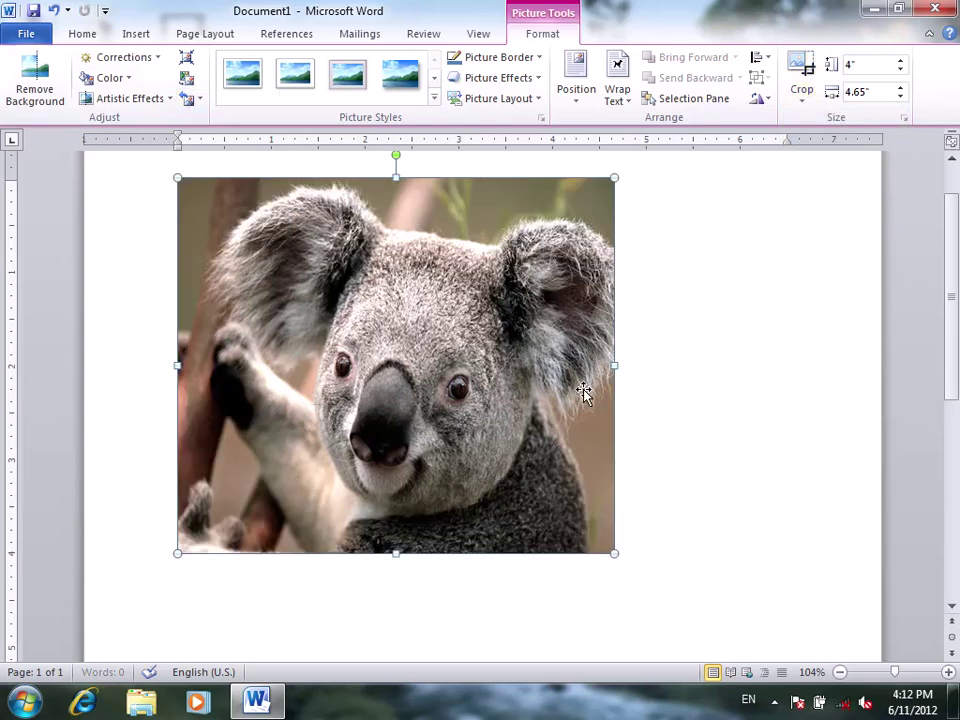
# Crop the right side off the koala photo to a 4" by 2.2" strip, then apply Fill
pyautogui.click(814, 100)
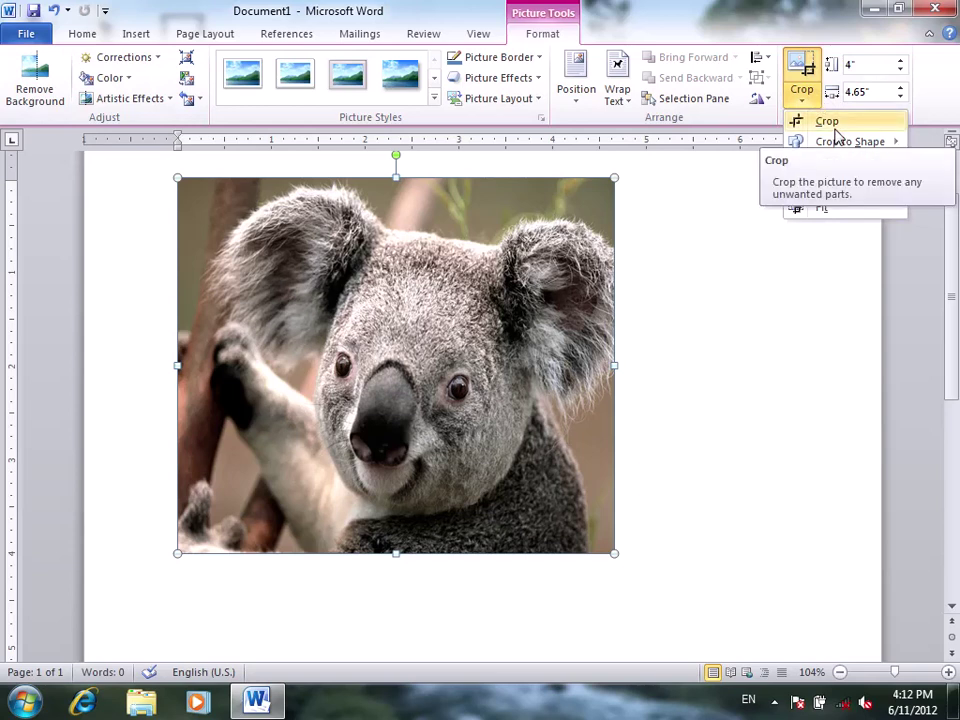
pyautogui.click(830, 122)
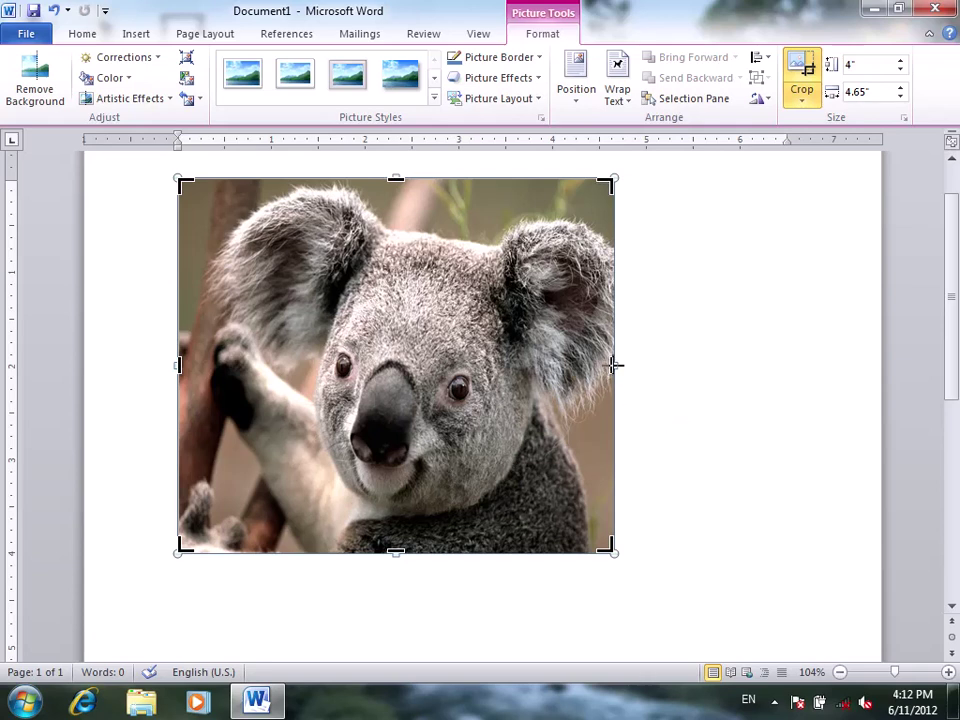
pyautogui.moveTo(615, 366); pyautogui.dragTo(388, 386)
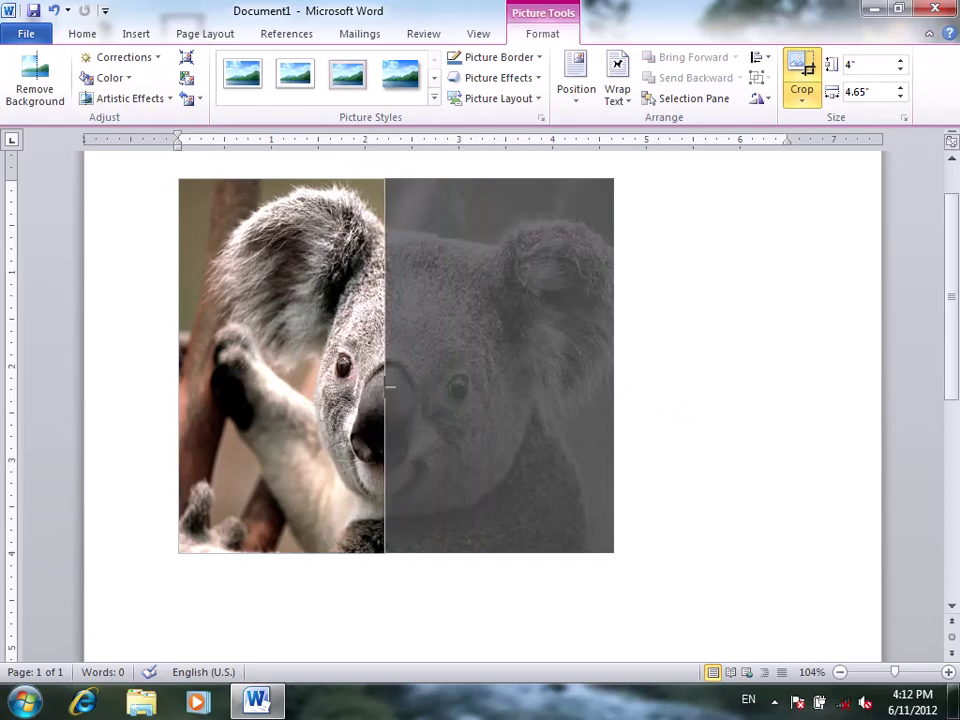
pyautogui.click(799, 84)
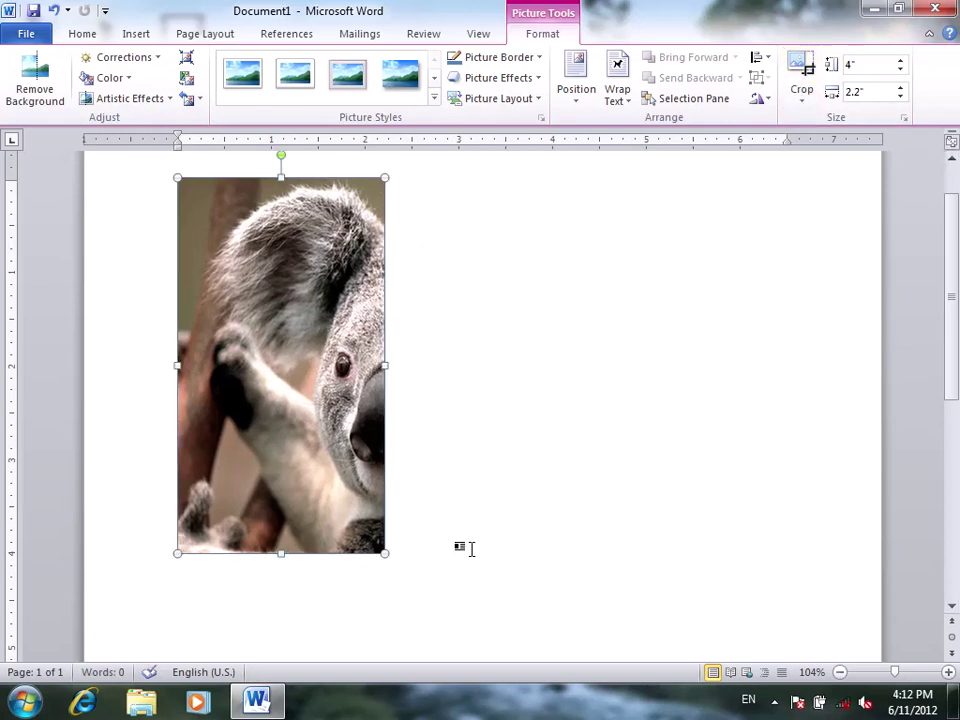
pyautogui.click(800, 80)
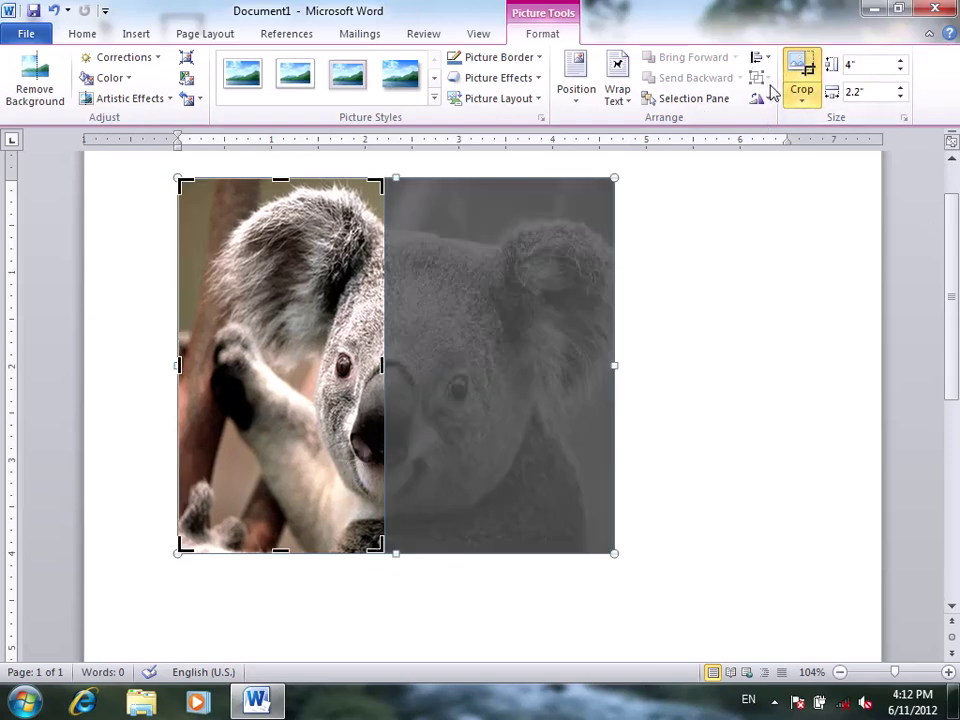
pyautogui.click(801, 102)
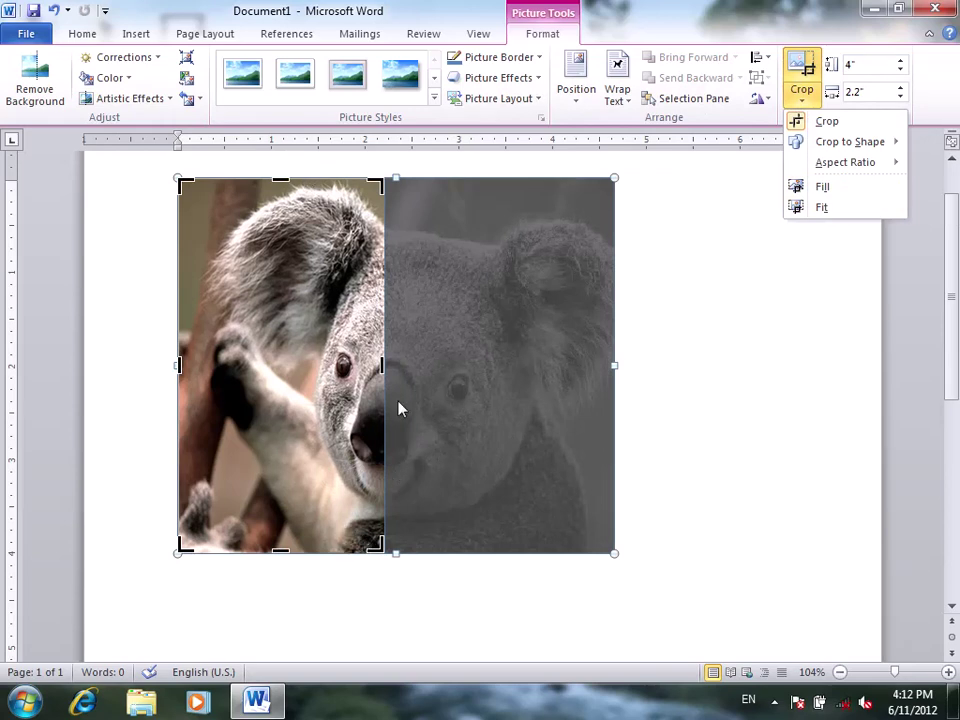
pyautogui.click(820, 188)
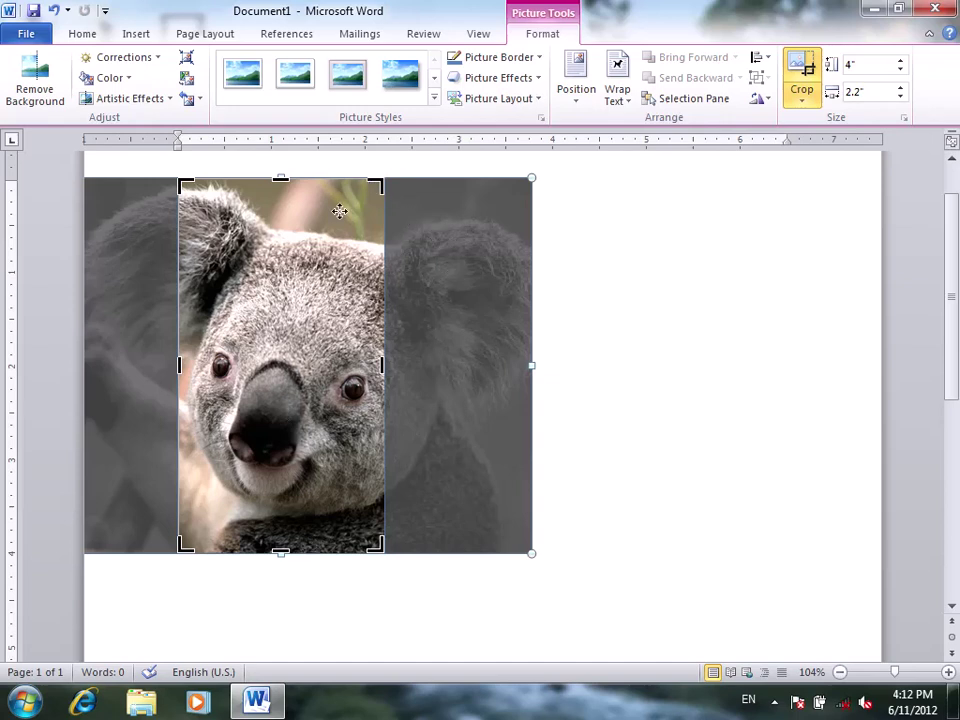
# Try the Fit and Fill crop options and reposition the koala within its crop frame
pyautogui.click(802, 100)
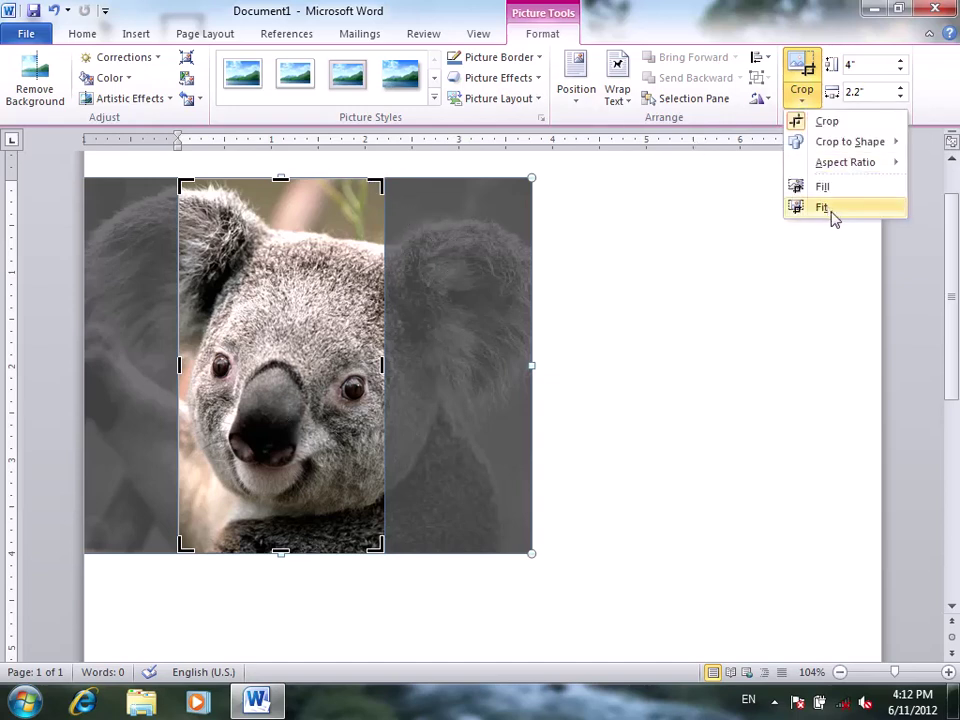
pyautogui.click(832, 214)
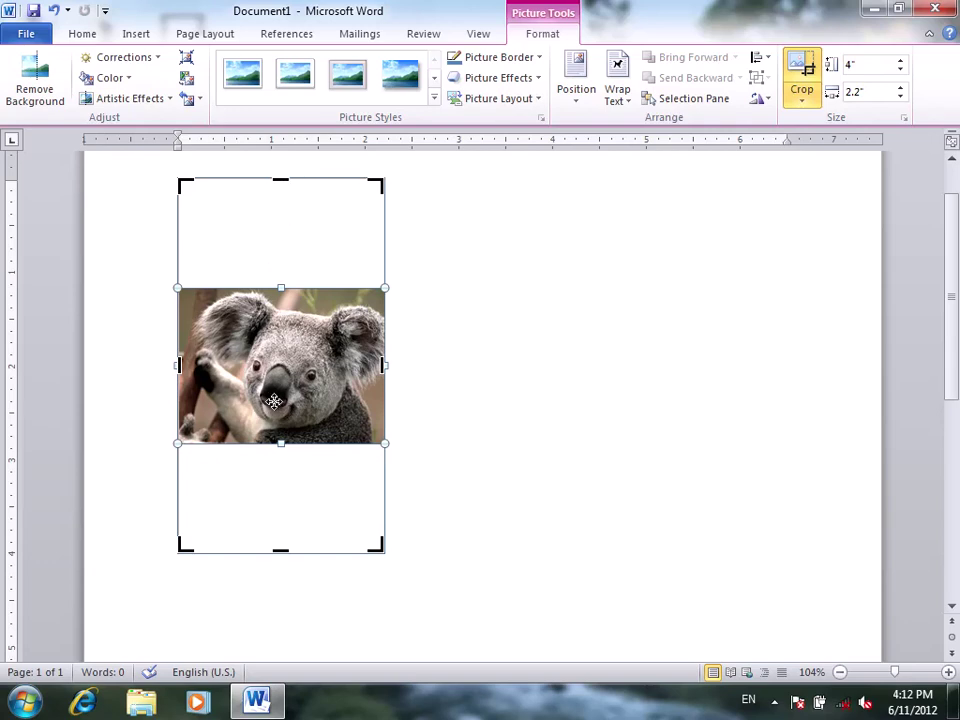
pyautogui.click(803, 100)
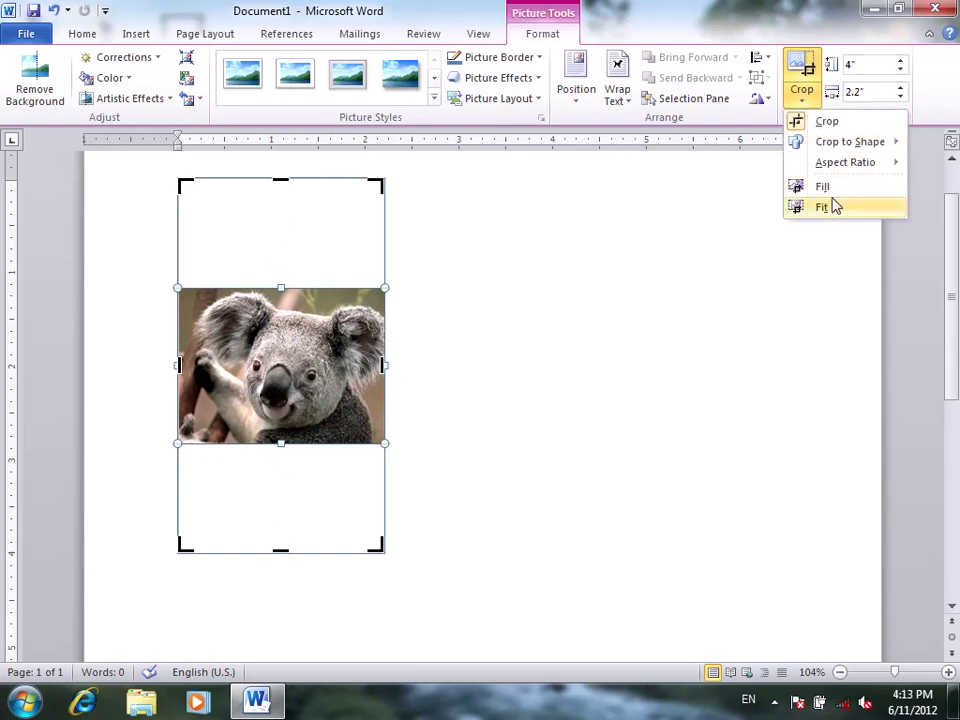
pyautogui.click(828, 188)
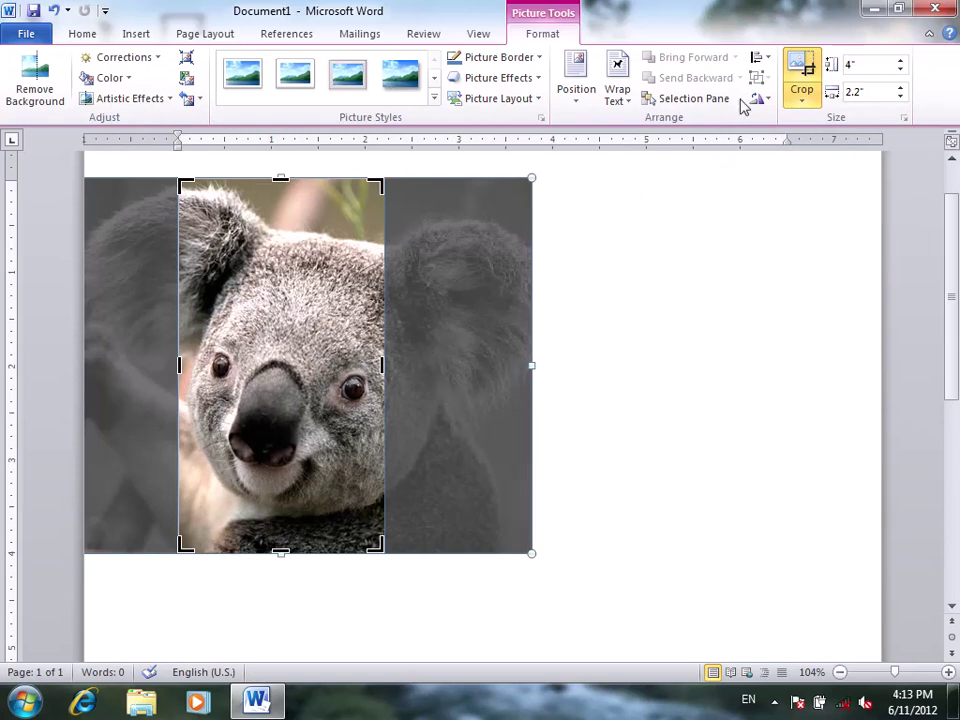
pyautogui.click(806, 104)
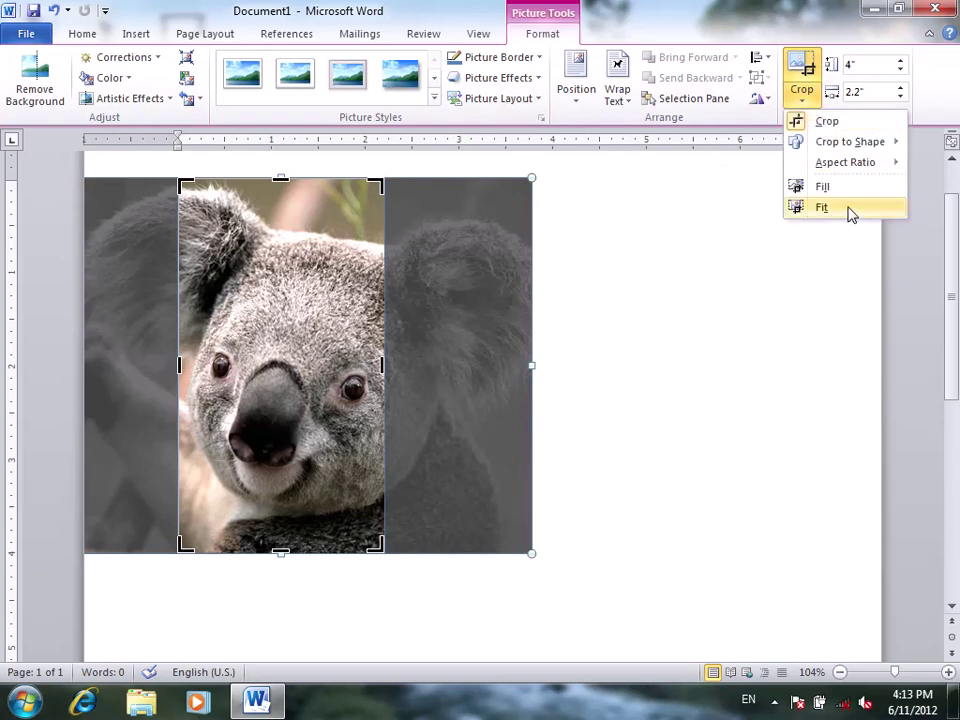
pyautogui.click(850, 209)
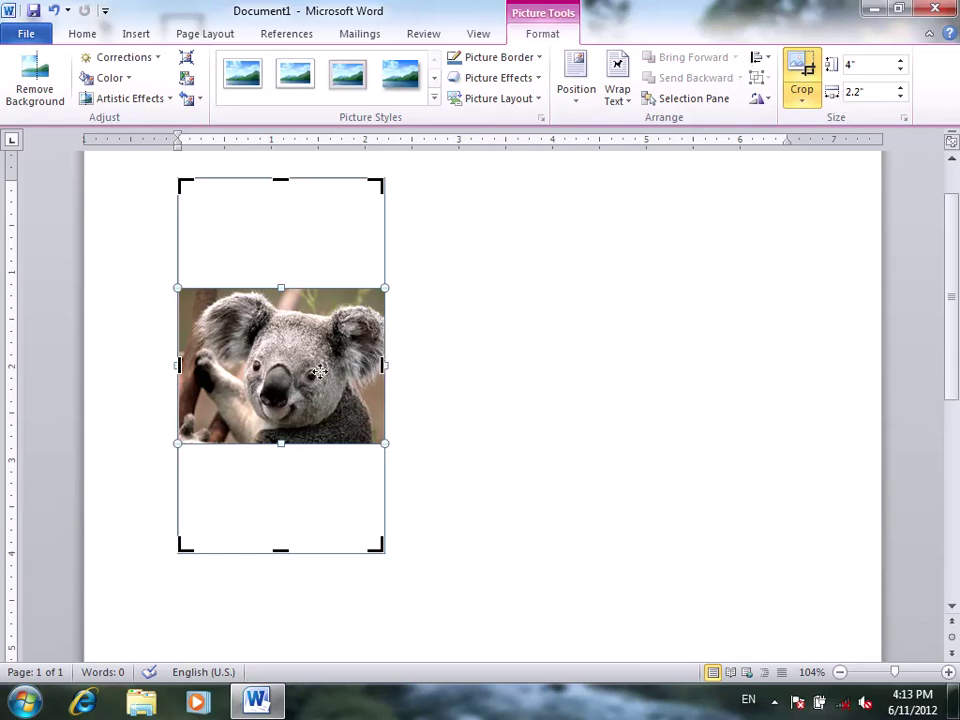
pyautogui.moveTo(318, 372); pyautogui.dragTo(343, 372)
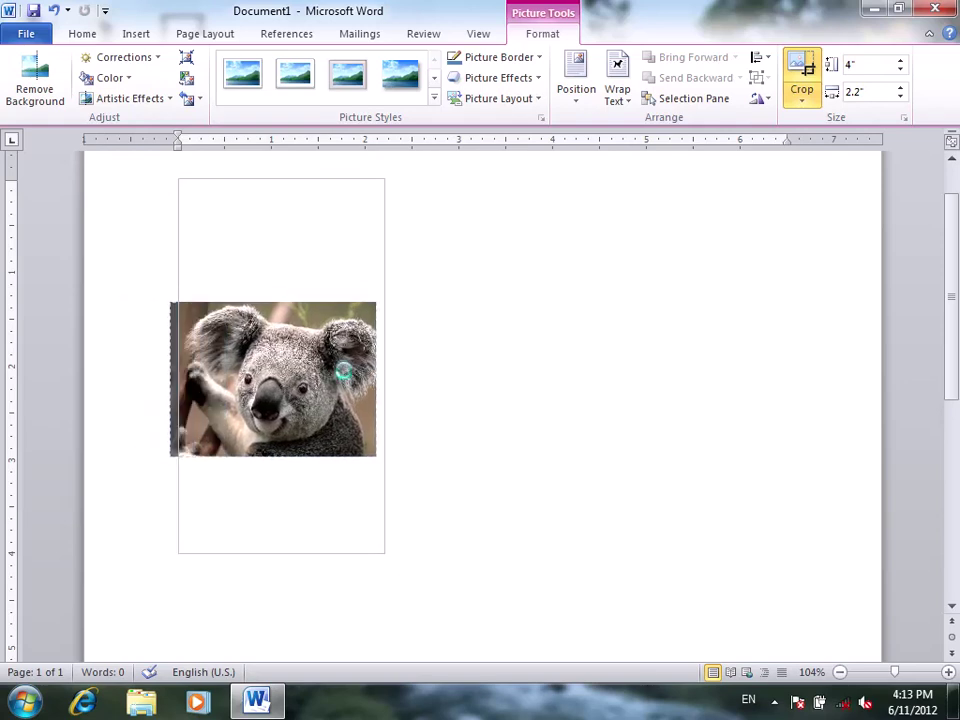
pyautogui.click(808, 74)
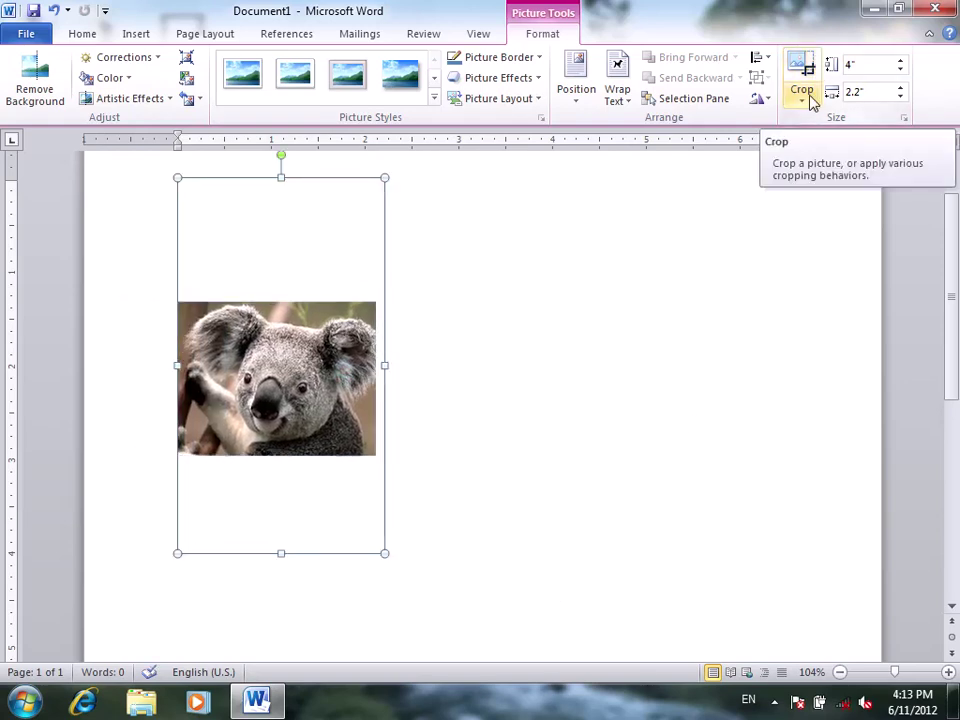
# Reset the picture and size, then shrink the koala to 3.94" by 5.25"
pyautogui.click(686, 326)
pyautogui.click(383, 395)
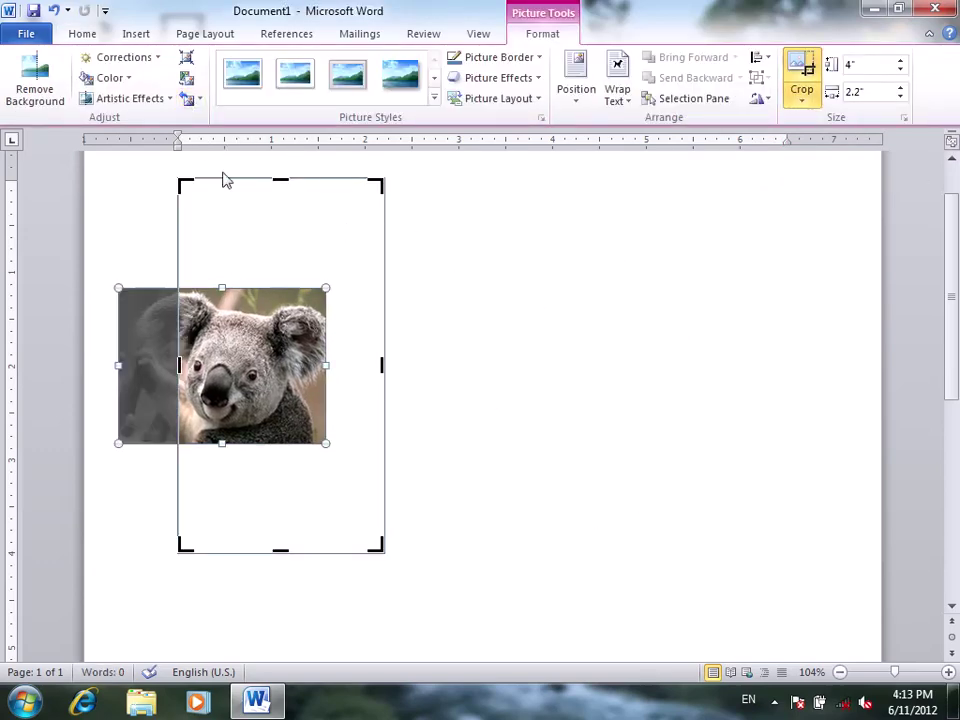
pyautogui.click(199, 98)
pyautogui.click(256, 142)
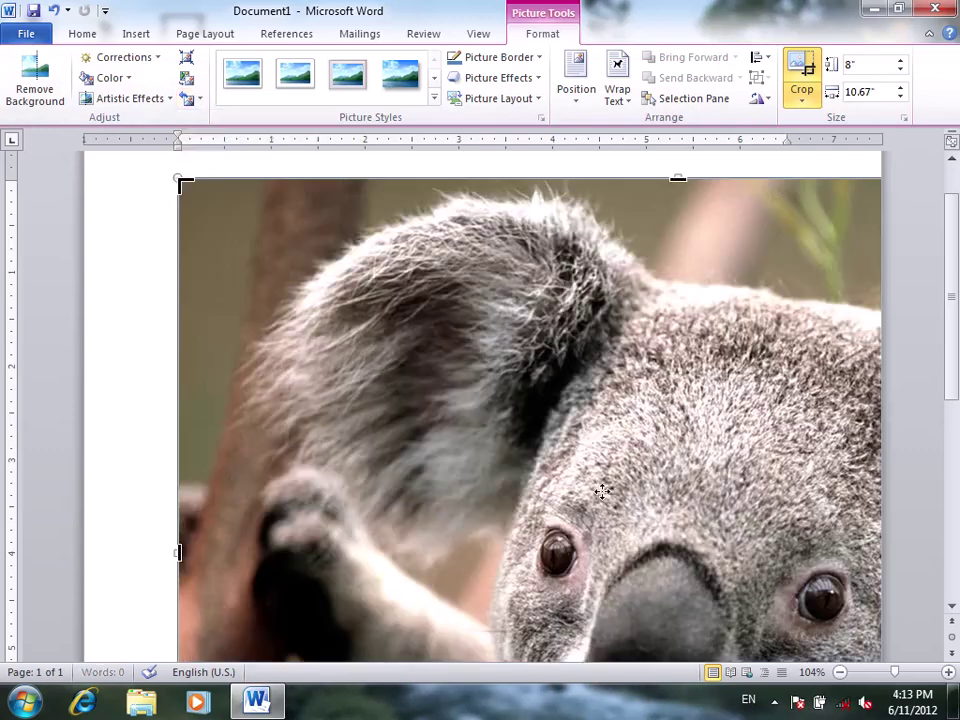
pyautogui.click(801, 75)
pyautogui.moveTo(285, 352)
pyautogui.mouseDown()
pyautogui.moveTo(544, 548)
pyautogui.moveTo(742, 602)
pyautogui.moveTo(670, 547)
pyautogui.mouseUp()
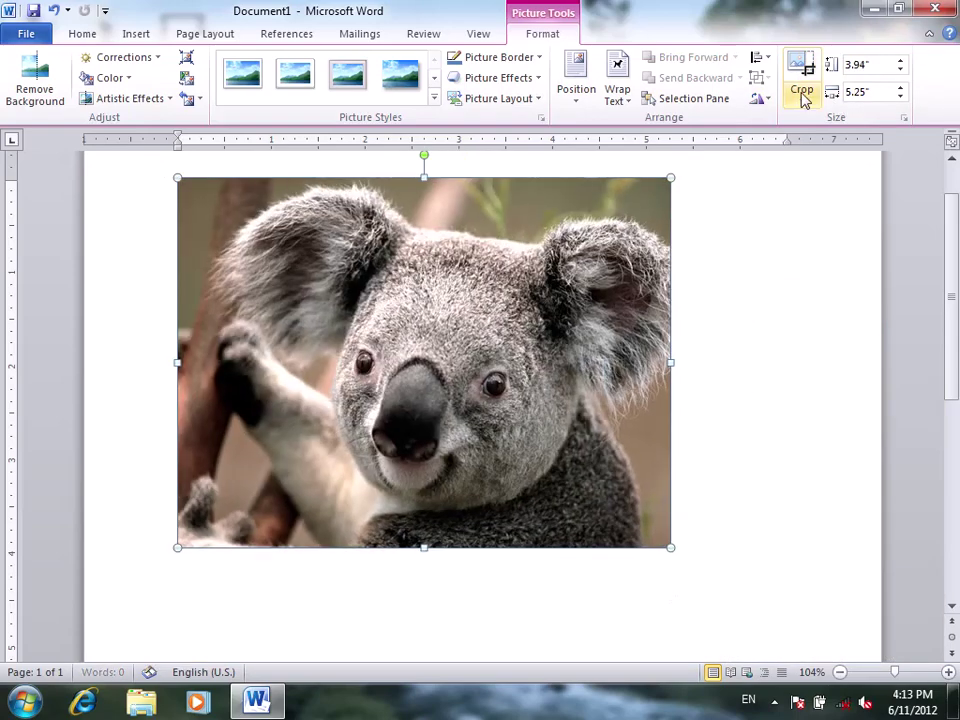
pyautogui.click(802, 92)
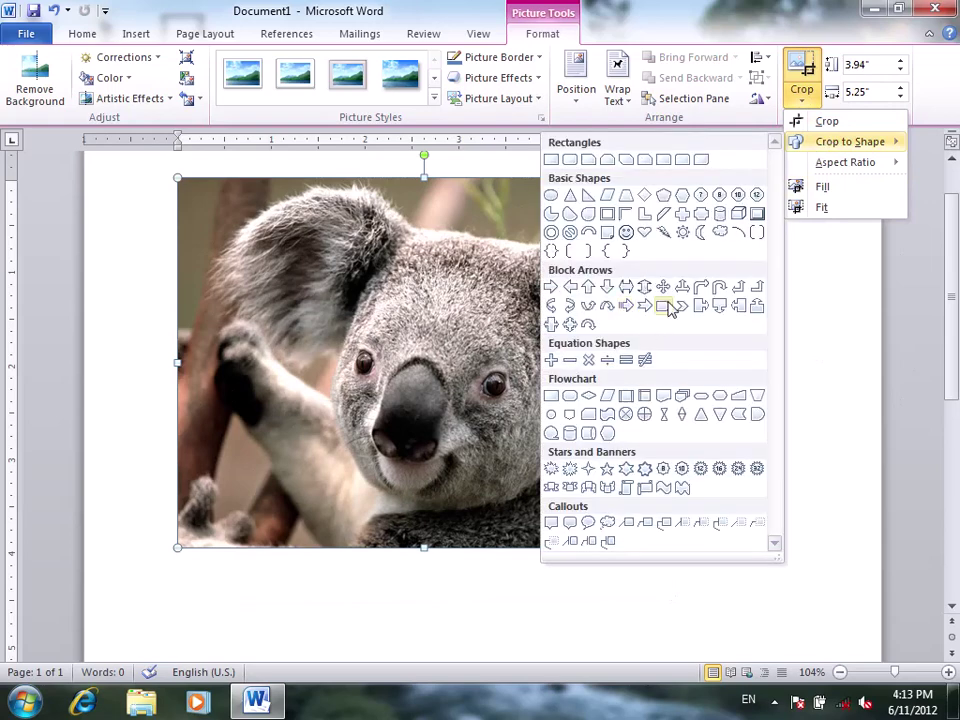
# Try and undo a pentagon crop, browse the Color gallery, then delete the koala picture
pyautogui.click(668, 306)
pyautogui.hotkey('ctrl', 'z')
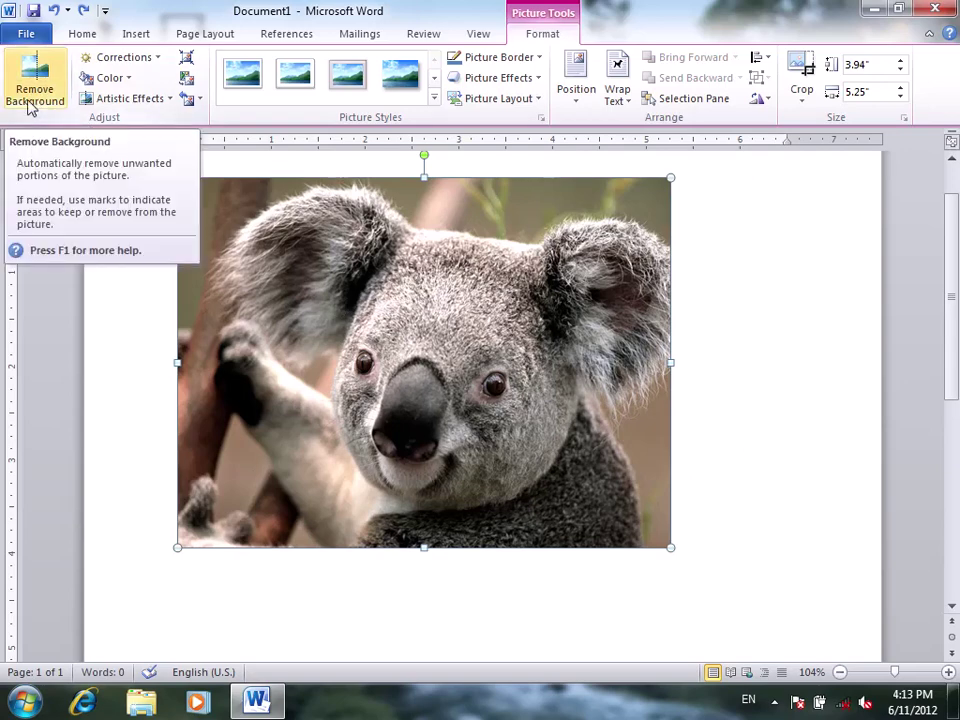
pyautogui.click(110, 78)
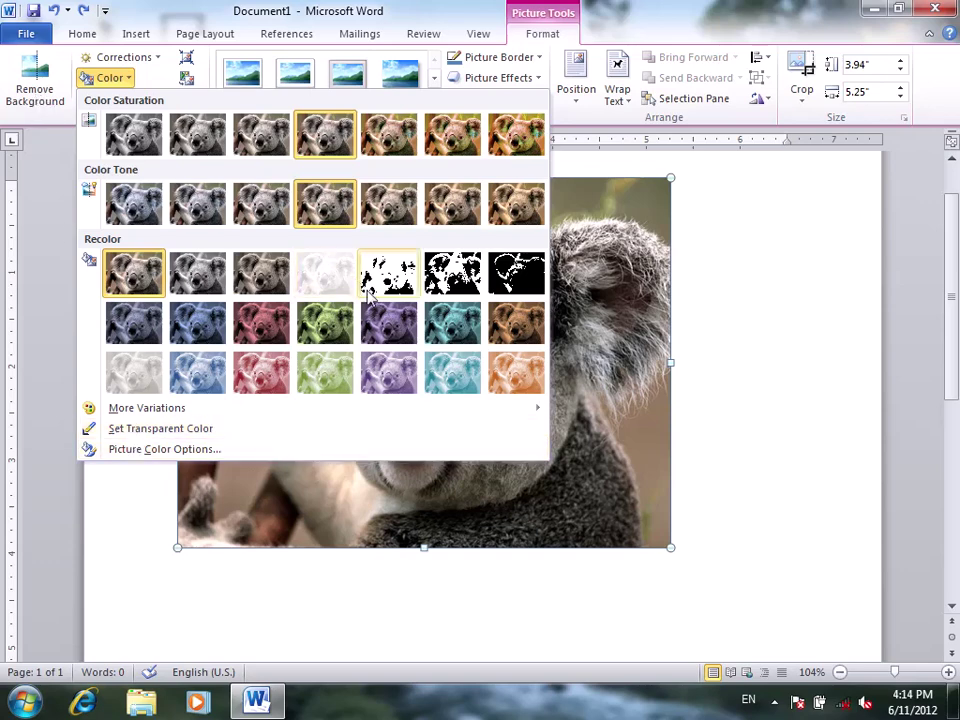
pyautogui.click(594, 368)
pyautogui.press('Delete')
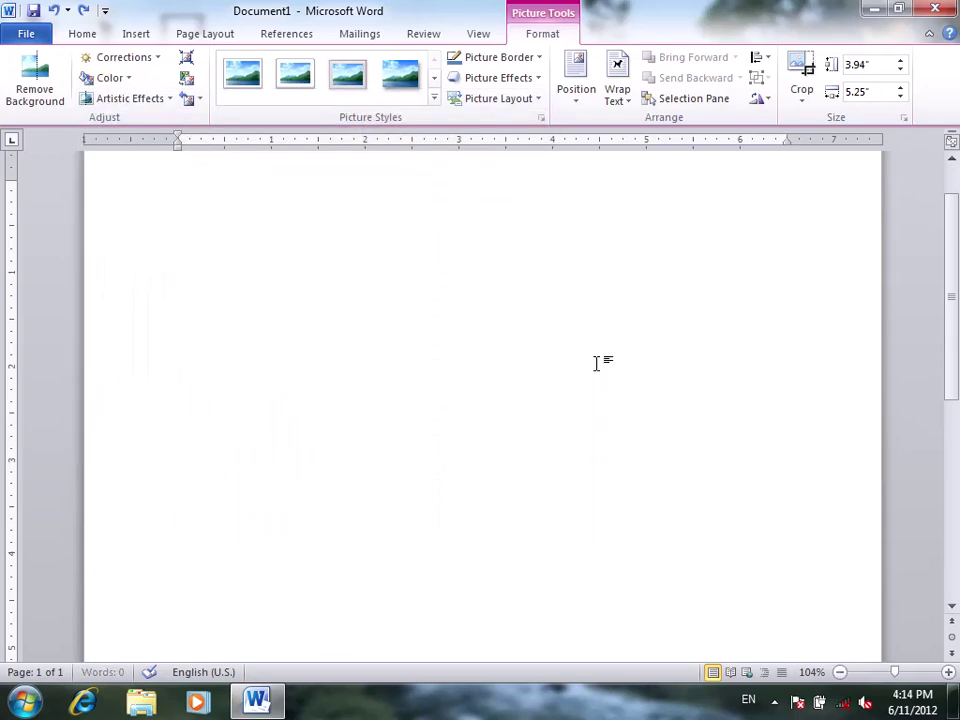
# Insert the Tulips sample photo and start Remove Background, stretching the keep marquee over the image
pyautogui.click(136, 35)
pyautogui.click(167, 88)
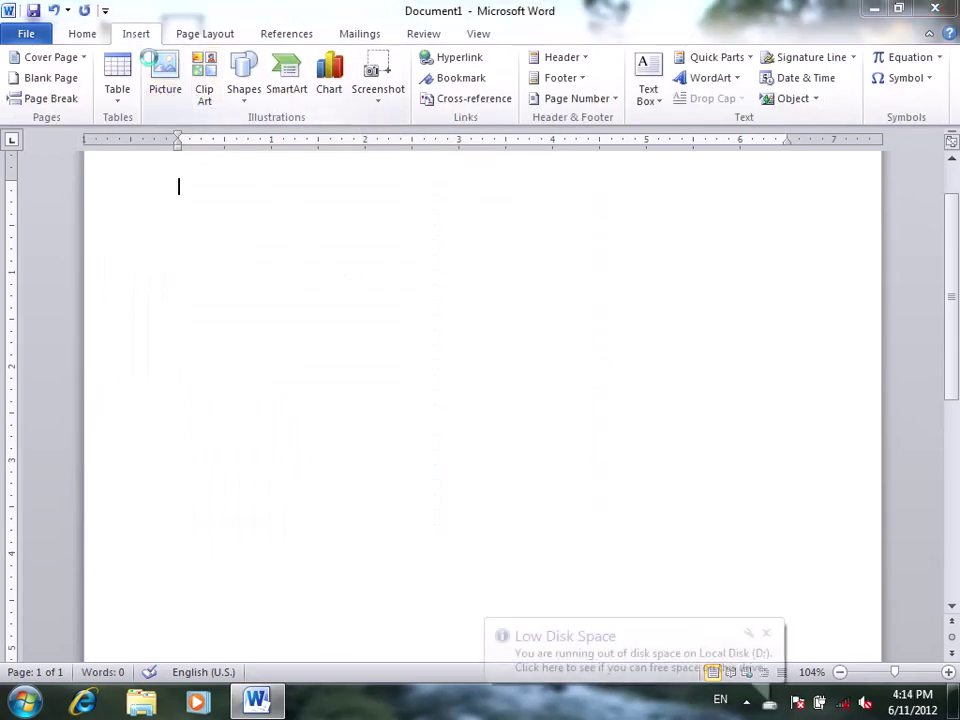
pyautogui.click(820, 455)
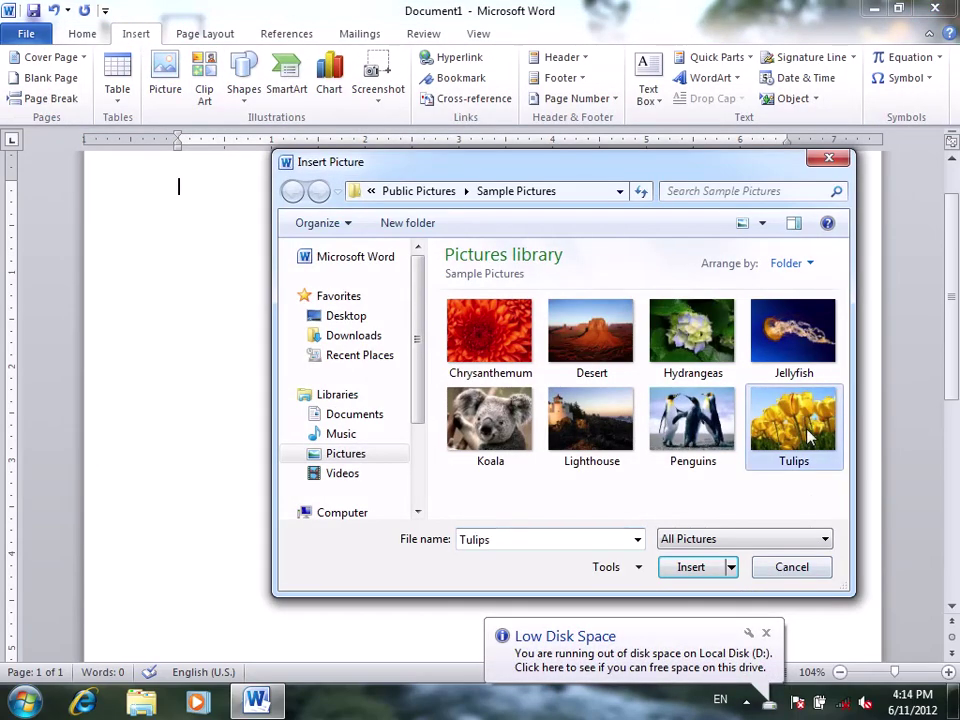
pyautogui.click(690, 567)
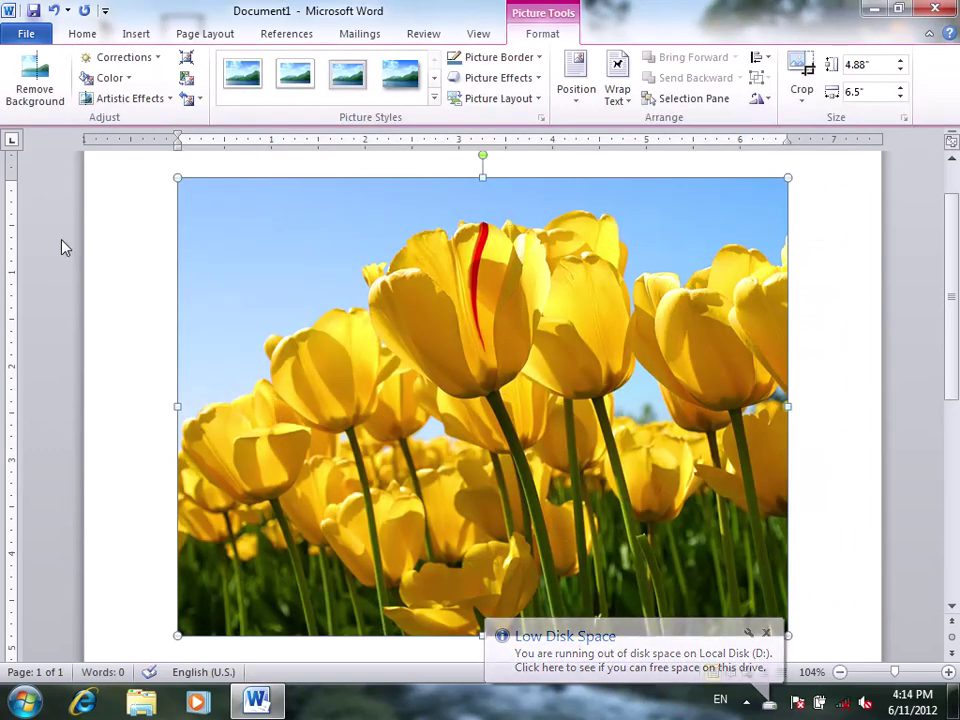
pyautogui.click(43, 113)
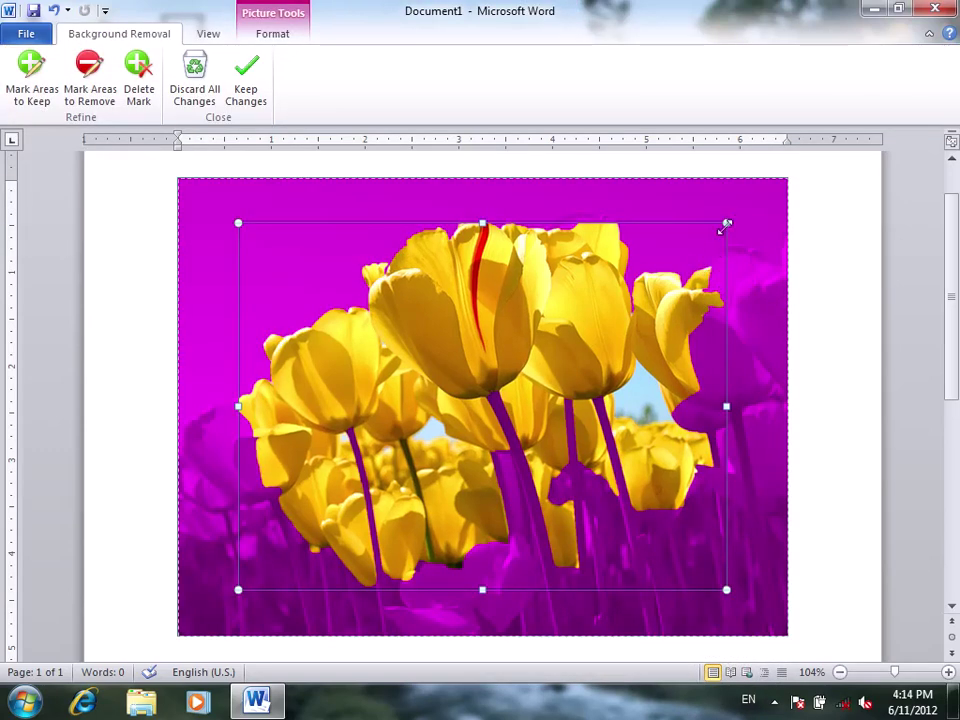
pyautogui.moveTo(787, 177); pyautogui.dragTo(787, 177)
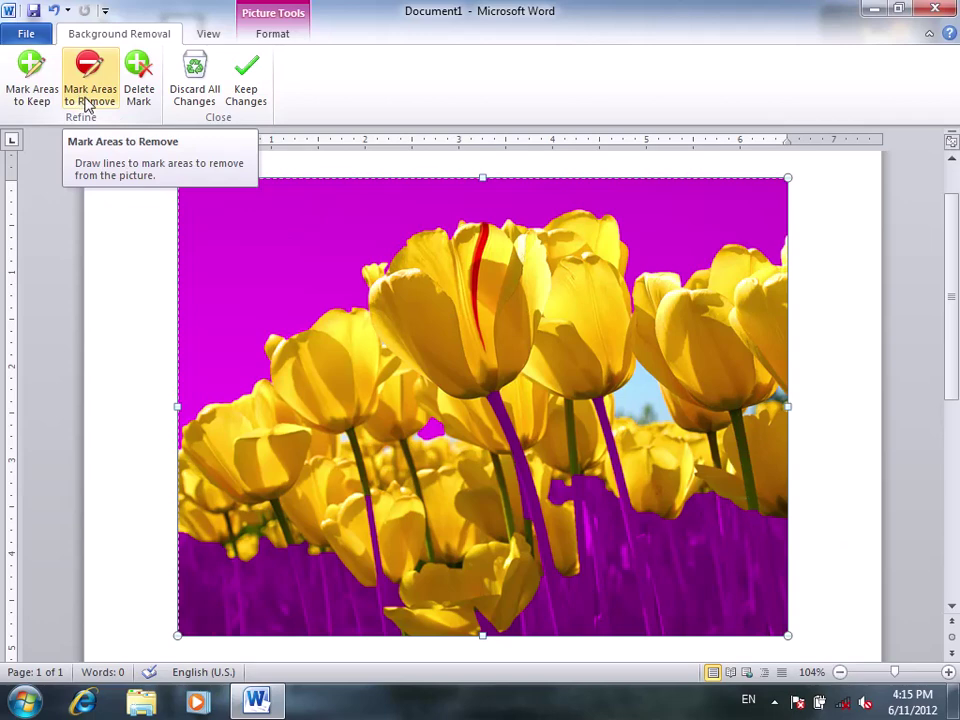
# Mark the bottom green stems as areas to keep and apply Keep Changes to drop the sky
pyautogui.click(28, 104)
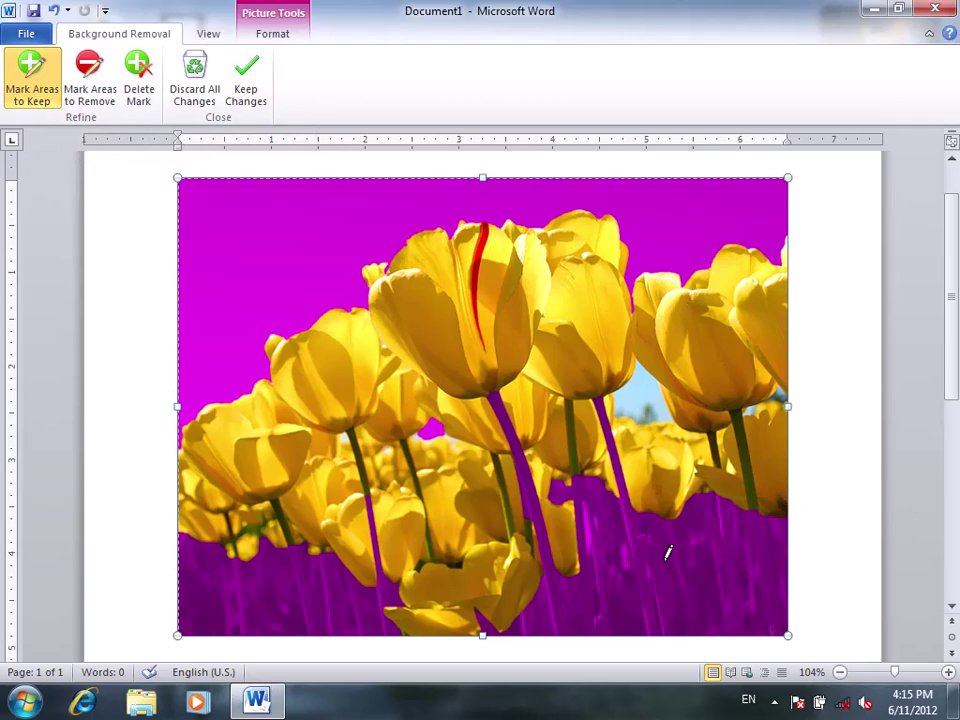
pyautogui.click(248, 95)
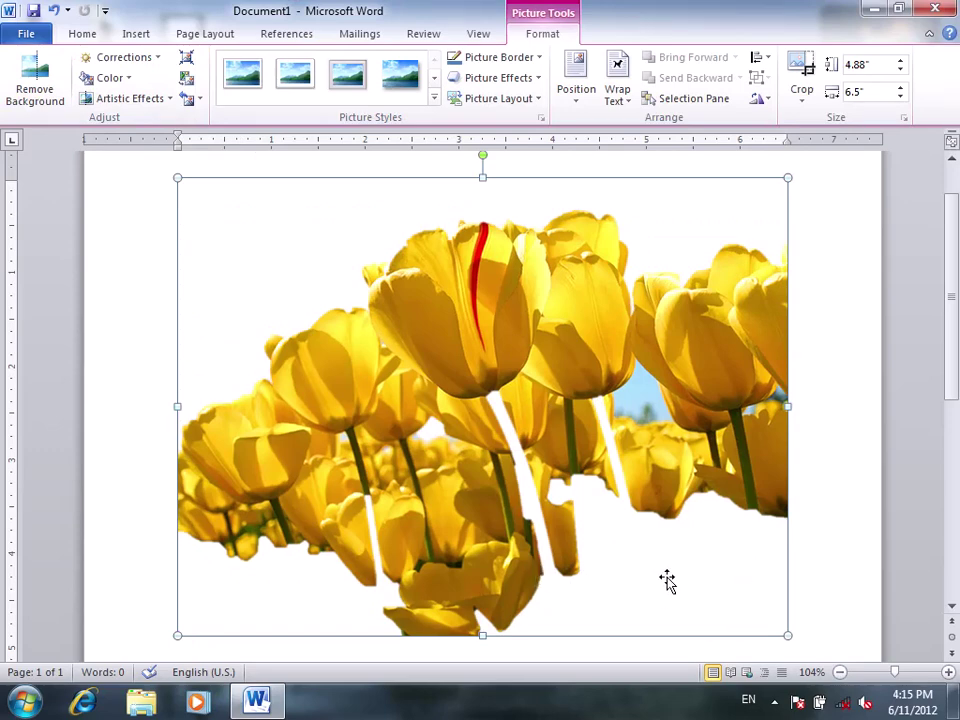
pyautogui.click(35, 80)
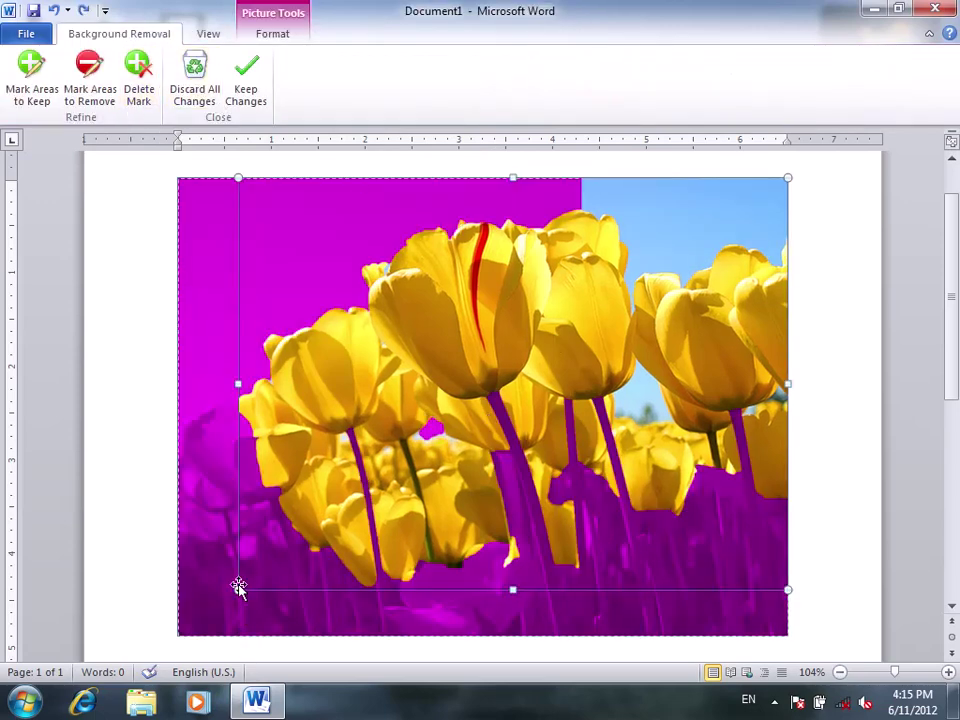
pyautogui.moveTo(174, 638); pyautogui.dragTo(177, 637)
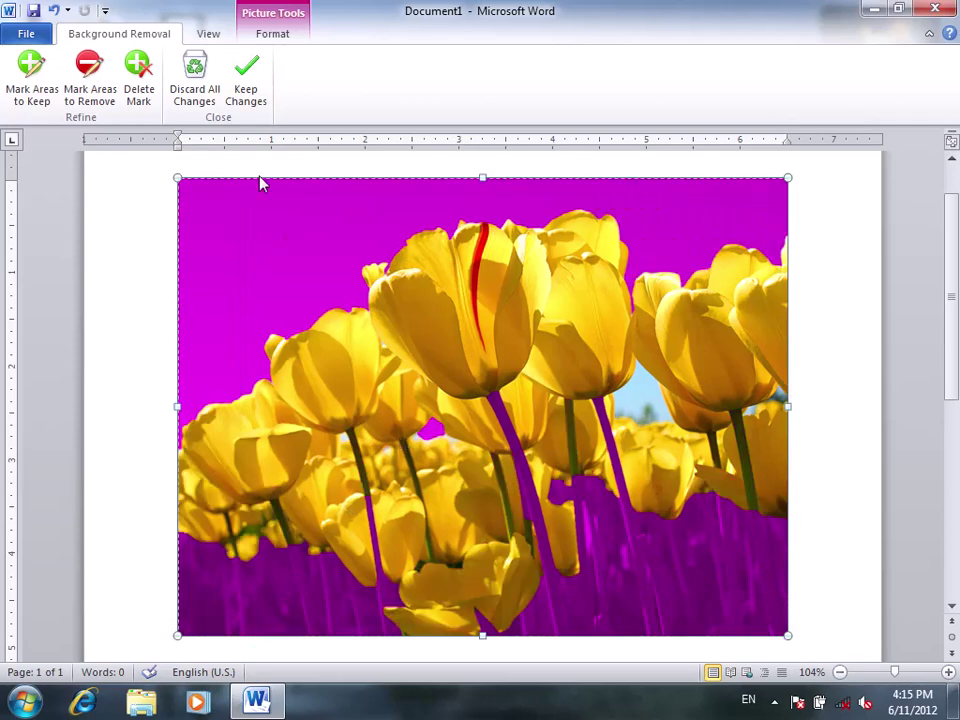
pyautogui.click(47, 113)
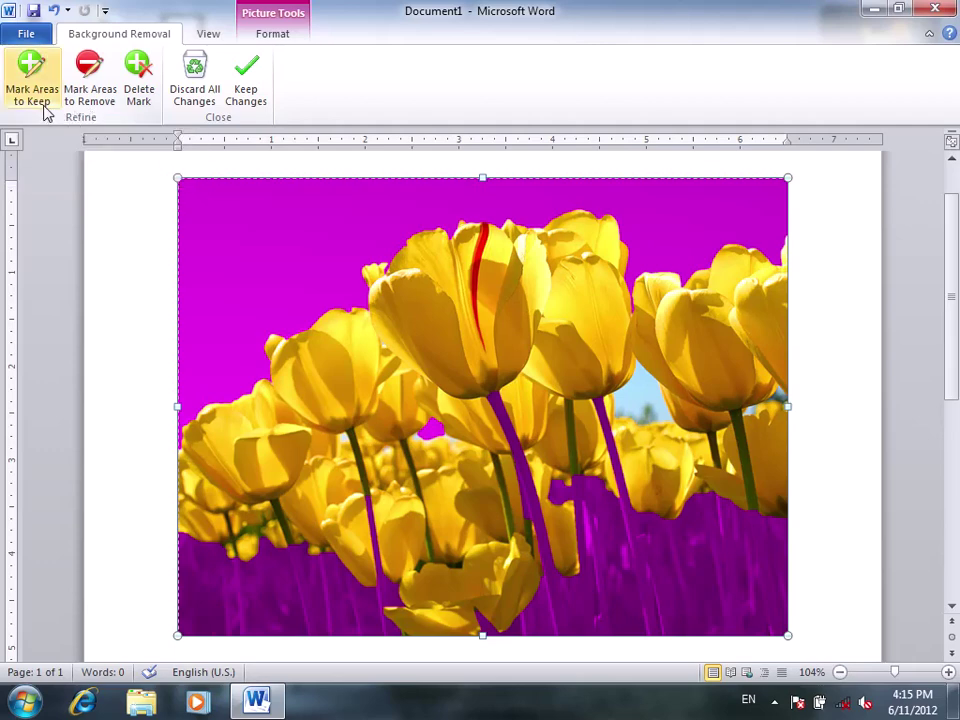
pyautogui.click(44, 106)
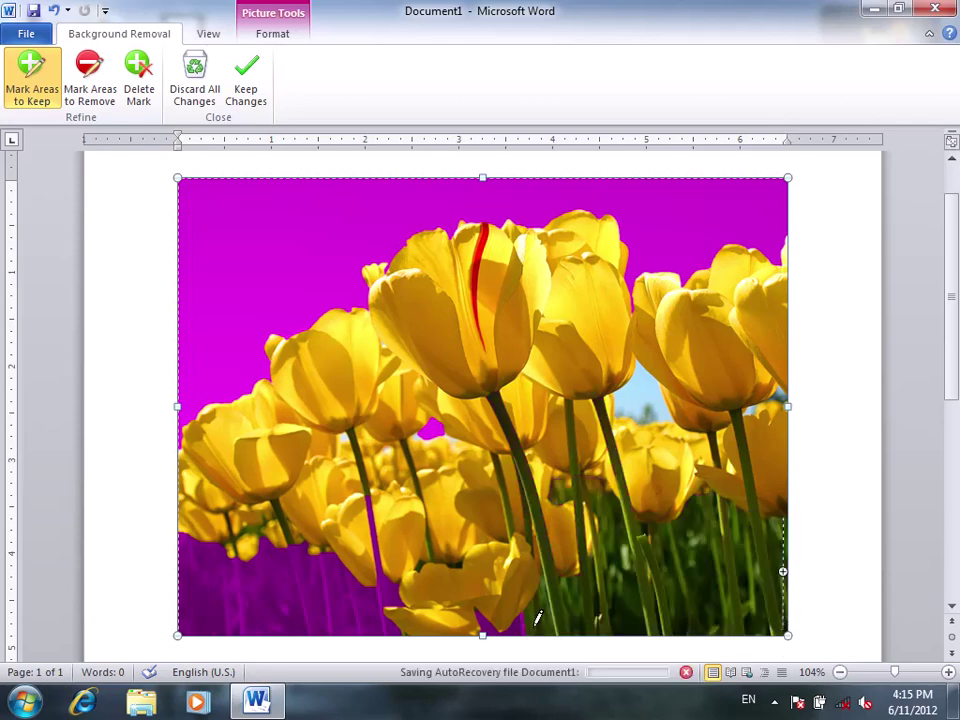
pyautogui.moveTo(531, 636); pyautogui.dragTo(505, 636)
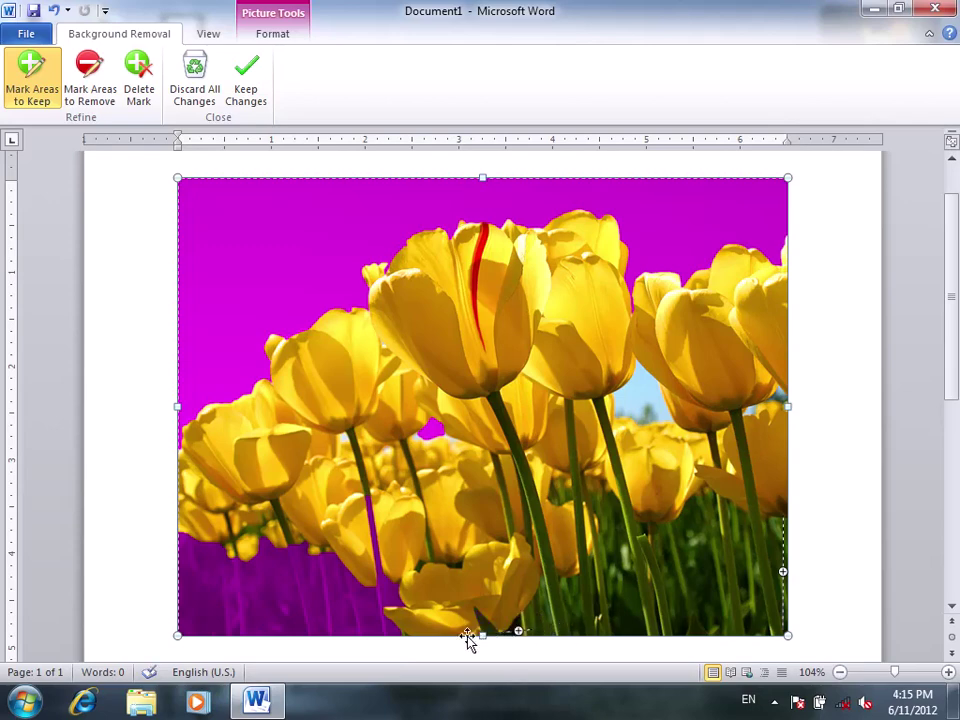
pyautogui.moveTo(196, 610); pyautogui.dragTo(179, 620)
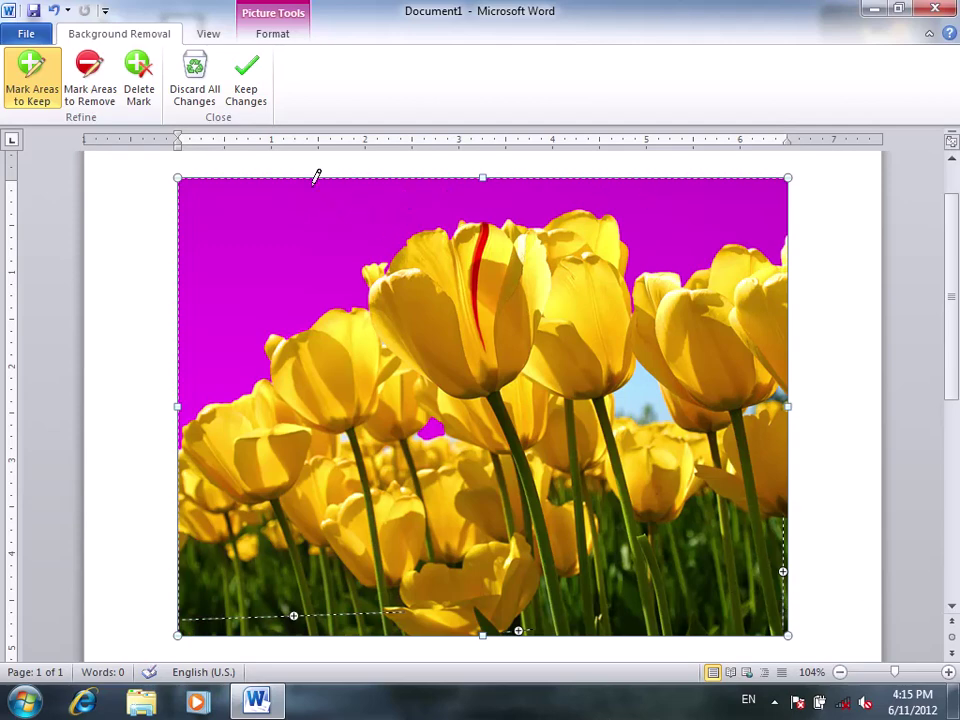
pyautogui.click(250, 95)
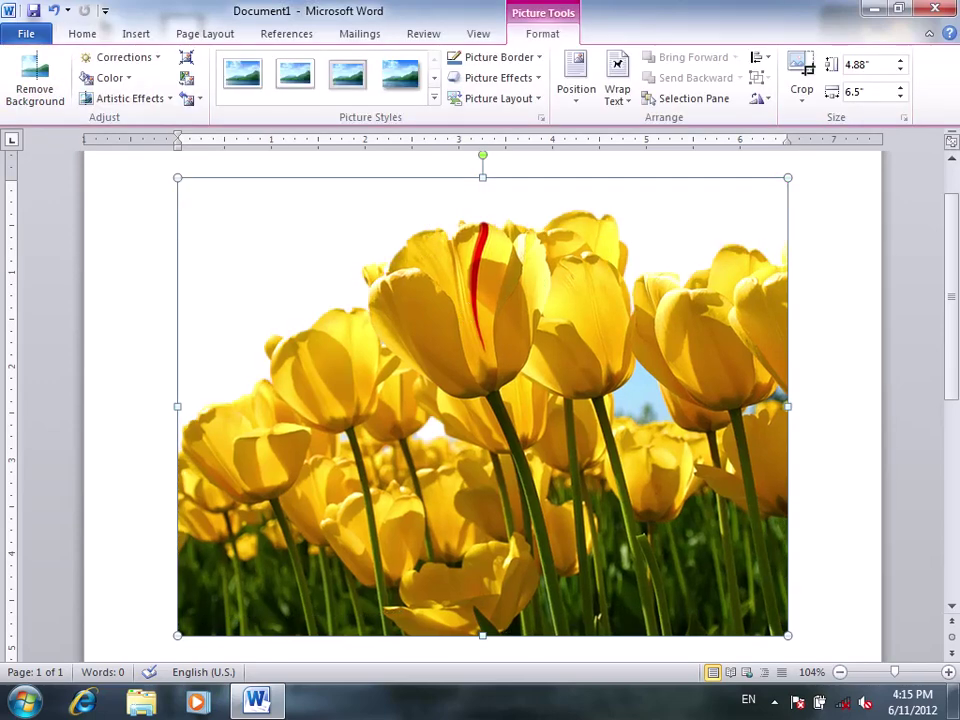
# Set the tulip picture's text wrapping to In Front of Text
pyautogui.click(834, 366)
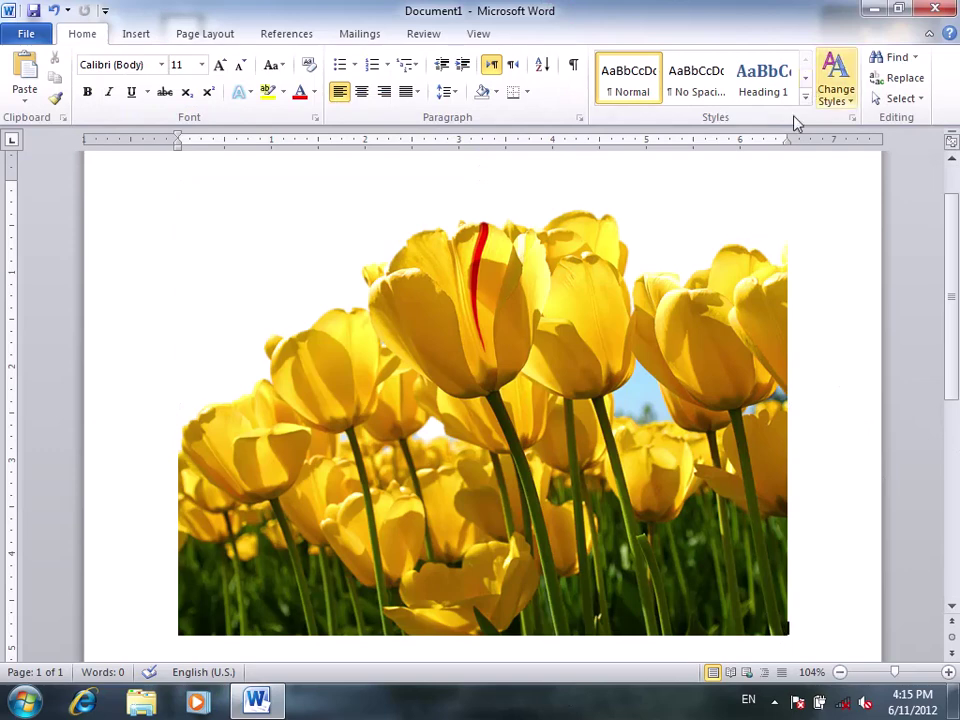
pyautogui.click(454, 355)
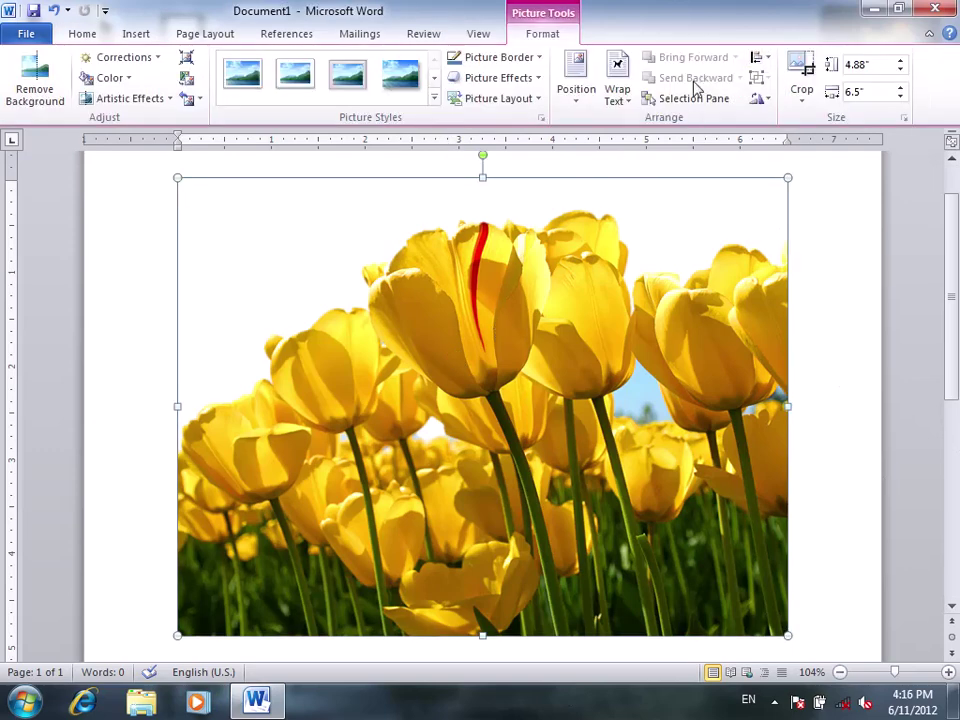
pyautogui.click(617, 88)
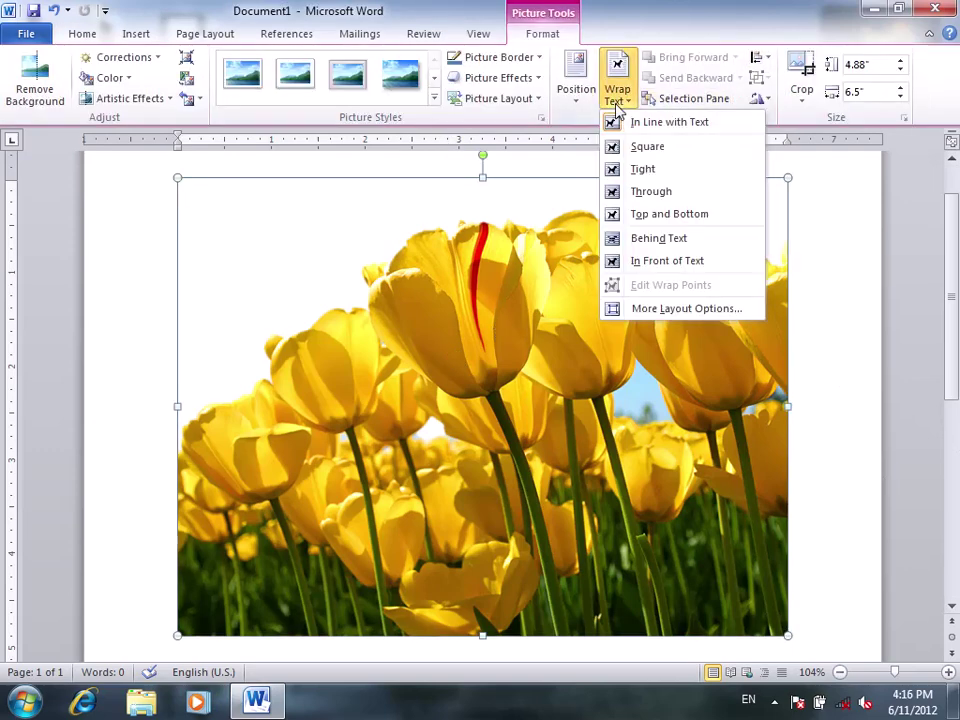
pyautogui.click(698, 262)
# Generate sample paragraphs at the top of the page with =rand()
pyautogui.click(148, 199)
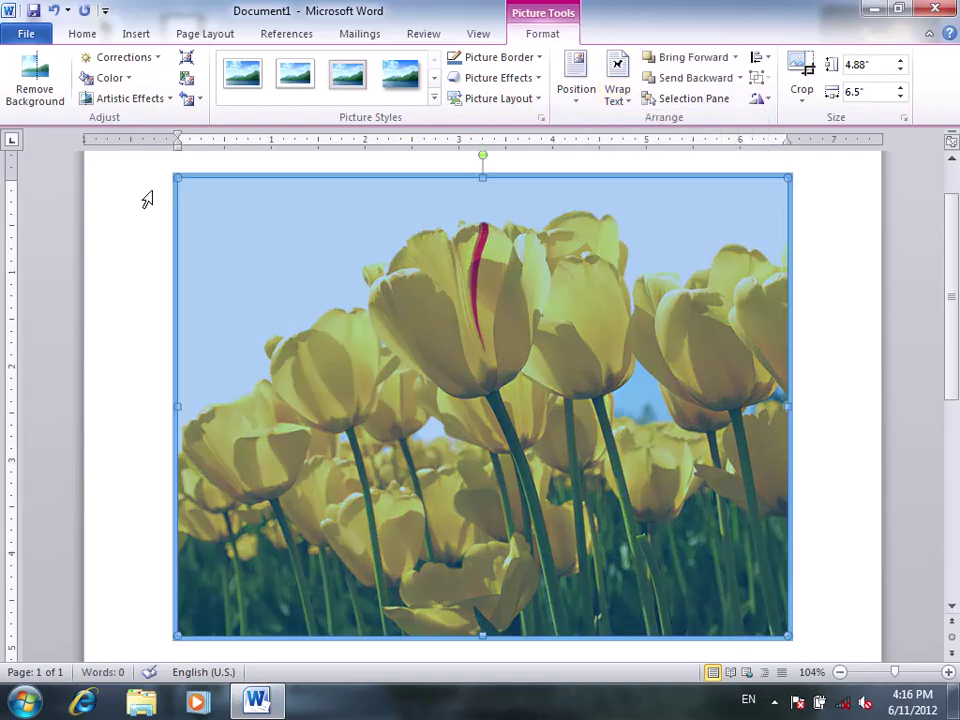
pyautogui.click(176, 197)
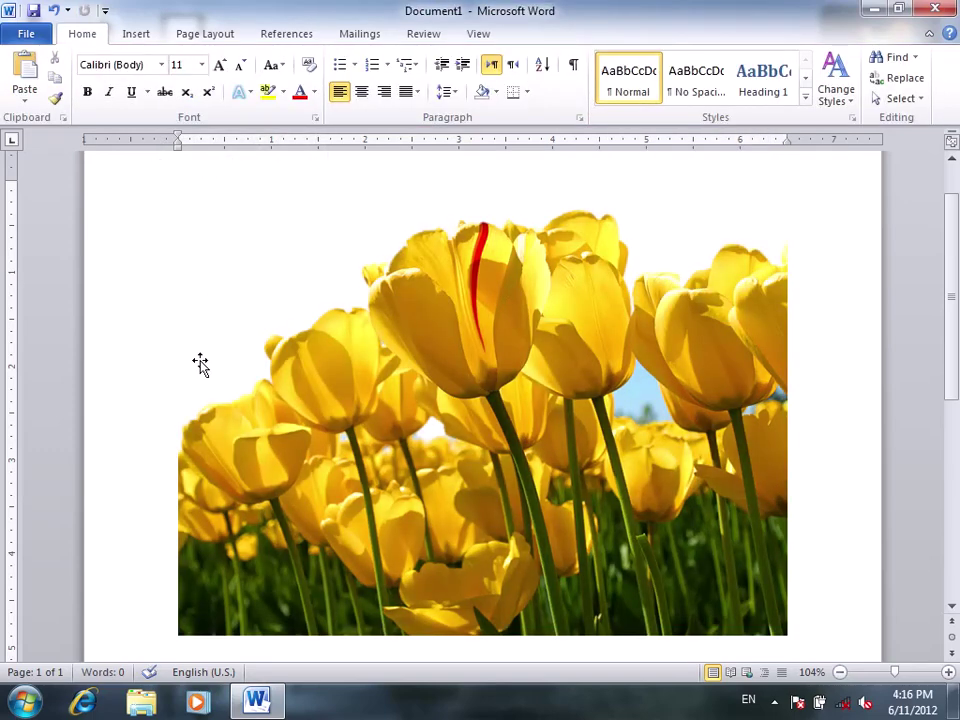
pyautogui.write('=rand(')
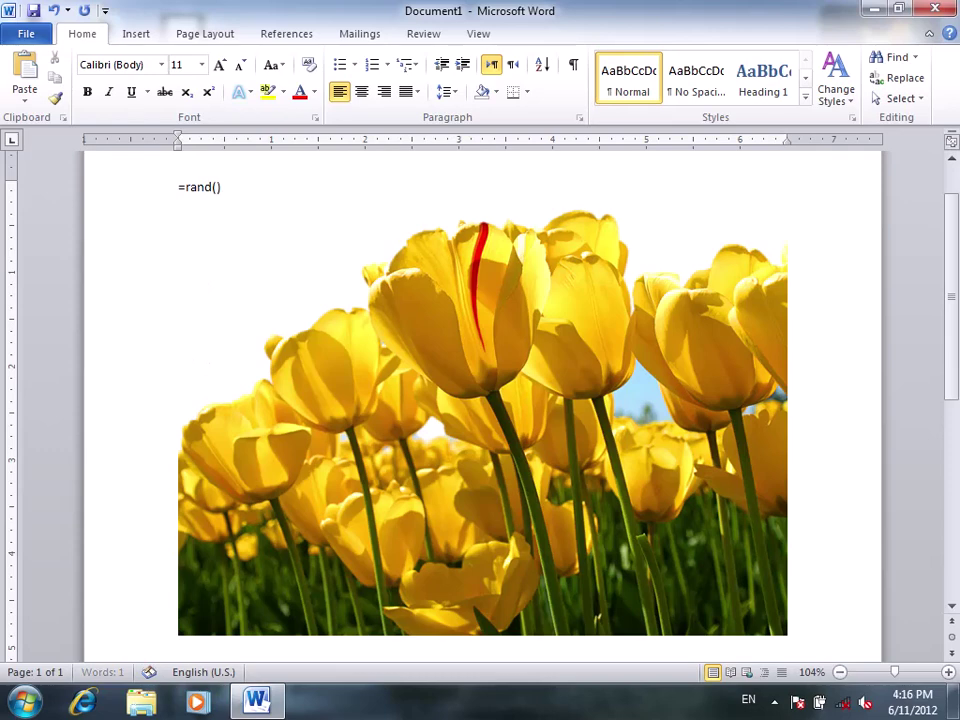
pyautogui.press('Return')
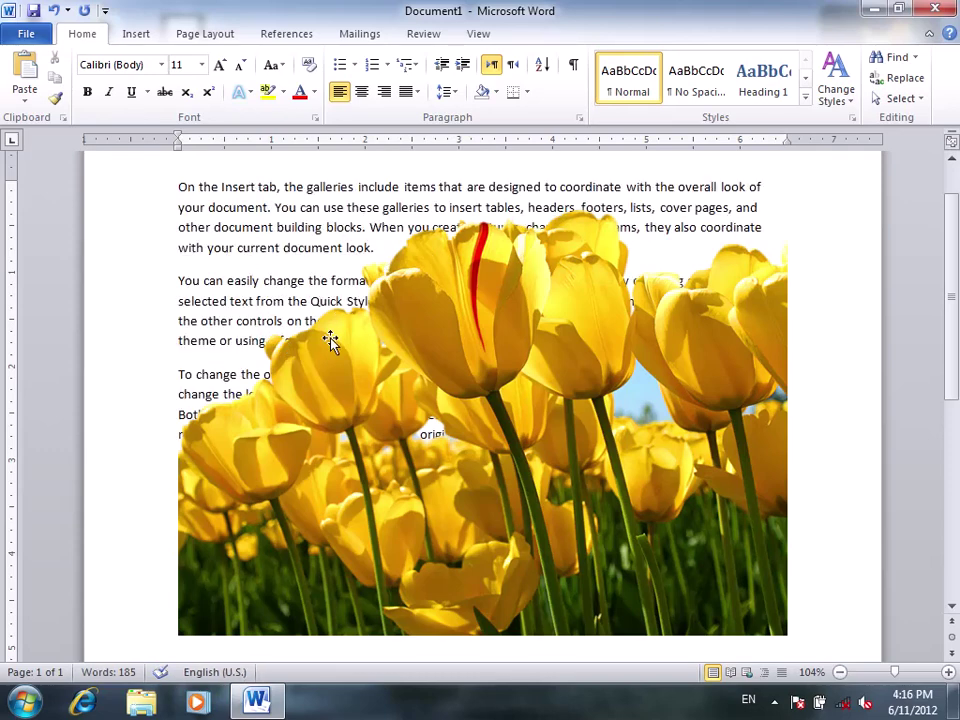
# Reset the tulip photo, start Set Transparent Color, then delete the picture from the page
pyautogui.click(500, 422)
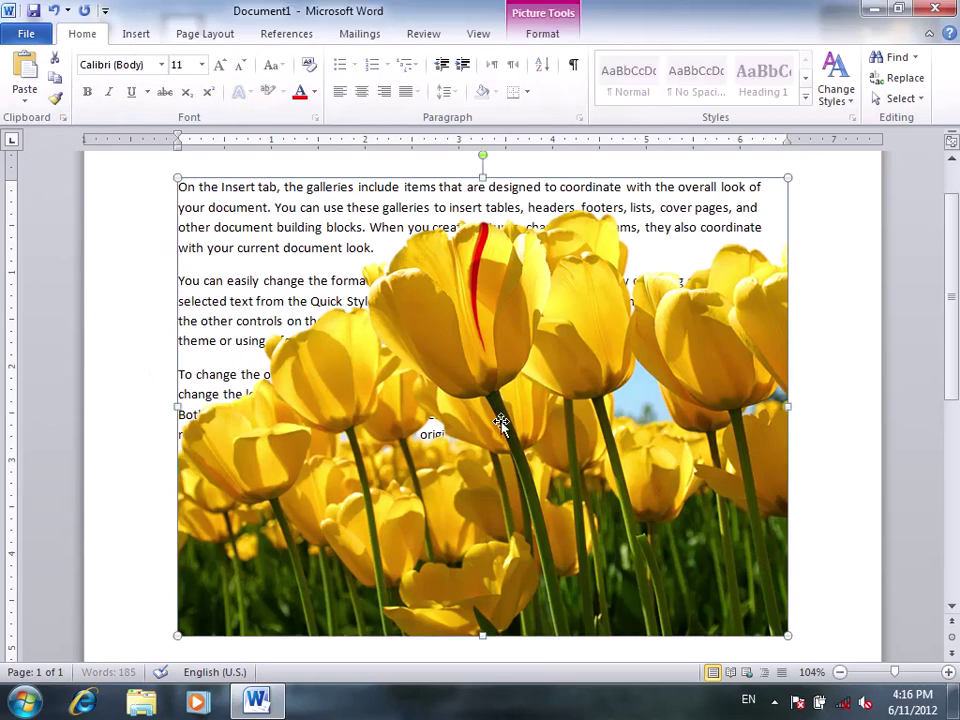
pyautogui.doubleClick(500, 422)
pyautogui.click(187, 99)
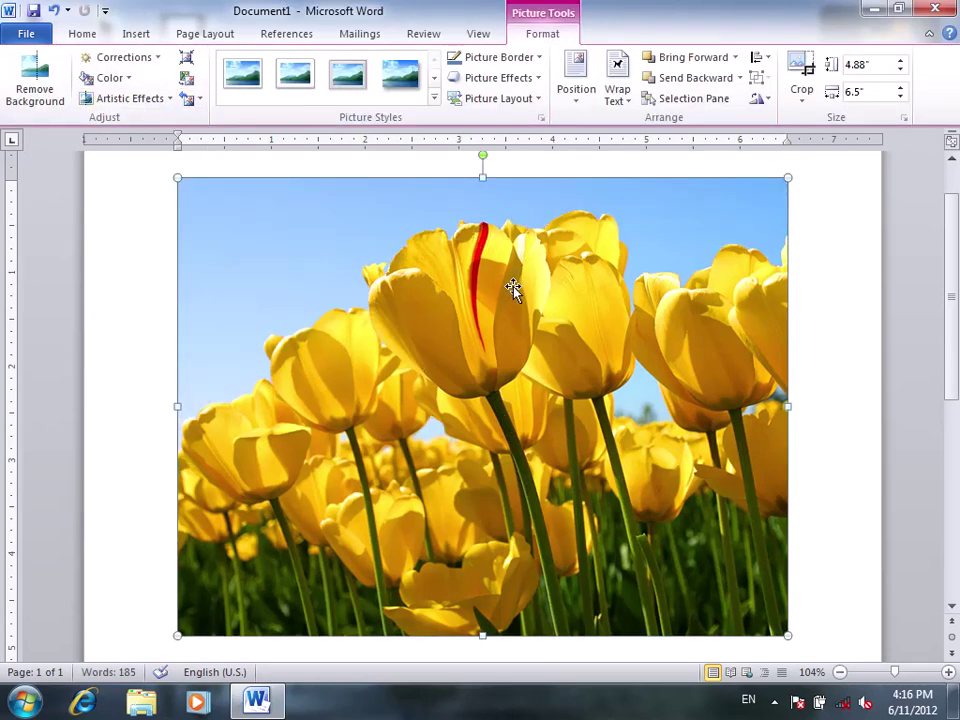
pyautogui.click(110, 77)
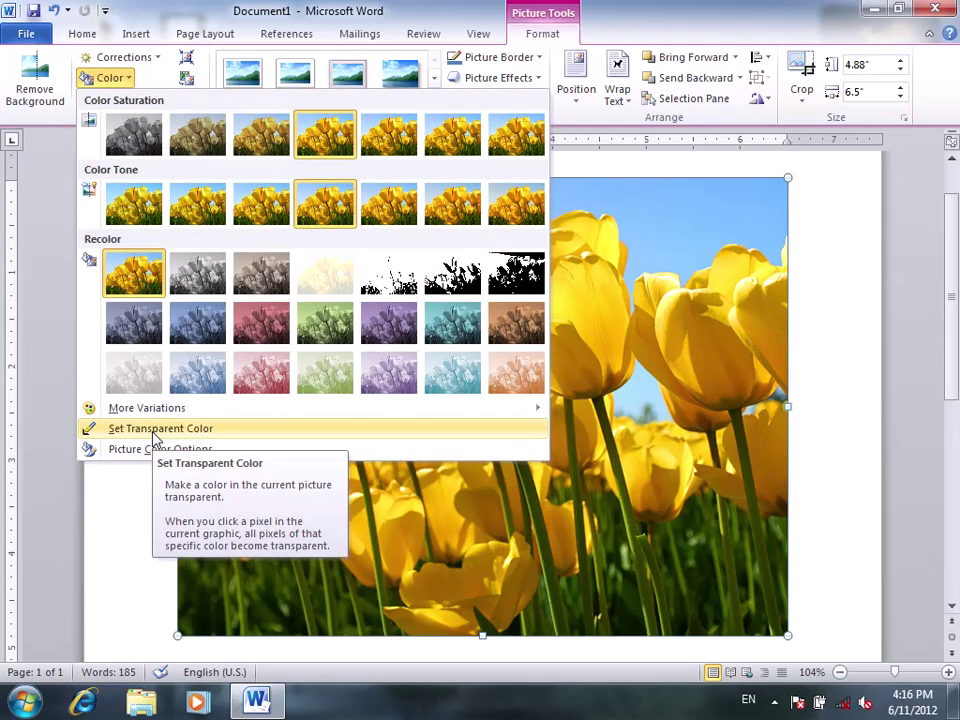
pyautogui.click(156, 428)
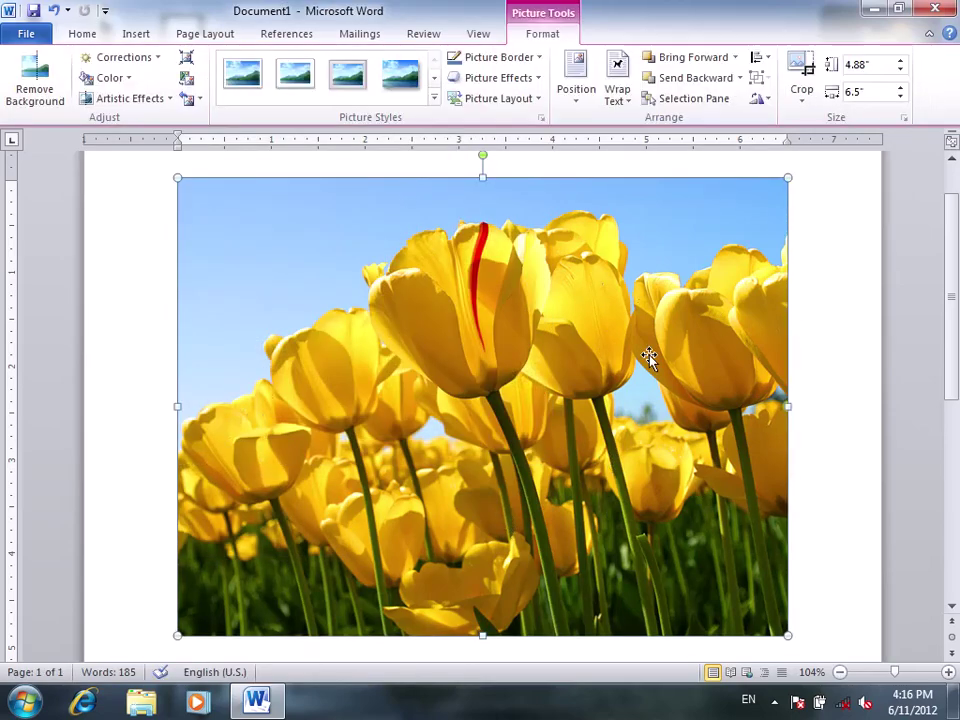
pyautogui.press('Delete')
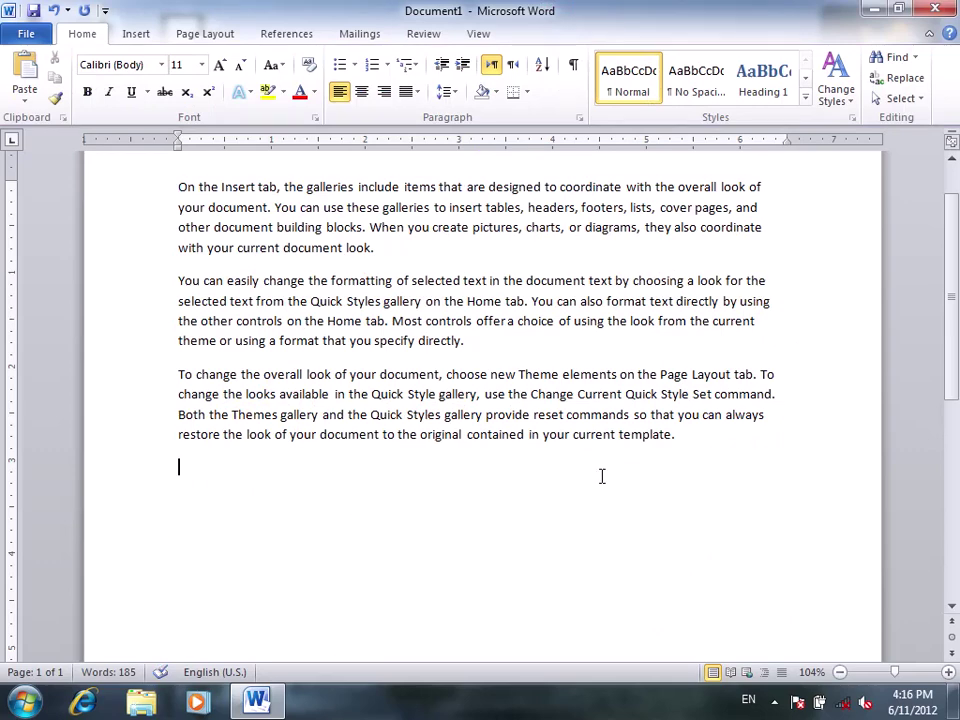
# Search clip art for 'car' with Office.com content included
pyautogui.click(136, 34)
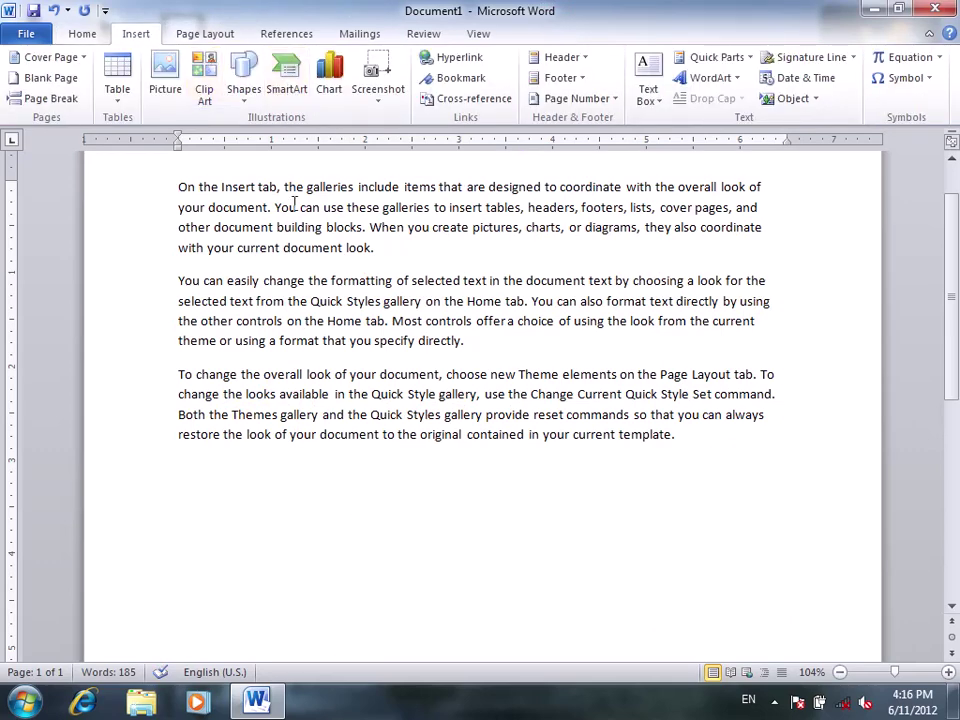
pyautogui.click(206, 90)
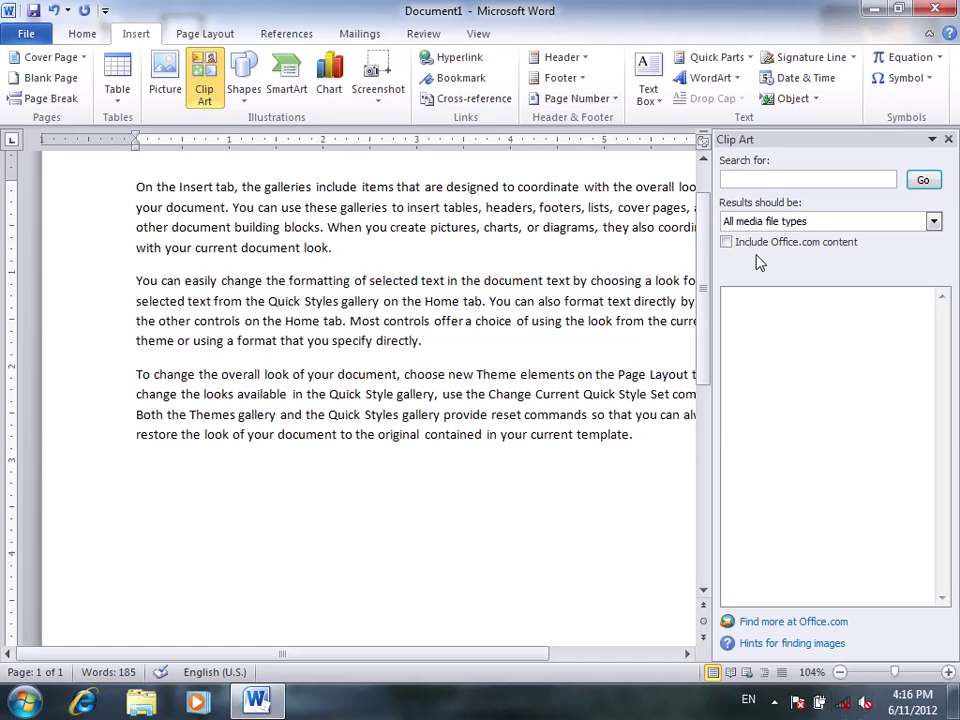
pyautogui.click(808, 246)
pyautogui.click(761, 178)
pyautogui.write('car')
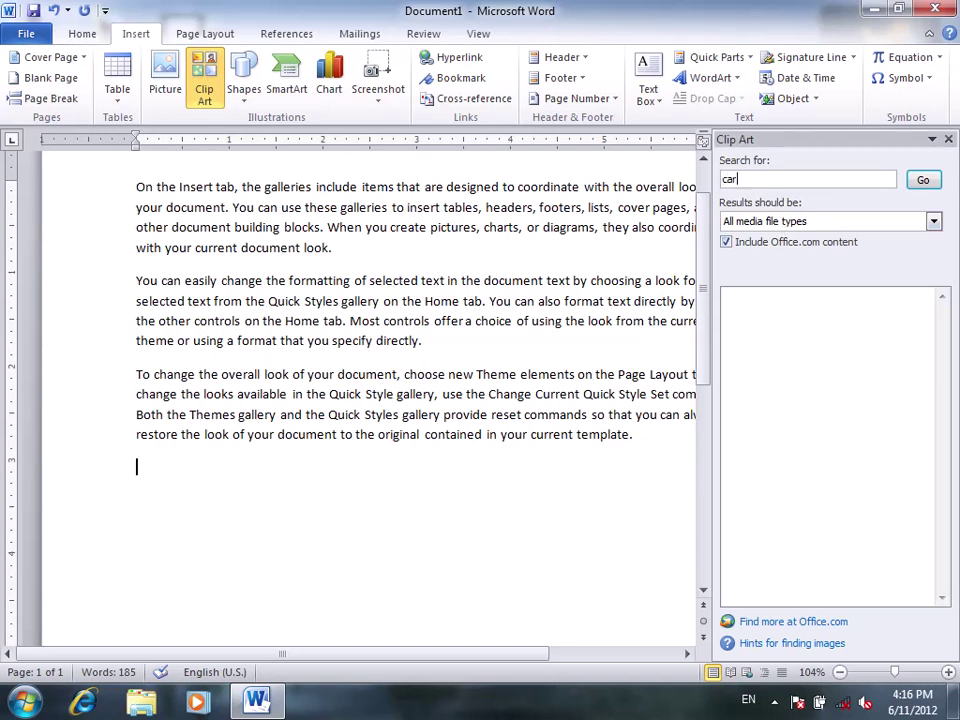
pyautogui.click(923, 179)
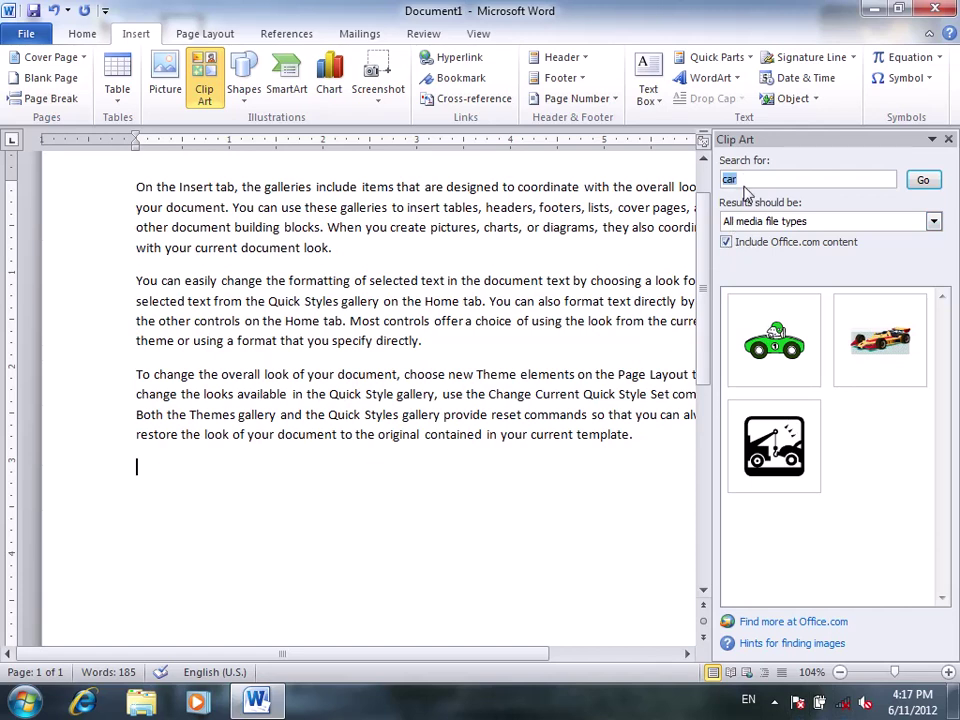
pyautogui.moveTo(880, 340)
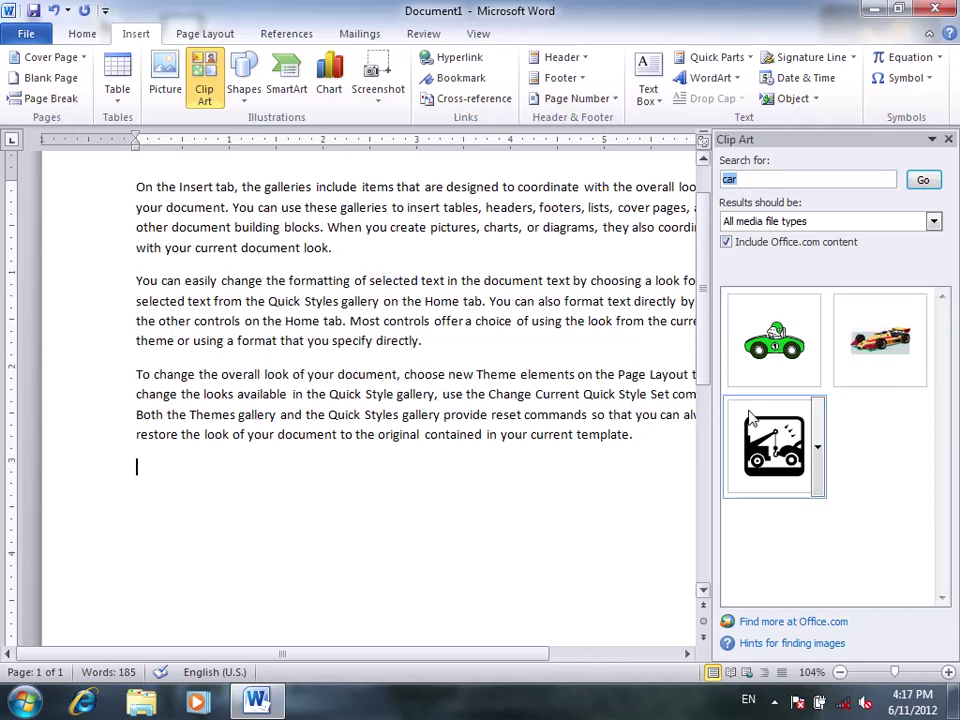
# Insert the race car clip art, then delete it from the document
pyautogui.click(880, 345)
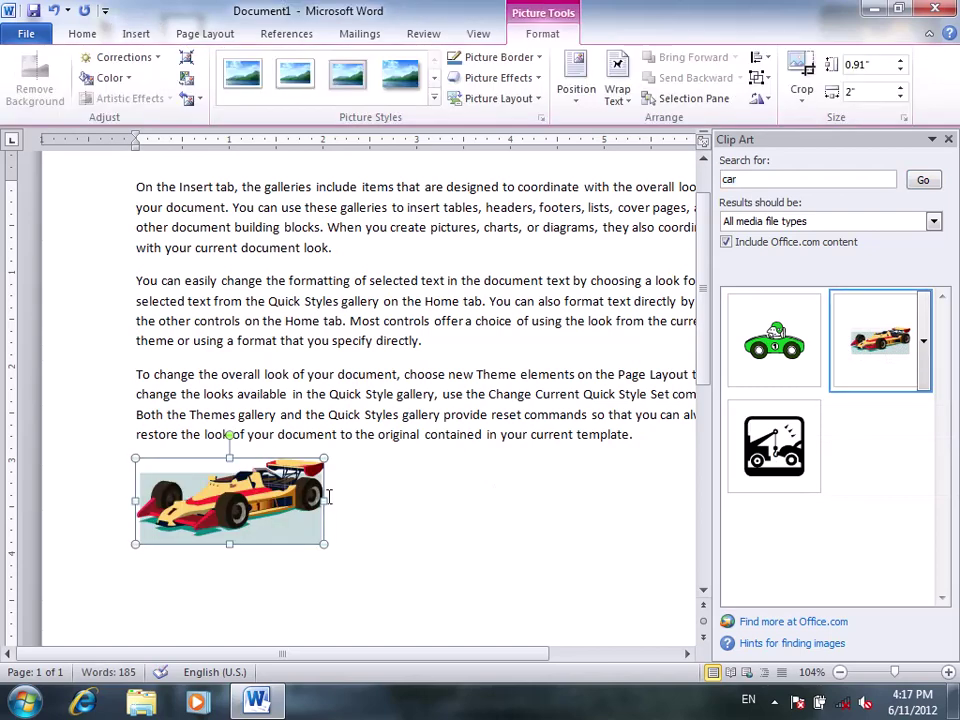
pyautogui.press('Delete')
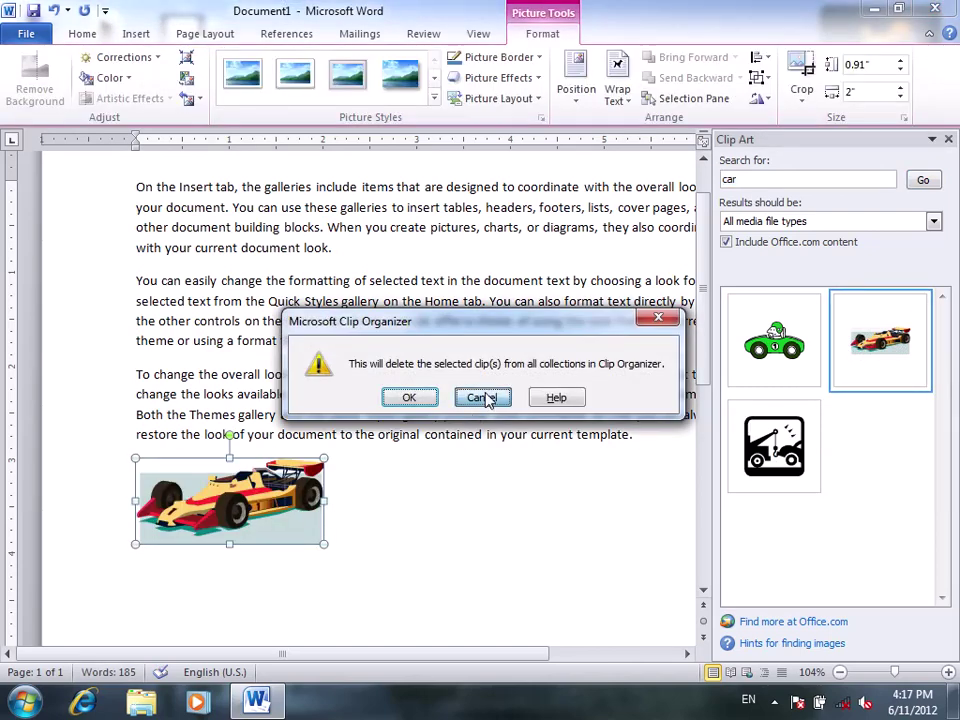
pyautogui.click(482, 396)
pyautogui.press('Delete')
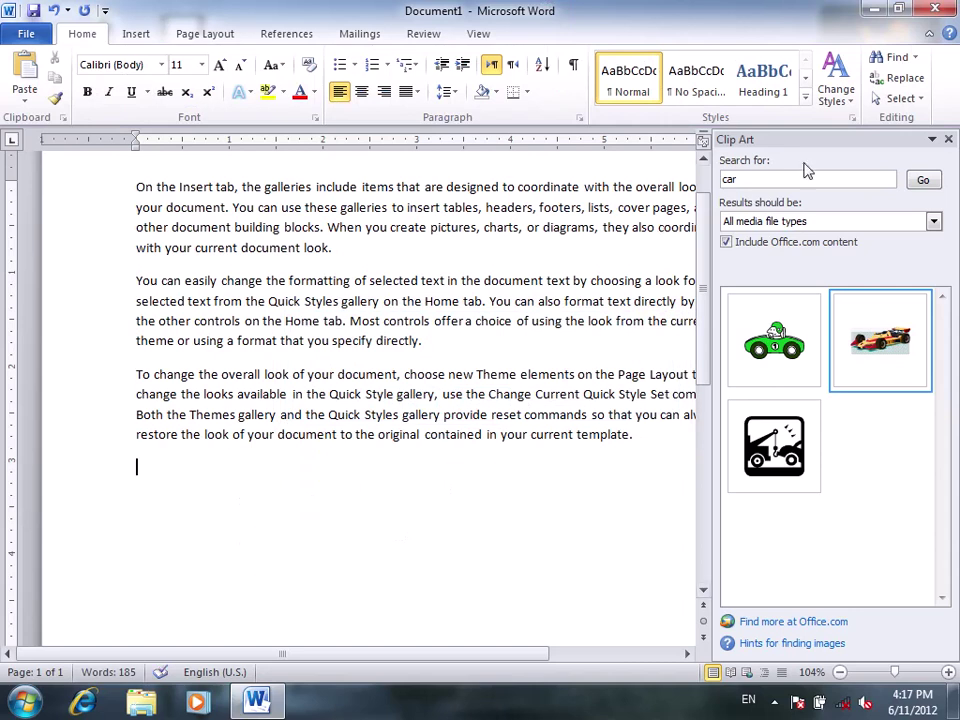
# Run clip art searches for house and then for flower
pyautogui.click(803, 179)
pyautogui.write('hp')
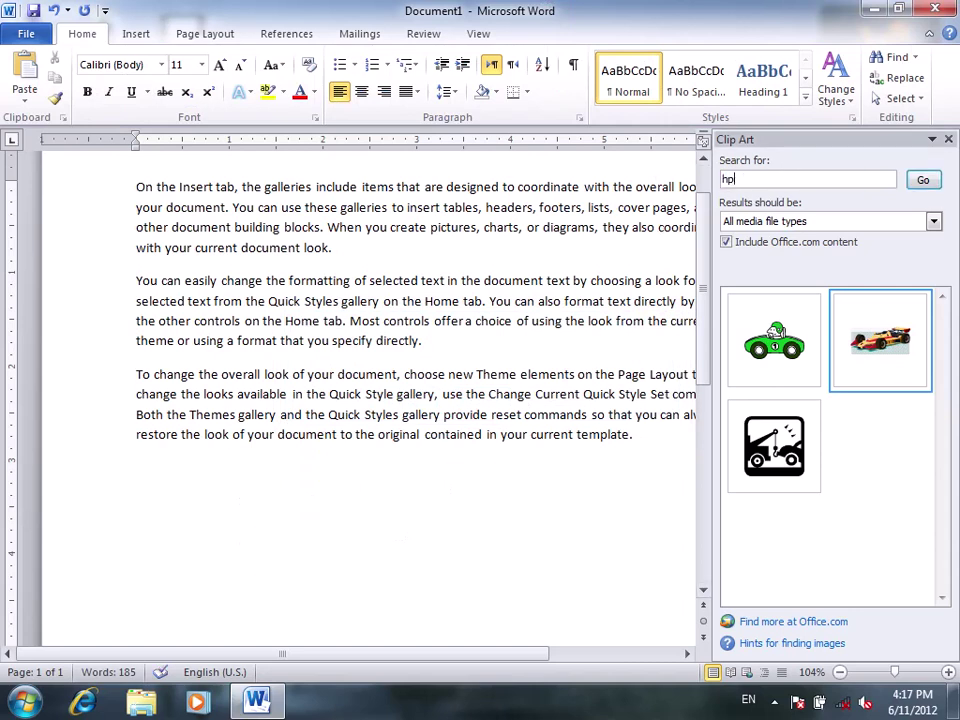
pyautogui.press('BackSpace')
pyautogui.press('BackSpace')
pyautogui.press('Return')
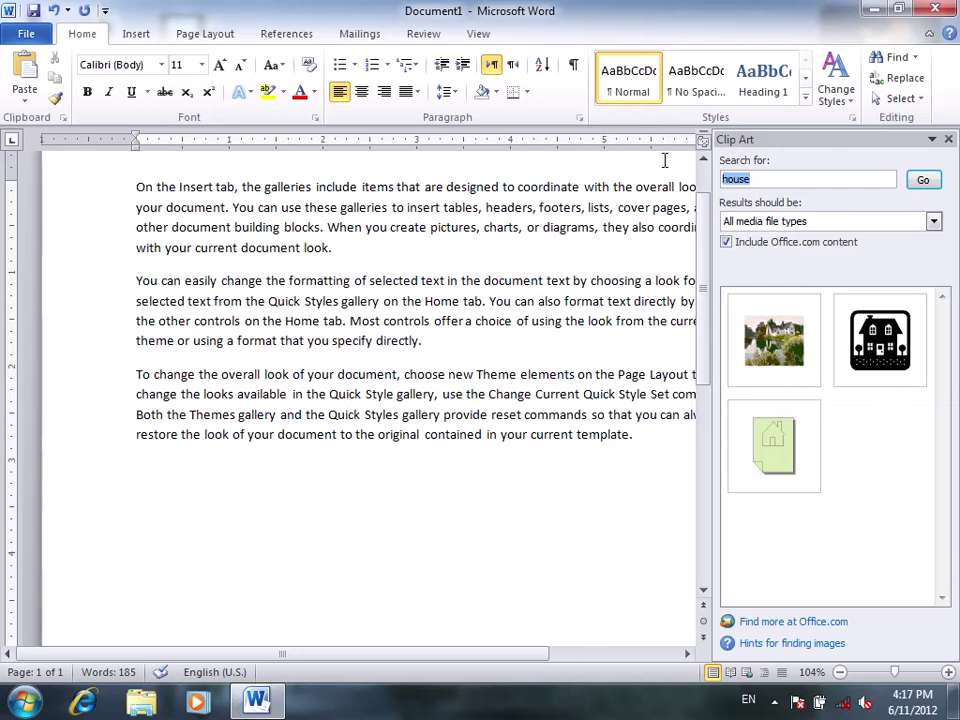
pyautogui.write('flower')
pyautogui.press('Return')
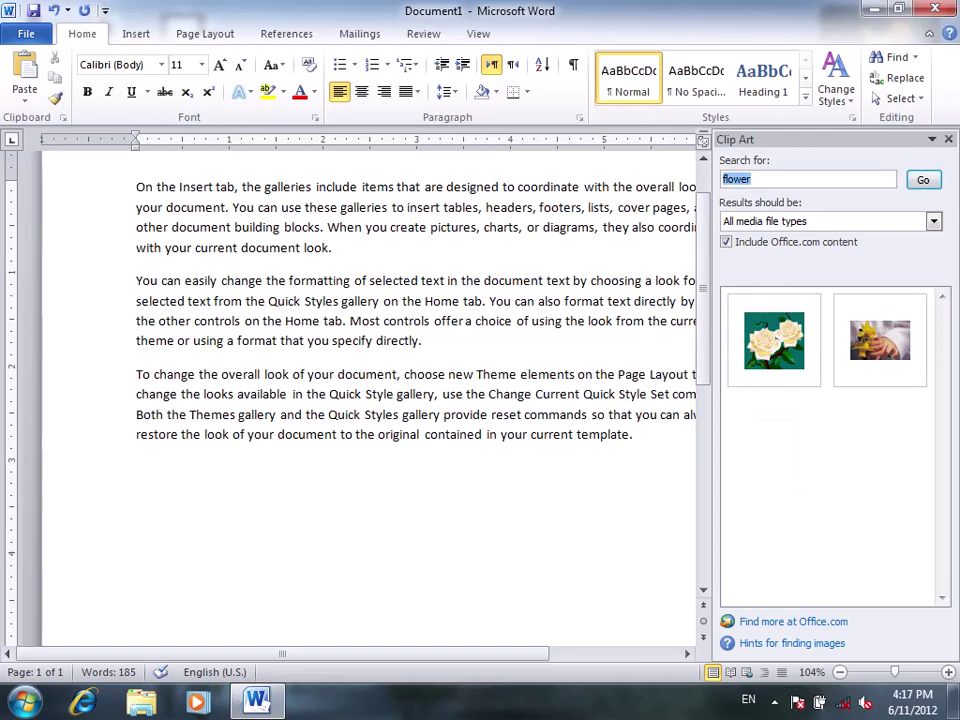
pyautogui.moveTo(879, 340)
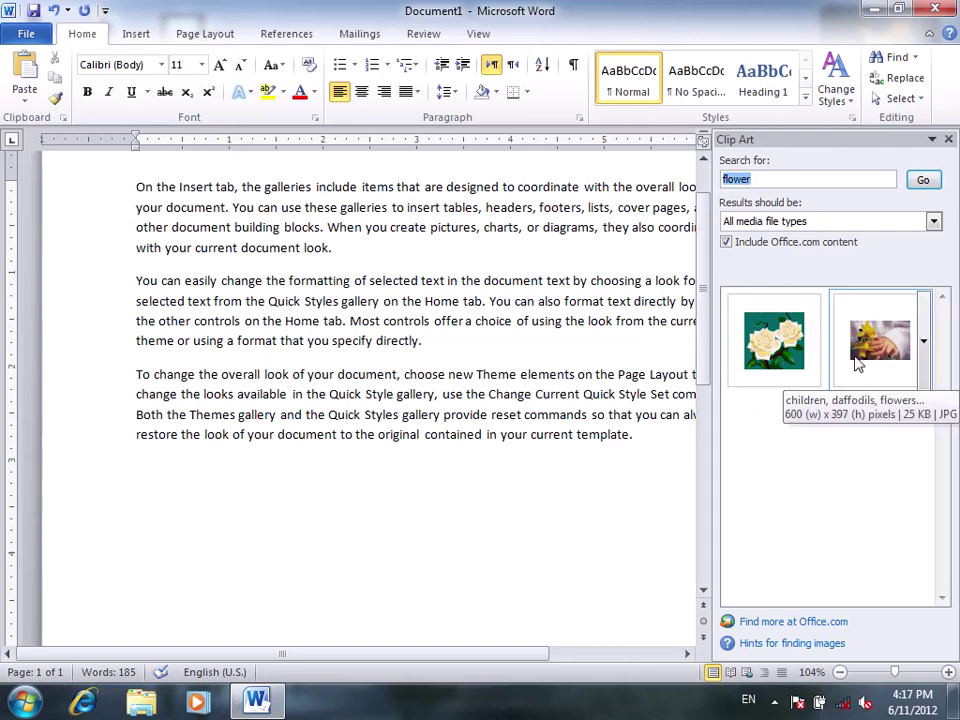
# Insert the roses clip art and delete it from the document
pyautogui.click(800, 358)
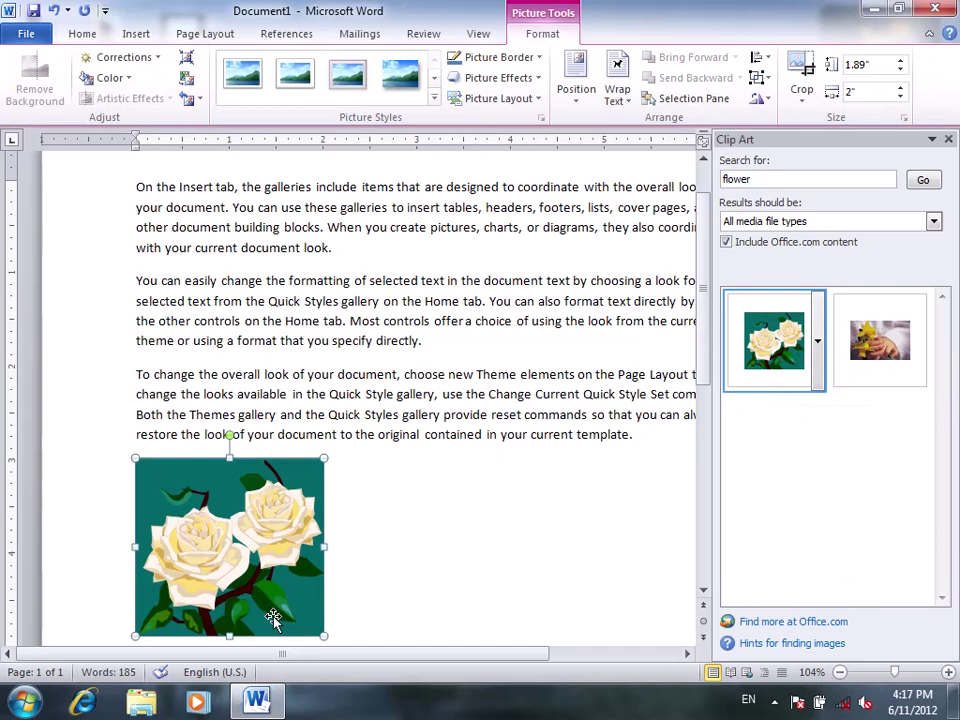
pyautogui.press('Delete')
pyautogui.click(400, 456)
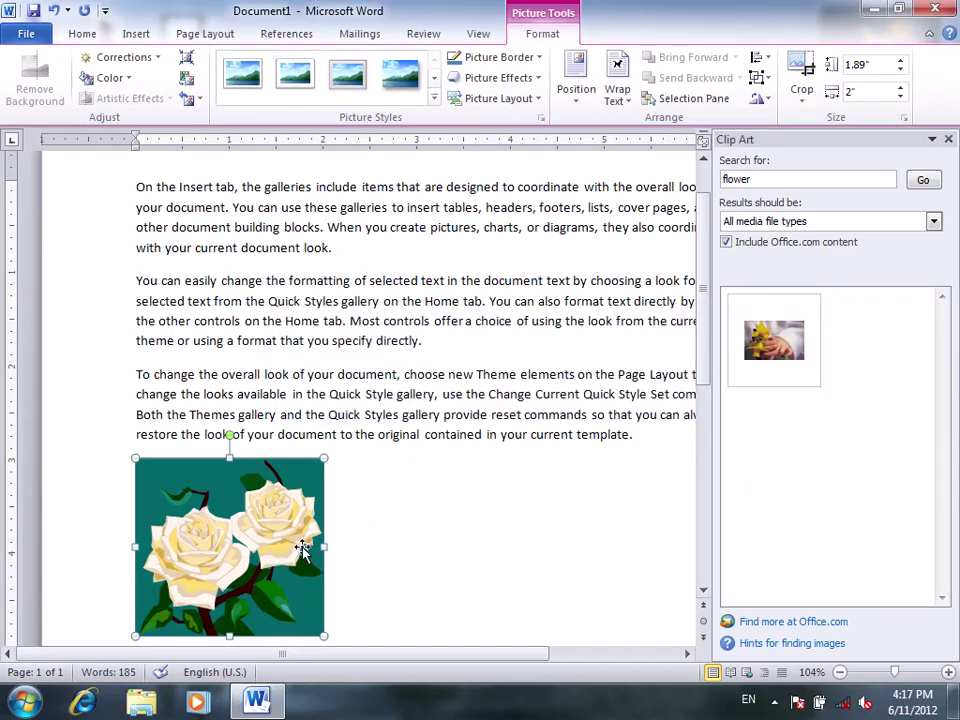
pyautogui.press('Delete')
# Replace the flower search term with 'car' and rerun the clip art search
pyautogui.doubleClick(776, 180)
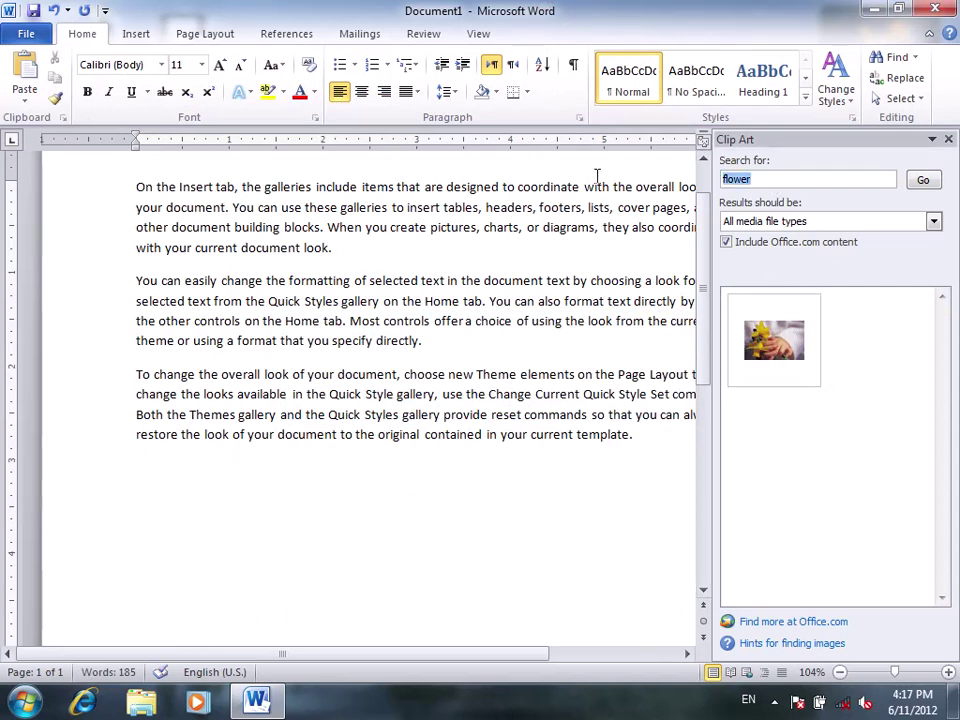
pyautogui.write('car')
pyautogui.press('Return')
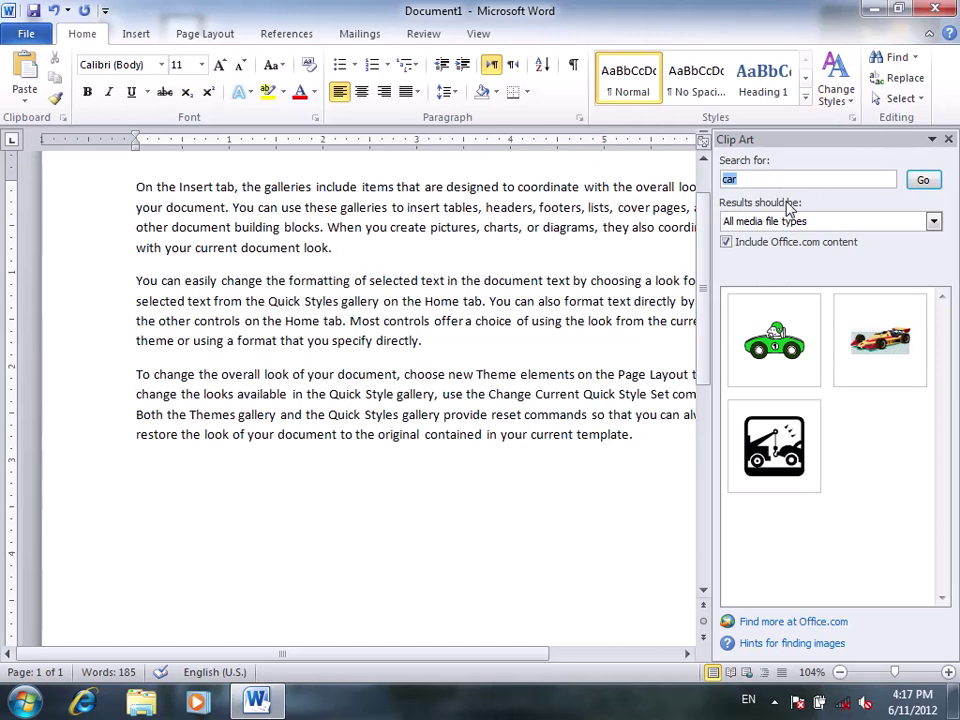
pyautogui.click(914, 226)
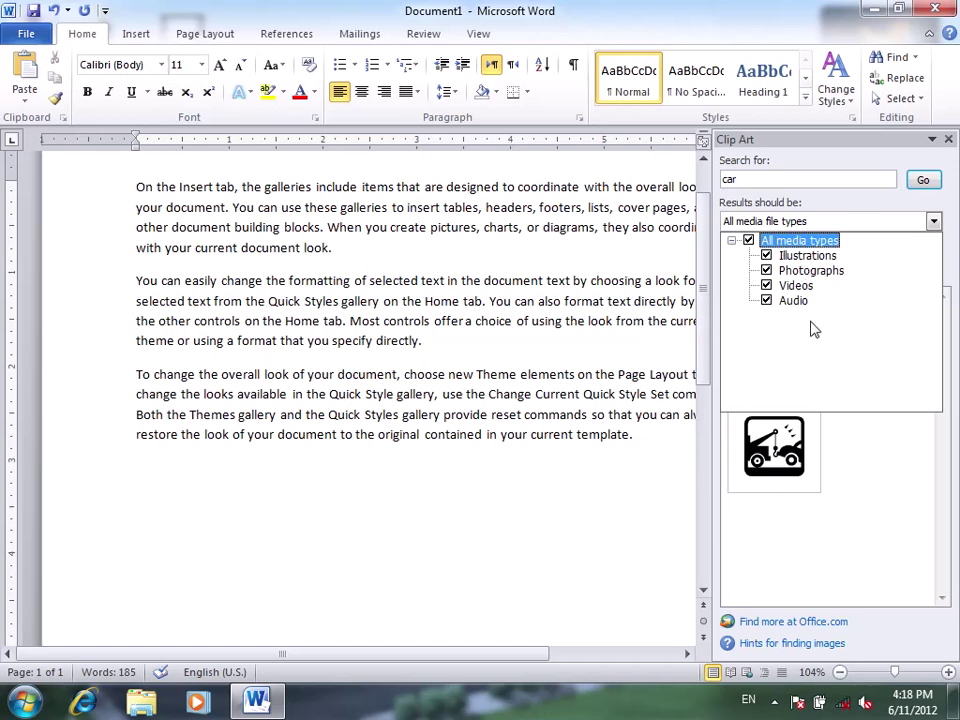
pyautogui.click(776, 222)
pyautogui.write('ring')
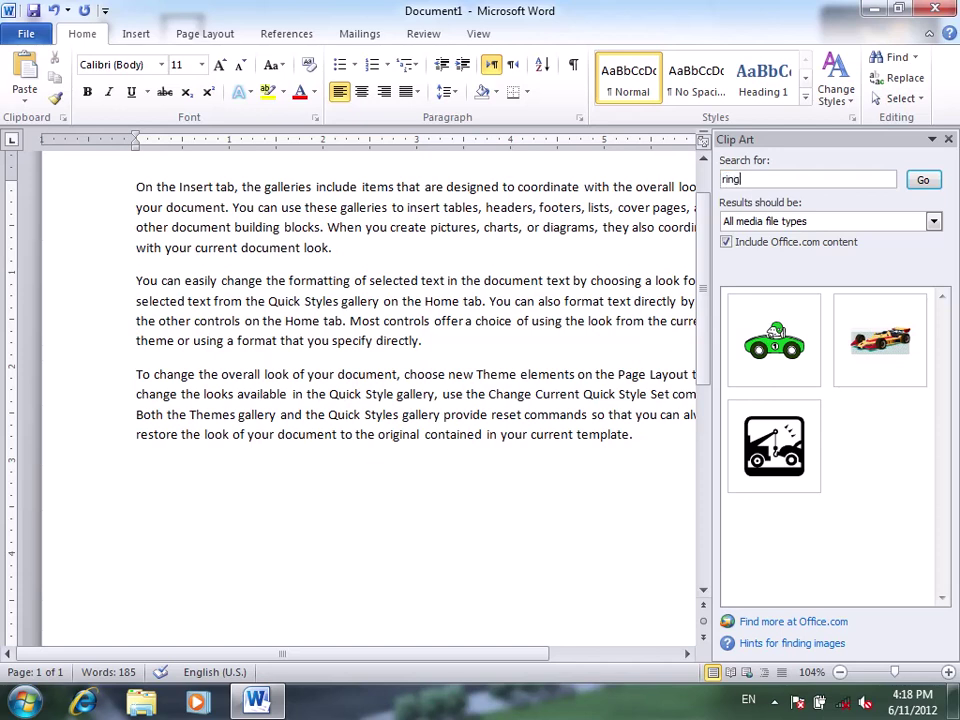
# Search clip art for 'ring' and insert the Telephone sound clip
pyautogui.press('Return')
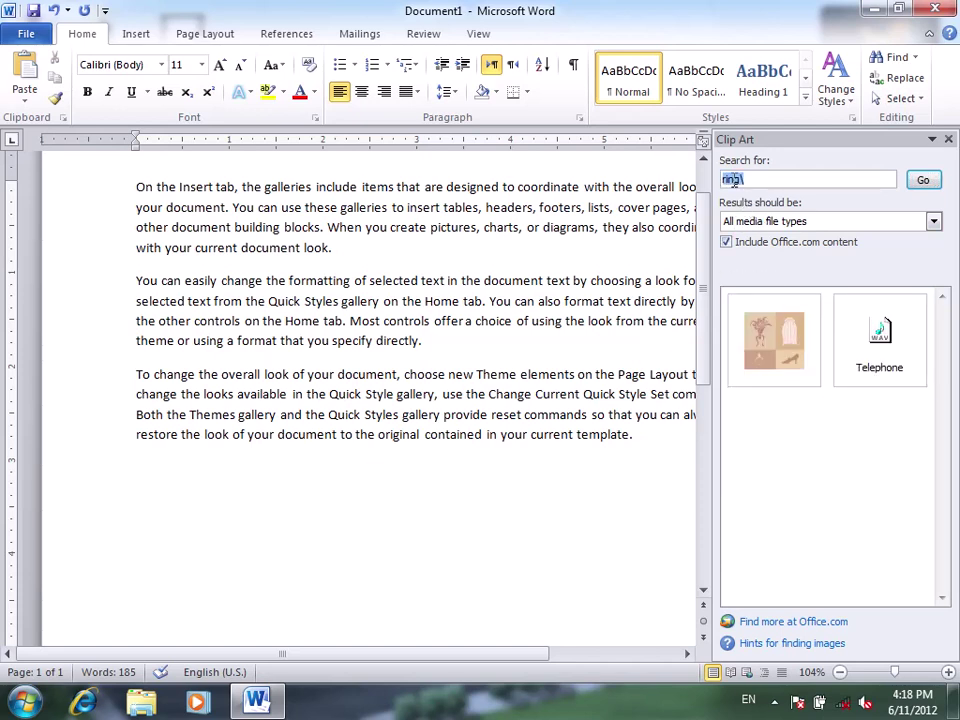
pyautogui.click(744, 179)
pyautogui.moveTo(879, 340)
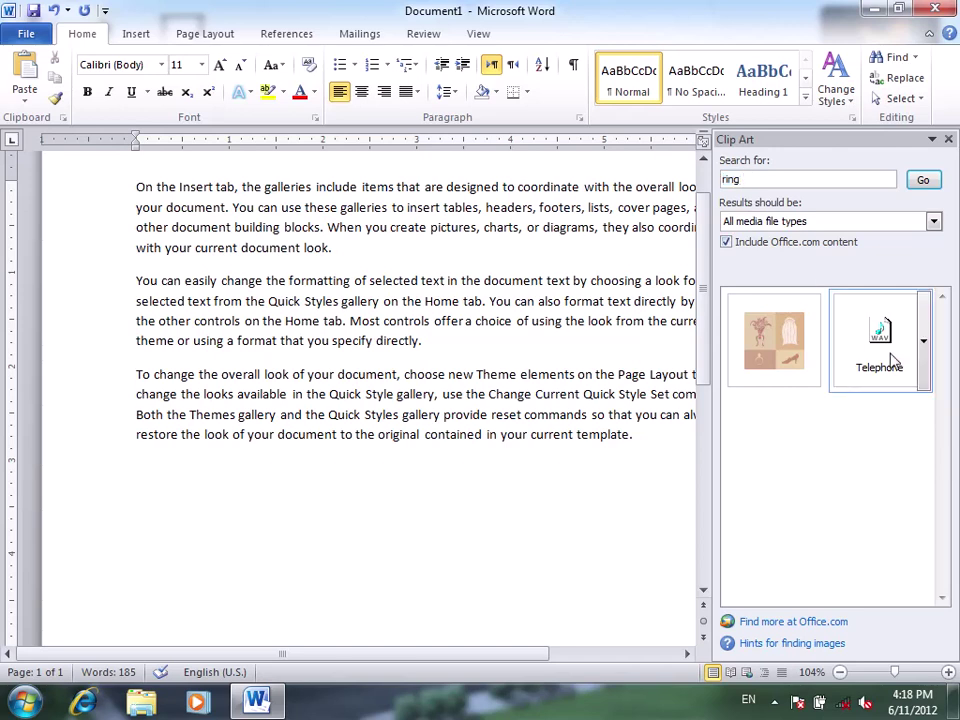
pyautogui.click(890, 355)
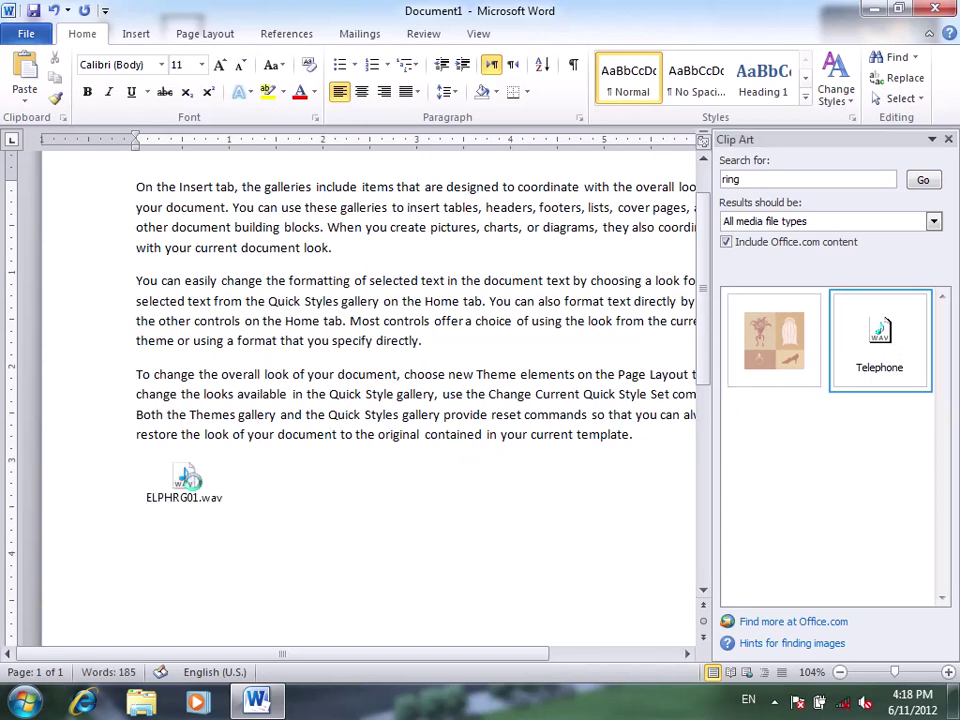
# Play the Telephone ring sound with system audio unmuted, then delete the sound object
pyautogui.doubleClick(186, 485)
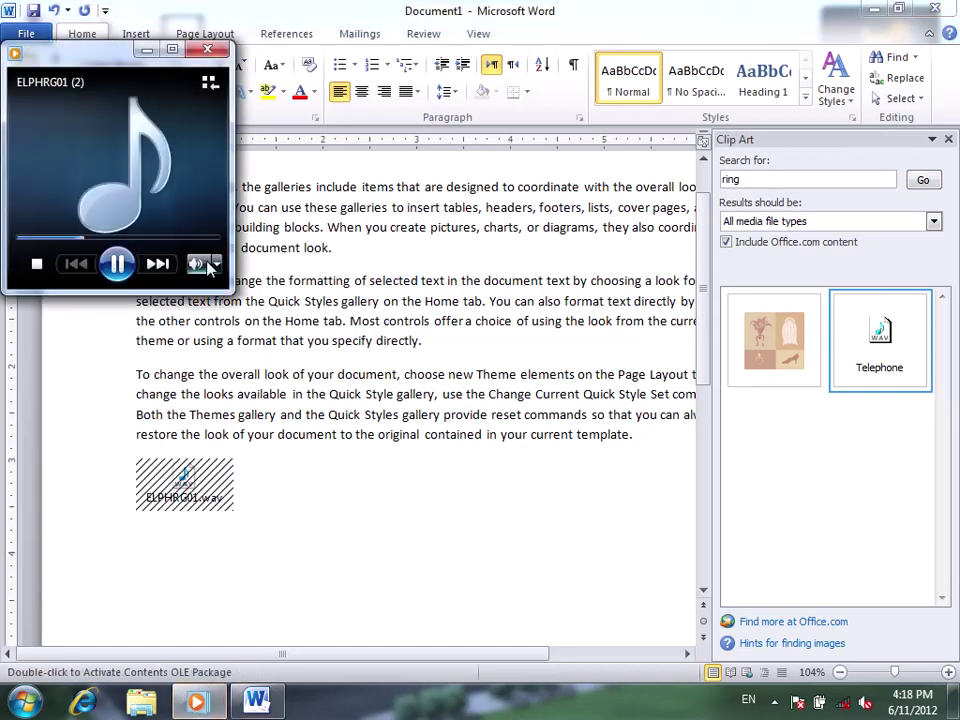
pyautogui.click(866, 703)
pyautogui.click(873, 597)
pyautogui.click(117, 263)
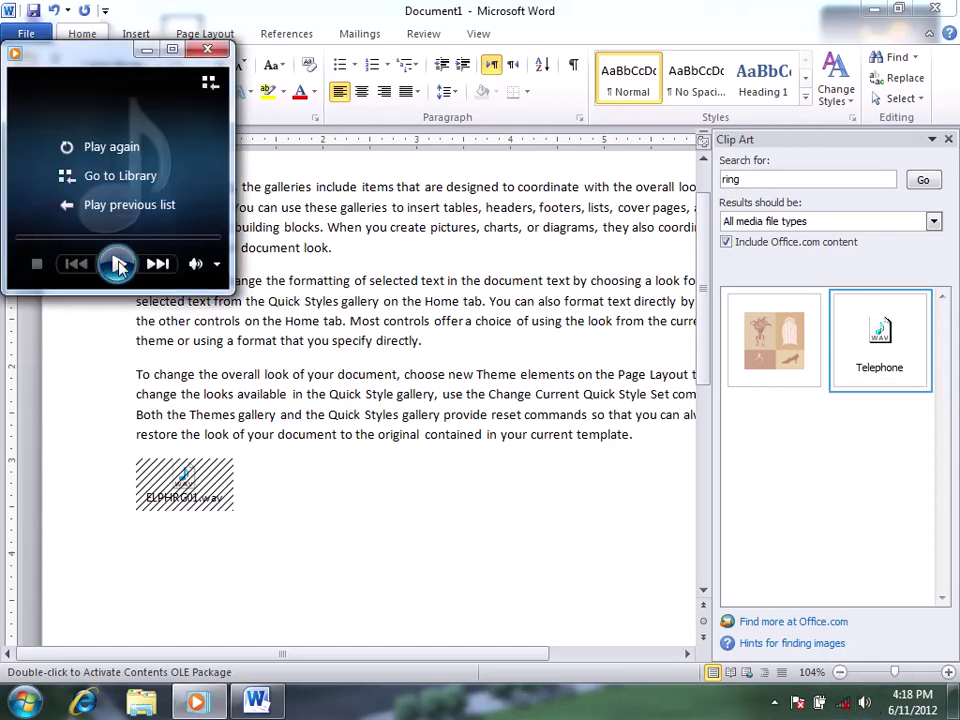
pyautogui.click(207, 49)
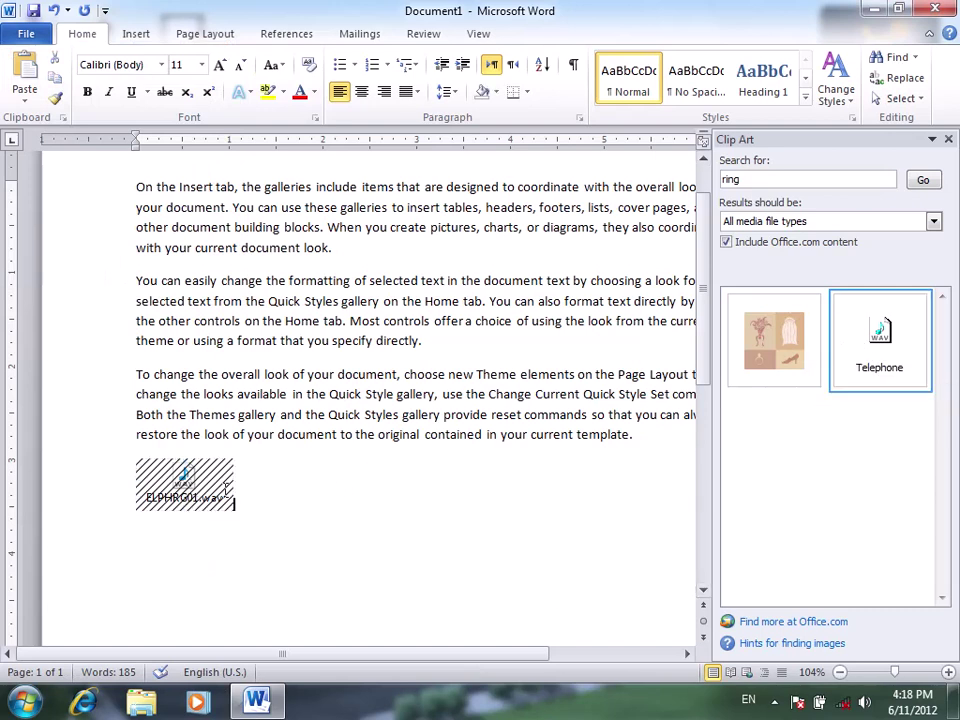
pyautogui.press('Delete')
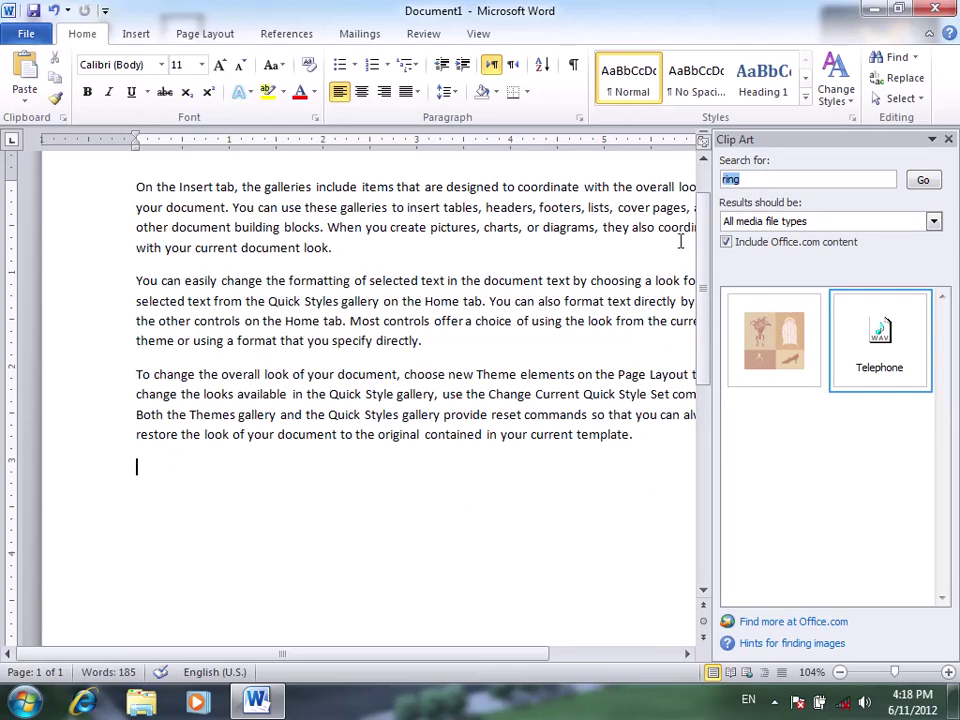
# Close the Clip Art pane and draw a rectangle below the last paragraph
pyautogui.click(947, 139)
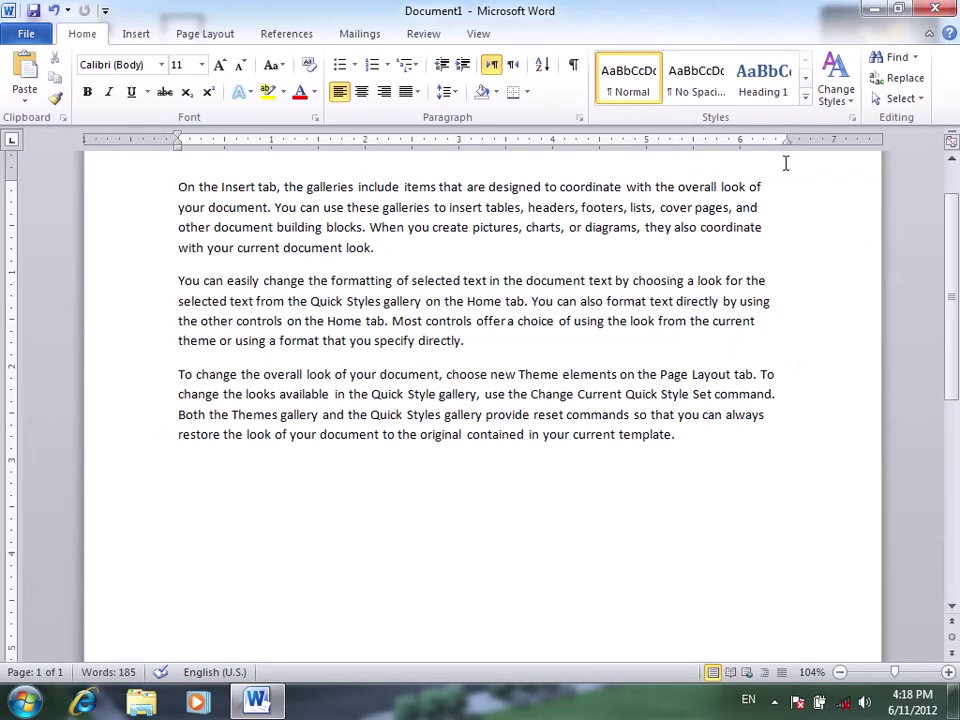
pyautogui.click(138, 37)
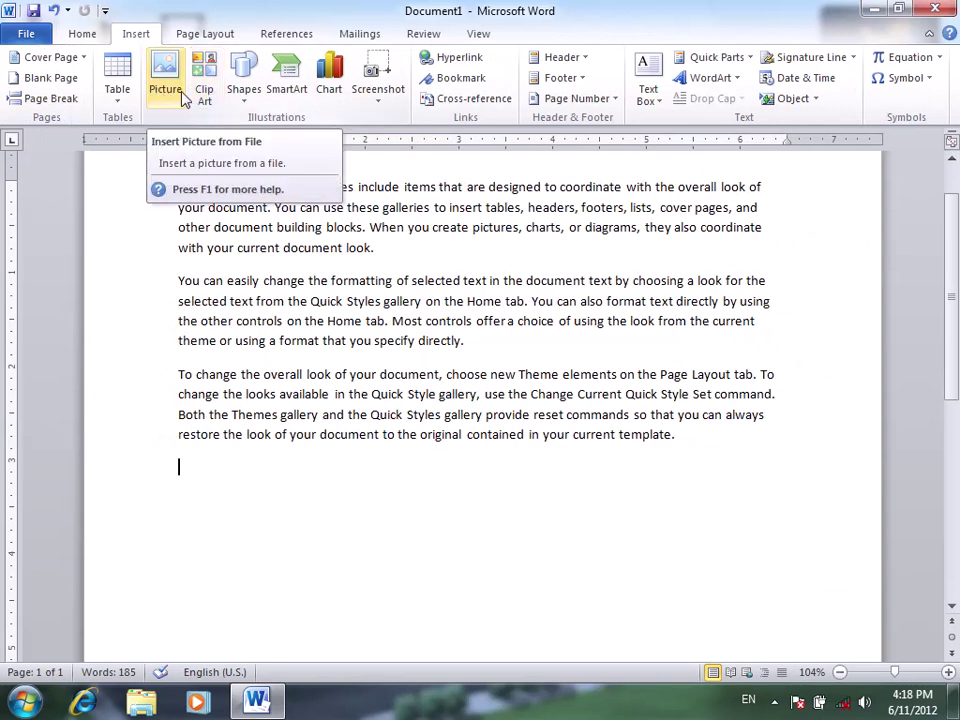
pyautogui.click(246, 95)
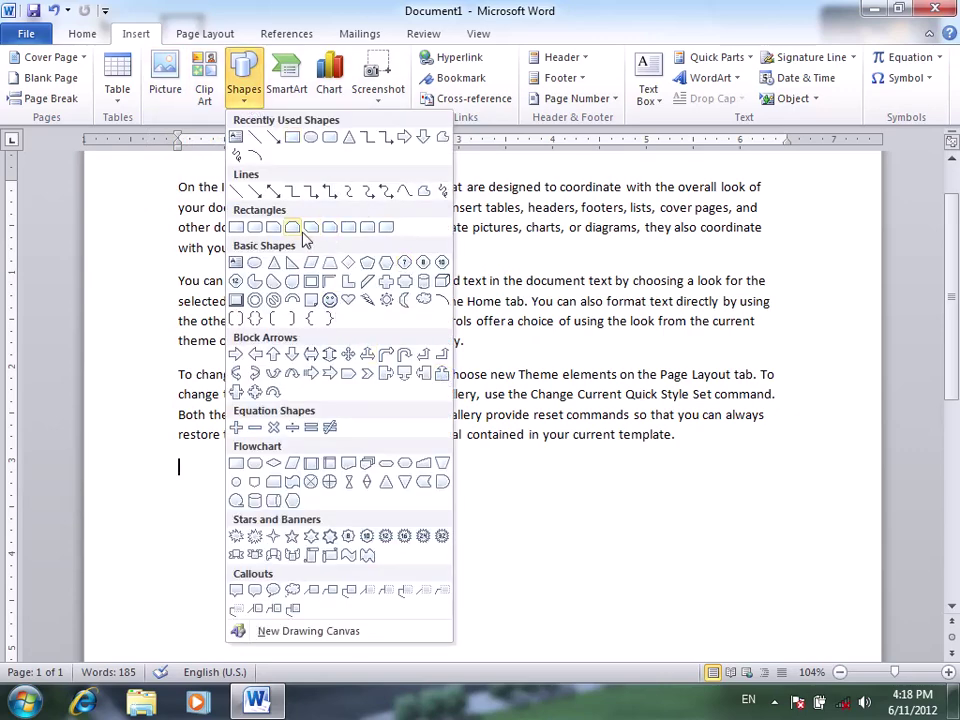
pyautogui.click(237, 227)
pyautogui.moveTo(248, 460); pyautogui.dragTo(503, 625)
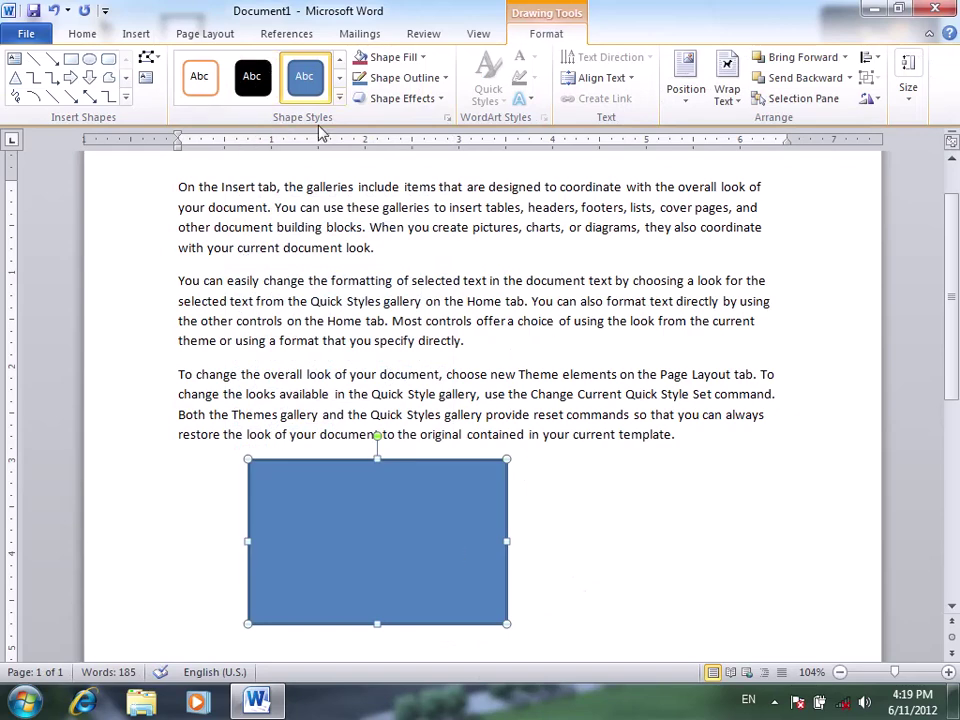
# Apply an orange shape style to the rectangle, leaving fill and effects unchanged
pyautogui.click(339, 97)
pyautogui.click(518, 288)
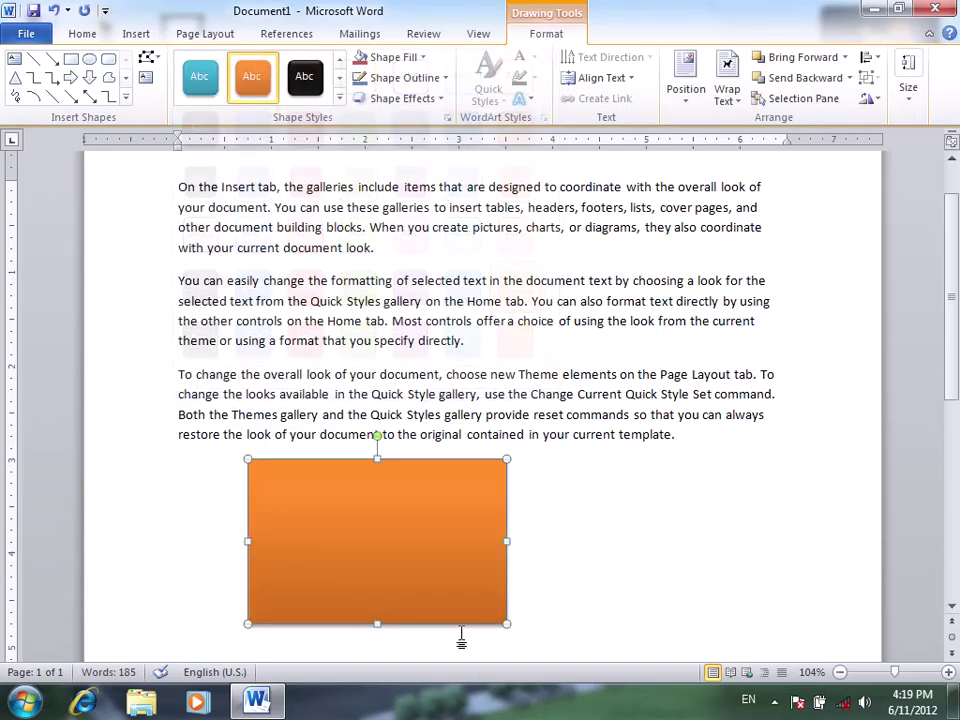
pyautogui.click(408, 58)
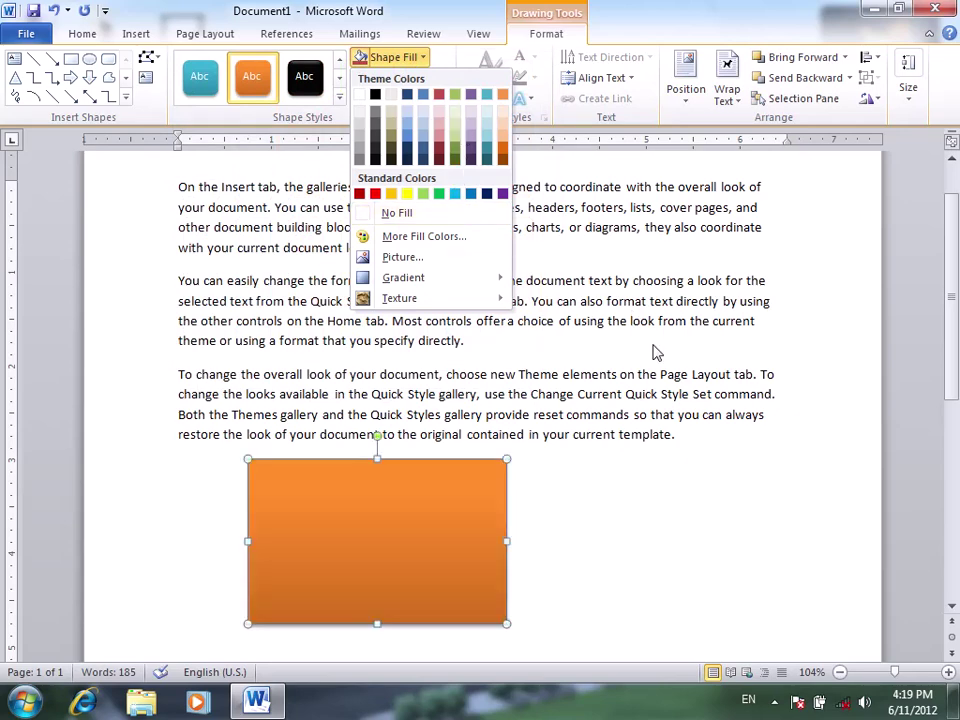
pyautogui.click(342, 532)
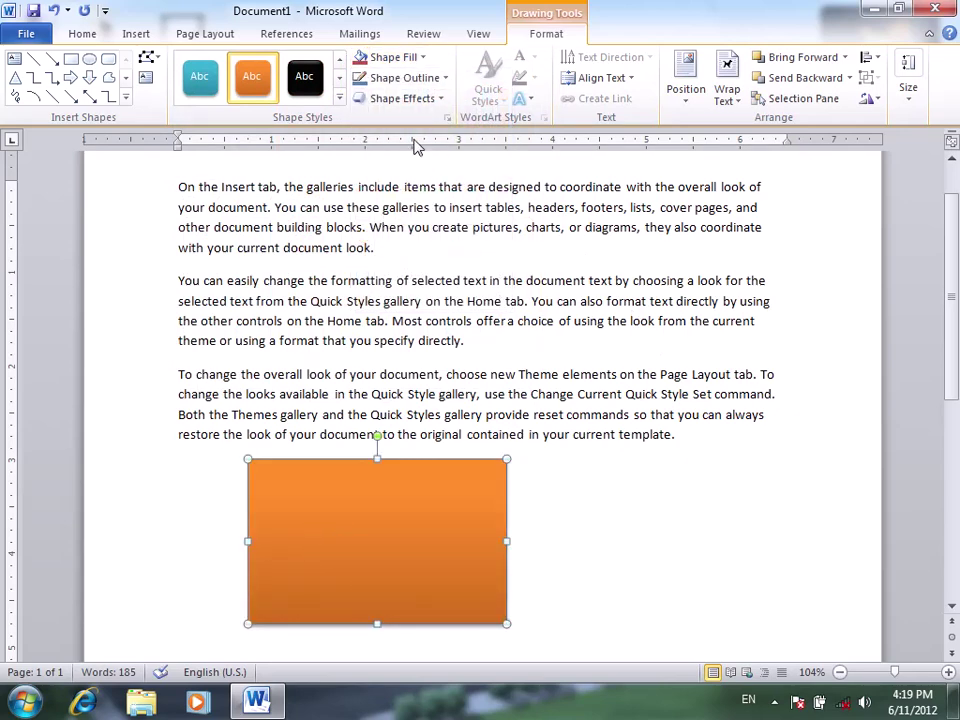
pyautogui.click(410, 98)
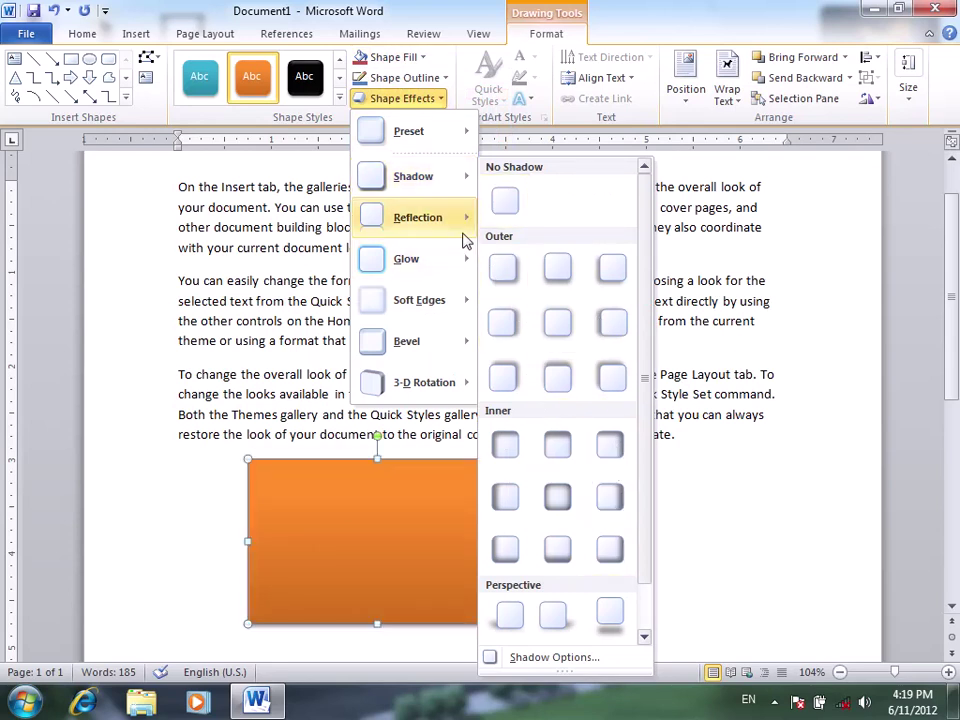
pyautogui.moveTo(417, 217)
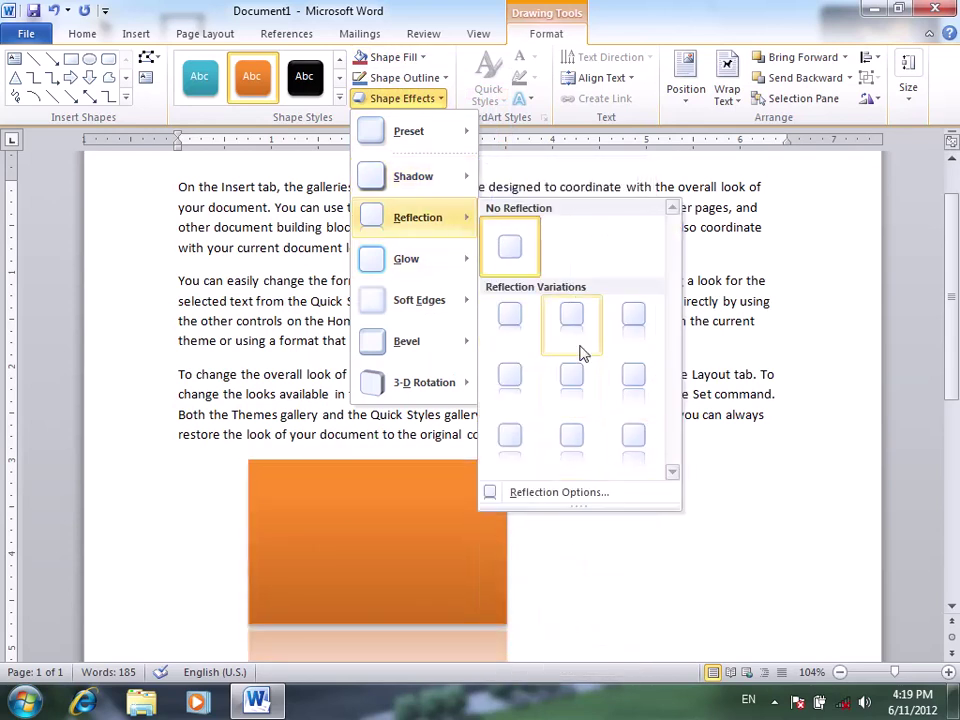
pyautogui.click(403, 540)
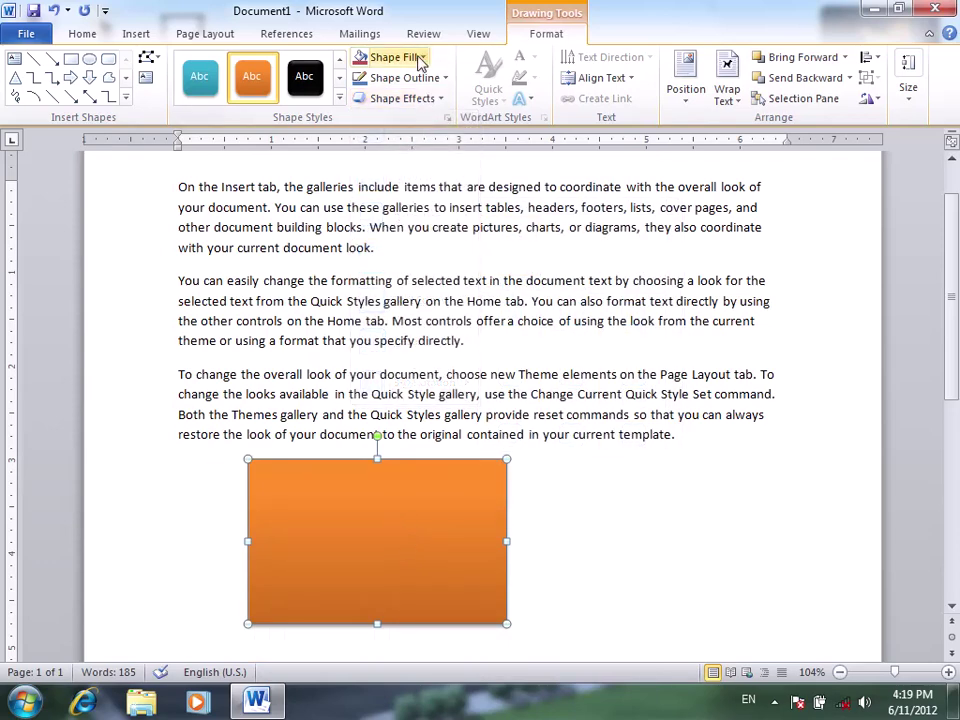
# Try filling the rectangle with the Tulips picture, then undo it
pyautogui.click(420, 60)
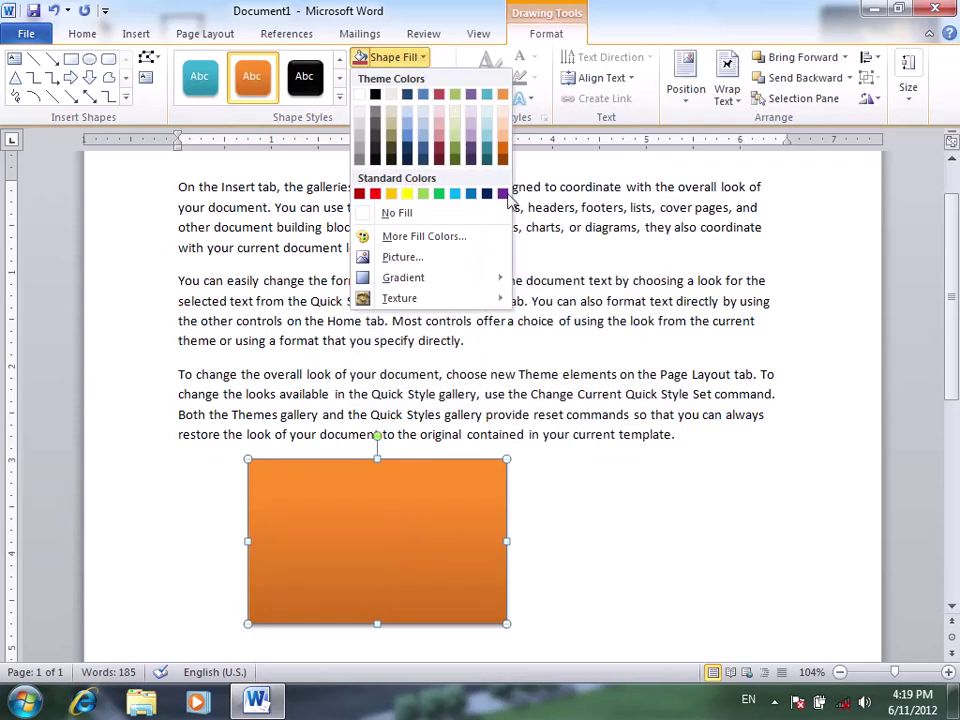
pyautogui.click(433, 548)
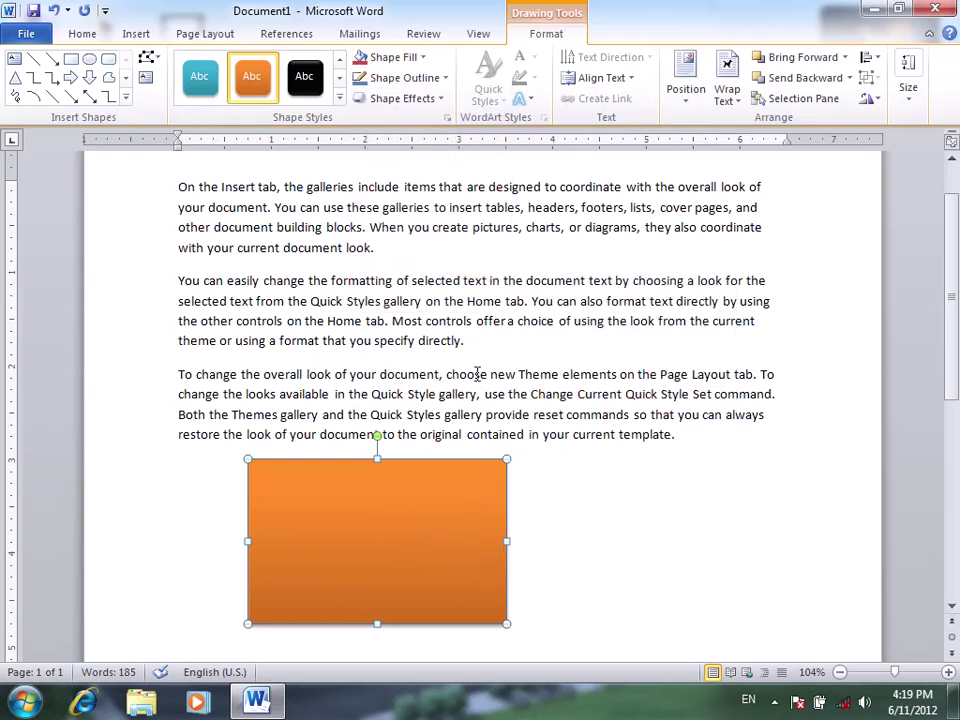
pyautogui.click(405, 77)
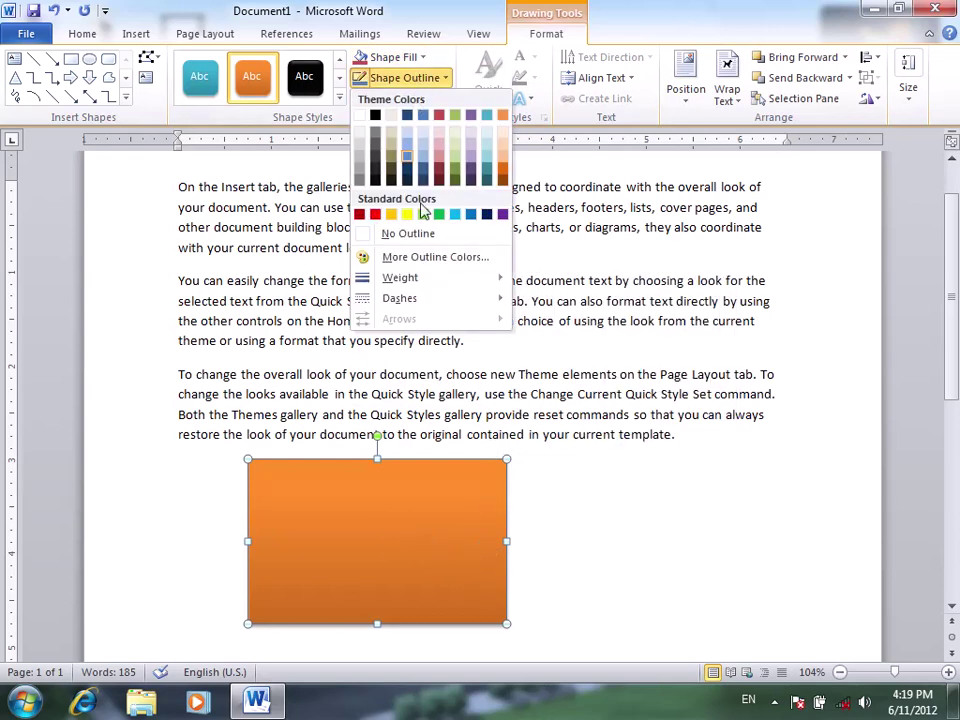
pyautogui.click(392, 57)
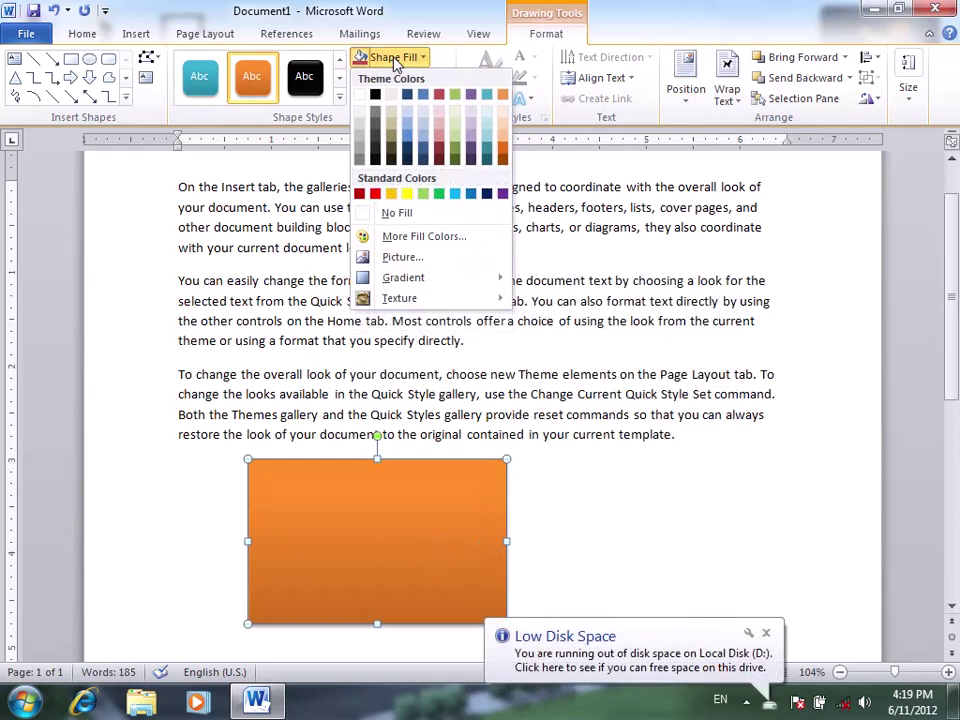
pyautogui.click(440, 262)
pyautogui.click(793, 437)
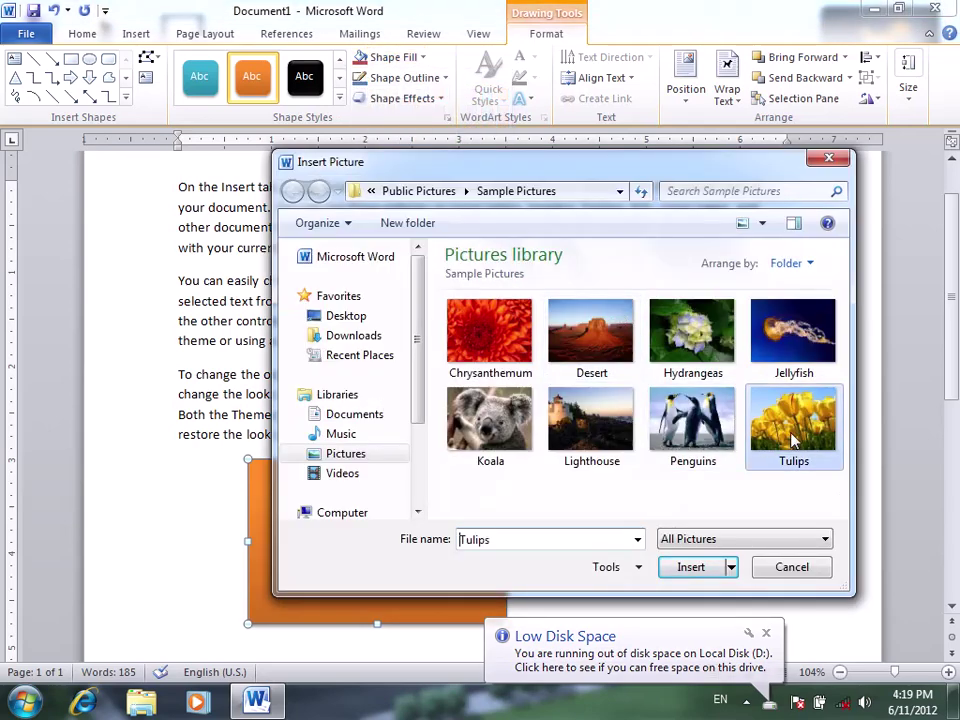
pyautogui.click(716, 566)
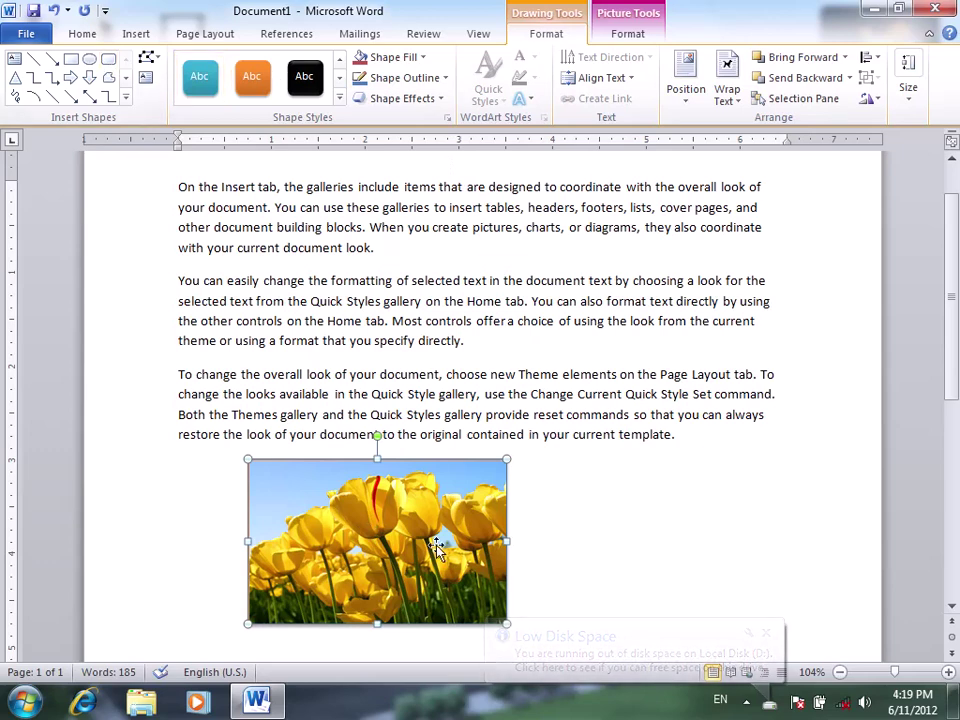
pyautogui.hotkey('ctrl', 'z')
# Fill the rectangle with light blue, then move and enlarge it
pyautogui.click(408, 60)
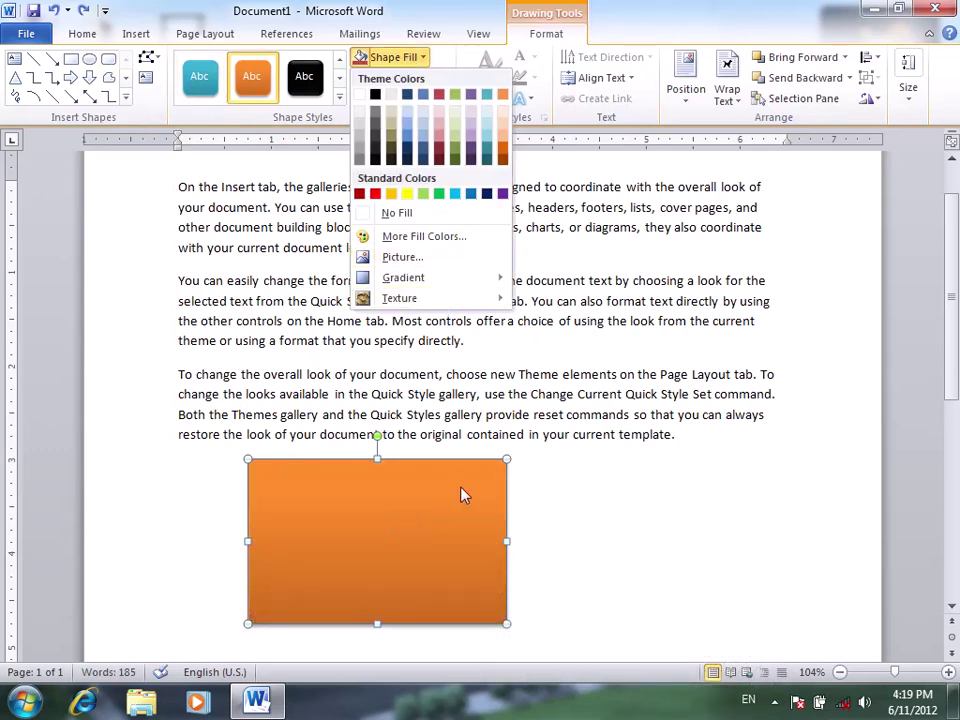
pyautogui.click(408, 124)
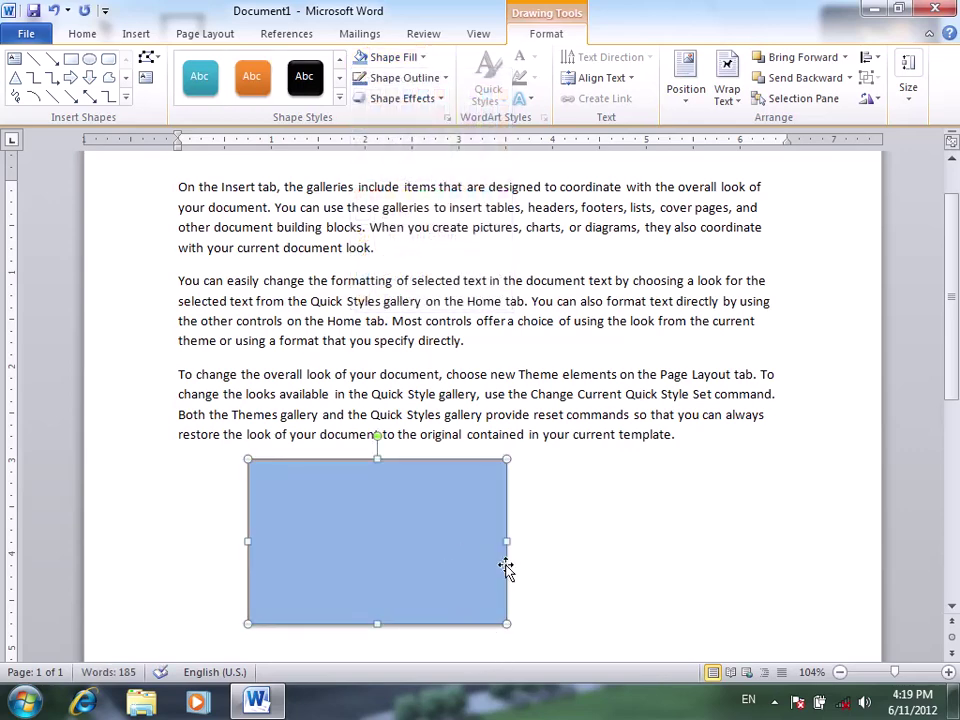
pyautogui.moveTo(369, 551); pyautogui.dragTo(487, 541)
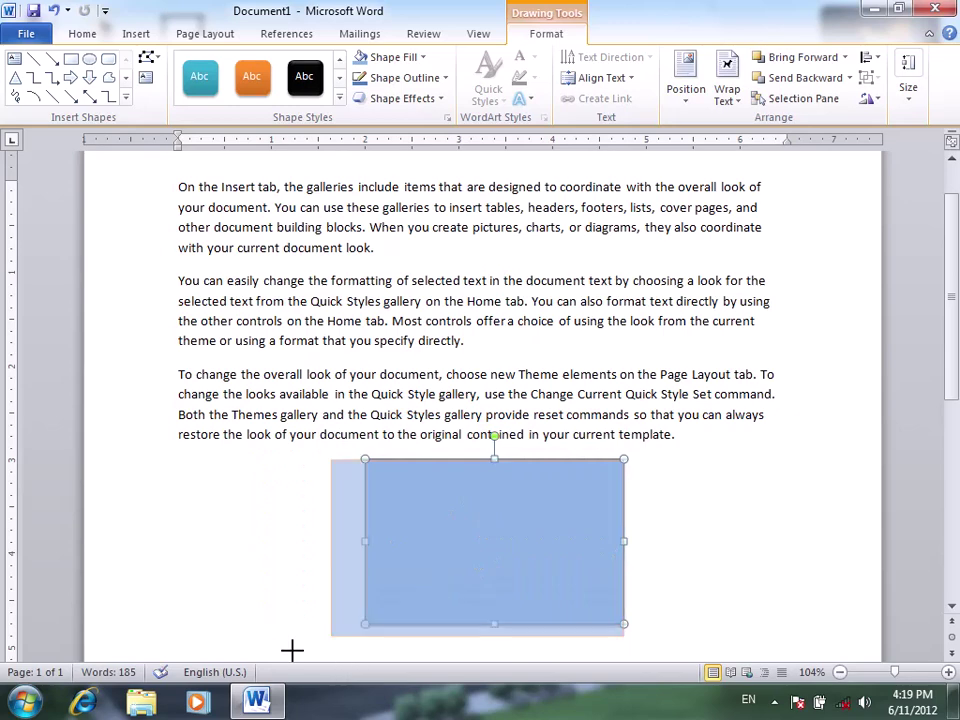
pyautogui.moveTo(365, 624); pyautogui.dragTo(248, 676)
pyautogui.scroll(-3, 380, 600)
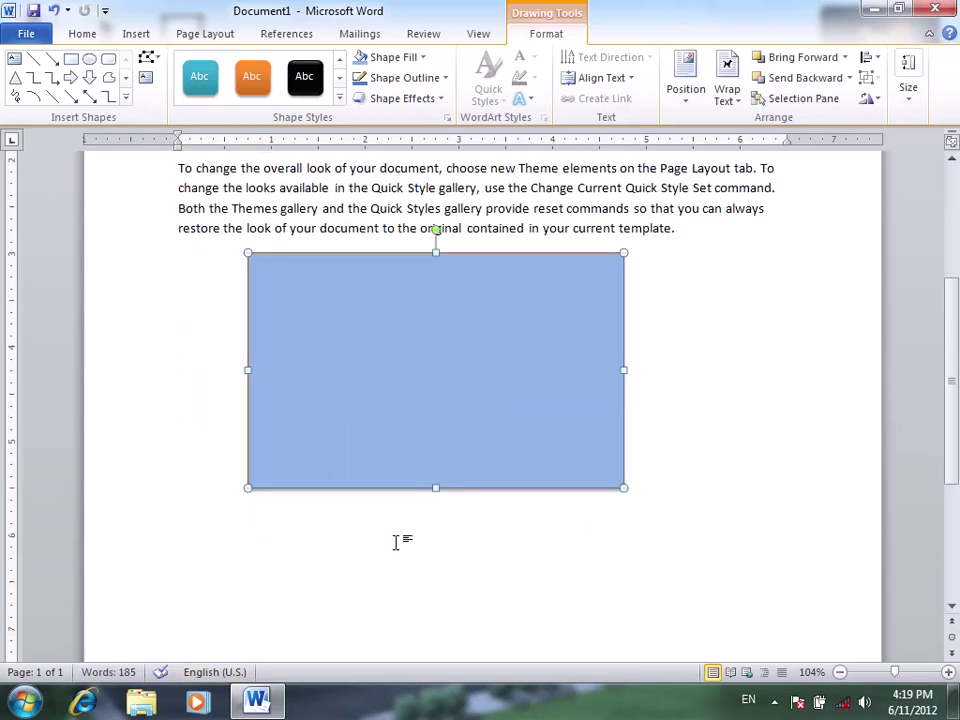
# Switch the rectangle to a gradient fill in the full Format Shape settings
pyautogui.click(410, 60)
pyautogui.moveTo(430, 277)
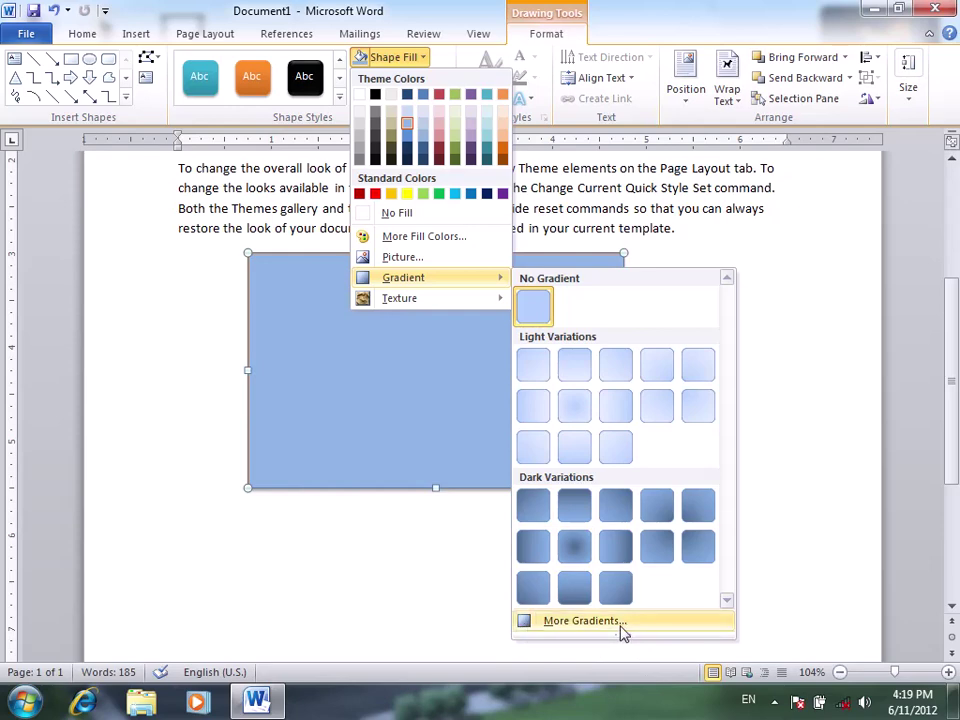
pyautogui.click(622, 621)
pyautogui.moveTo(481, 142)
pyautogui.mouseDown()
pyautogui.moveTo(757, 192)
pyautogui.moveTo(801, 225)
pyautogui.moveTo(790, 212)
pyautogui.mouseUp()
pyautogui.click(745, 240)
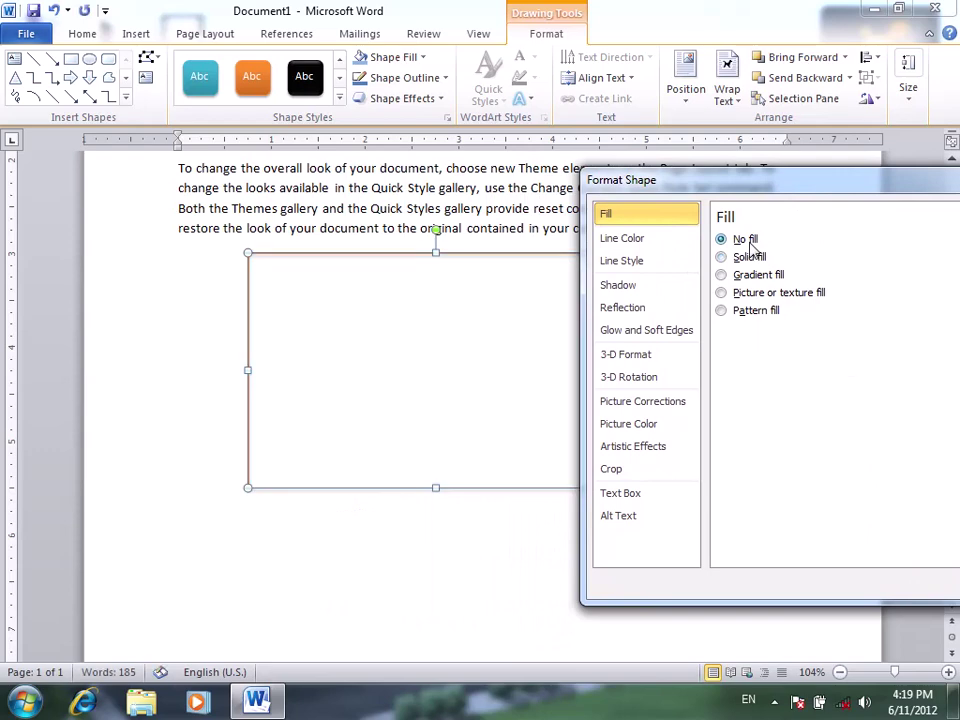
pyautogui.click(750, 257)
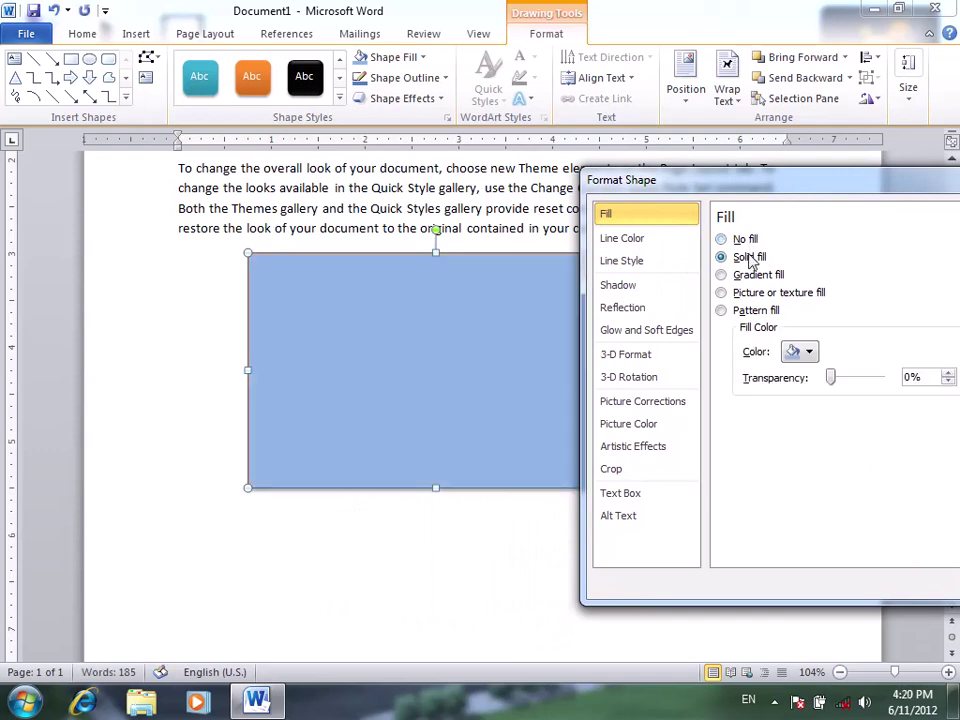
pyautogui.click(757, 276)
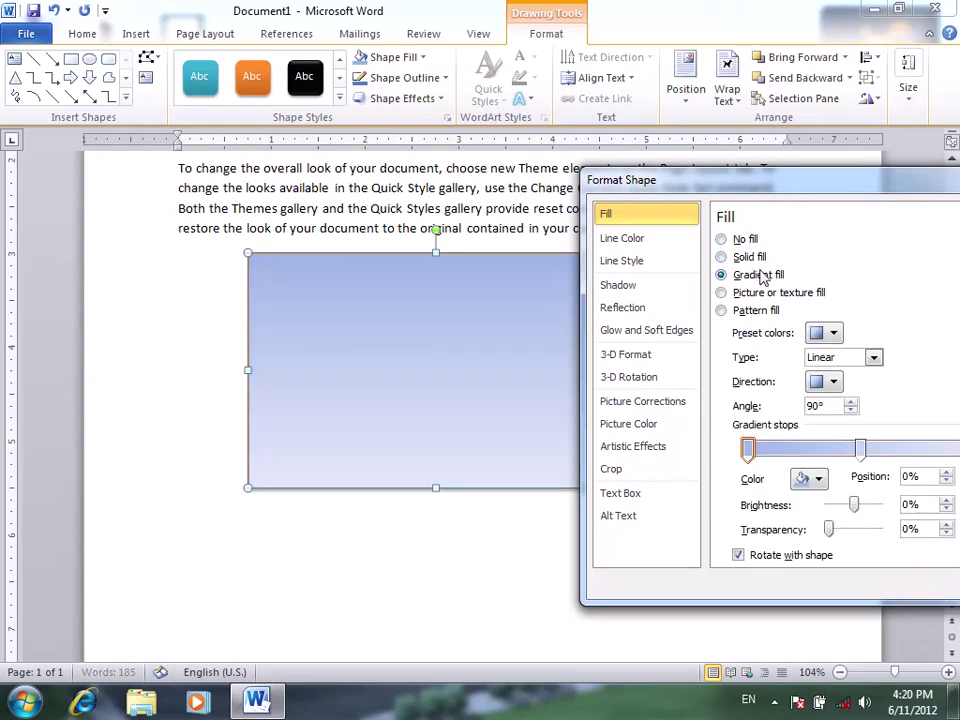
pyautogui.moveTo(791, 193)
pyautogui.mouseDown()
pyautogui.moveTo(737, 238)
pyautogui.moveTo(721, 170)
pyautogui.mouseUp()
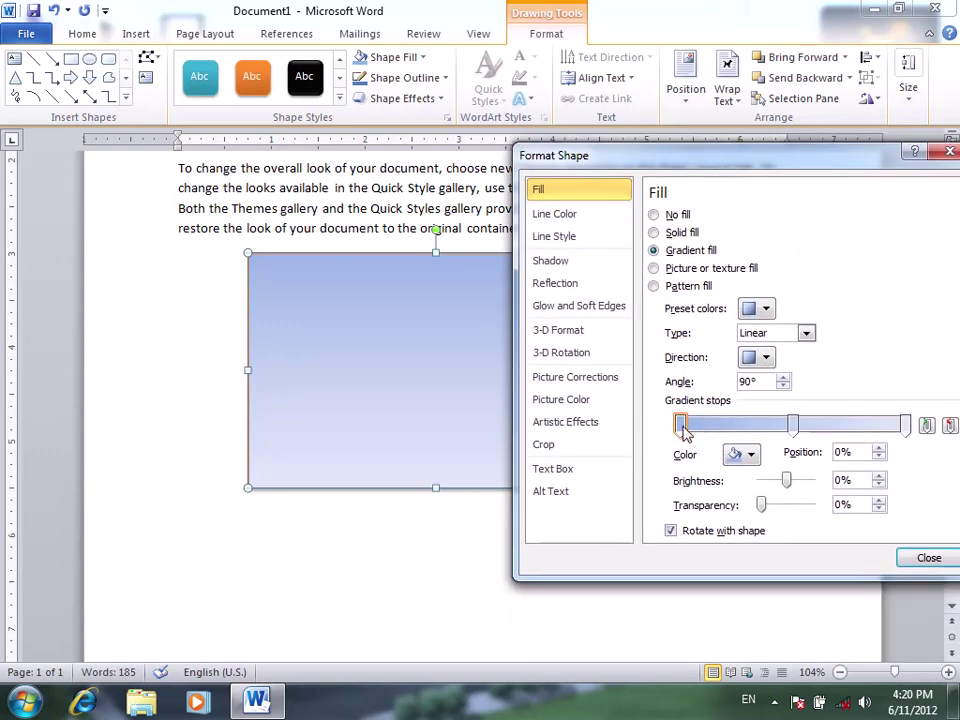
pyautogui.moveTo(800, 163); pyautogui.dragTo(714, 181)
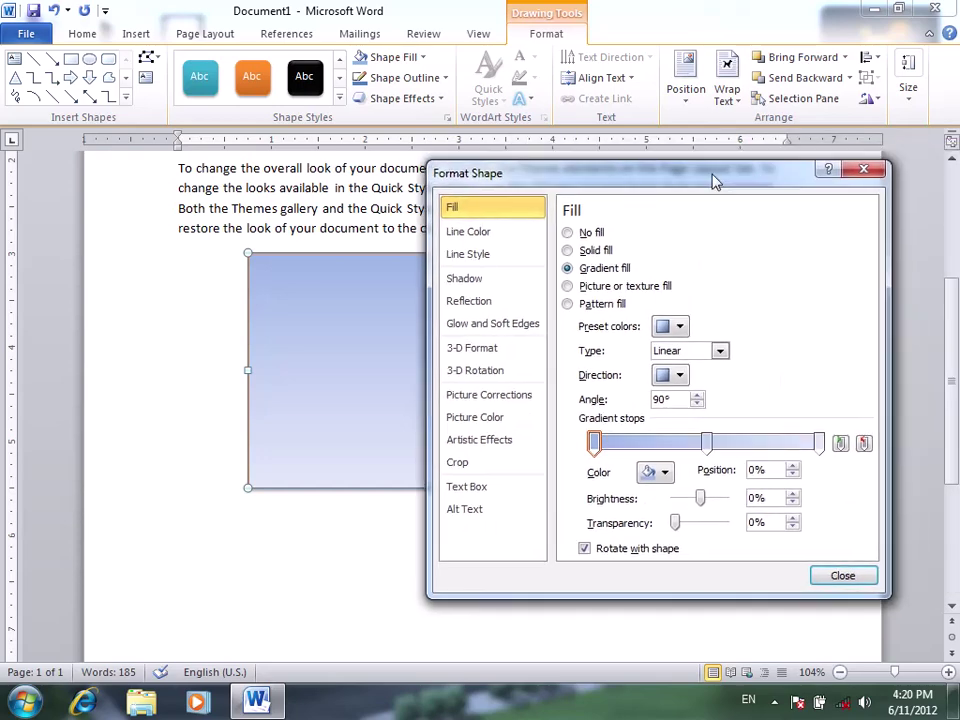
# Remove the 50% and 75% gradient stops, leaving only two stops
pyautogui.click(818, 442)
pyautogui.click(840, 443)
pyautogui.click(840, 443)
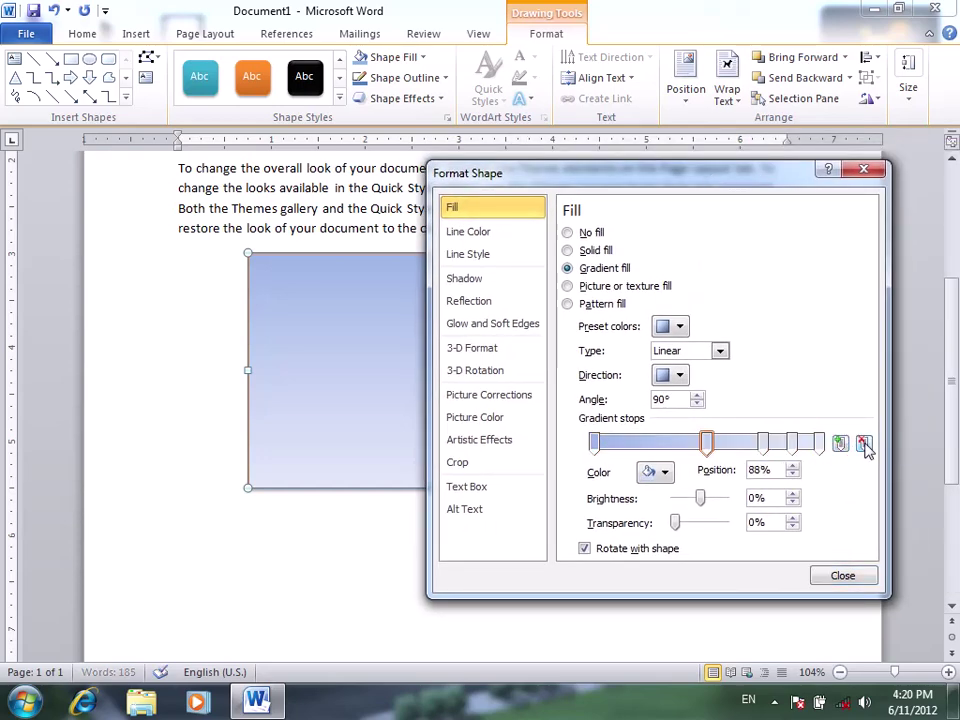
pyautogui.click(864, 444)
pyautogui.click(864, 445)
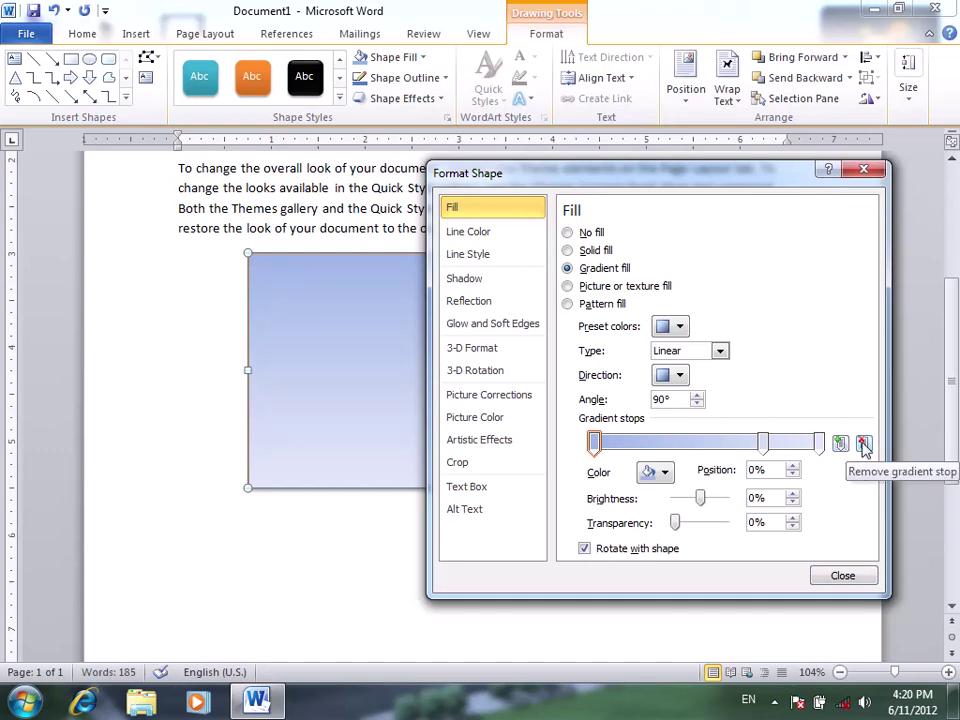
pyautogui.click(763, 442)
pyautogui.click(864, 445)
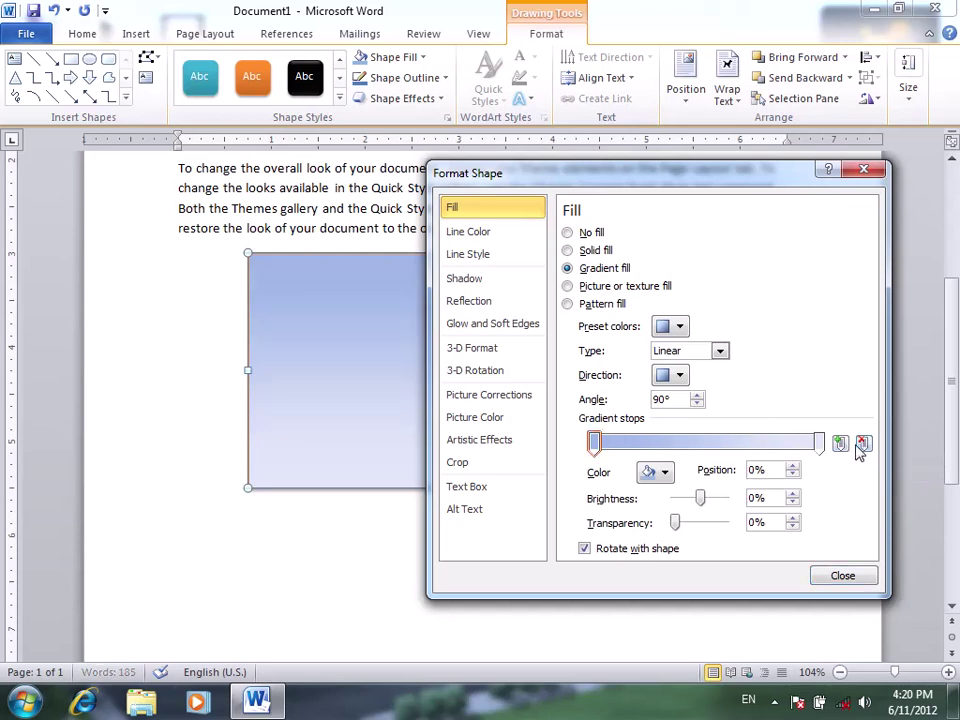
pyautogui.click(819, 442)
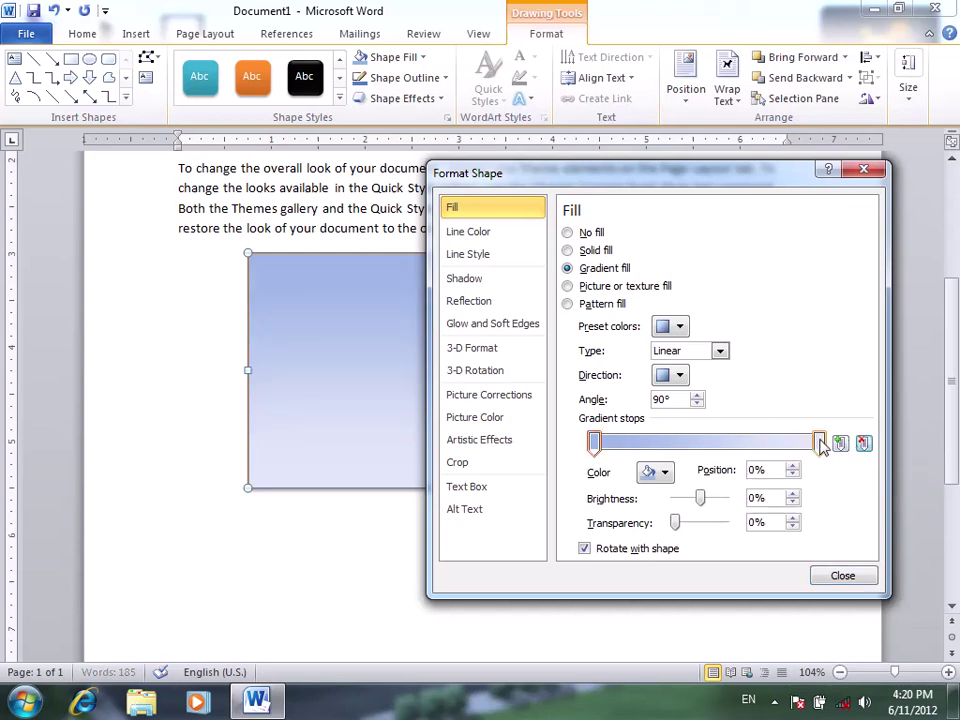
# Set the gradient's start stop to Yellow and end stop to Light Green
pyautogui.click(595, 442)
pyautogui.moveTo(477, 176); pyautogui.dragTo(525, 131)
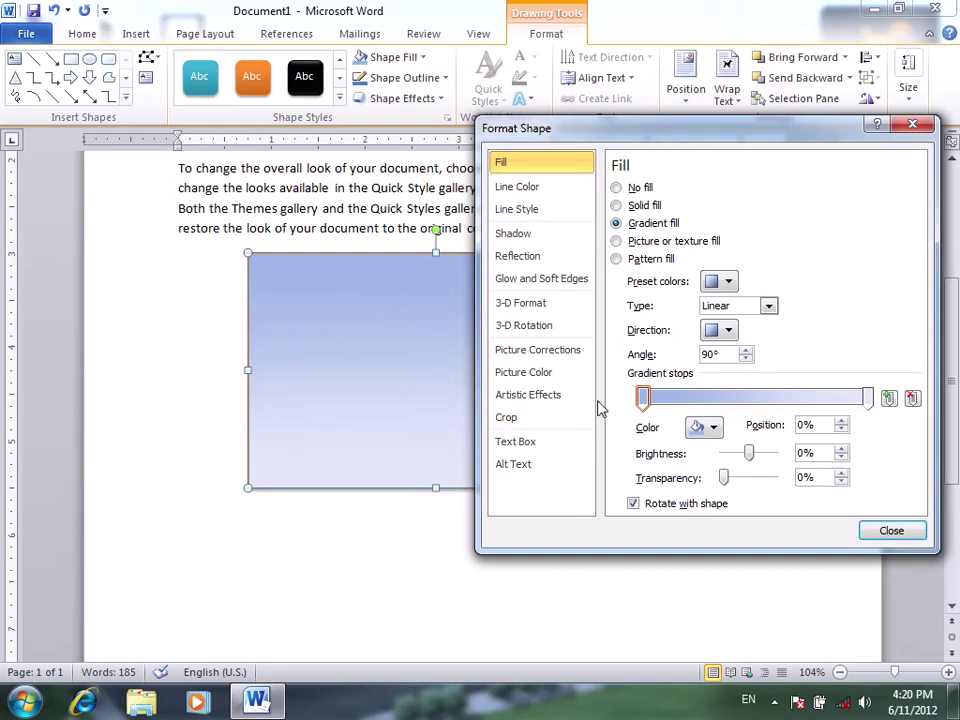
pyautogui.click(713, 428)
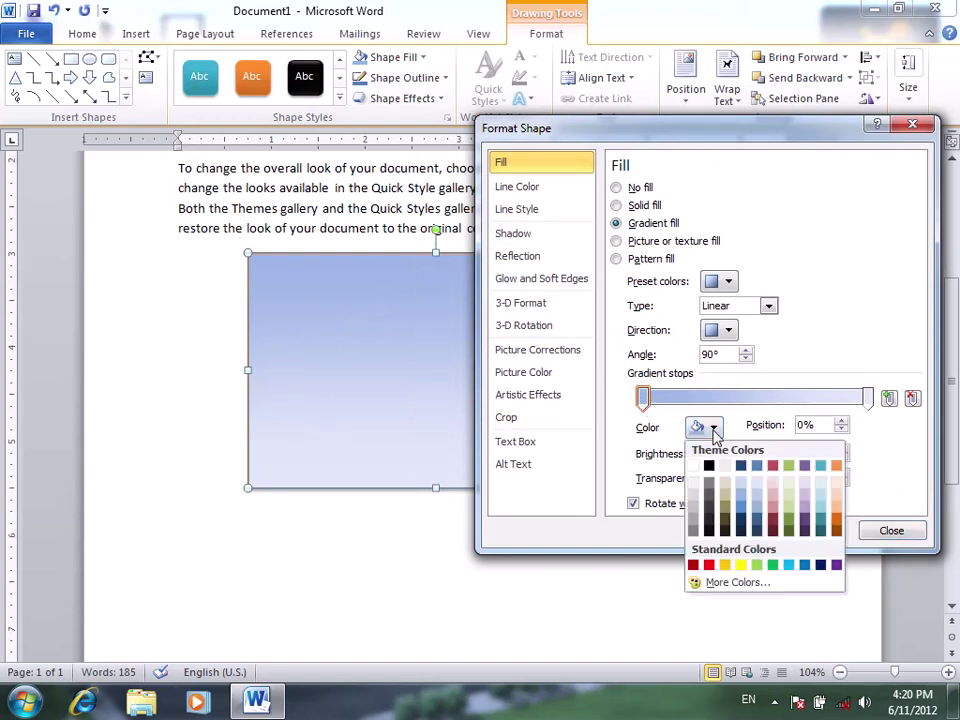
pyautogui.click(741, 565)
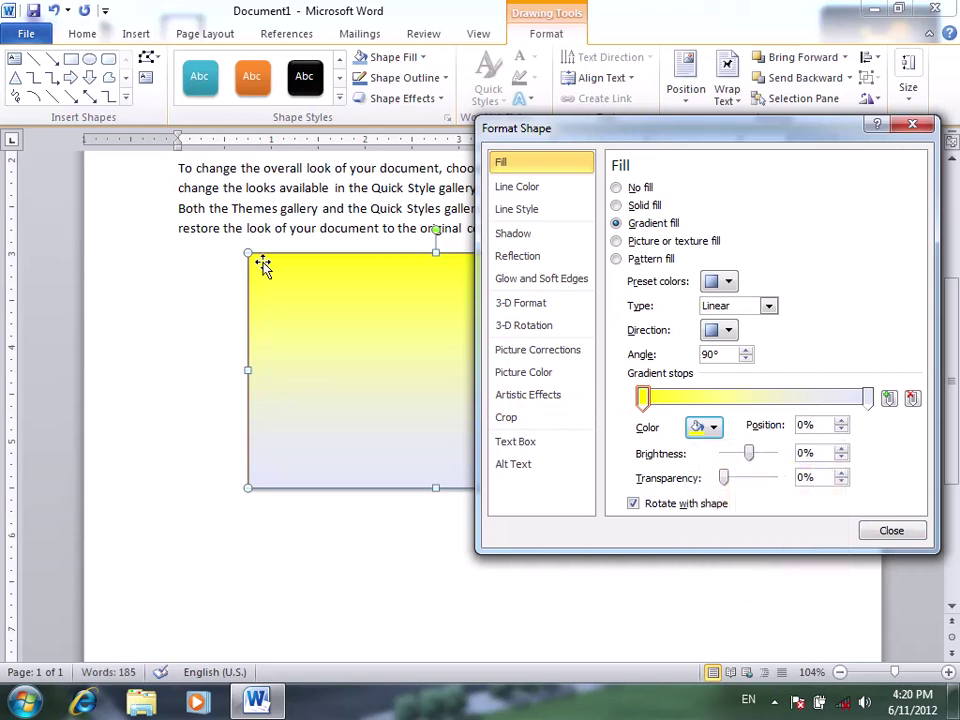
pyautogui.click(866, 397)
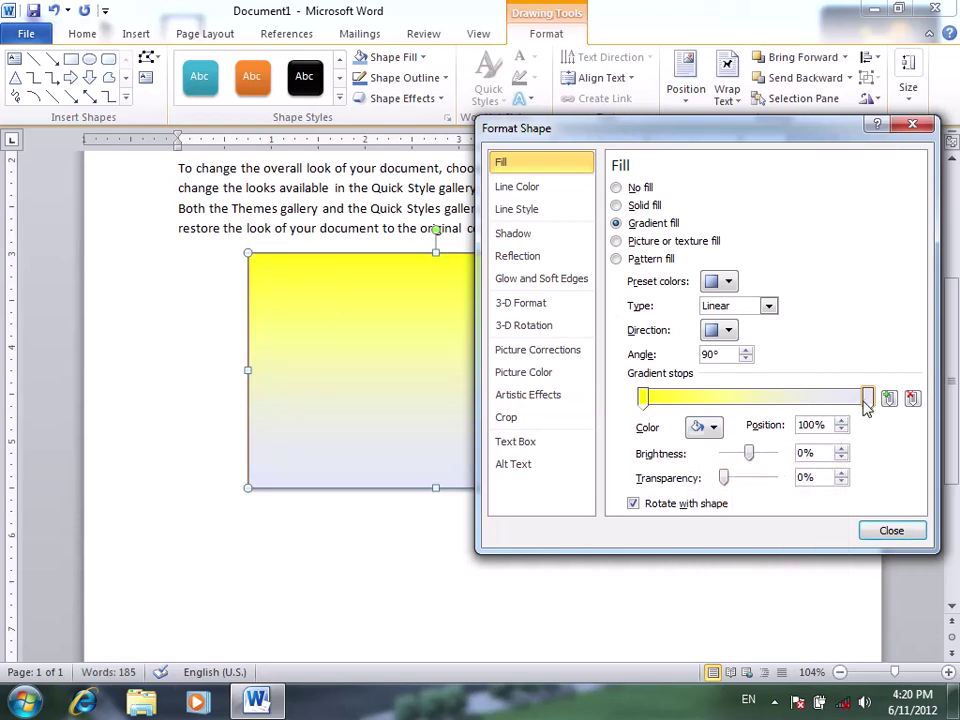
pyautogui.click(711, 427)
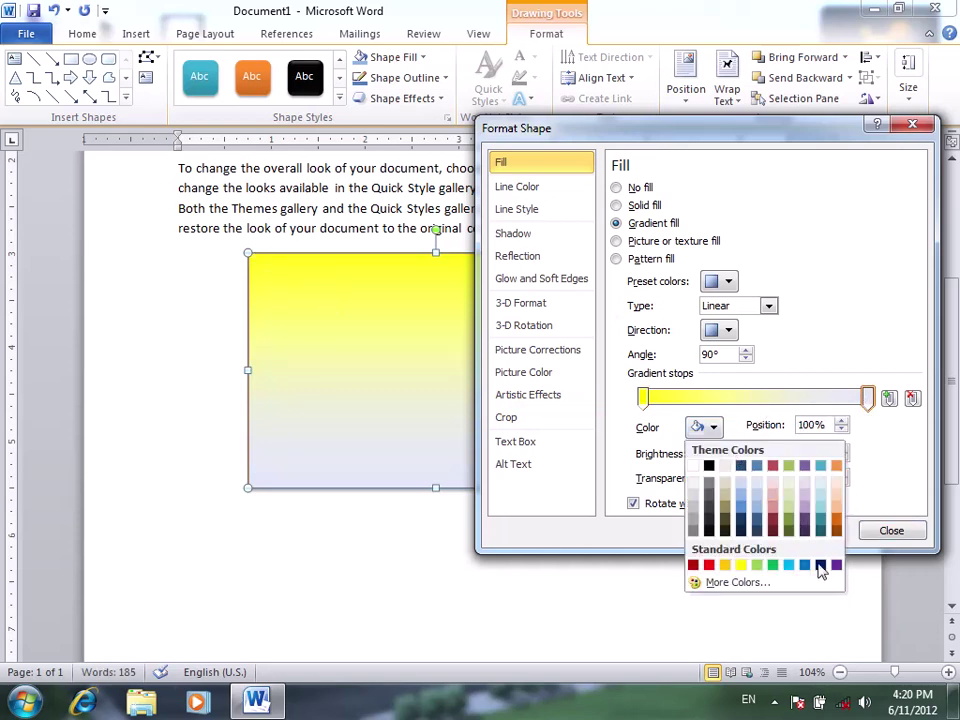
pyautogui.click(757, 565)
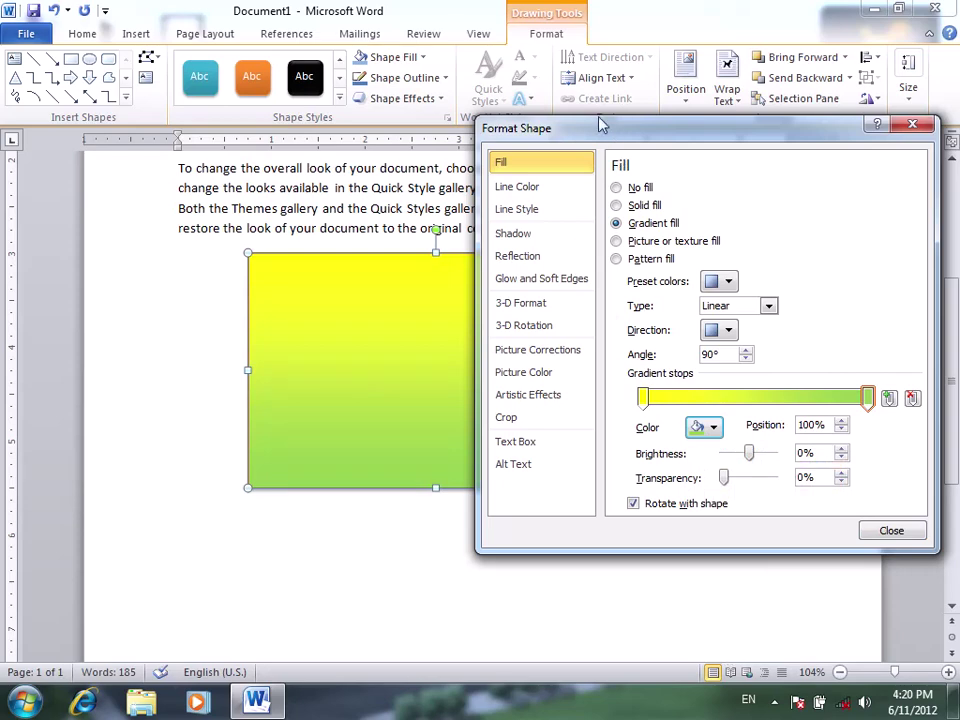
# Add a middle gradient stop, trying dark blue and yellow before settling on red
pyautogui.moveTo(602, 125)
pyautogui.mouseDown()
pyautogui.moveTo(676, 173)
pyautogui.moveTo(670, 179)
pyautogui.mouseUp()
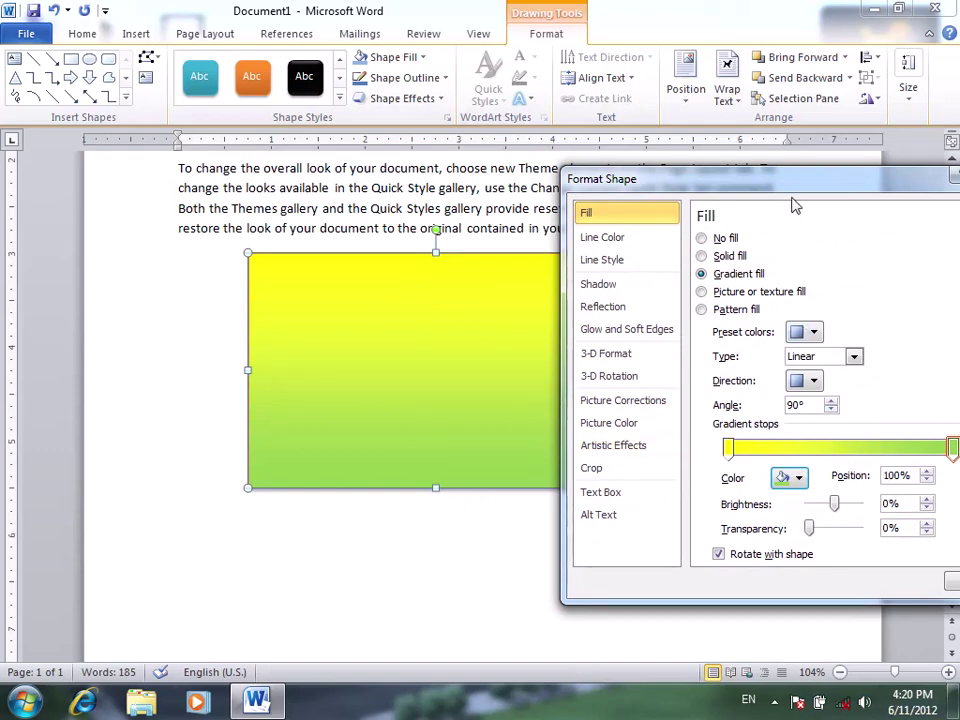
pyautogui.moveTo(793, 205); pyautogui.dragTo(657, 233)
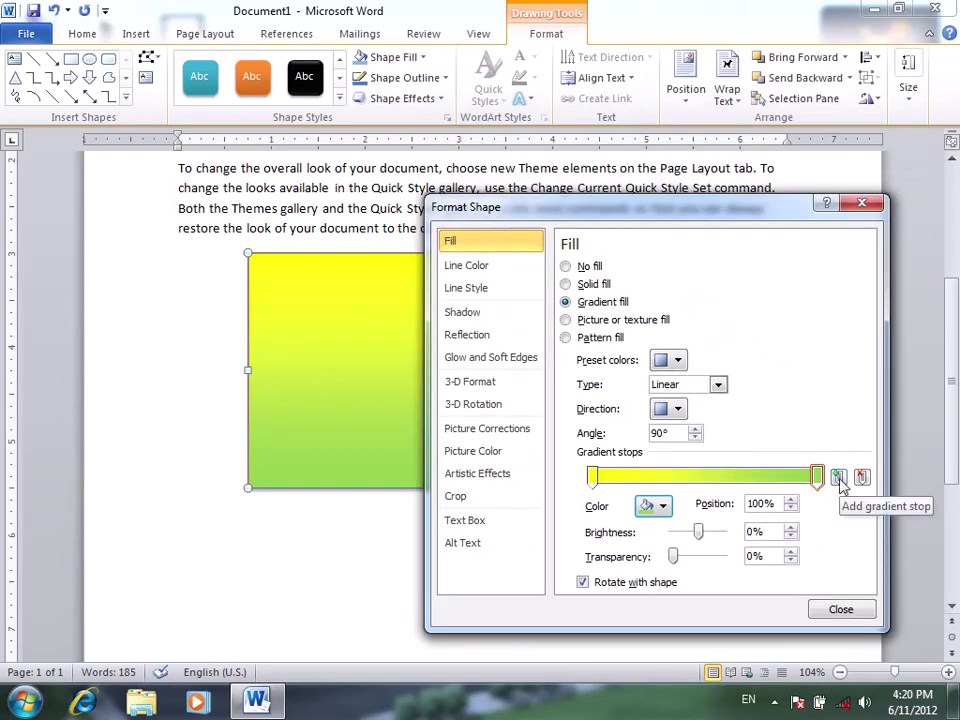
pyautogui.click(839, 478)
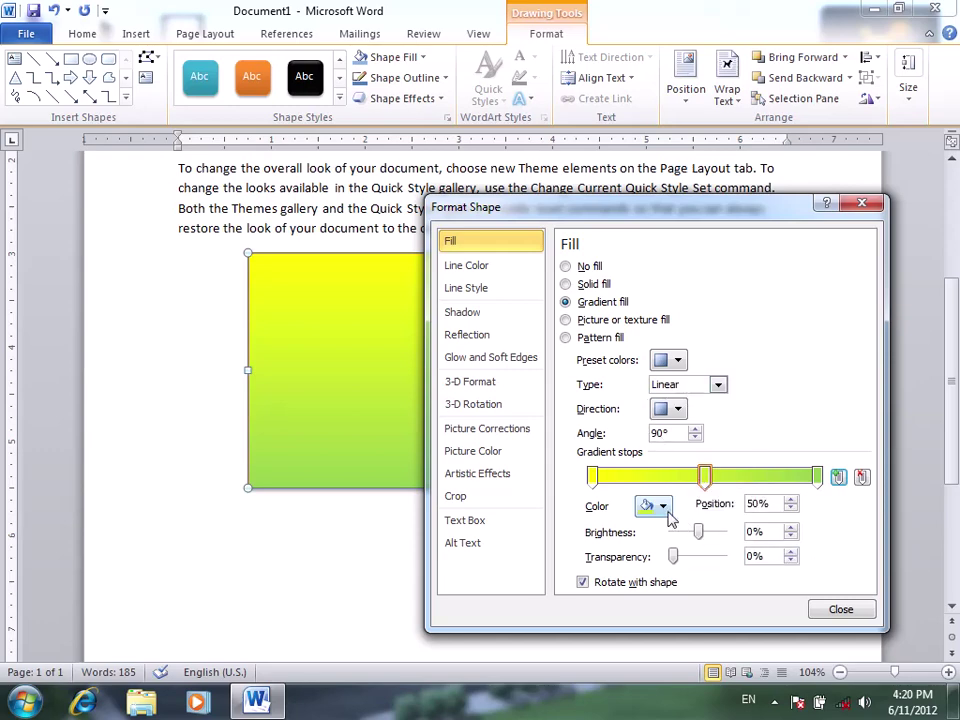
pyautogui.click(662, 506)
pyautogui.click(771, 644)
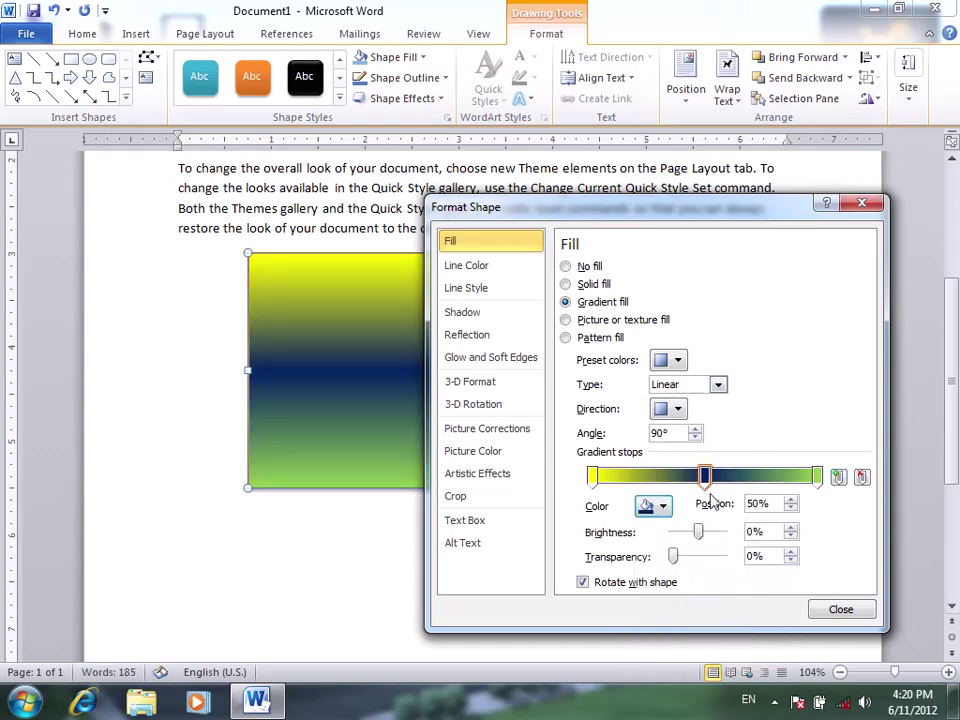
pyautogui.moveTo(600, 207)
pyautogui.mouseDown()
pyautogui.moveTo(887, 460)
pyautogui.moveTo(620, 142)
pyautogui.mouseUp()
pyautogui.click(737, 416)
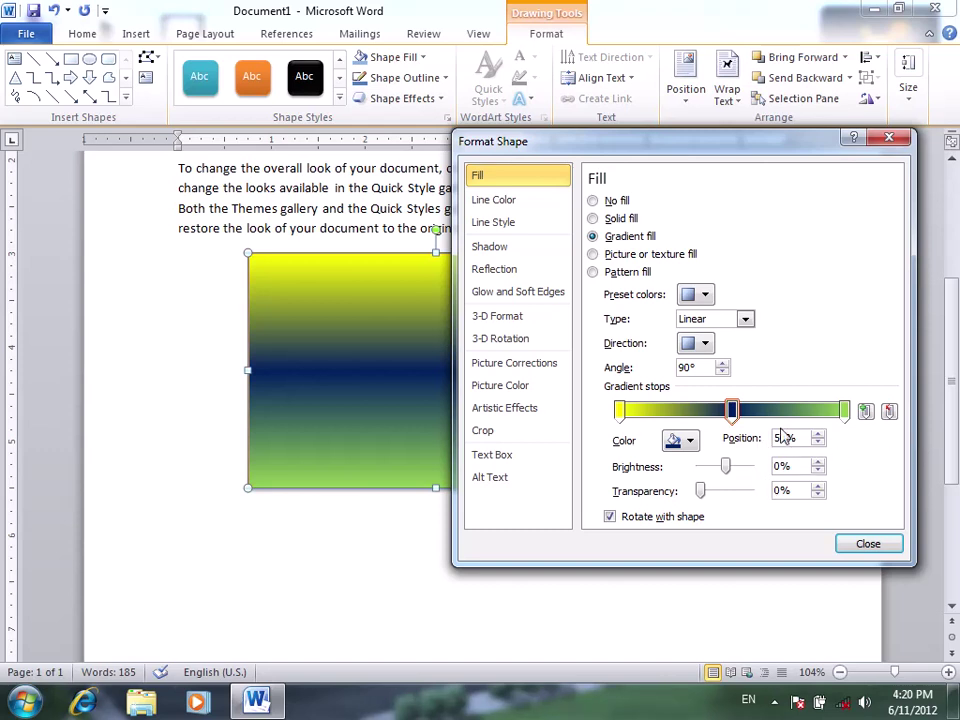
pyautogui.click(675, 445)
pyautogui.click(721, 578)
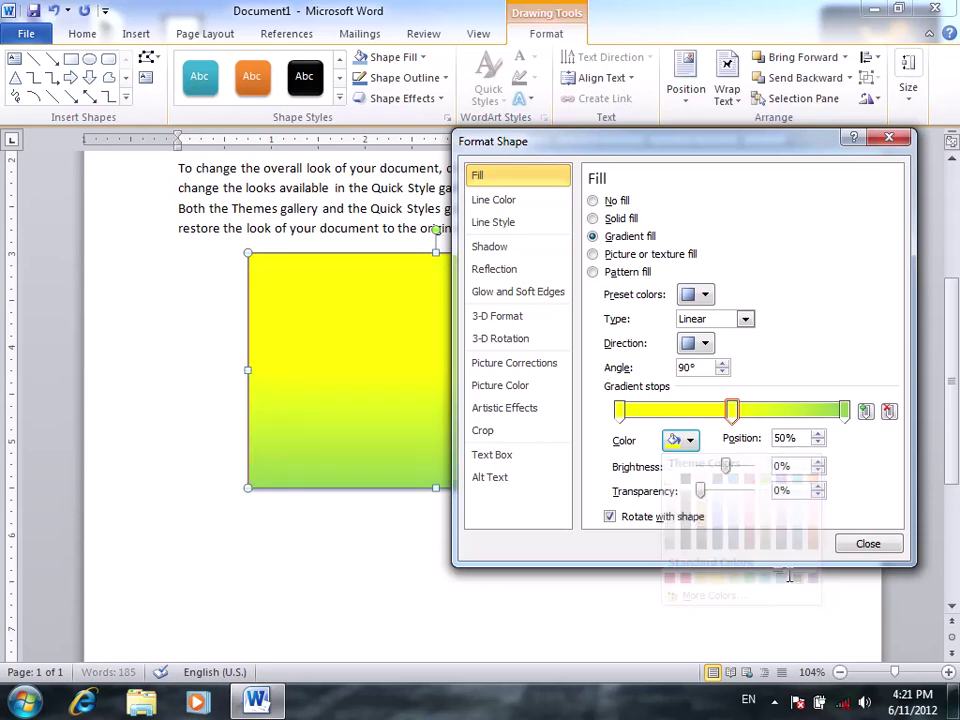
pyautogui.click(682, 440)
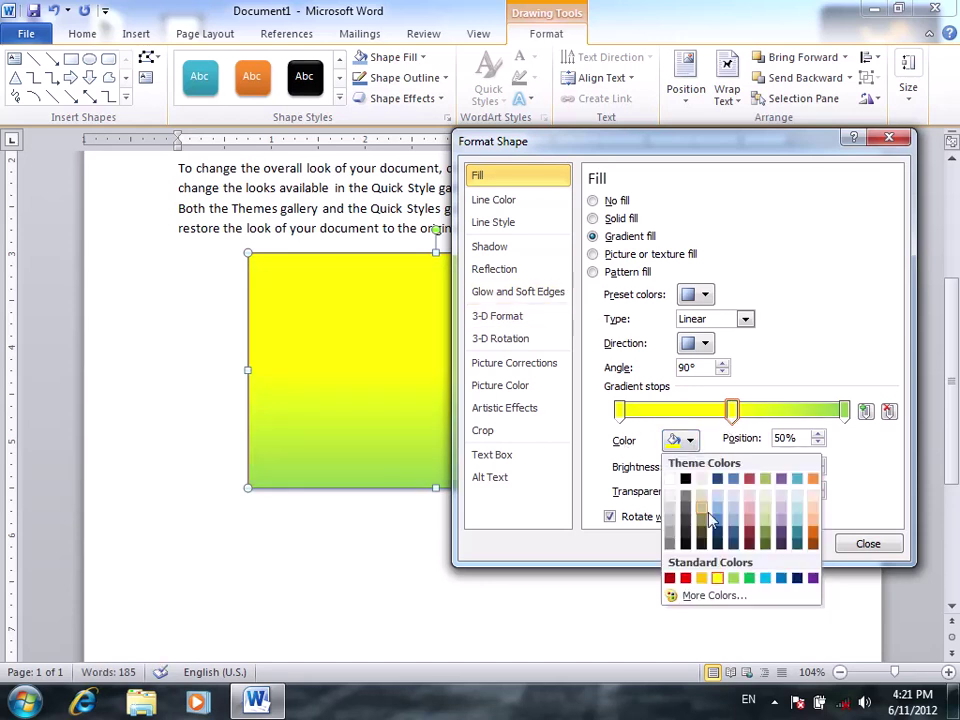
pyautogui.click(697, 578)
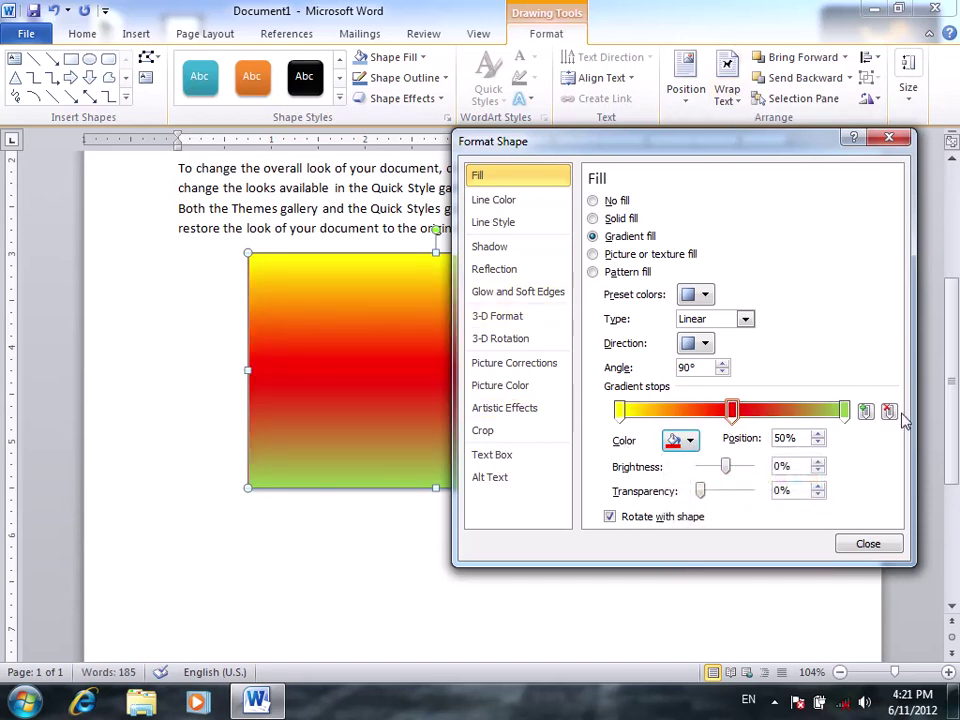
# Move the red stop to 46%, set brightness -15% and transparency 95%, then close
pyautogui.click(866, 412)
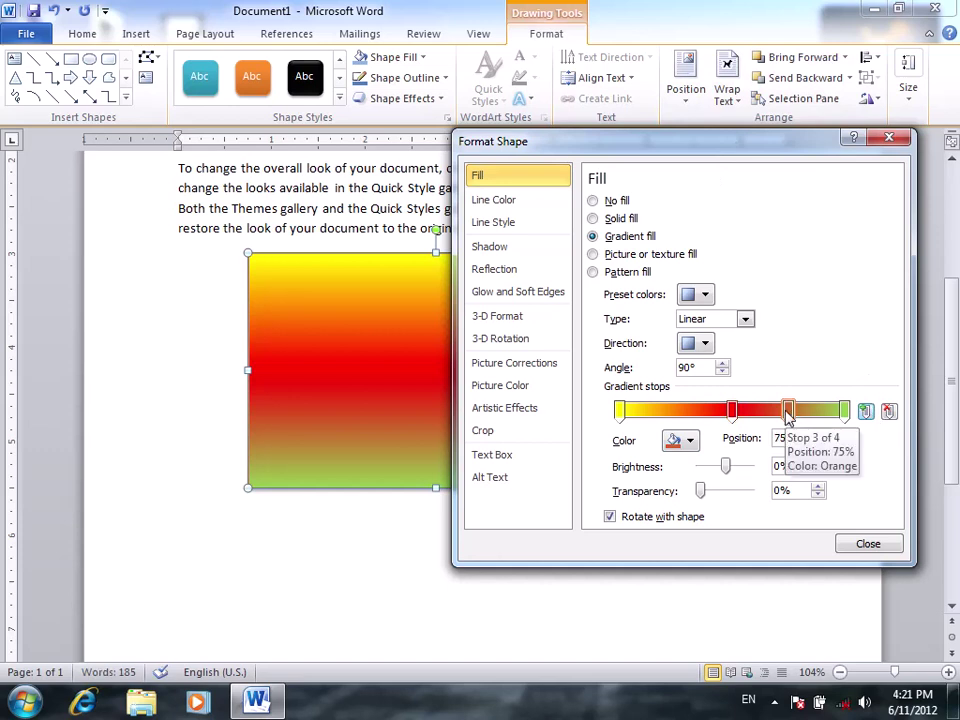
pyautogui.click(889, 411)
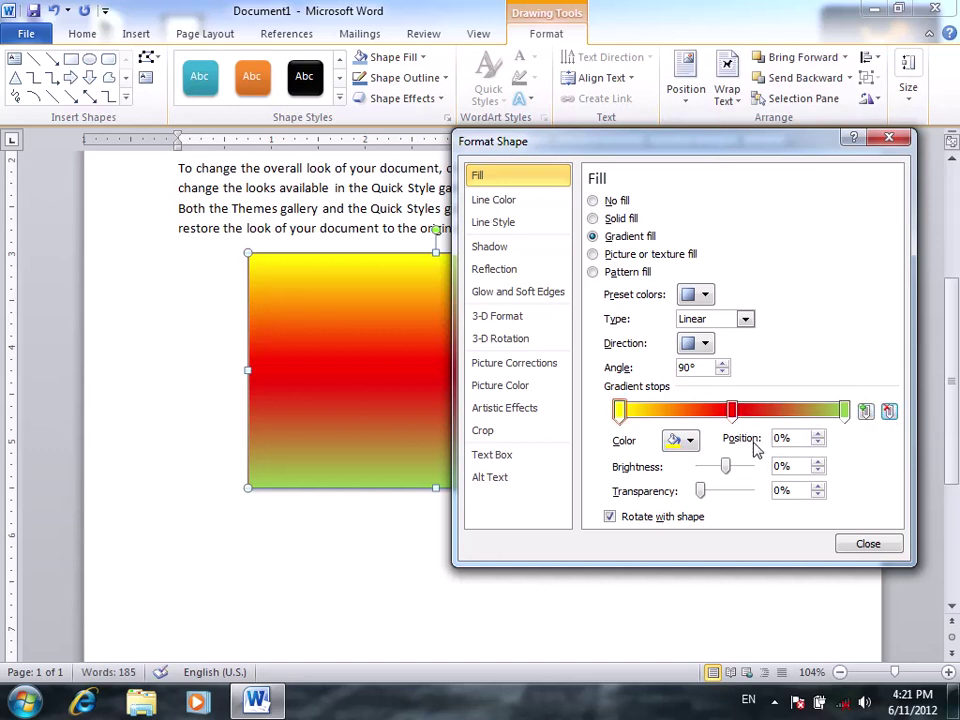
pyautogui.moveTo(732, 410); pyautogui.dragTo(734, 410)
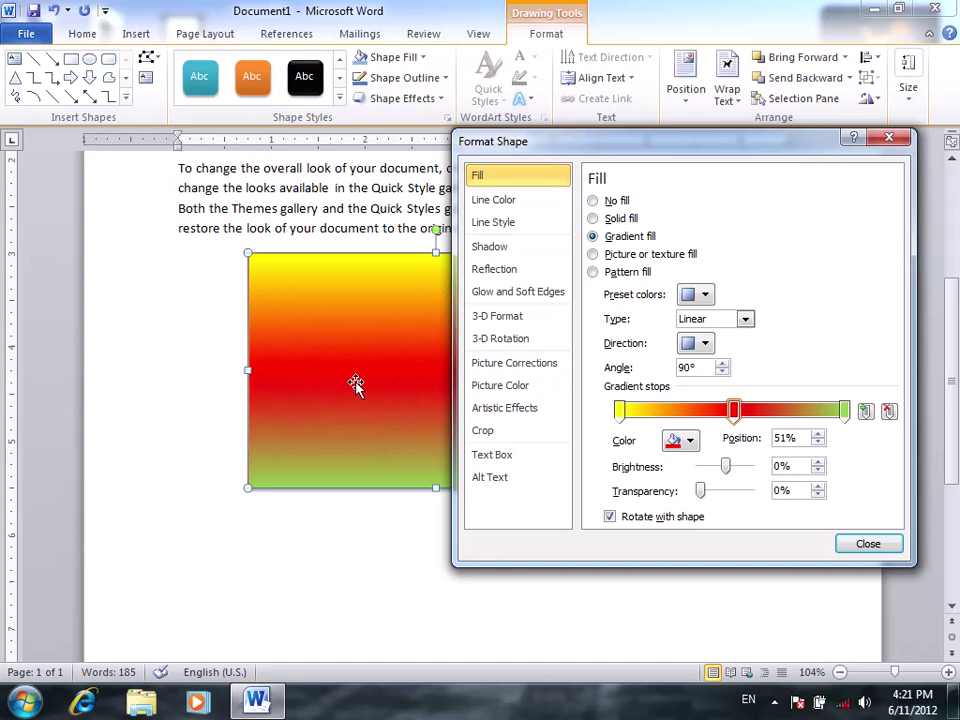
pyautogui.moveTo(734, 410)
pyautogui.mouseDown()
pyautogui.moveTo(687, 411)
pyautogui.moveTo(771, 411)
pyautogui.moveTo(677, 412)
pyautogui.moveTo(724, 412)
pyautogui.mouseUp()
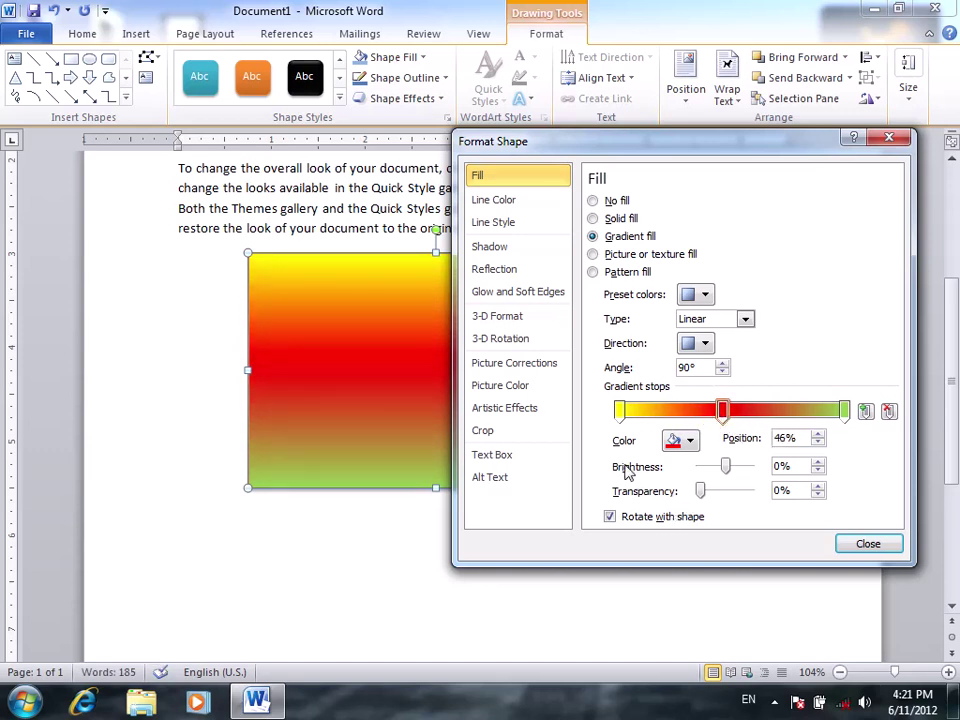
pyautogui.moveTo(728, 474)
pyautogui.mouseDown()
pyautogui.moveTo(748, 476)
pyautogui.moveTo(703, 479)
pyautogui.moveTo(726, 480)
pyautogui.moveTo(722, 493)
pyautogui.moveTo(751, 505)
pyautogui.mouseUp()
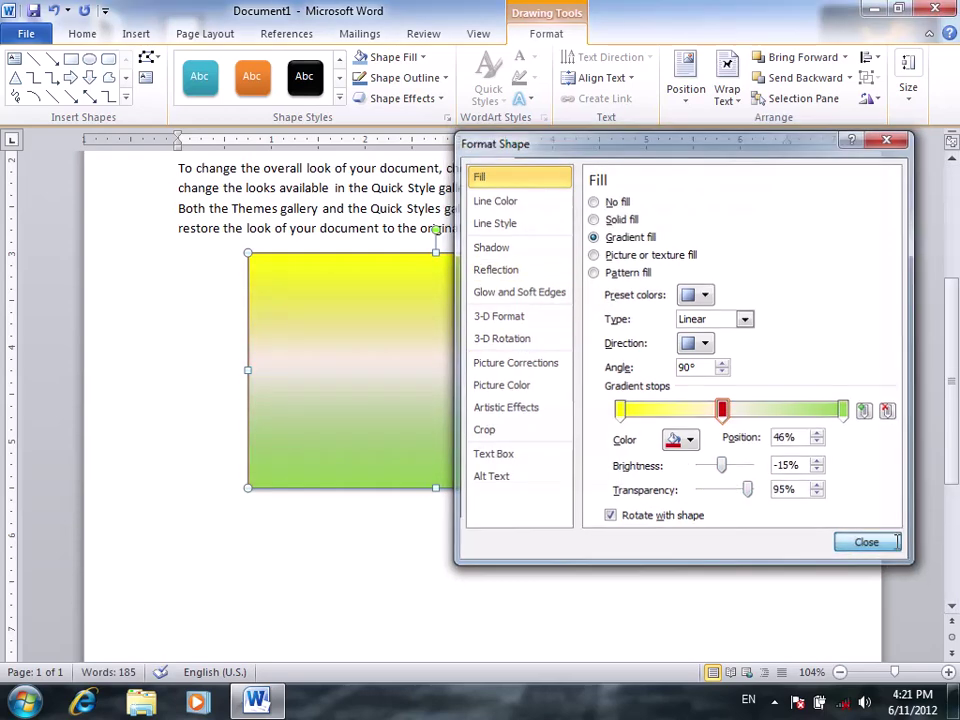
pyautogui.click(868, 543)
# Move the rectangle up over the second and third paragraphs
pyautogui.scroll(3, 499, 261)
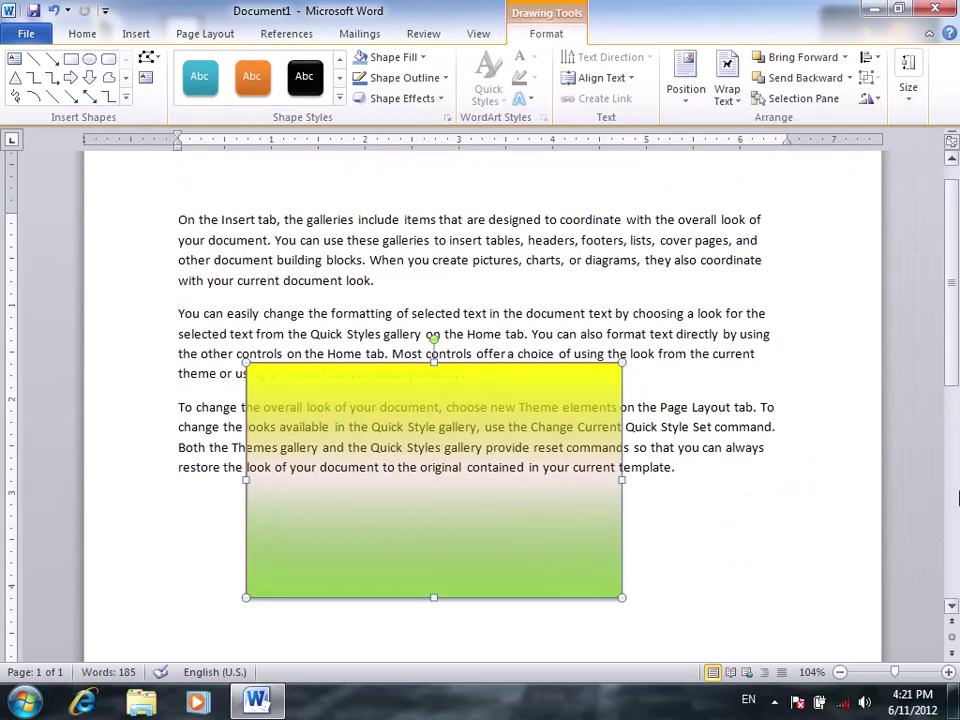
pyautogui.scroll(-1, 821, 415)
pyautogui.moveTo(503, 443); pyautogui.dragTo(494, 351)
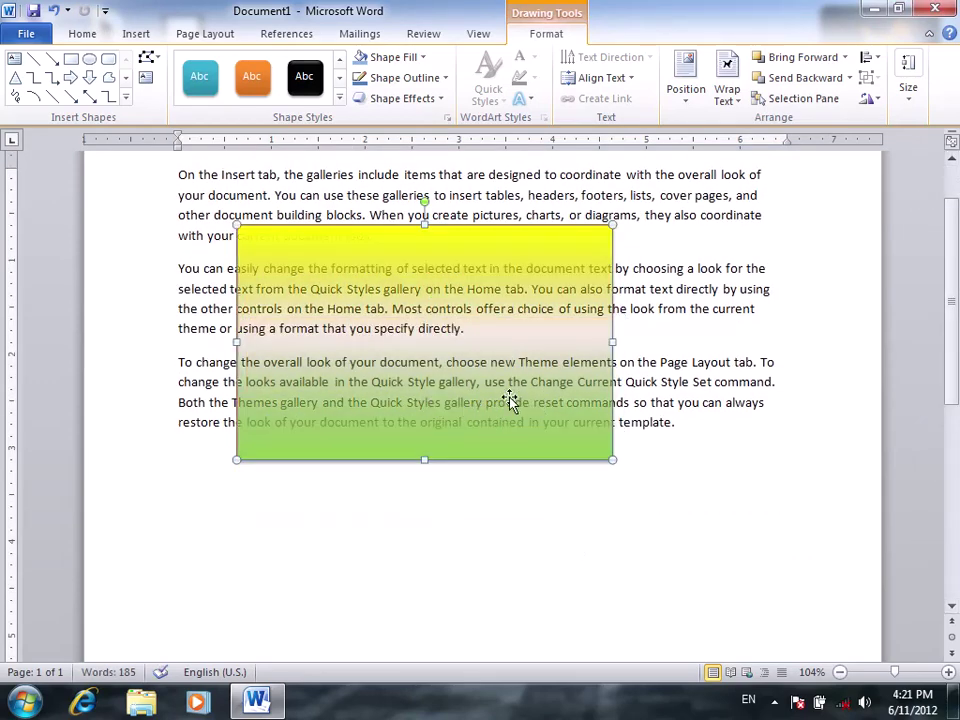
# Set the red 46% gradient stop's transparency to 71% in Format Shape
pyautogui.click(393, 57)
pyautogui.moveTo(403, 277)
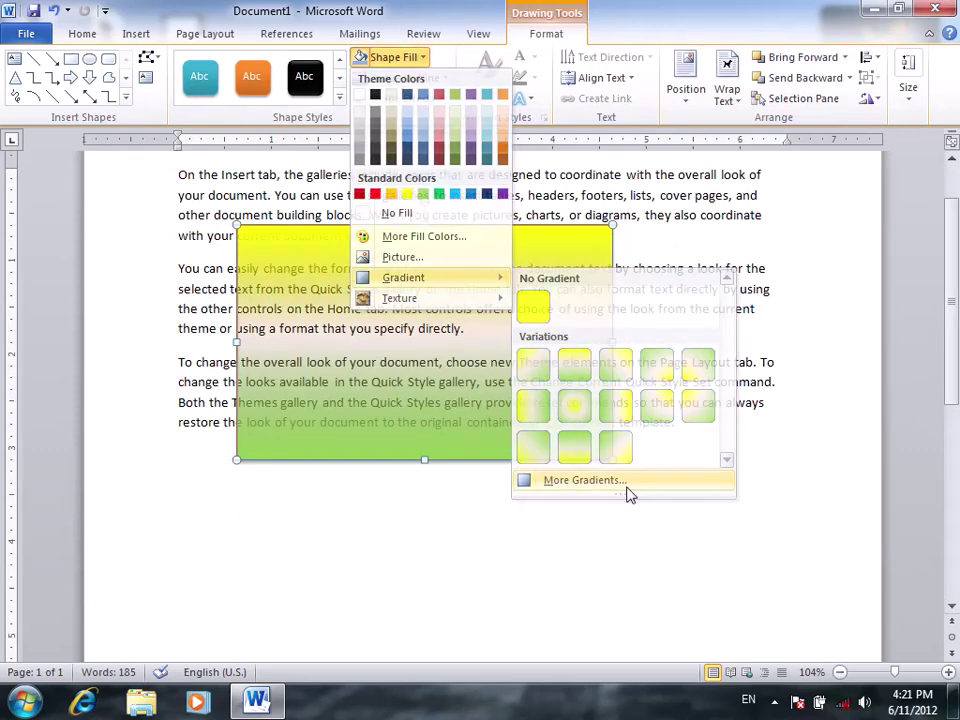
pyautogui.click(627, 486)
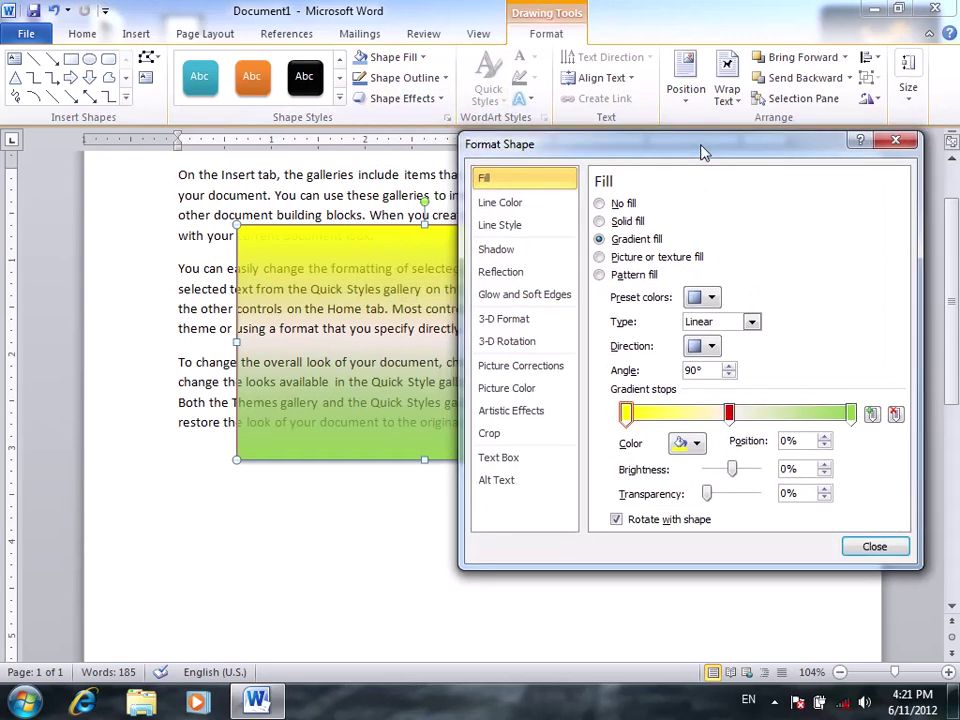
pyautogui.moveTo(684, 135); pyautogui.dragTo(732, 136)
pyautogui.moveTo(749, 493)
pyautogui.mouseDown()
pyautogui.moveTo(799, 491)
pyautogui.moveTo(722, 505)
pyautogui.mouseUp()
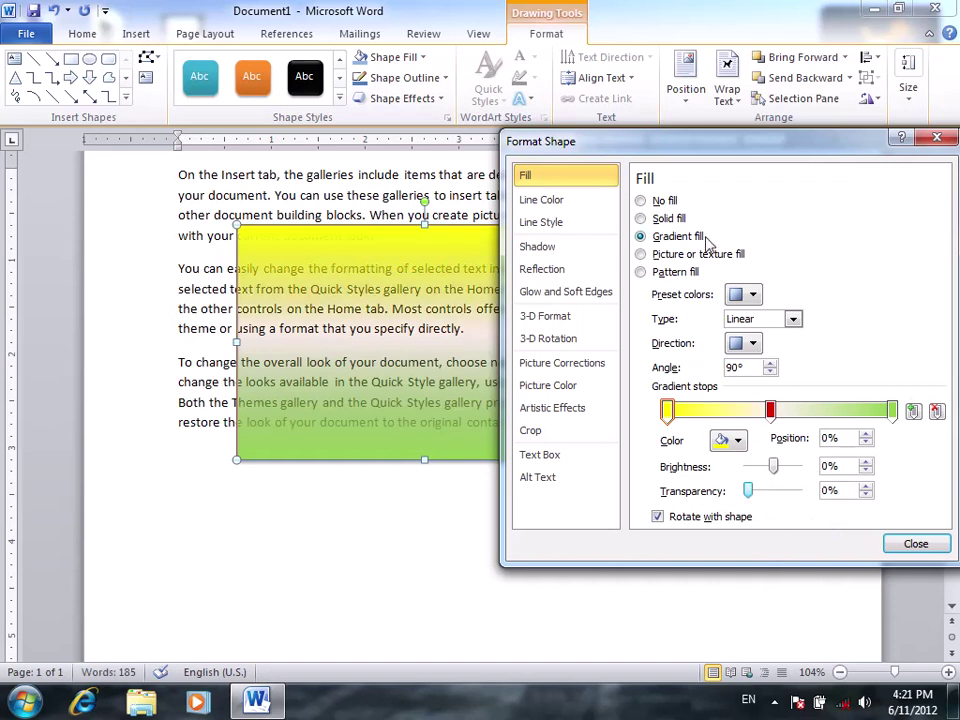
pyautogui.click(771, 411)
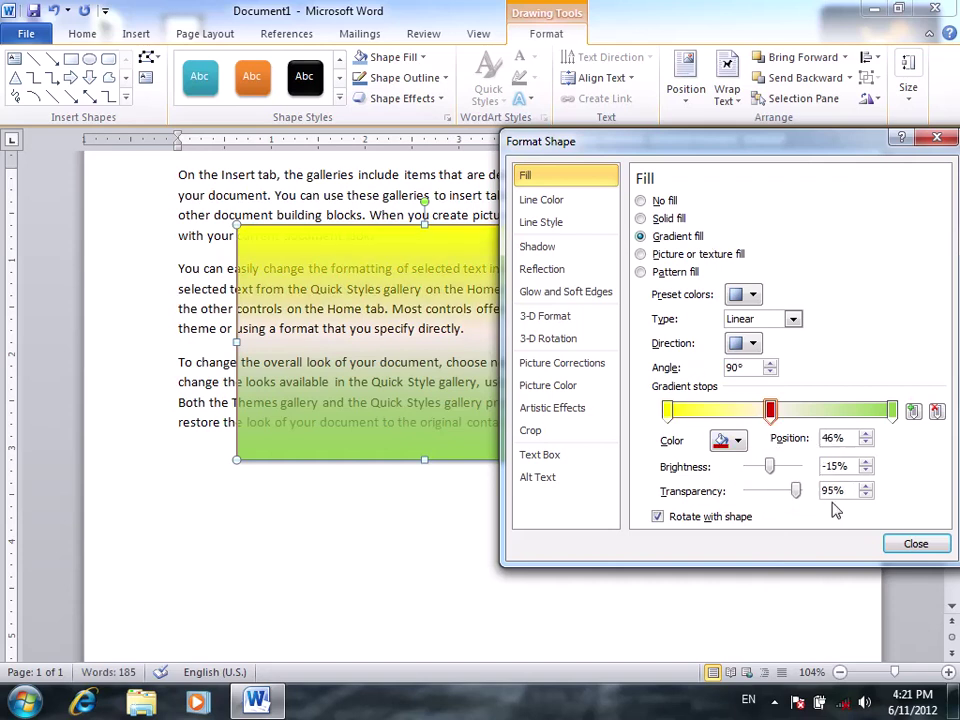
pyautogui.moveTo(797, 500)
pyautogui.mouseDown()
pyautogui.moveTo(692, 508)
pyautogui.moveTo(741, 484)
pyautogui.mouseUp()
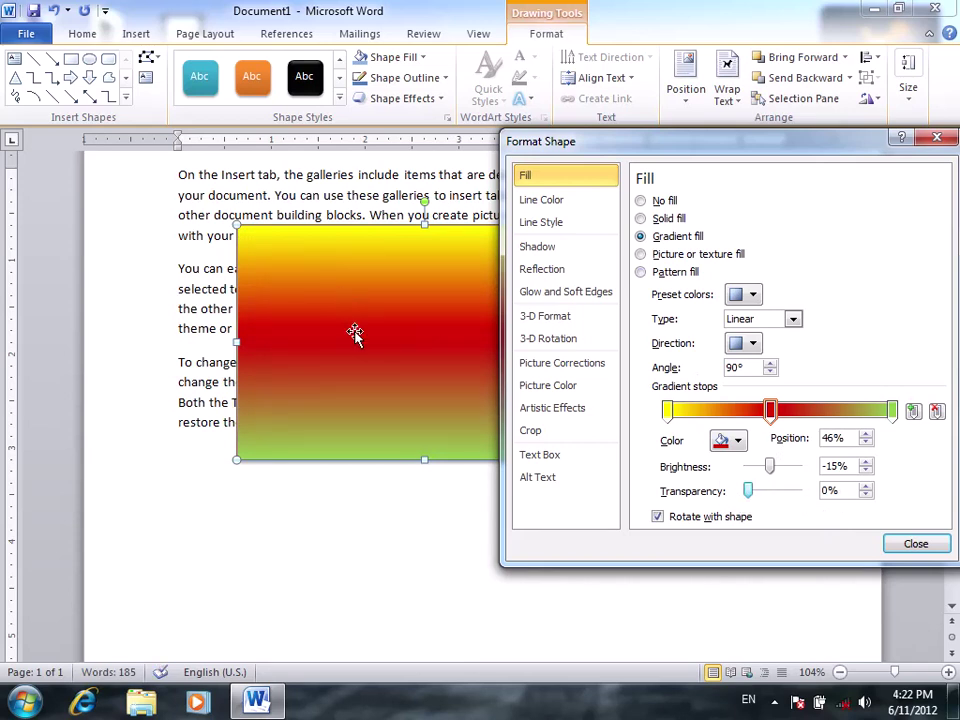
pyautogui.moveTo(749, 492); pyautogui.dragTo(797, 495)
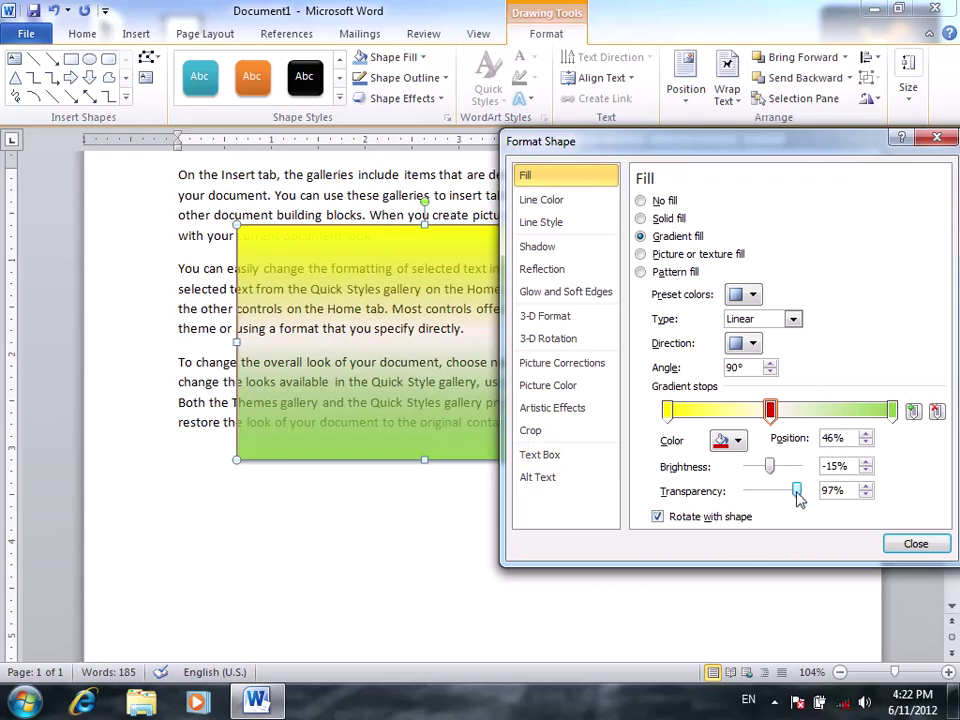
pyautogui.moveTo(798, 497); pyautogui.dragTo(786, 498)
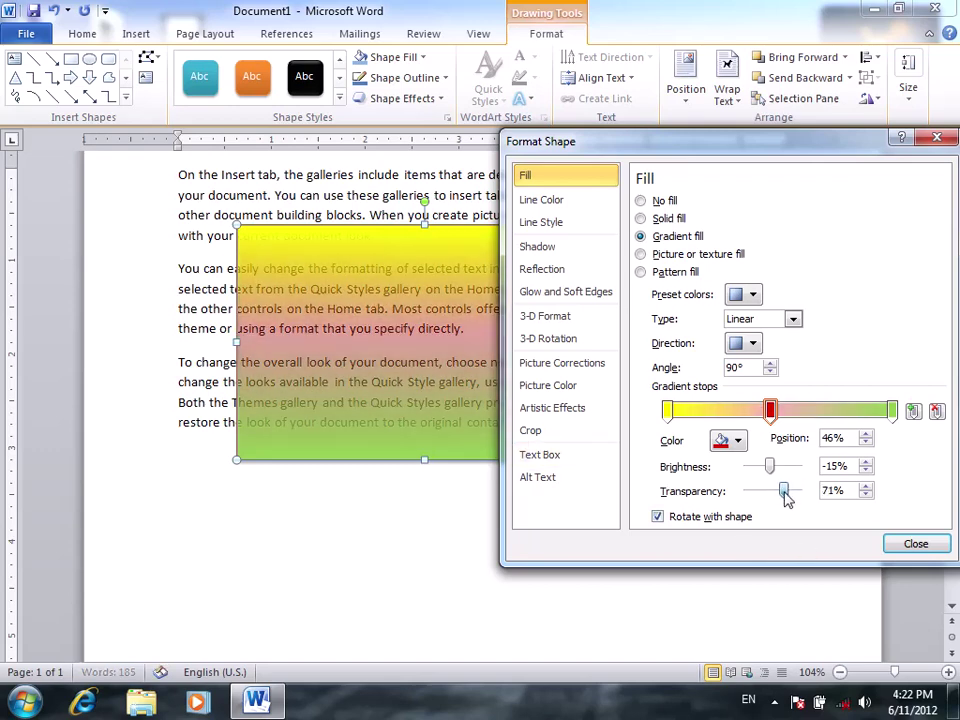
pyautogui.moveTo(729, 146); pyautogui.dragTo(641, 186)
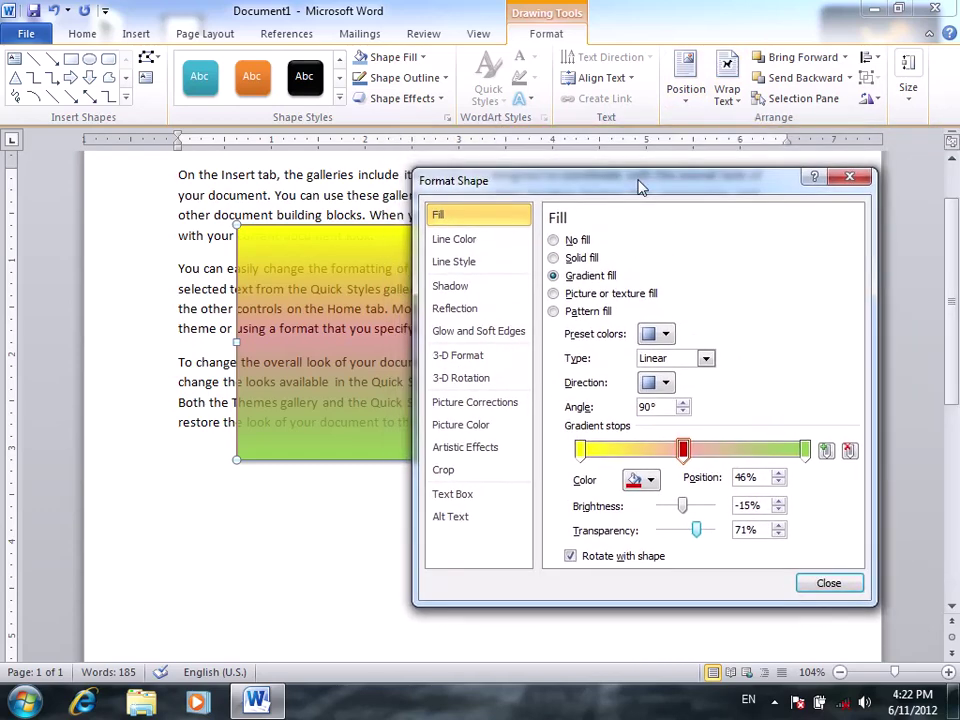
# Try the black-blue-purple, blue-to-pink and red-white-blue presets, then apply the peach preset gradient
pyautogui.click(660, 334)
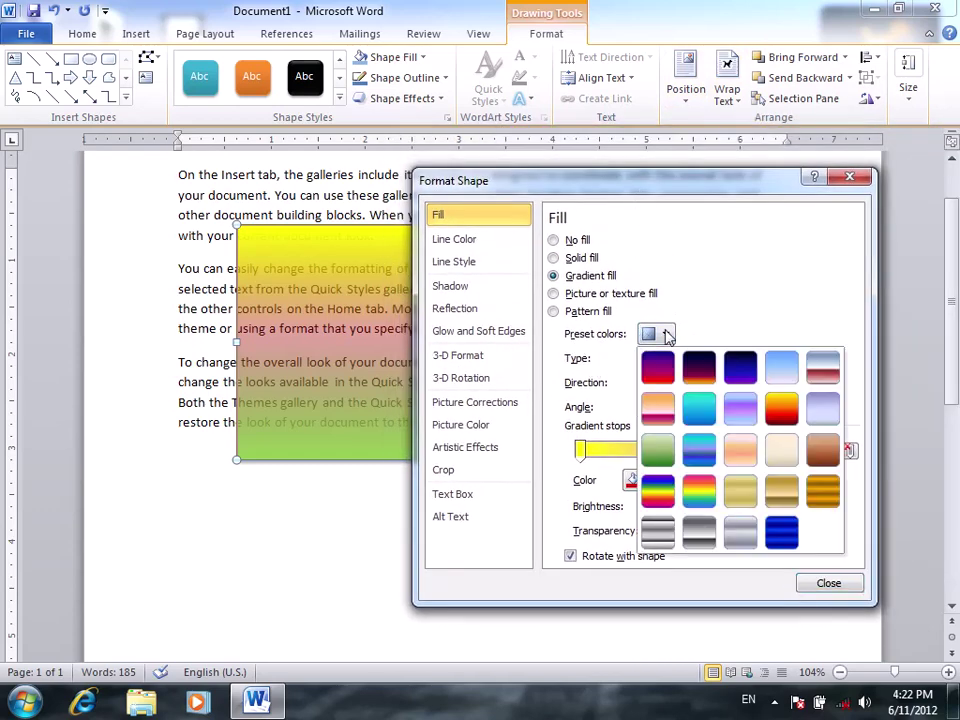
pyautogui.click(741, 367)
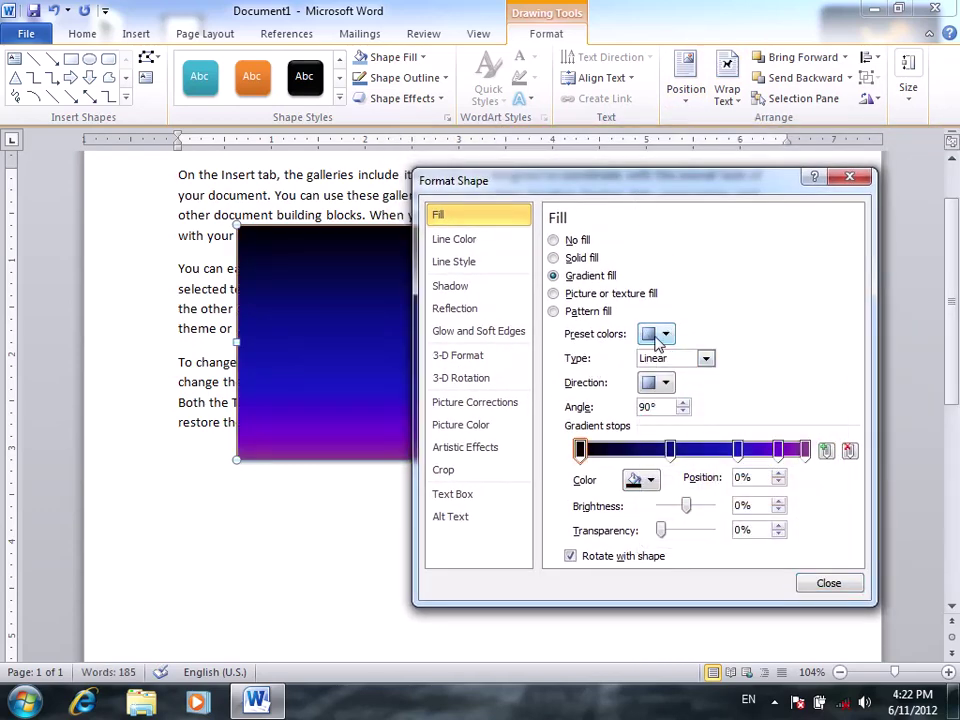
pyautogui.click(660, 334)
pyautogui.click(760, 336)
pyautogui.click(664, 334)
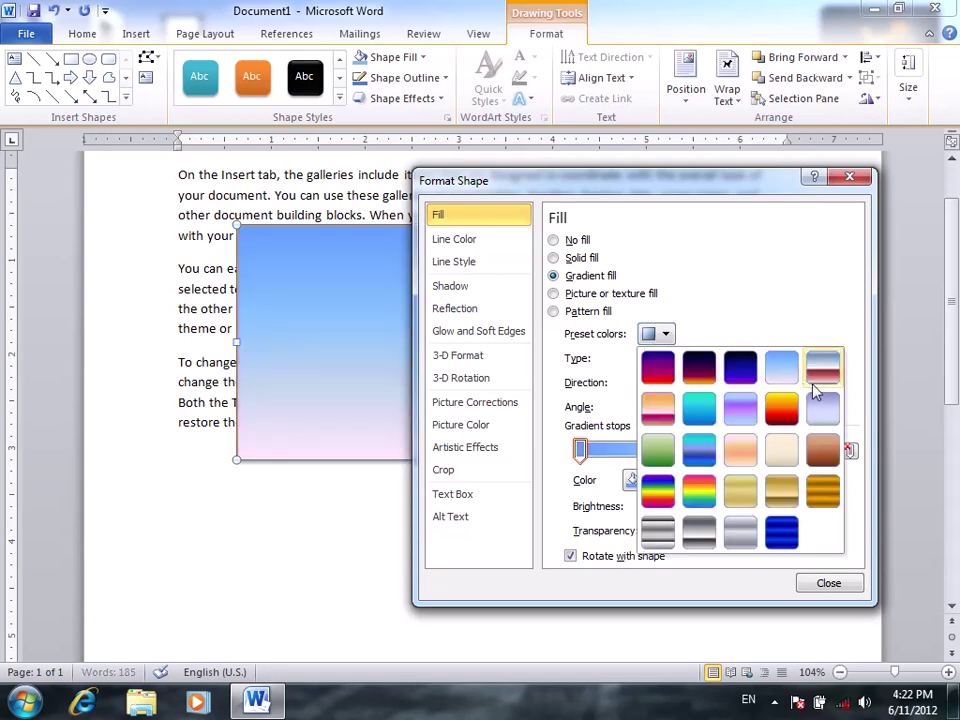
pyautogui.click(822, 367)
pyautogui.click(664, 334)
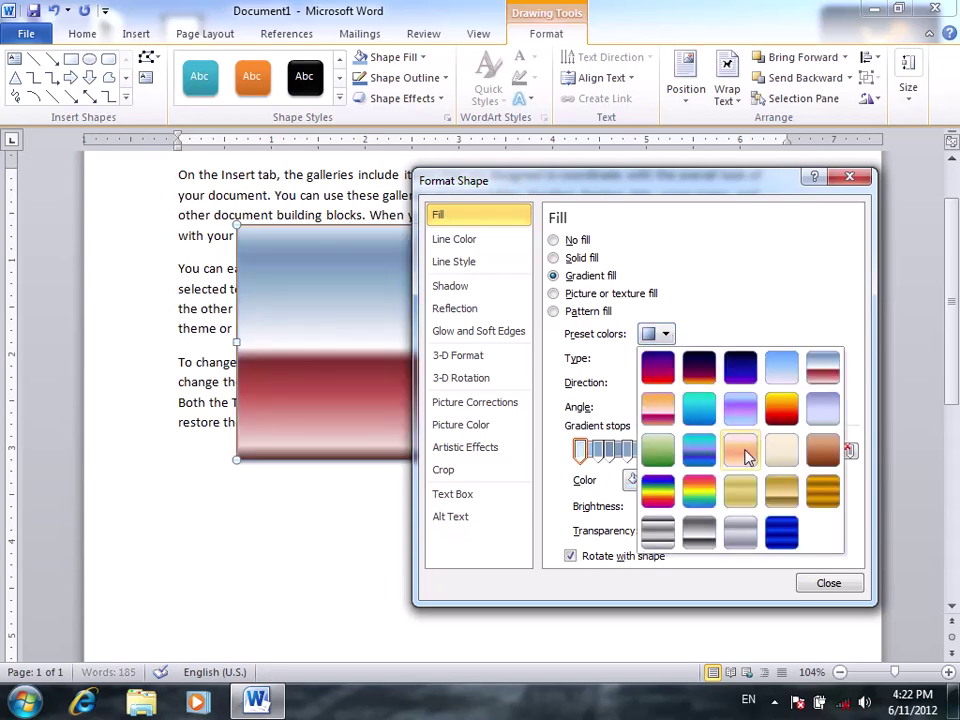
pyautogui.click(740, 450)
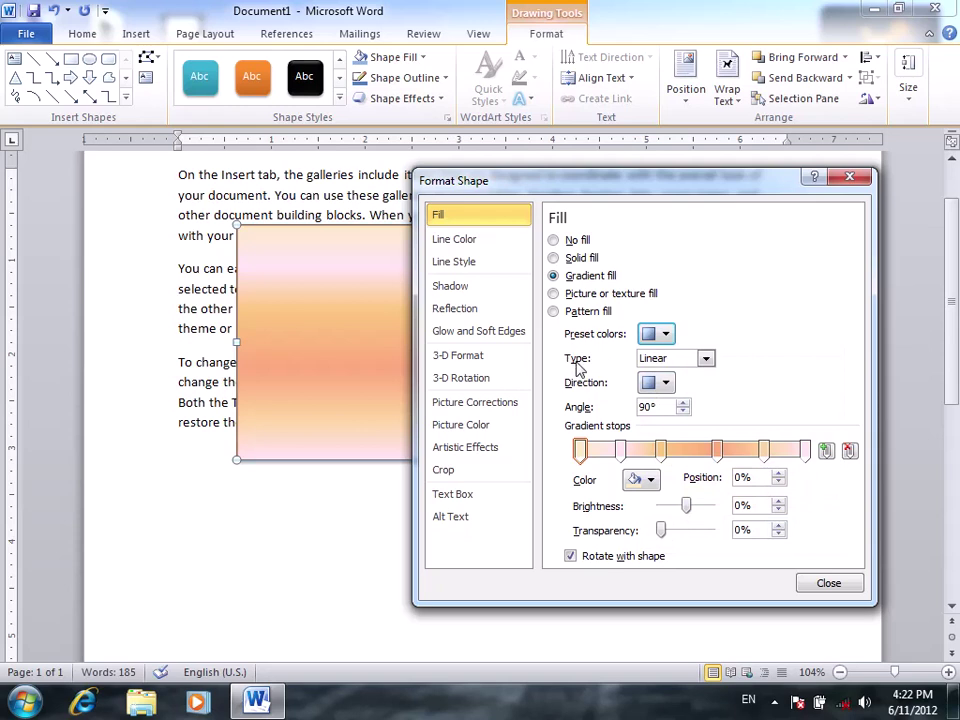
pyautogui.click(667, 362)
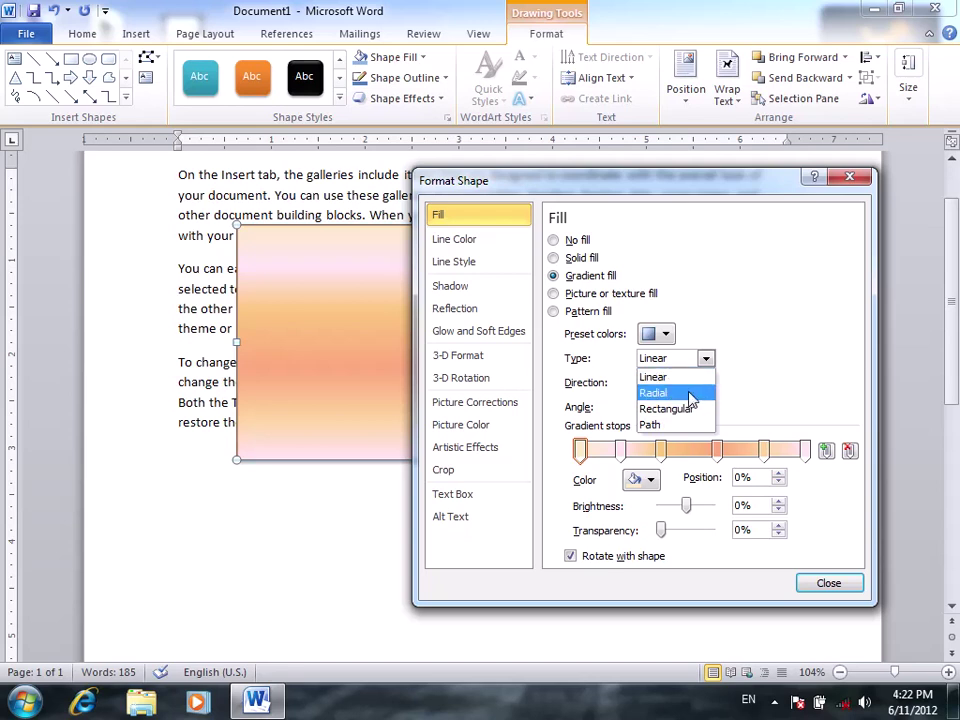
# Switch the peach gradient to Radial, spreading from the centre
pyautogui.click(688, 396)
pyautogui.moveTo(542, 186)
pyautogui.mouseDown()
pyautogui.moveTo(880, 277)
pyautogui.moveTo(688, 178)
pyautogui.mouseUp()
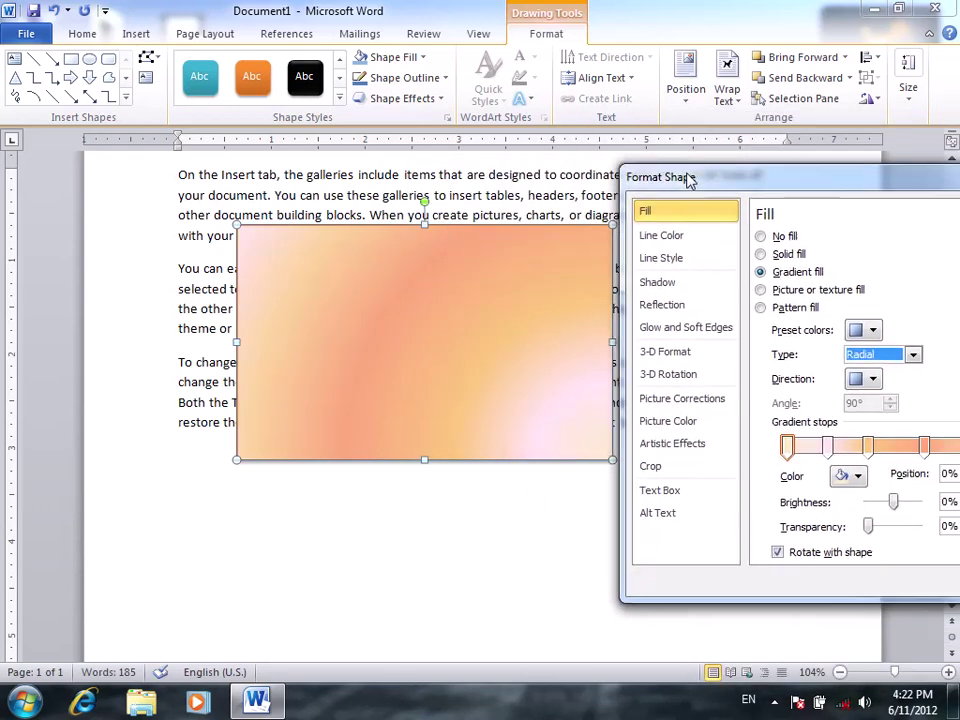
pyautogui.click(873, 331)
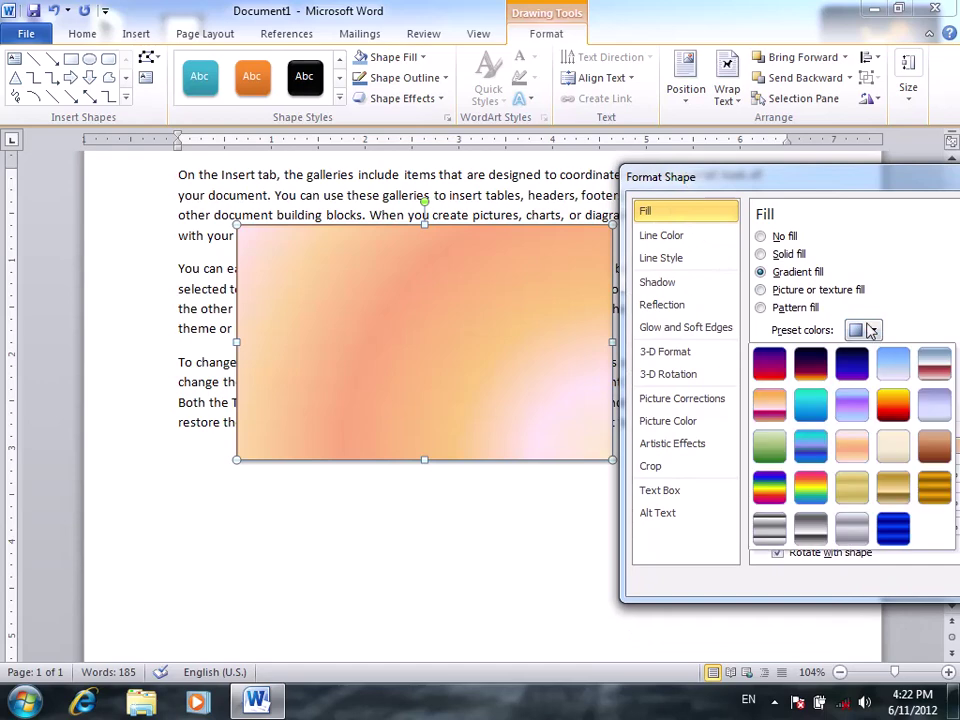
pyautogui.click(873, 331)
pyautogui.click(875, 378)
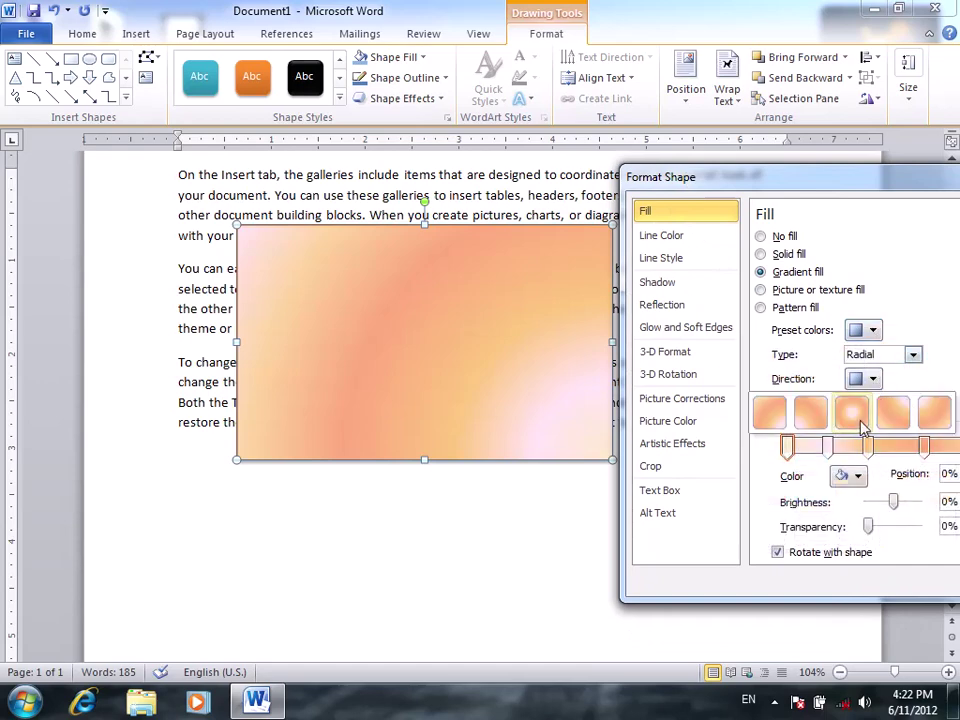
pyautogui.click(851, 411)
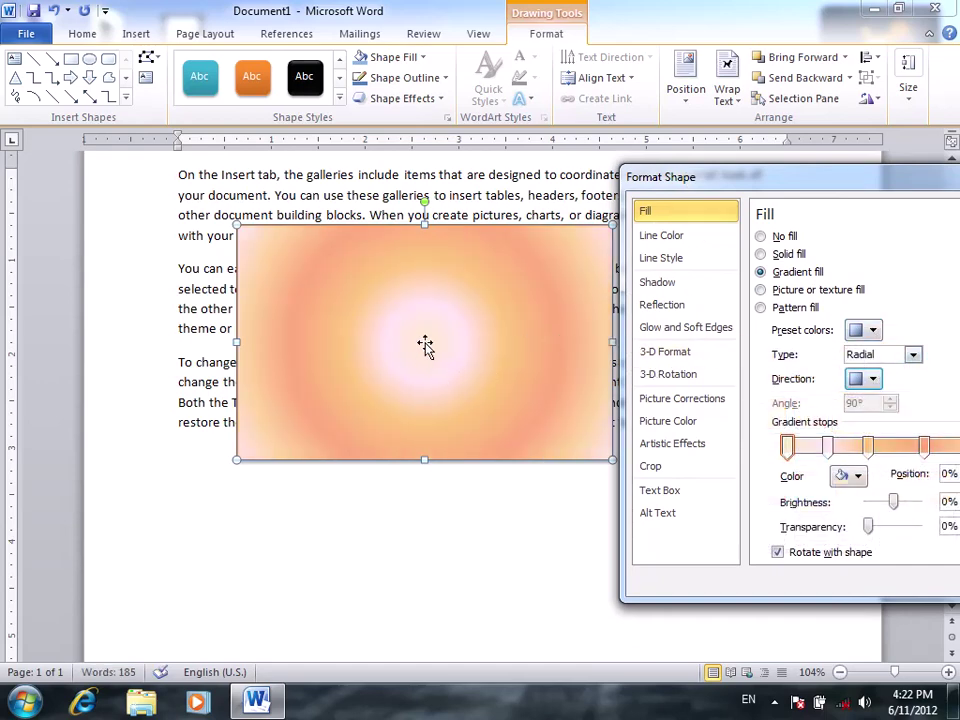
# Try two corner directions, then return the radial gradient to From Center
pyautogui.click(874, 380)
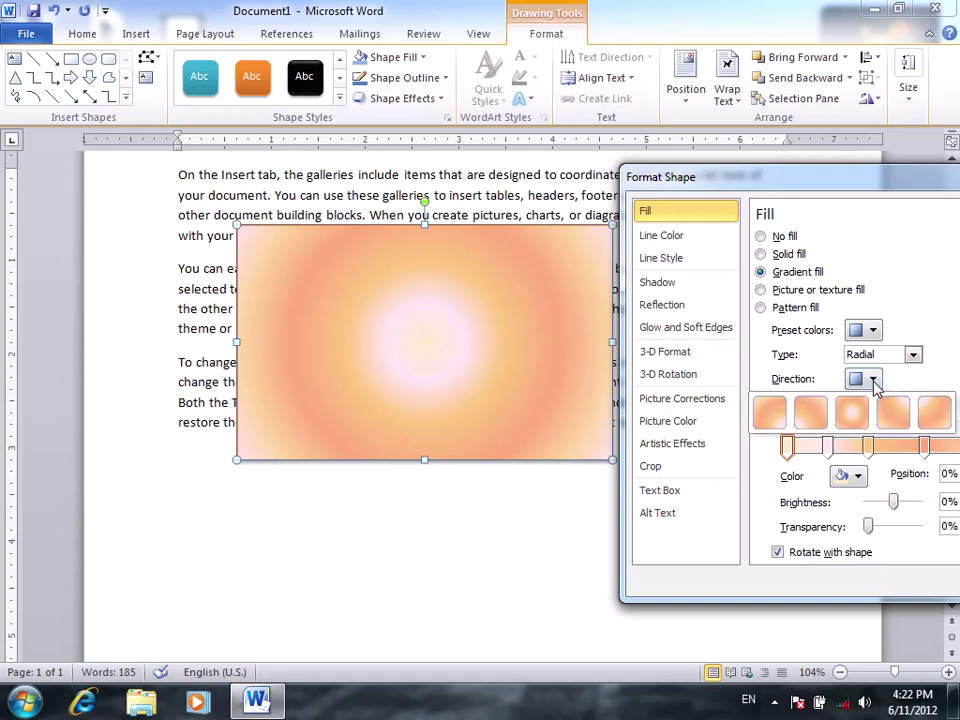
pyautogui.click(933, 412)
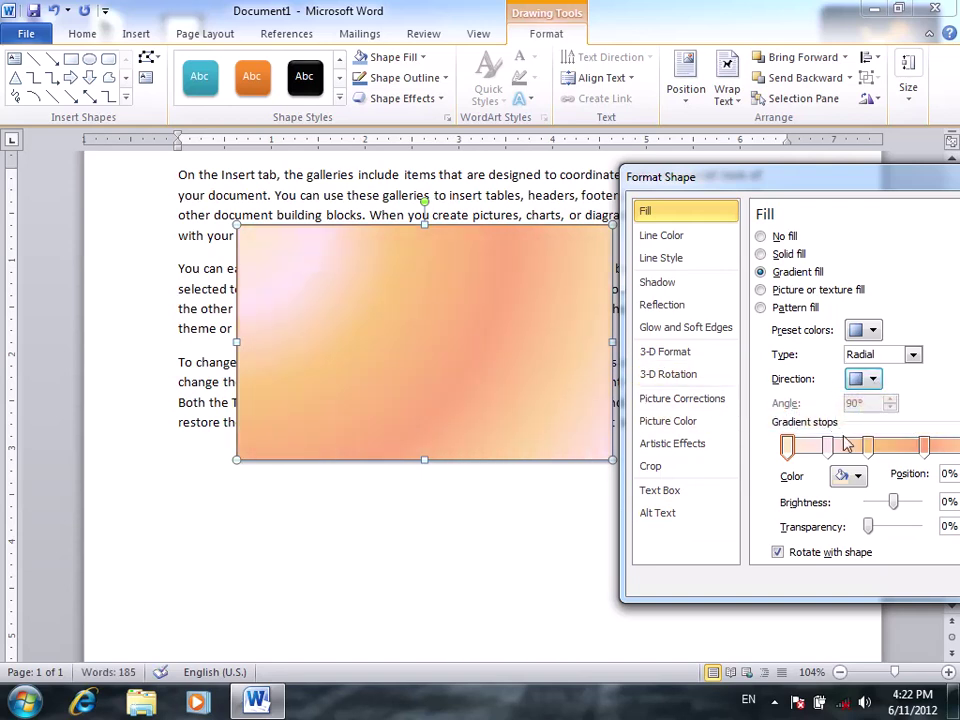
pyautogui.click(873, 379)
pyautogui.click(778, 418)
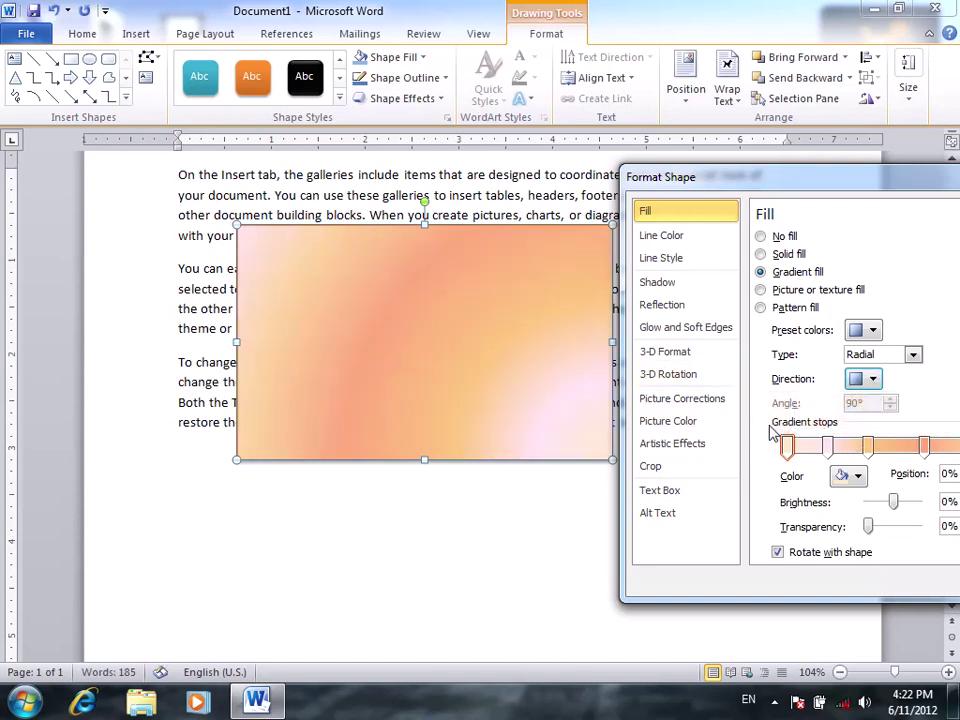
pyautogui.click(870, 379)
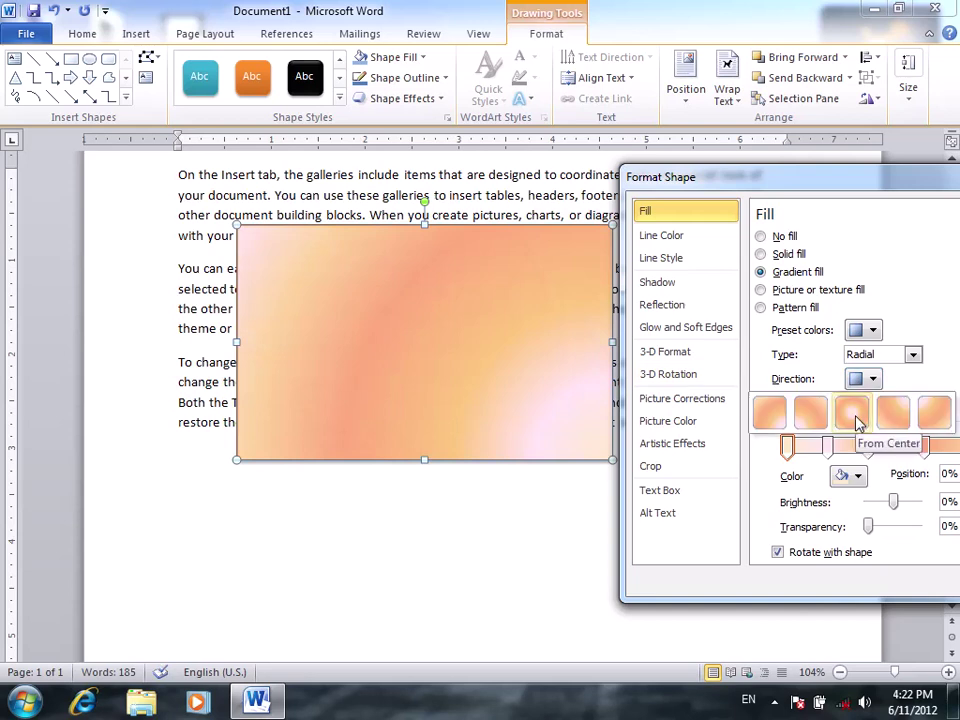
pyautogui.click(852, 413)
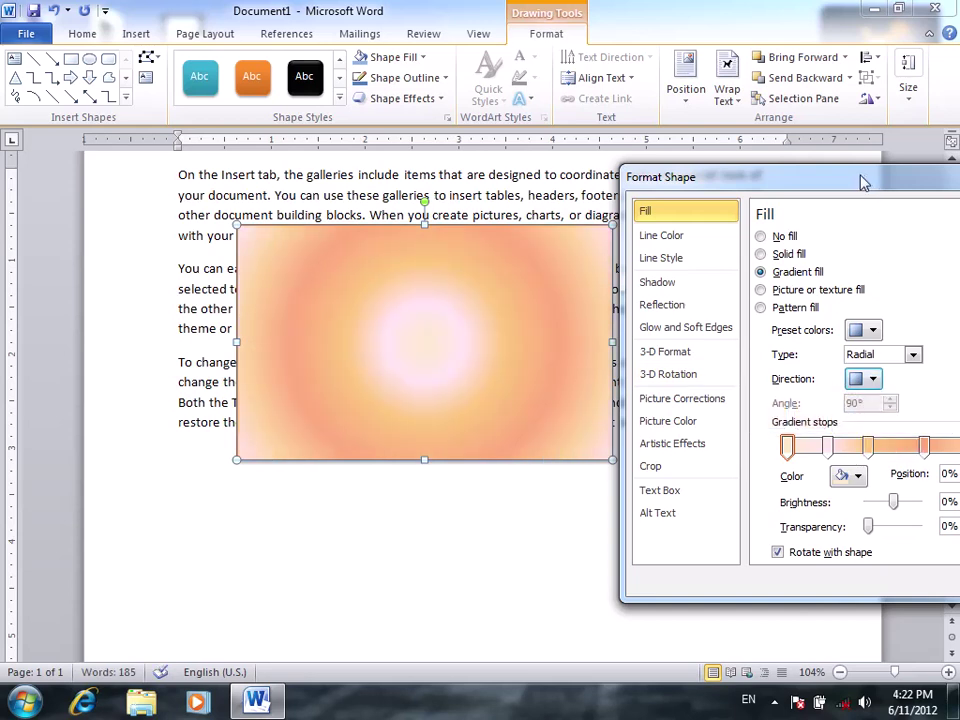
pyautogui.moveTo(863, 183); pyautogui.dragTo(813, 184)
pyautogui.click(863, 355)
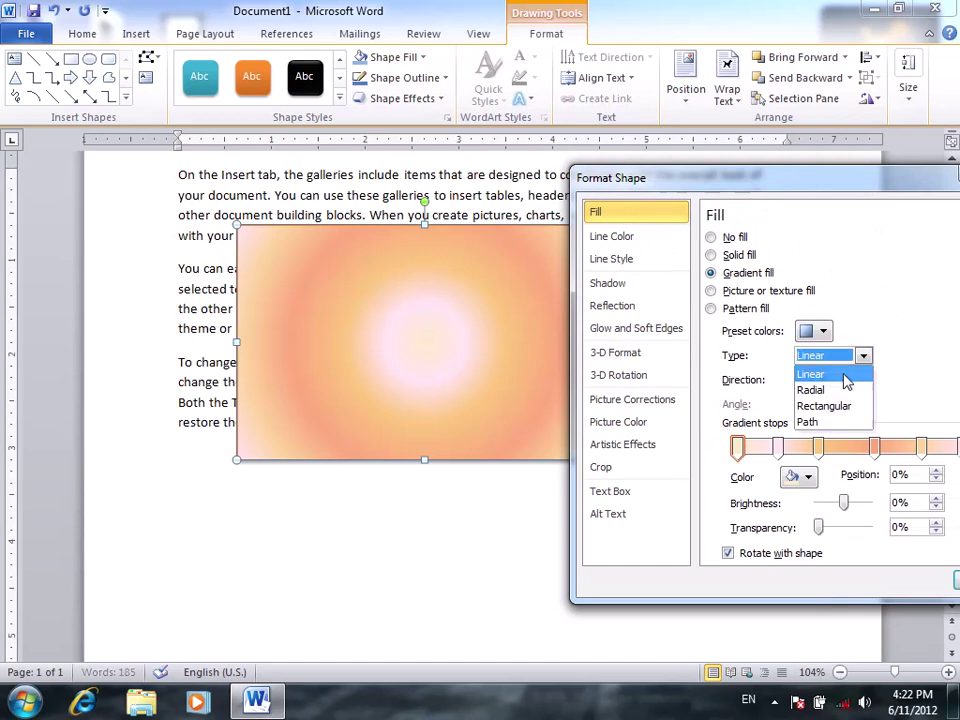
# Try the Linear gradient type, then switch it to Rectangular
pyautogui.click(845, 376)
pyautogui.click(825, 384)
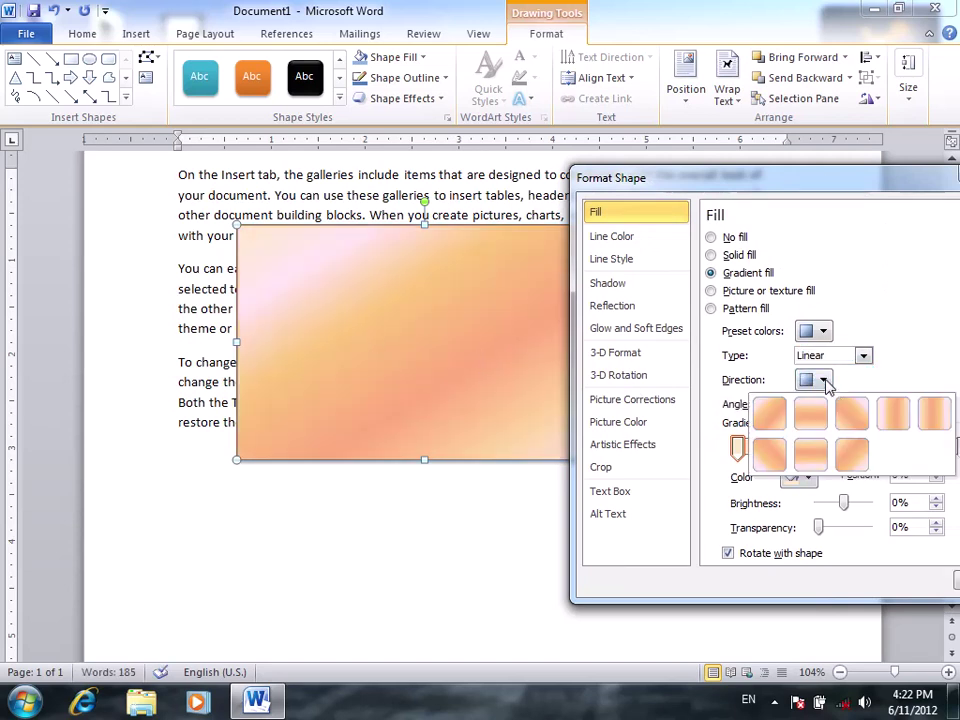
pyautogui.click(849, 370)
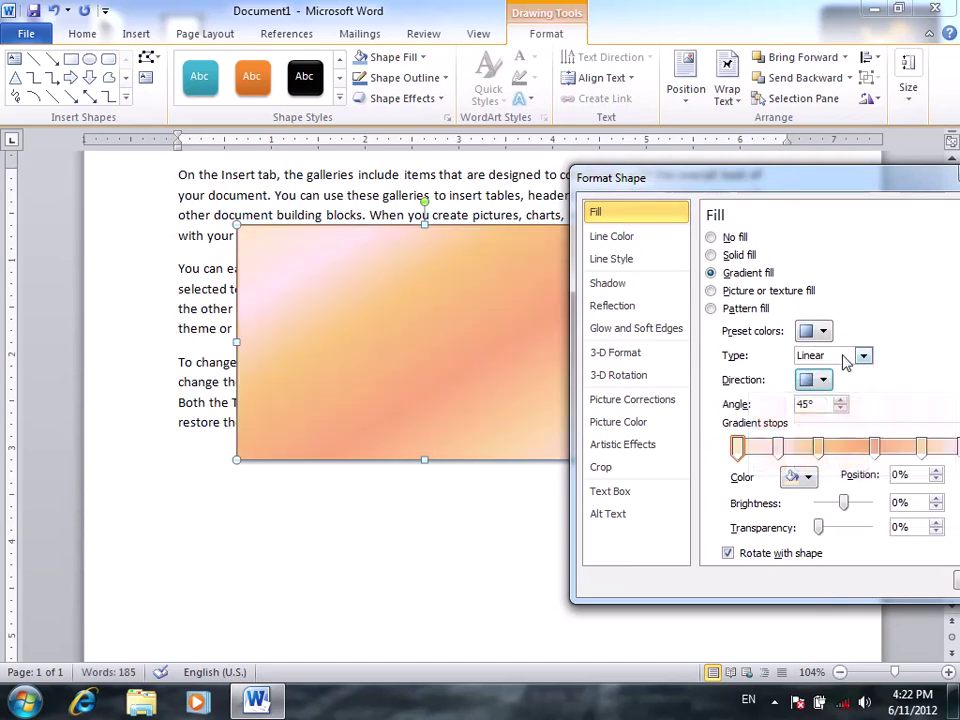
pyautogui.click(862, 355)
pyautogui.click(826, 406)
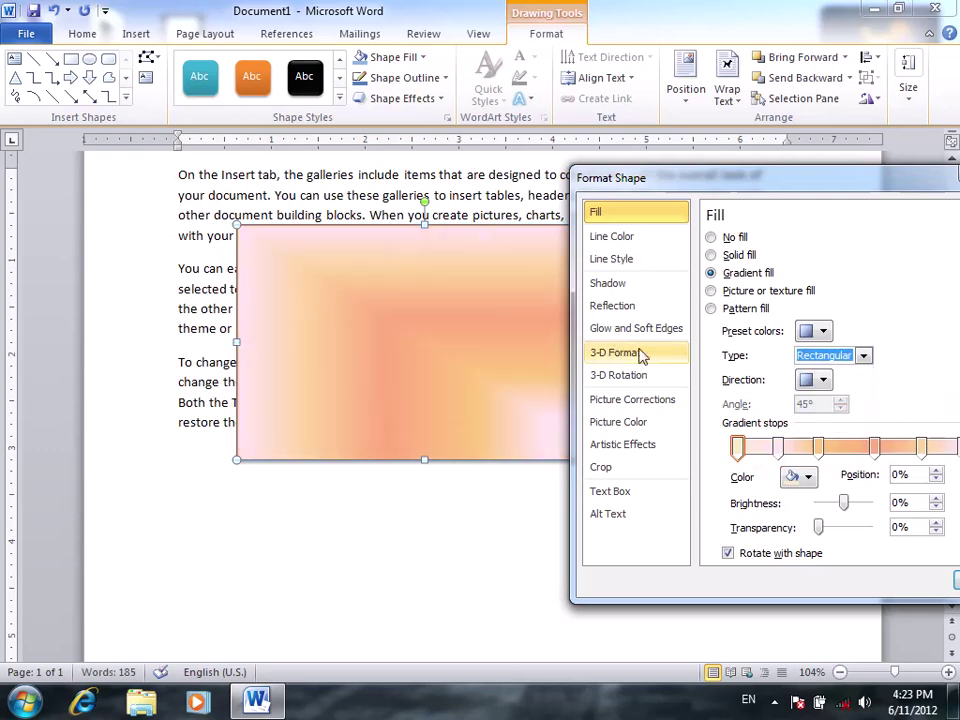
pyautogui.moveTo(649, 180); pyautogui.dragTo(693, 163)
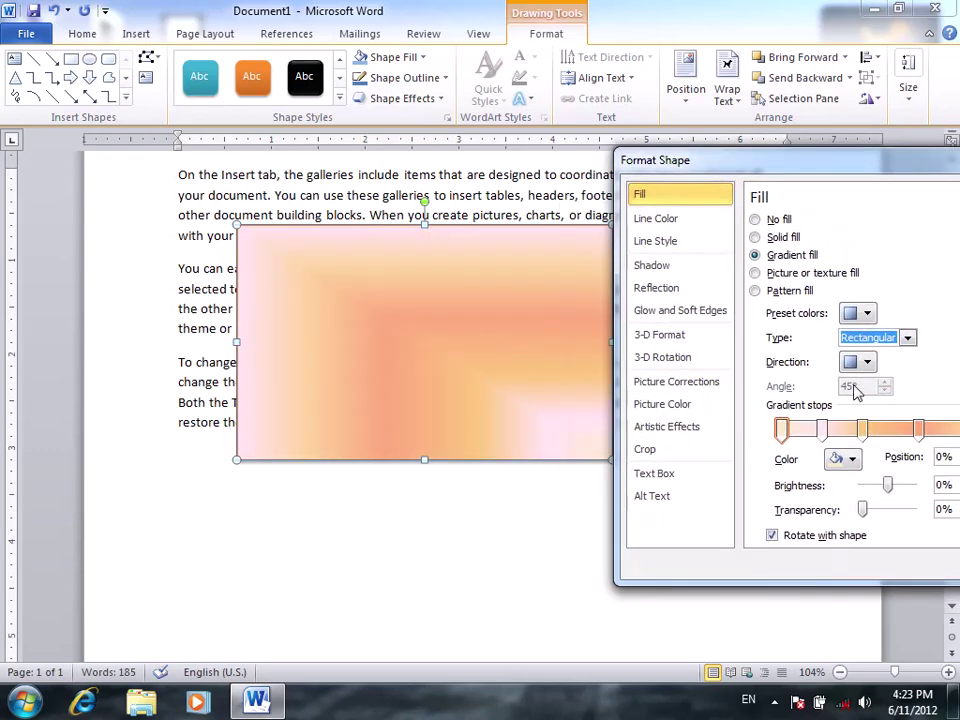
# Try corner directions for the rectangular gradient, settling on From Center
pyautogui.click(866, 362)
pyautogui.click(852, 397)
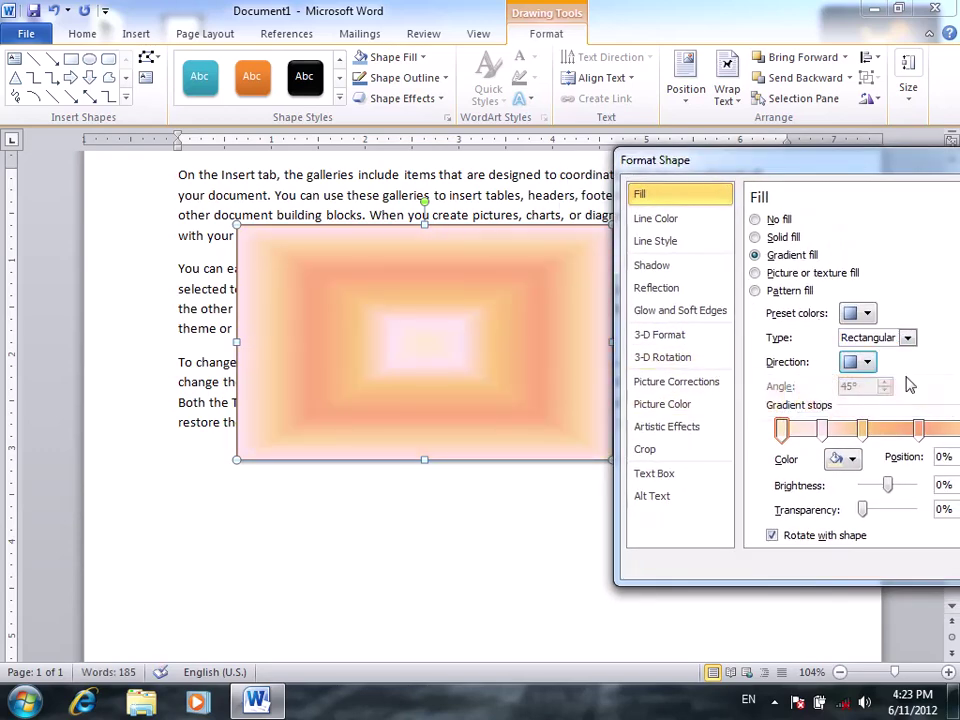
pyautogui.click(866, 362)
pyautogui.click(936, 396)
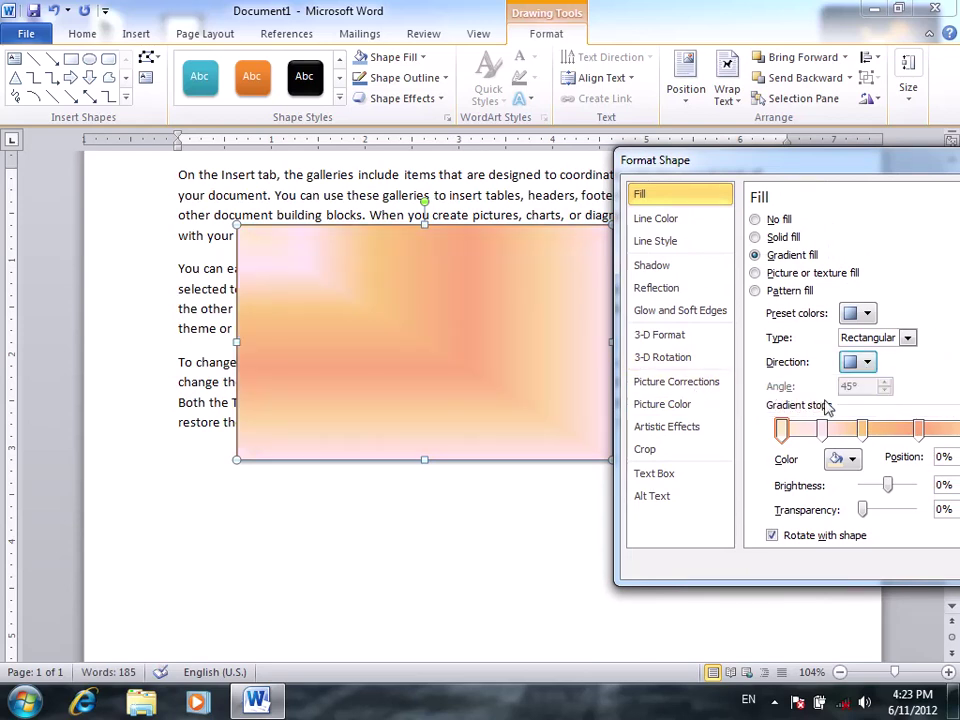
pyautogui.click(866, 362)
pyautogui.click(893, 397)
pyautogui.click(866, 362)
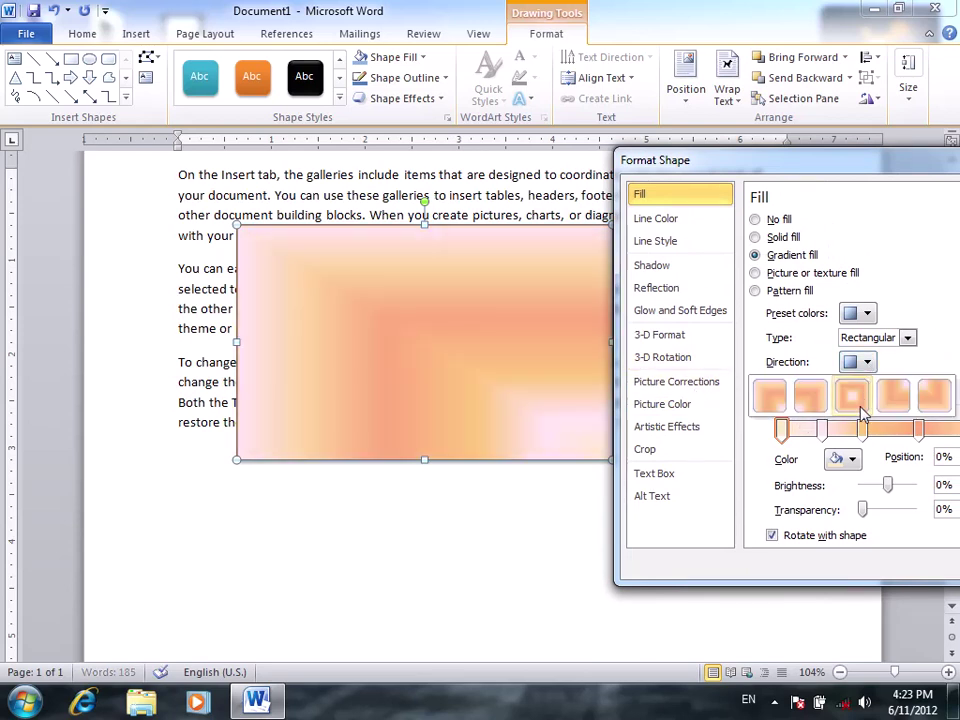
pyautogui.click(852, 397)
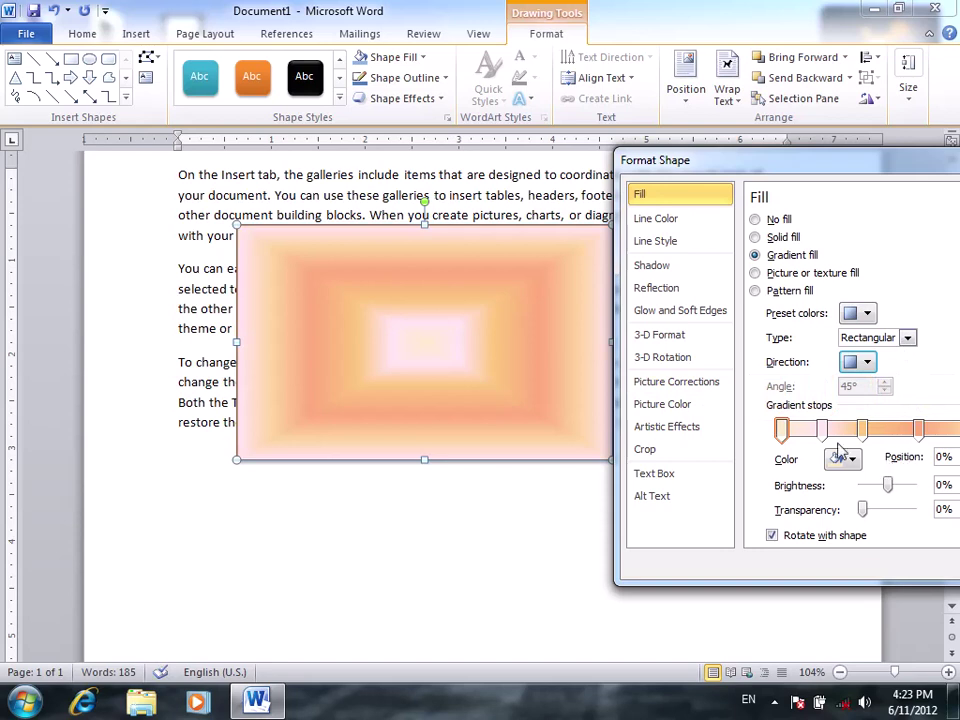
# Set the type to Path and try a dark blue-purple preset as a Path gradient
pyautogui.click(906, 340)
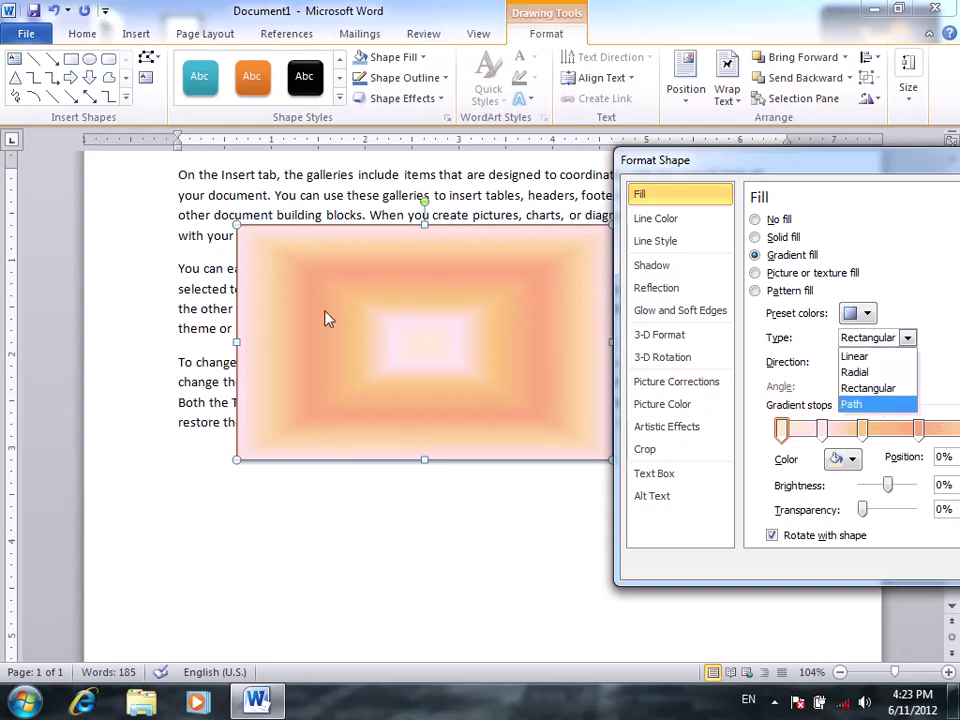
pyautogui.click(851, 404)
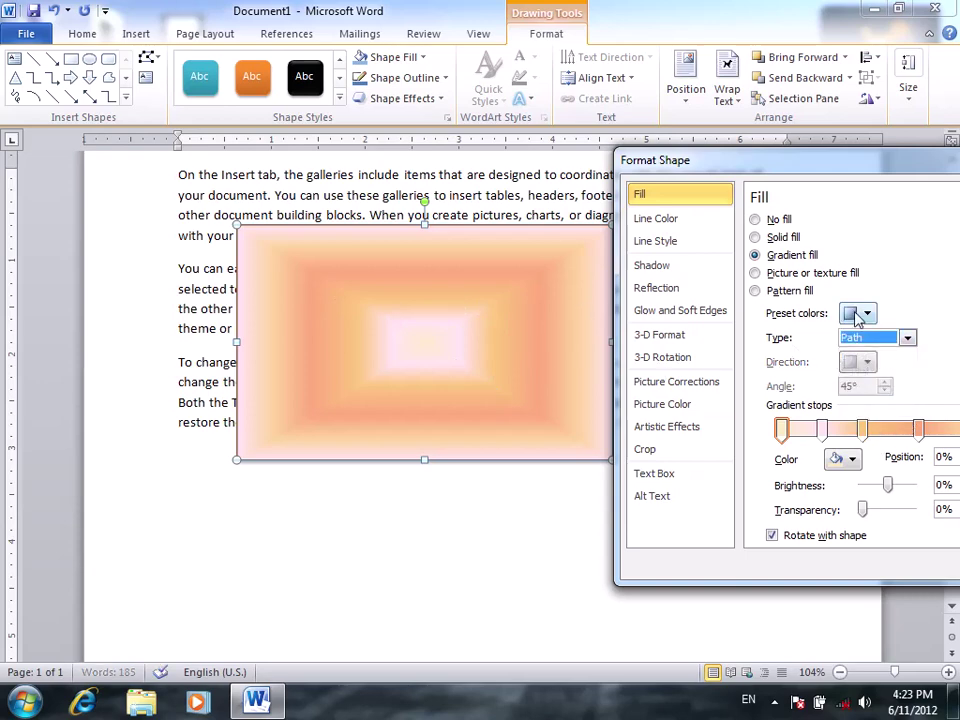
pyautogui.click(858, 314)
pyautogui.click(853, 349)
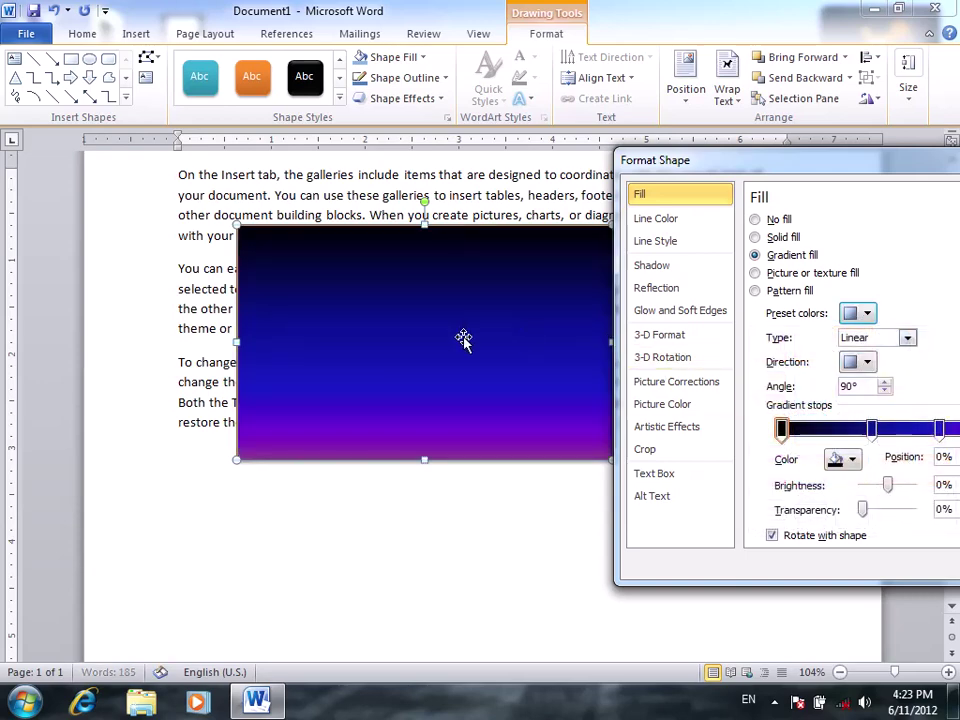
pyautogui.click(868, 362)
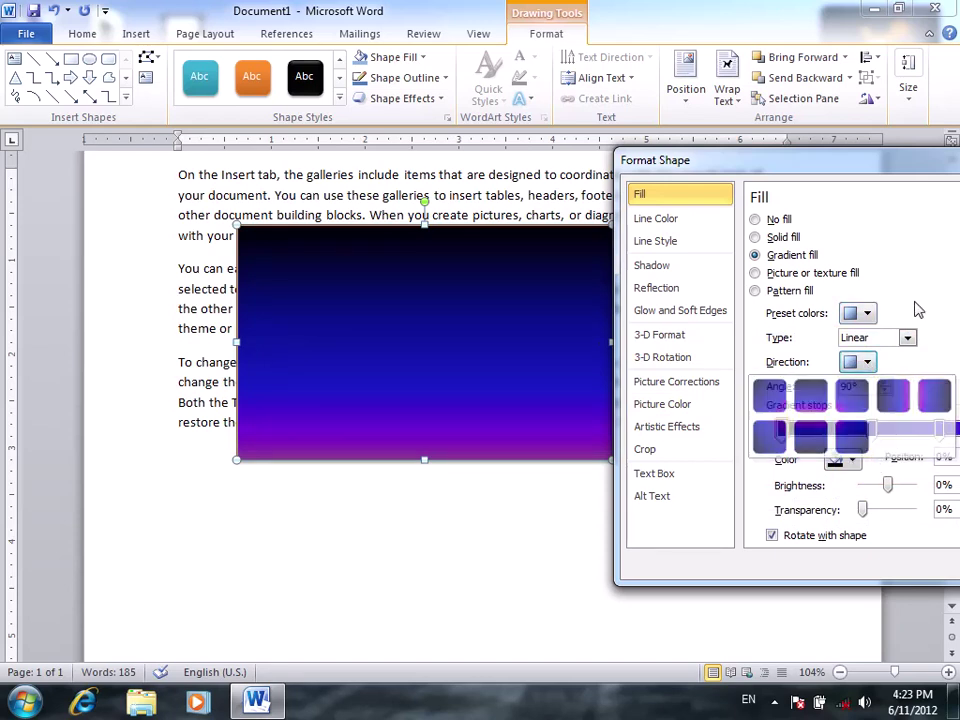
pyautogui.click(882, 340)
pyautogui.click(855, 404)
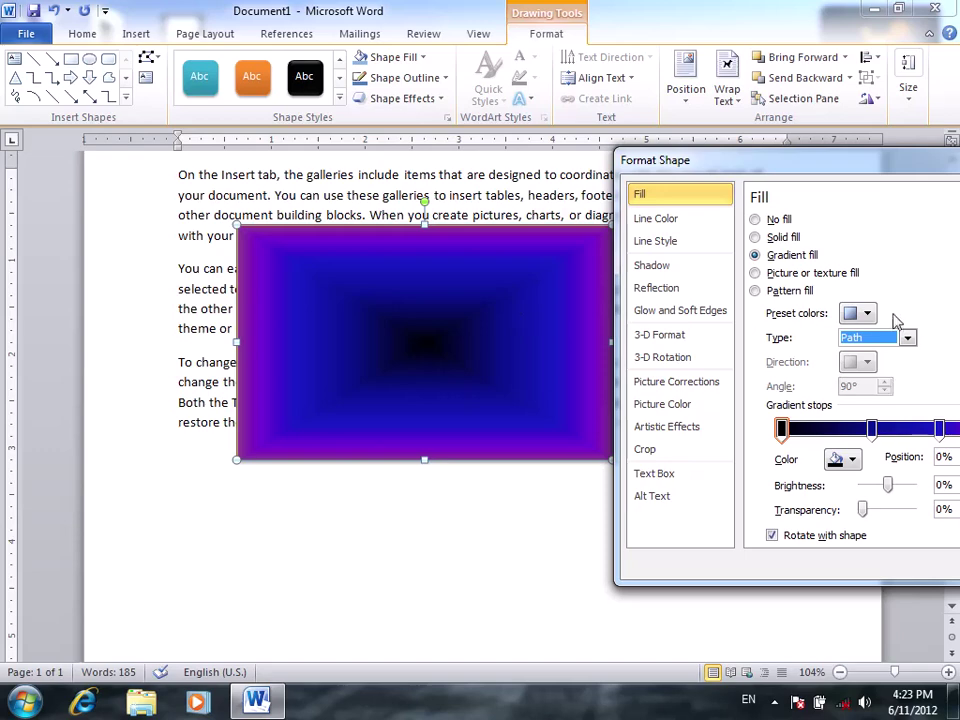
# Apply the yellow-to-red Fire preset as a Path gradient and close the fill settings
pyautogui.click(858, 313)
pyautogui.click(891, 381)
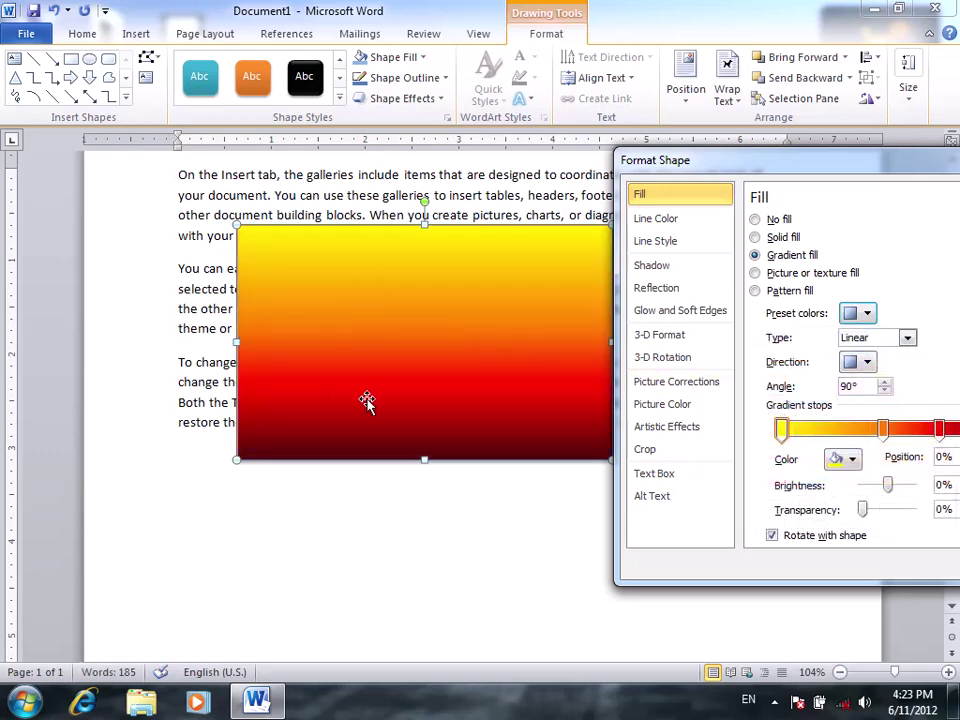
pyautogui.click(866, 362)
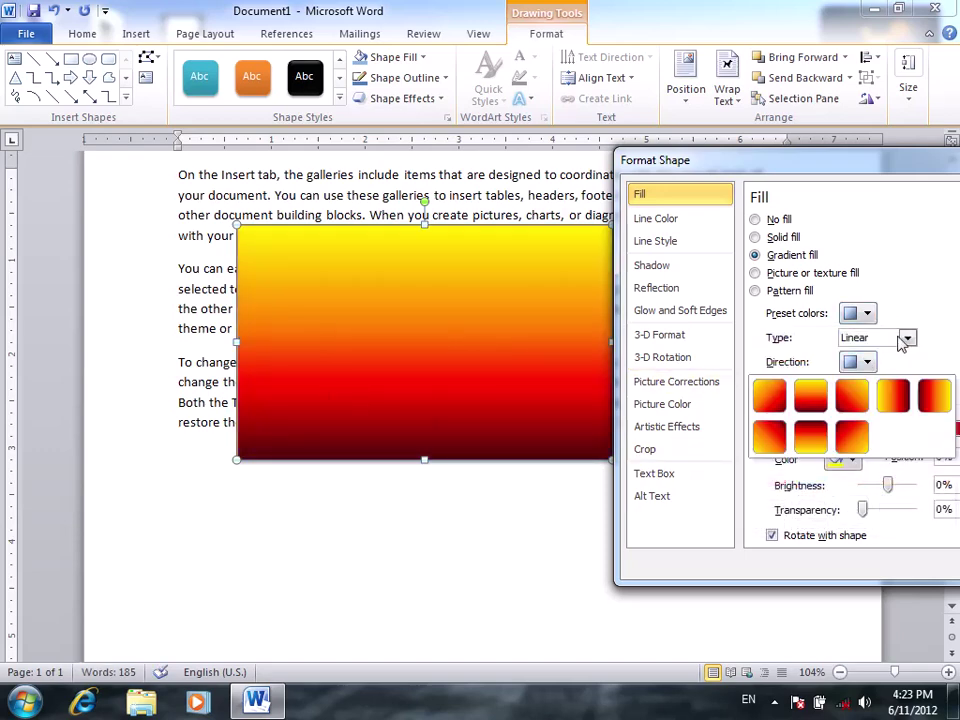
pyautogui.click(903, 341)
pyautogui.click(905, 338)
pyautogui.click(895, 404)
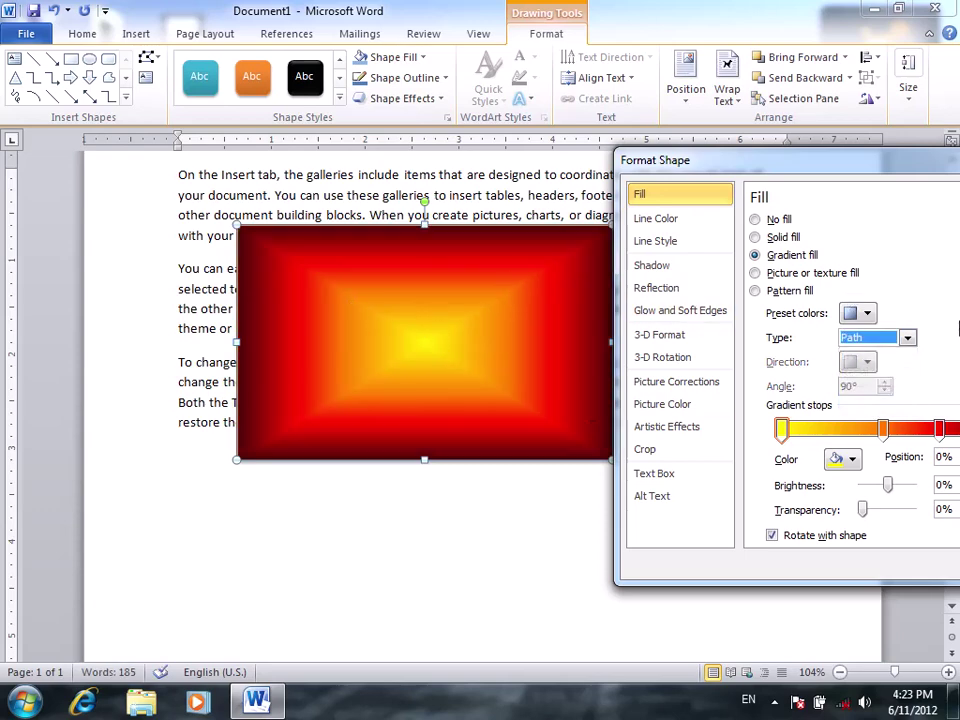
pyautogui.moveTo(773, 166); pyautogui.dragTo(710, 150)
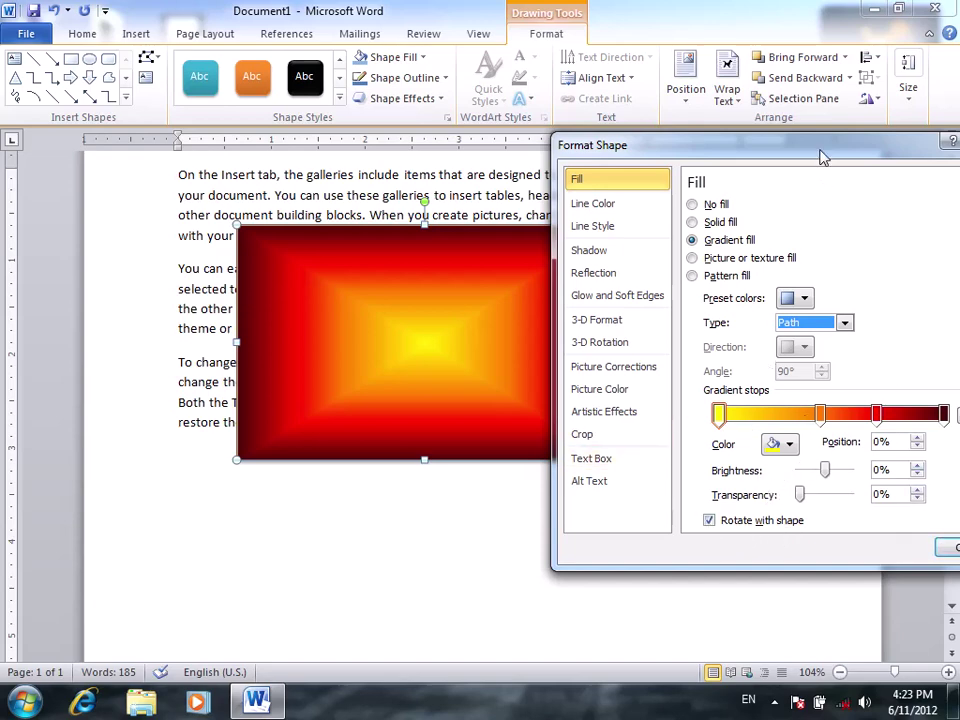
pyautogui.moveTo(820, 155); pyautogui.dragTo(753, 145)
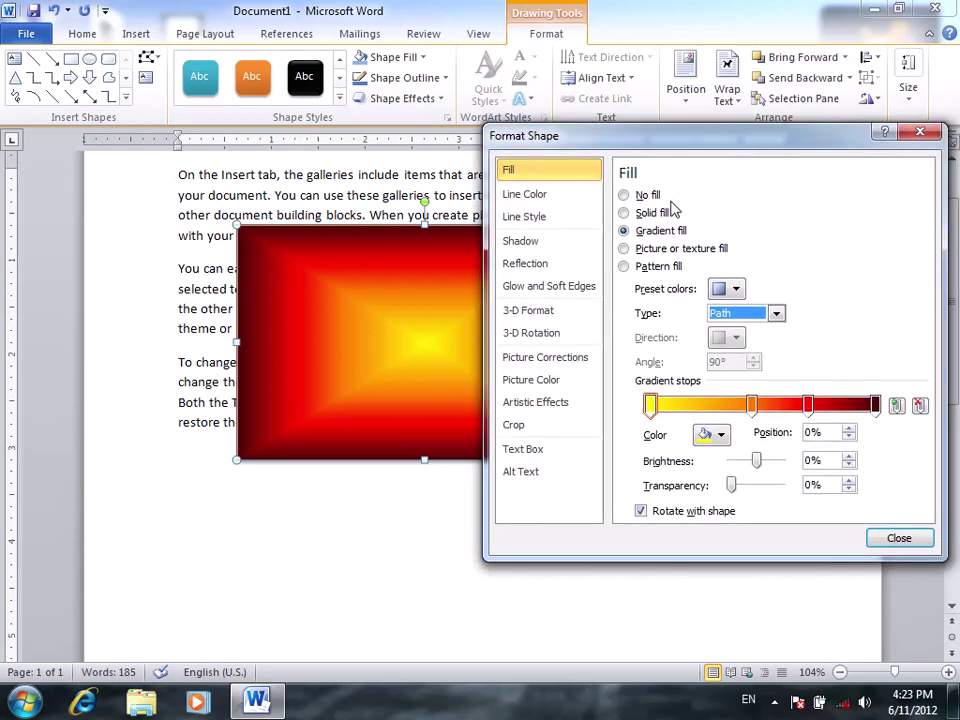
pyautogui.click(897, 539)
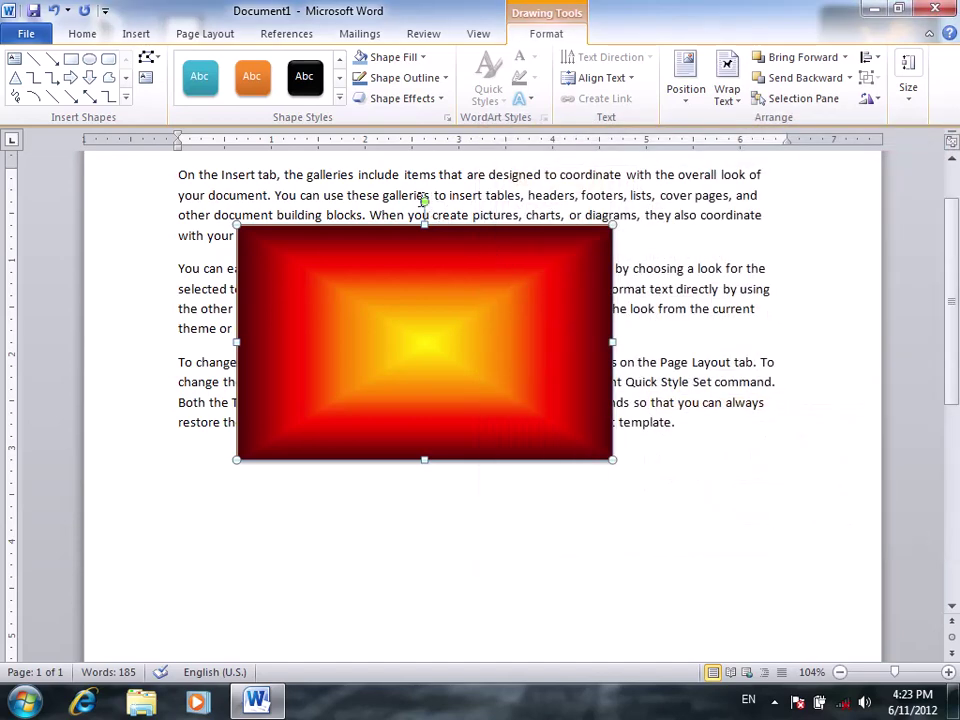
# Turn off Rotate with shape for the fire gradient, testing with a rotation before and after
pyautogui.moveTo(422, 199)
pyautogui.mouseDown()
pyautogui.moveTo(483, 217)
pyautogui.moveTo(545, 265)
pyautogui.mouseUp()
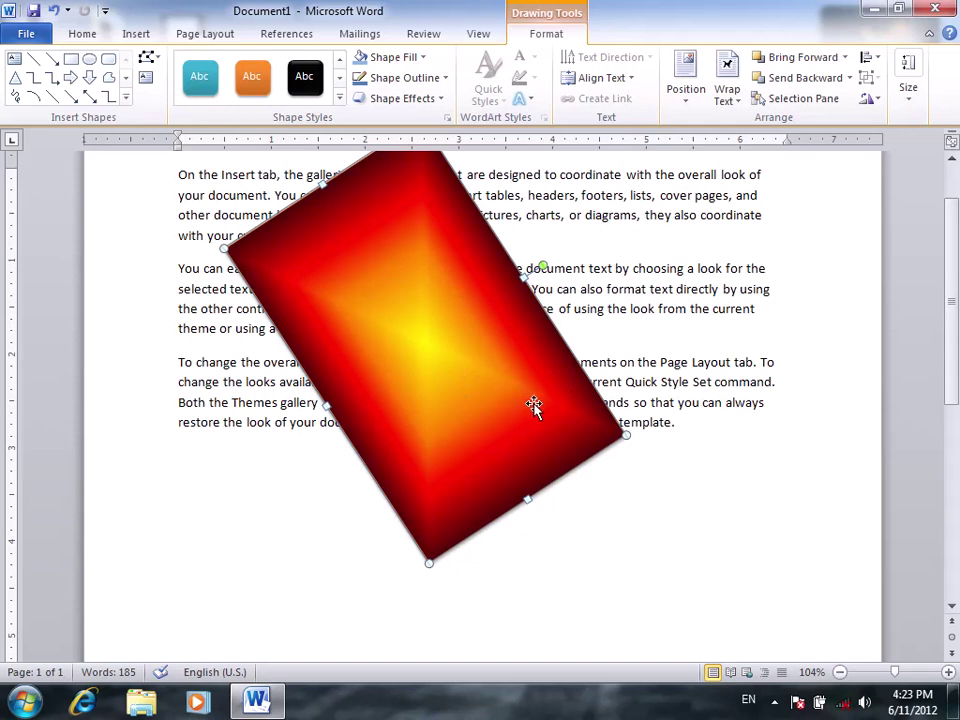
pyautogui.hotkey('ctrl', 'z')
pyautogui.hotkey('ctrl', 'z')
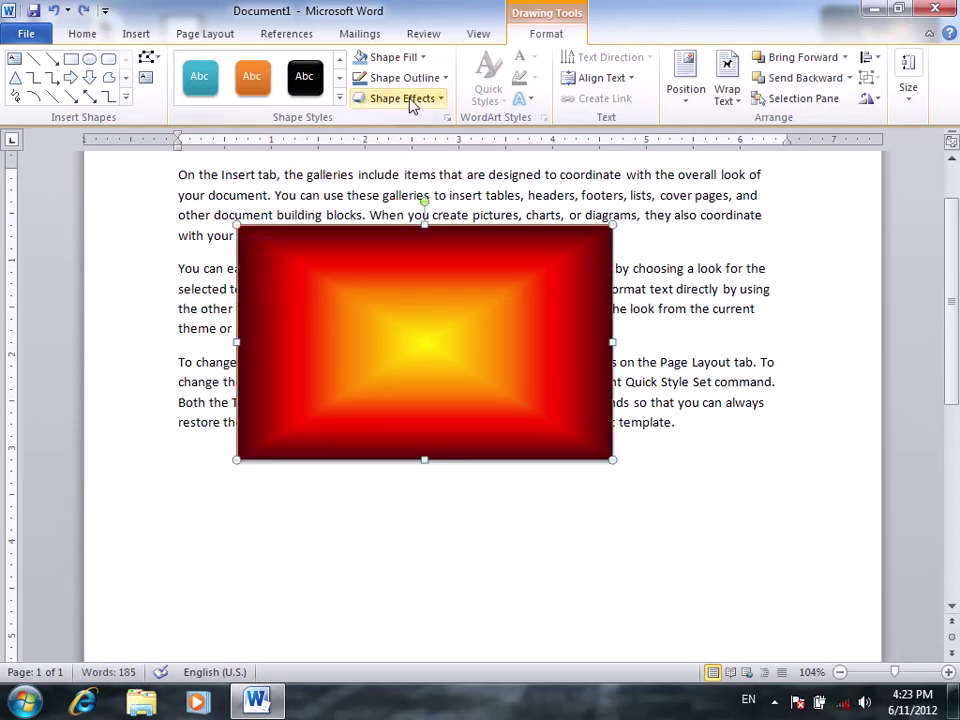
pyautogui.click(421, 58)
pyautogui.moveTo(403, 277)
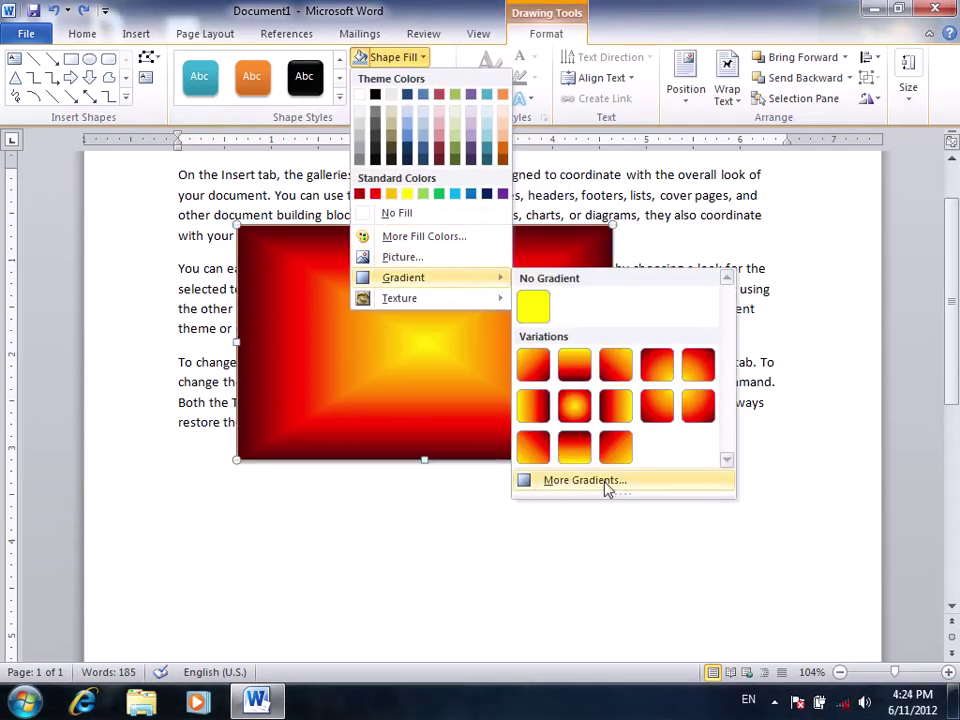
pyautogui.click(600, 484)
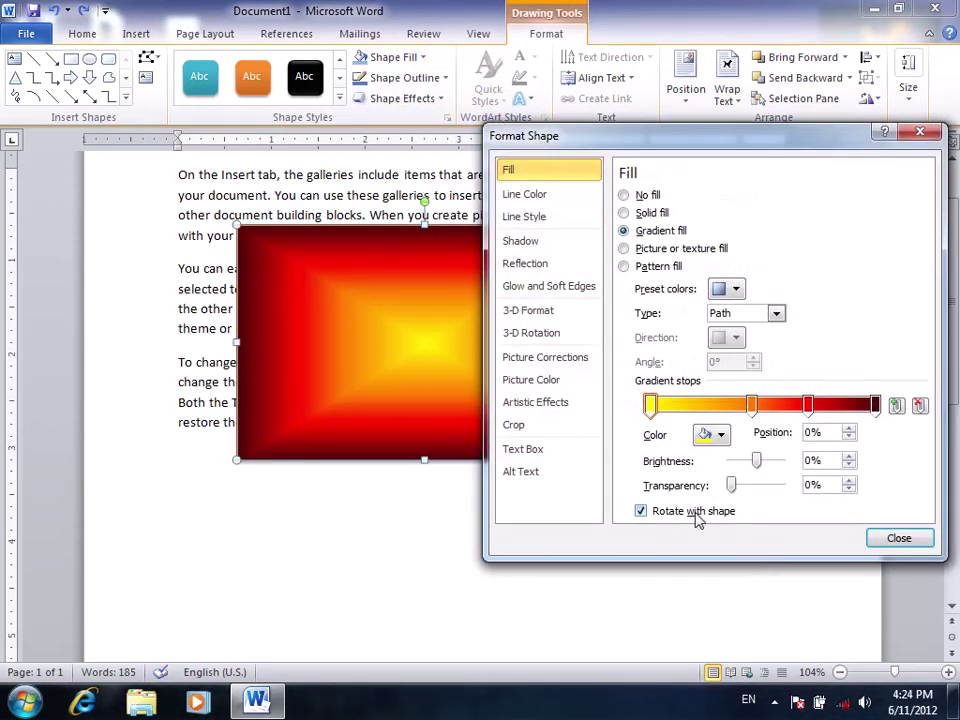
pyautogui.click(699, 516)
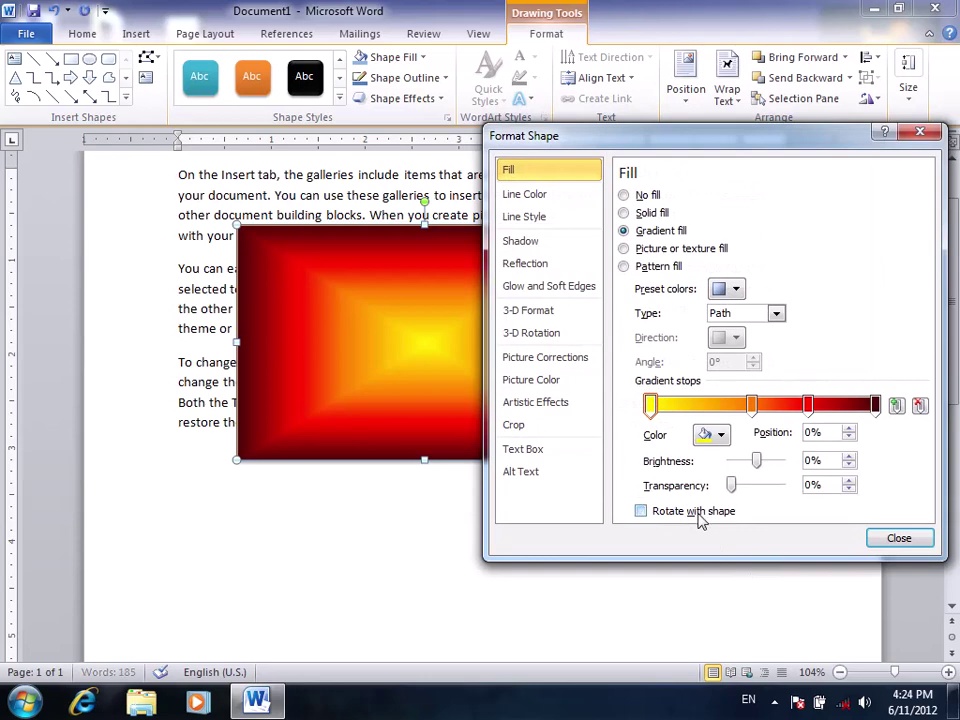
pyautogui.click(876, 539)
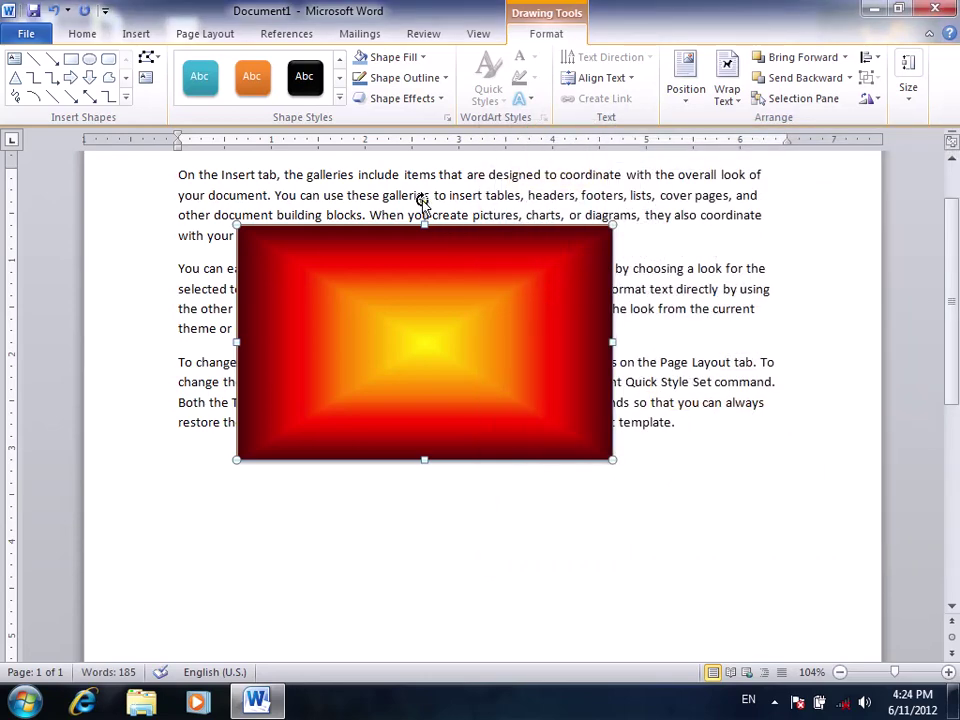
pyautogui.moveTo(421, 200); pyautogui.dragTo(514, 238)
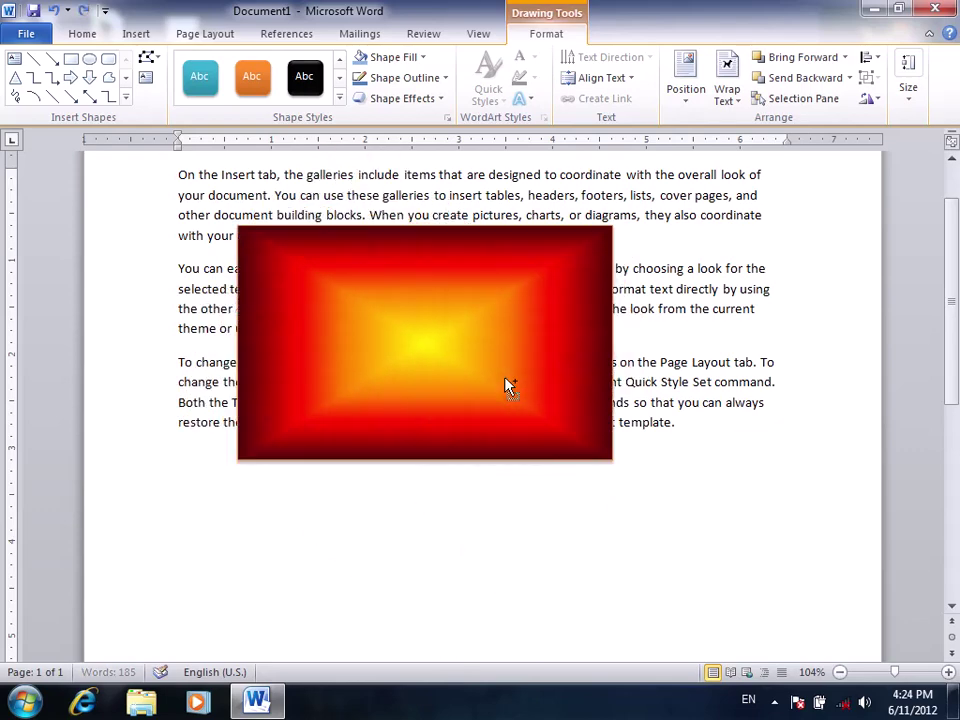
# Change the fire gradient's type to Linear for a diagonal yellow-to-dark-red blend
pyautogui.click(320, 295)
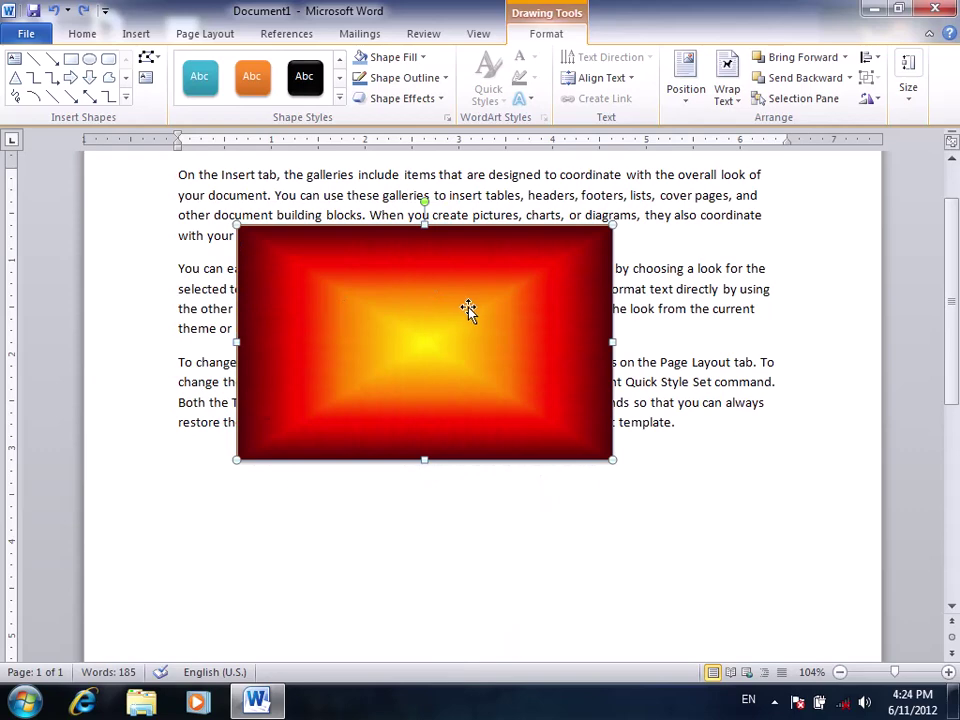
pyautogui.click(405, 57)
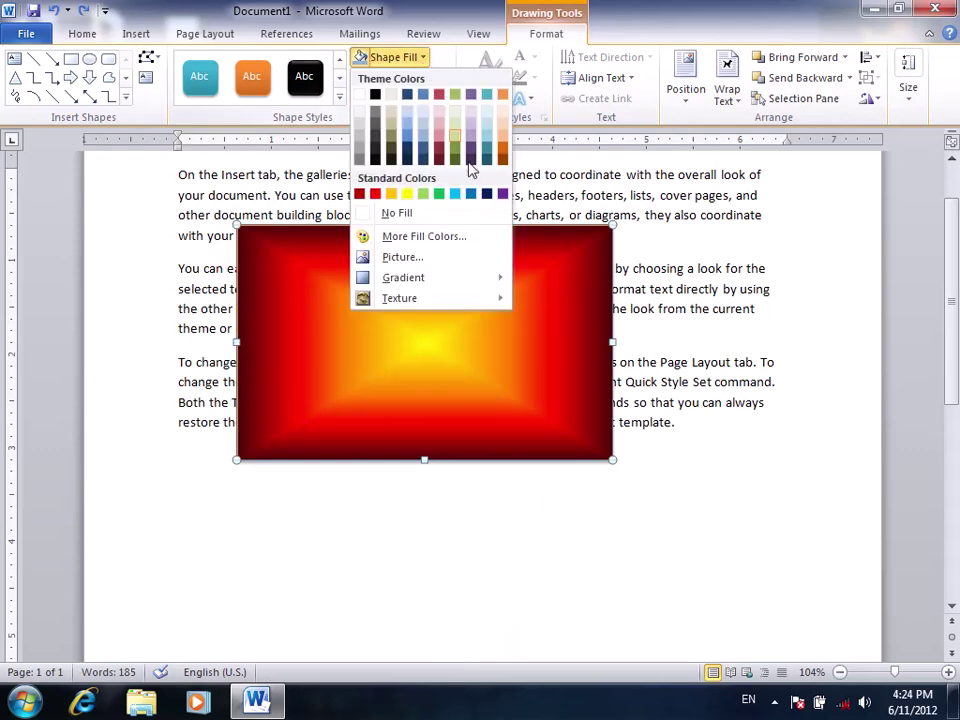
pyautogui.click(643, 484)
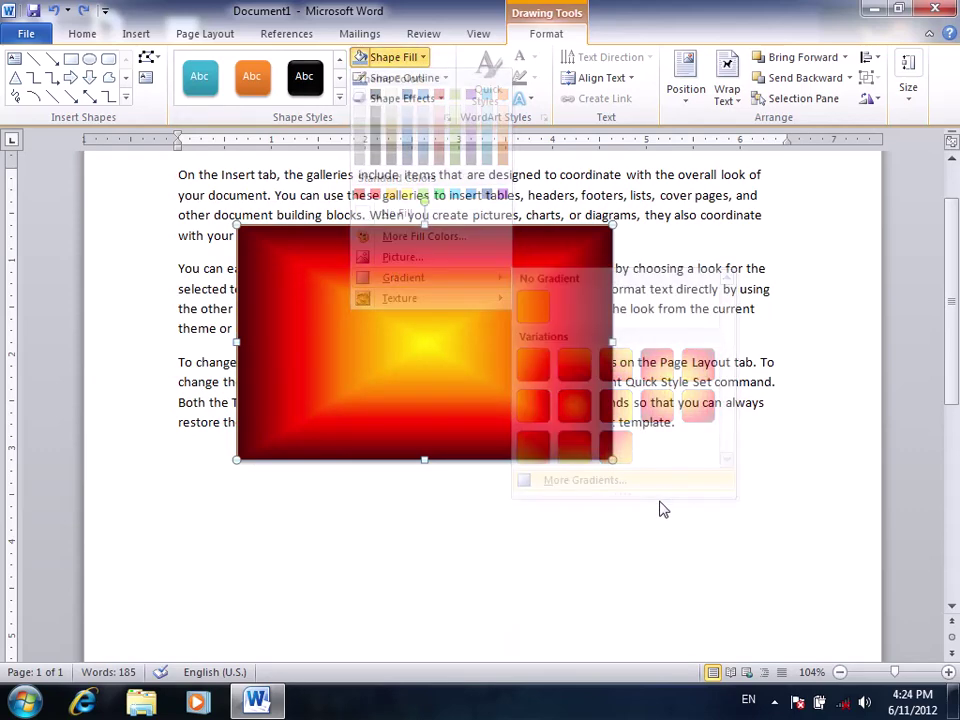
pyautogui.click(775, 313)
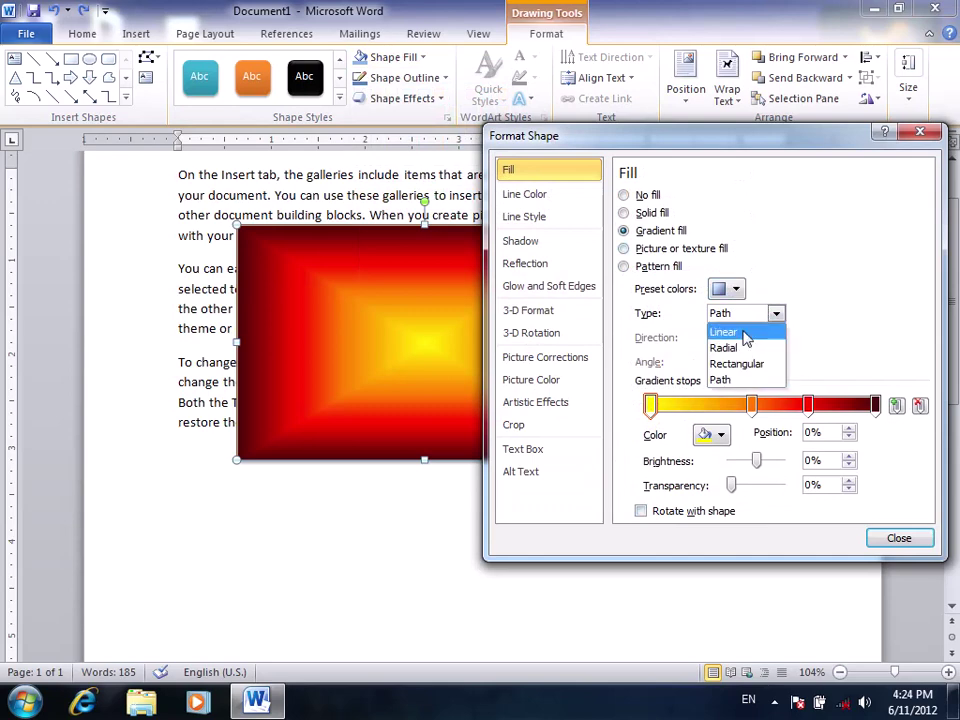
pyautogui.click(745, 328)
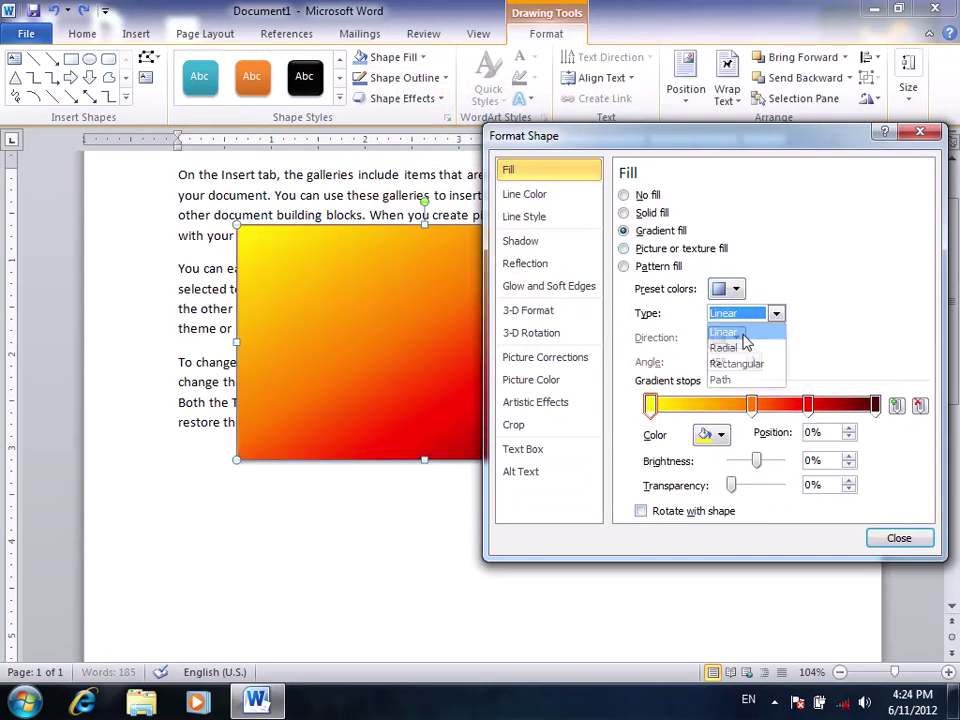
pyautogui.click(884, 541)
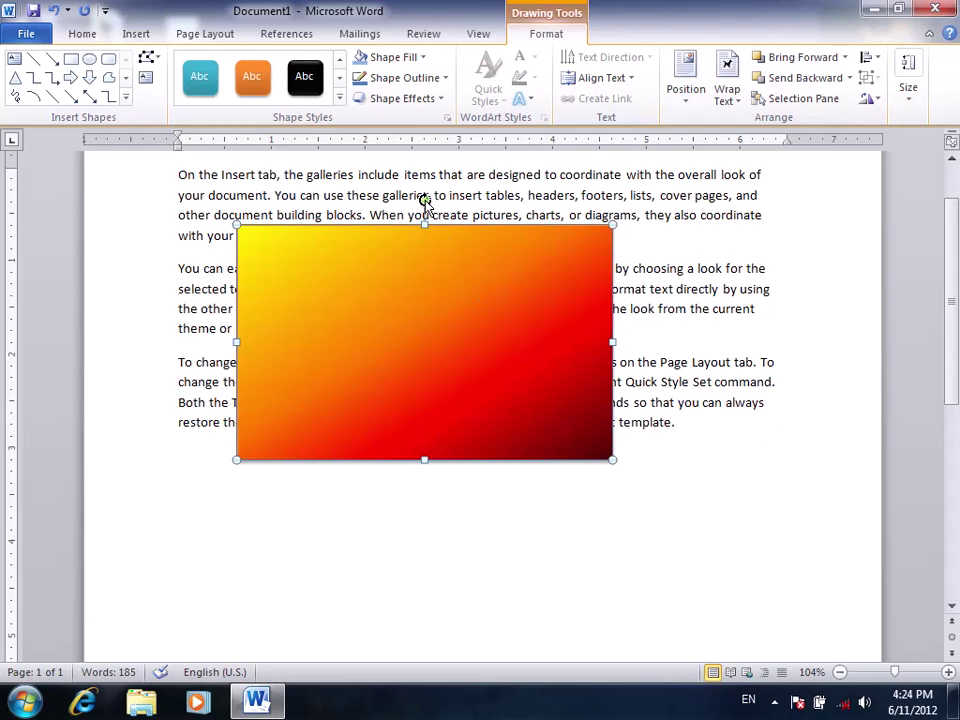
pyautogui.moveTo(424, 200)
pyautogui.mouseDown()
pyautogui.moveTo(472, 203)
pyautogui.moveTo(506, 231)
pyautogui.mouseUp()
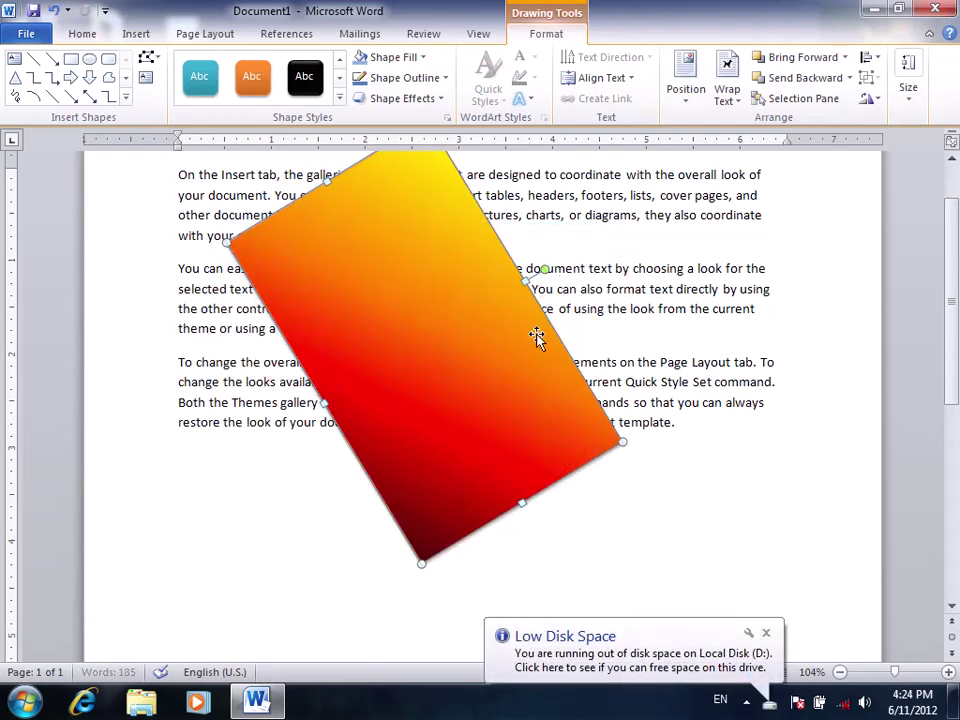
# Undo the rectangle's rotation so it sits upright, then review its gradient settings
pyautogui.moveTo(547, 267); pyautogui.dragTo(442, 158)
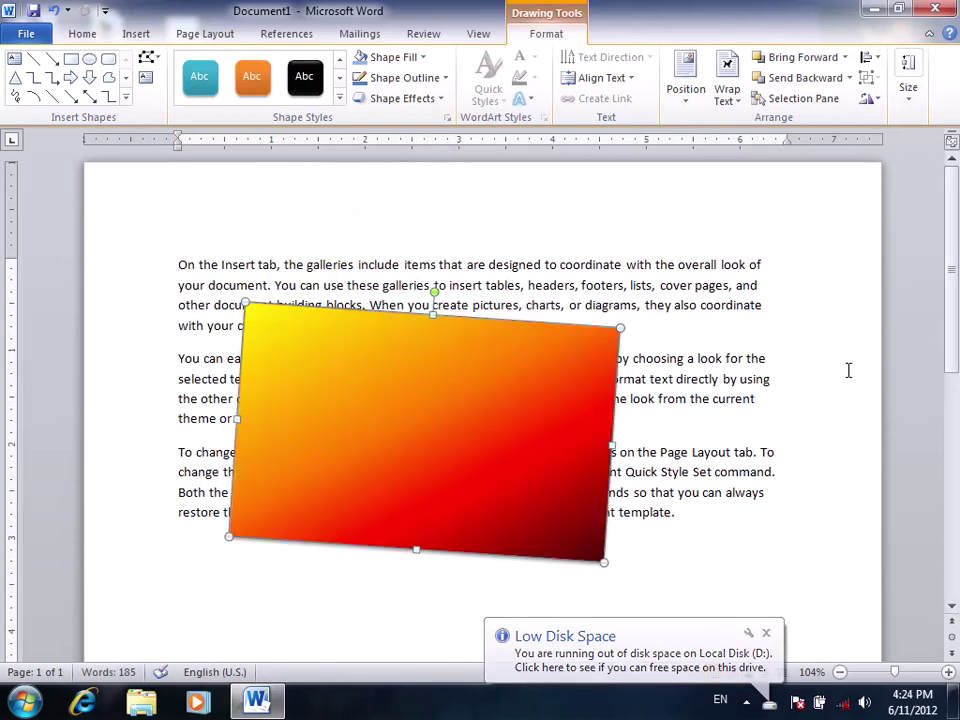
pyautogui.hotkey('ctrl', 'z')
pyautogui.hotkey('ctrl', 'y')
pyautogui.hotkey('ctrl', 'z')
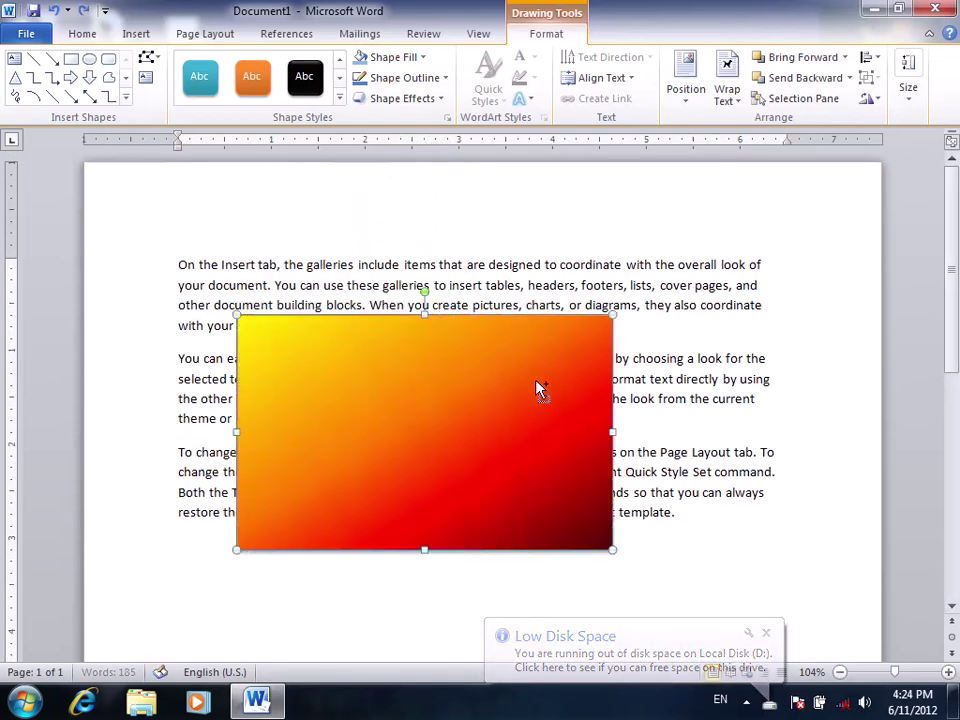
pyautogui.click(395, 57)
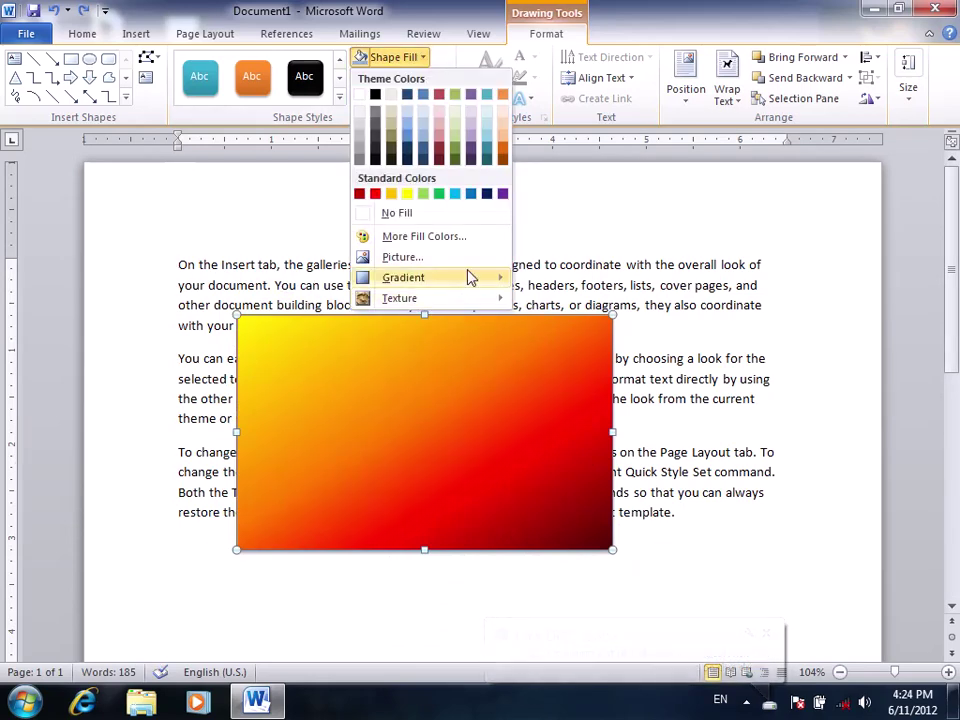
pyautogui.moveTo(403, 277)
pyautogui.click(577, 482)
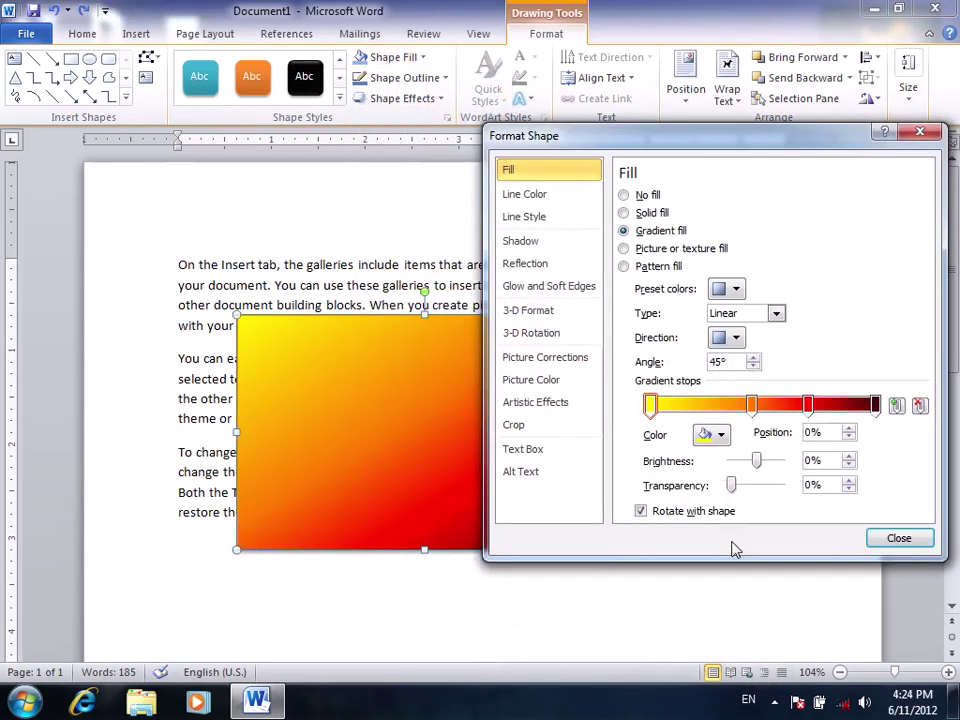
pyautogui.click(885, 539)
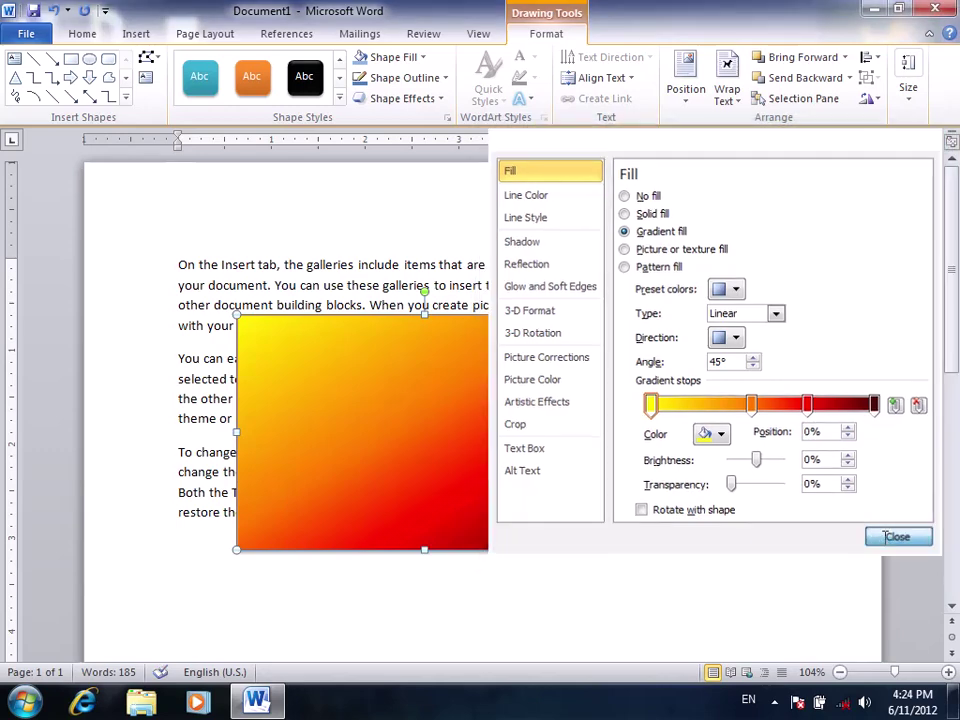
# Test tilting the rectangle to several clockwise angles with the rotation handle
pyautogui.moveTo(424, 291)
pyautogui.mouseDown()
pyautogui.moveTo(499, 315)
pyautogui.moveTo(550, 368)
pyautogui.mouseUp()
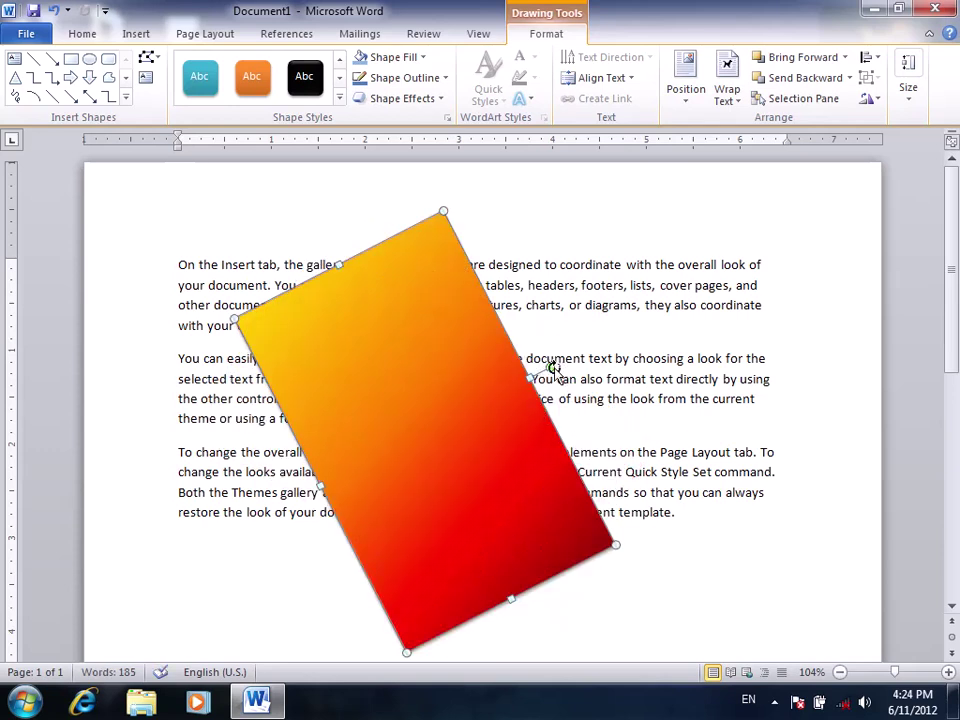
pyautogui.moveTo(555, 373)
pyautogui.mouseDown()
pyautogui.moveTo(565, 445)
pyautogui.moveTo(545, 492)
pyautogui.mouseUp()
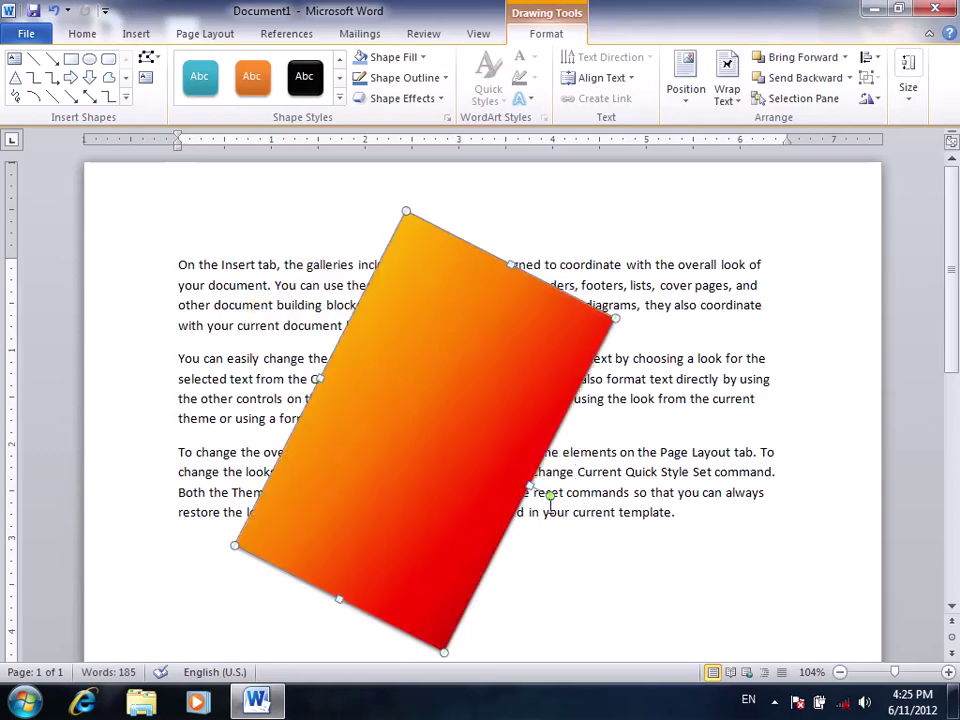
pyautogui.moveTo(552, 497)
pyautogui.mouseDown()
pyautogui.moveTo(510, 602)
pyautogui.moveTo(500, 575)
pyautogui.moveTo(574, 530)
pyautogui.moveTo(545, 360)
pyautogui.moveTo(560, 545)
pyautogui.mouseUp()
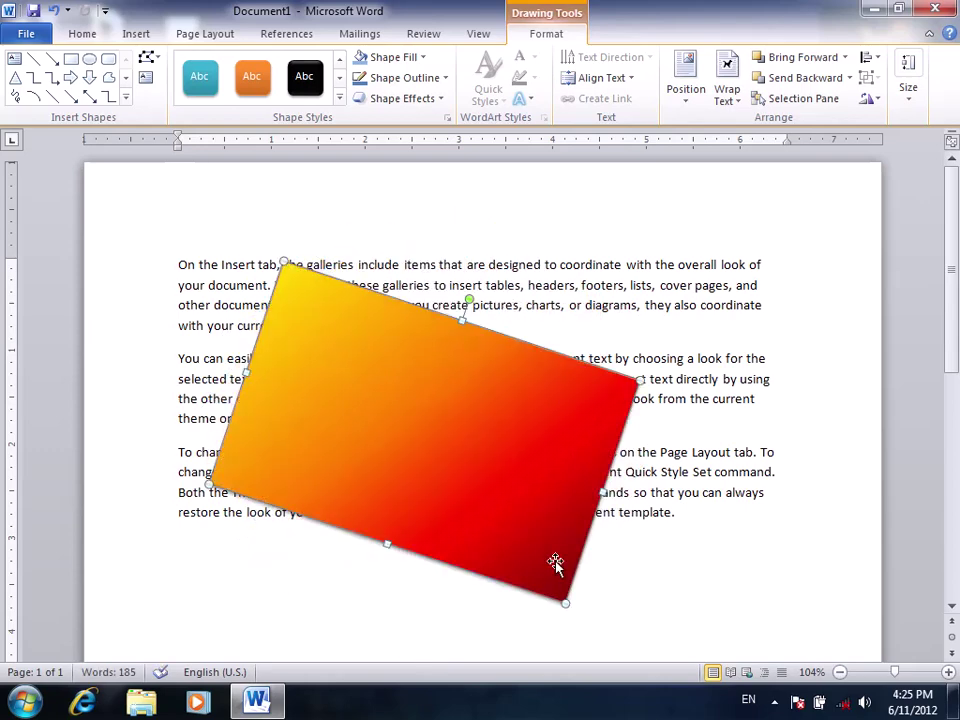
pyautogui.moveTo(477, 298); pyautogui.dragTo(426, 262)
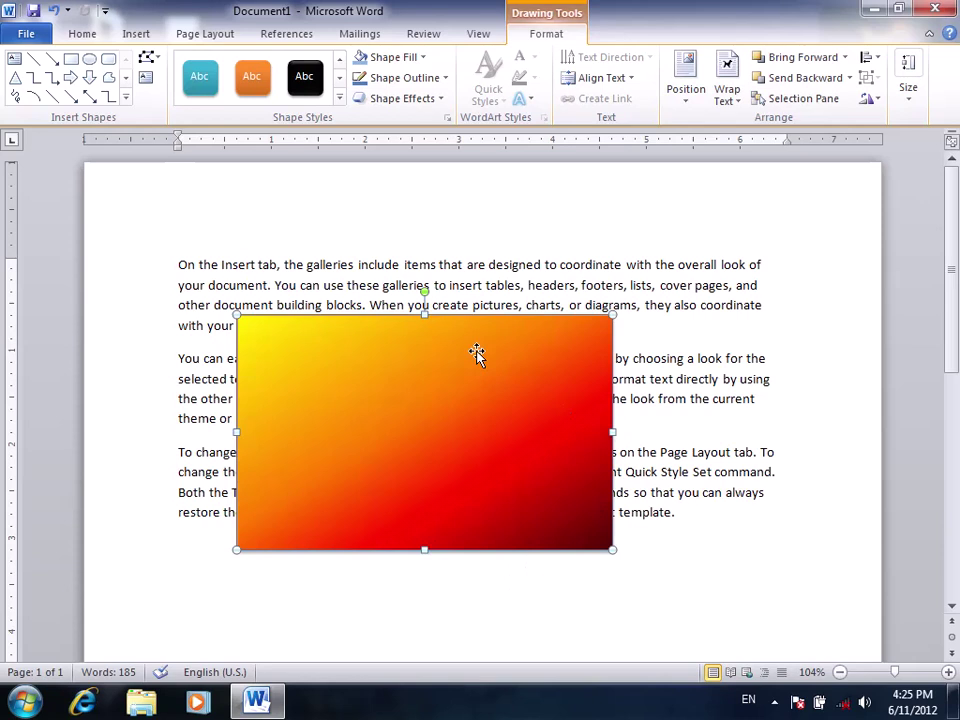
# Reopen Shape Fill with gradient variations showing, undoing an accidental solid fill along the way
pyautogui.click(420, 57)
pyautogui.moveTo(430, 277)
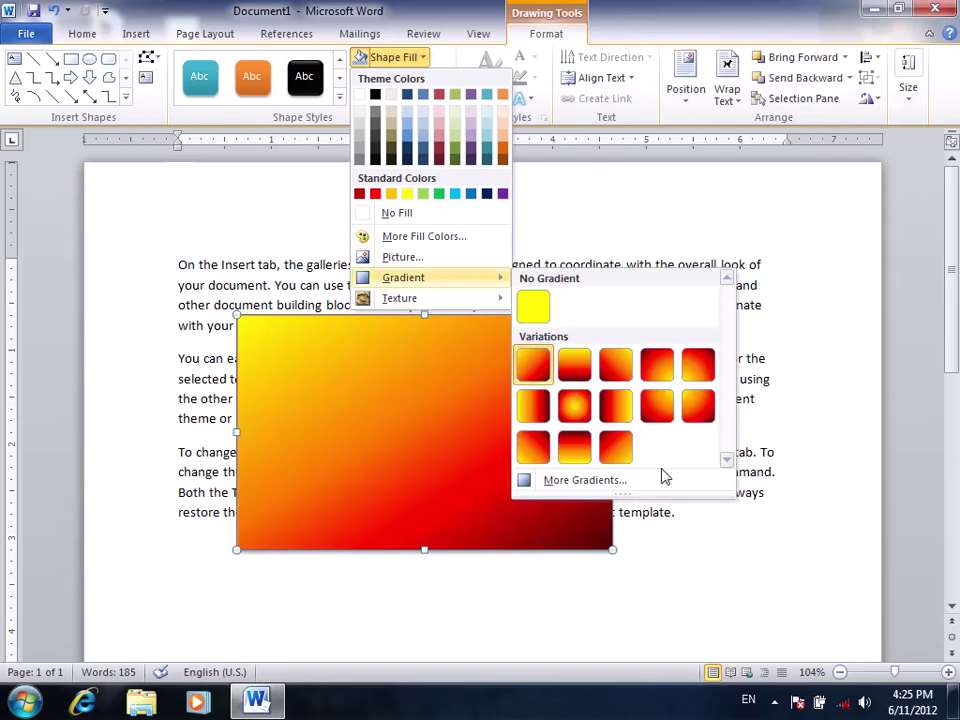
pyautogui.click(662, 479)
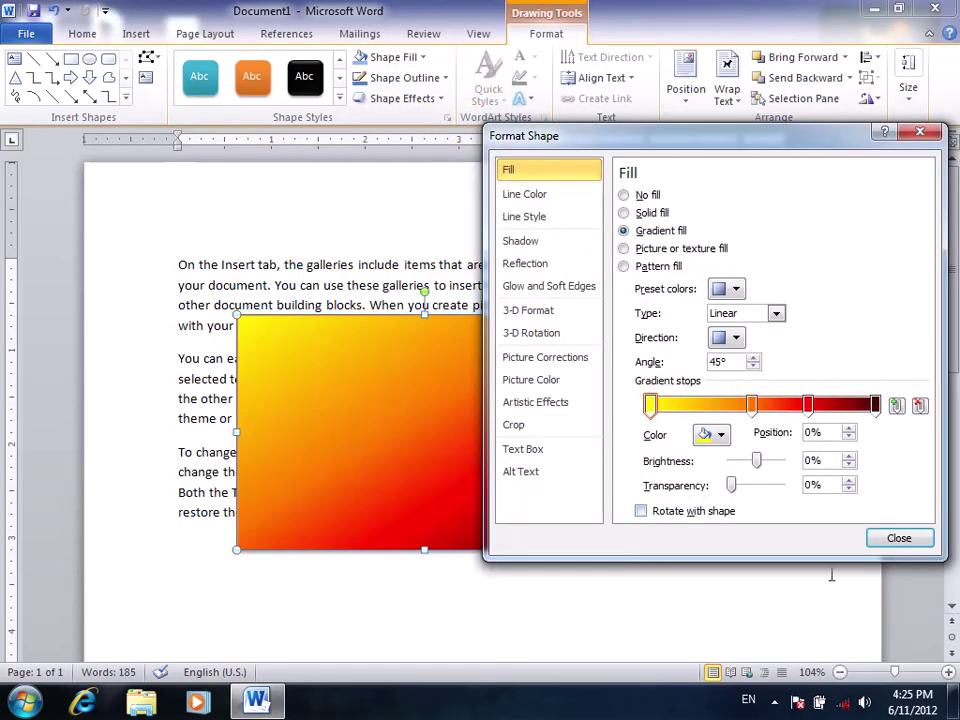
pyautogui.click(899, 538)
pyautogui.click(390, 57)
pyautogui.moveTo(403, 277)
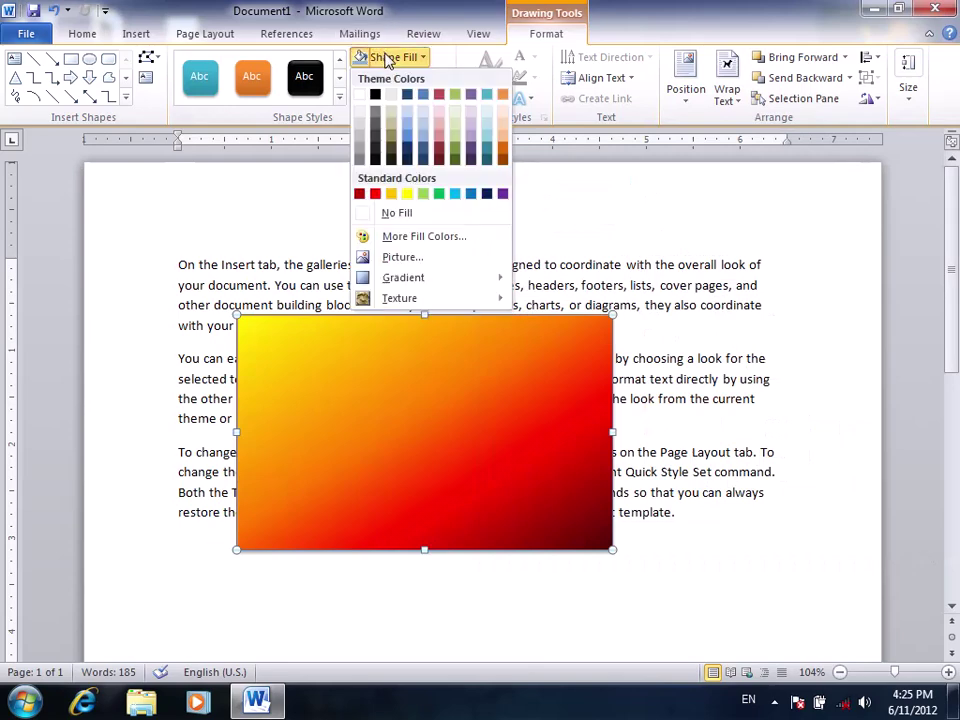
pyautogui.click(400, 444)
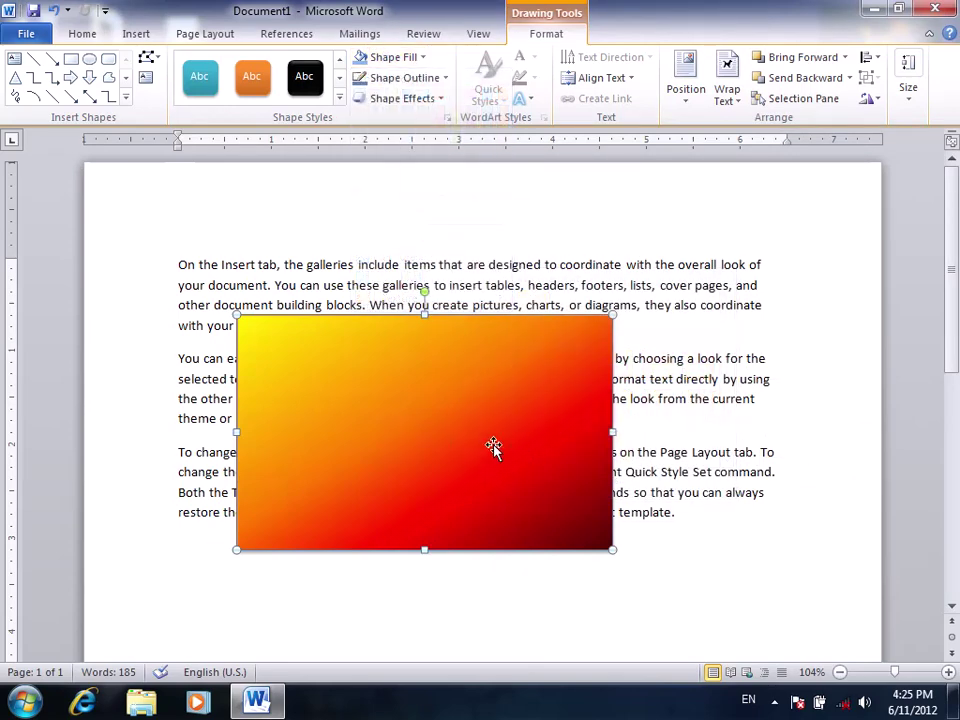
pyautogui.click(375, 57)
pyautogui.hotkey('ctrl', 'z')
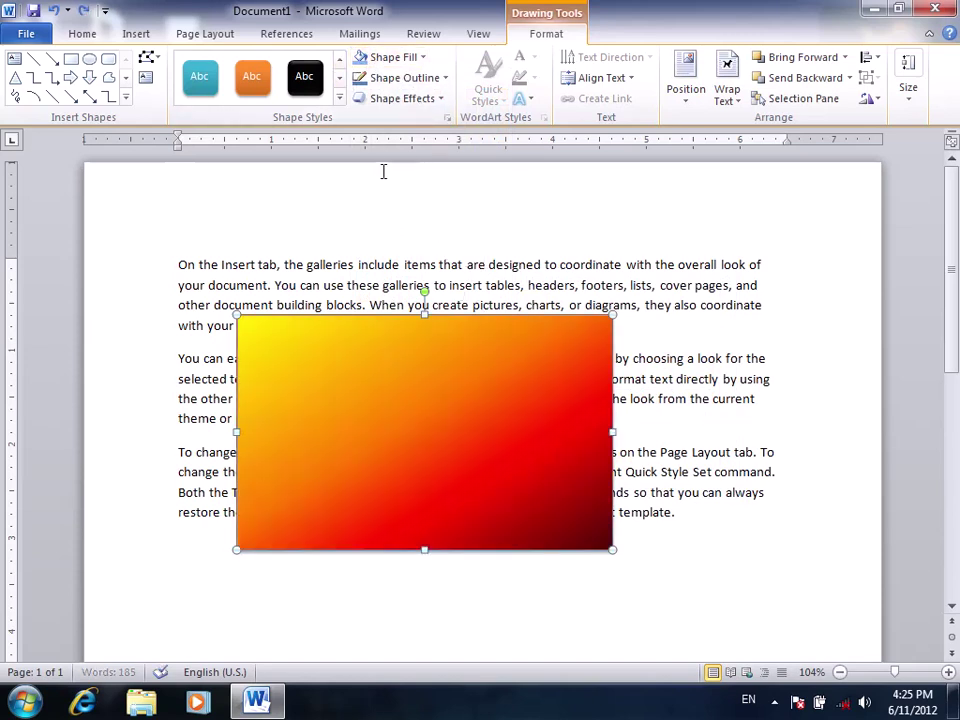
pyautogui.click(420, 57)
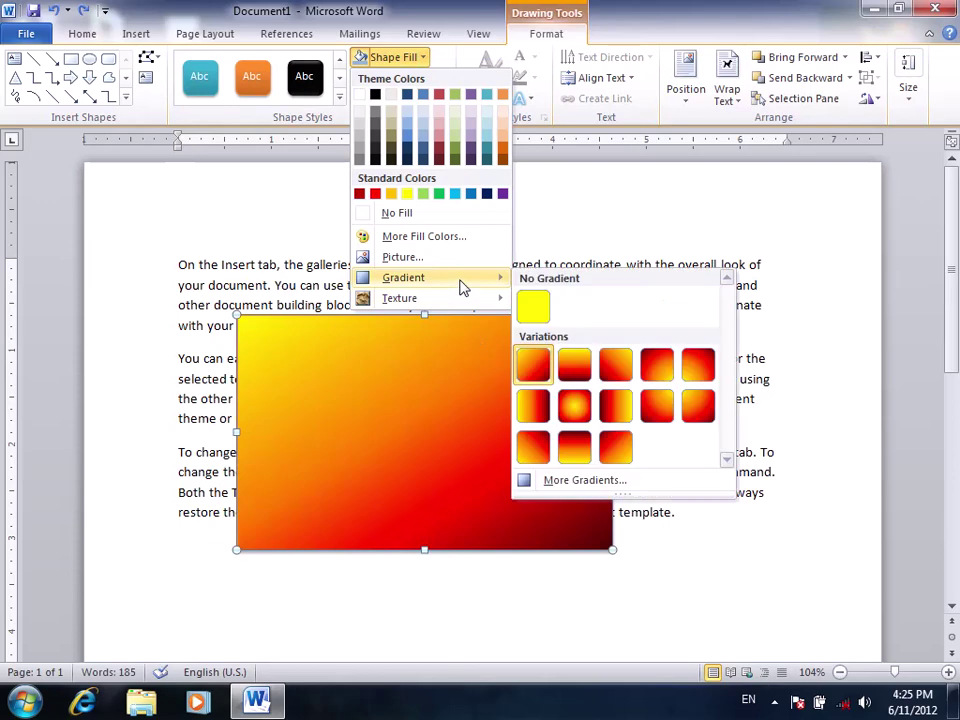
pyautogui.moveTo(430, 298)
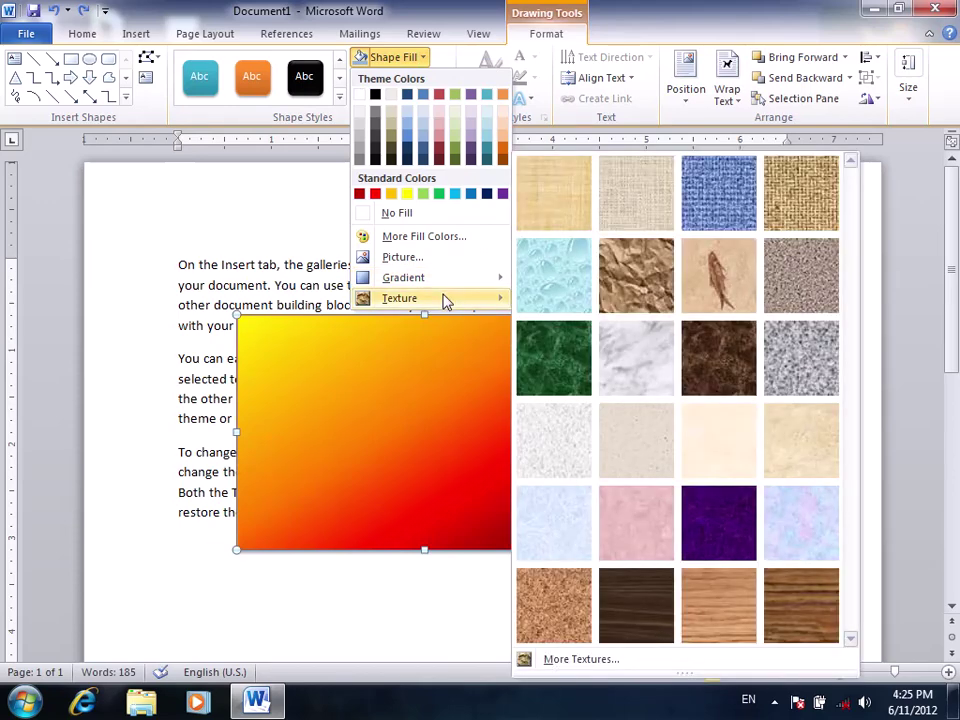
# Apply the Newsprint texture, then open More Textures for the Format Picture fill settings
pyautogui.click(566, 461)
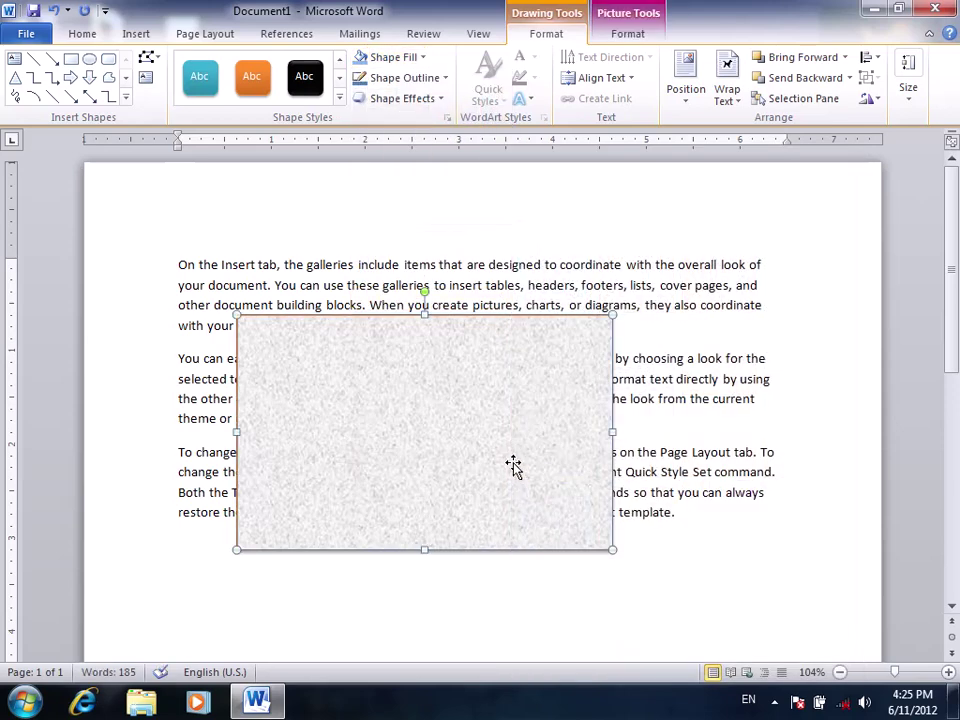
pyautogui.click(407, 62)
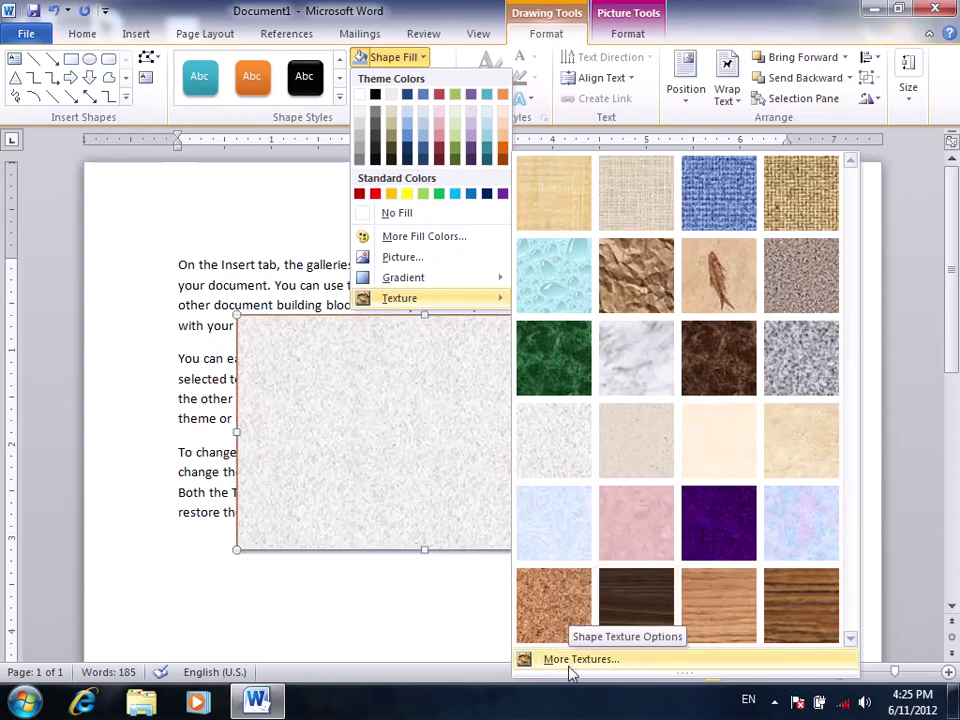
pyautogui.click(570, 664)
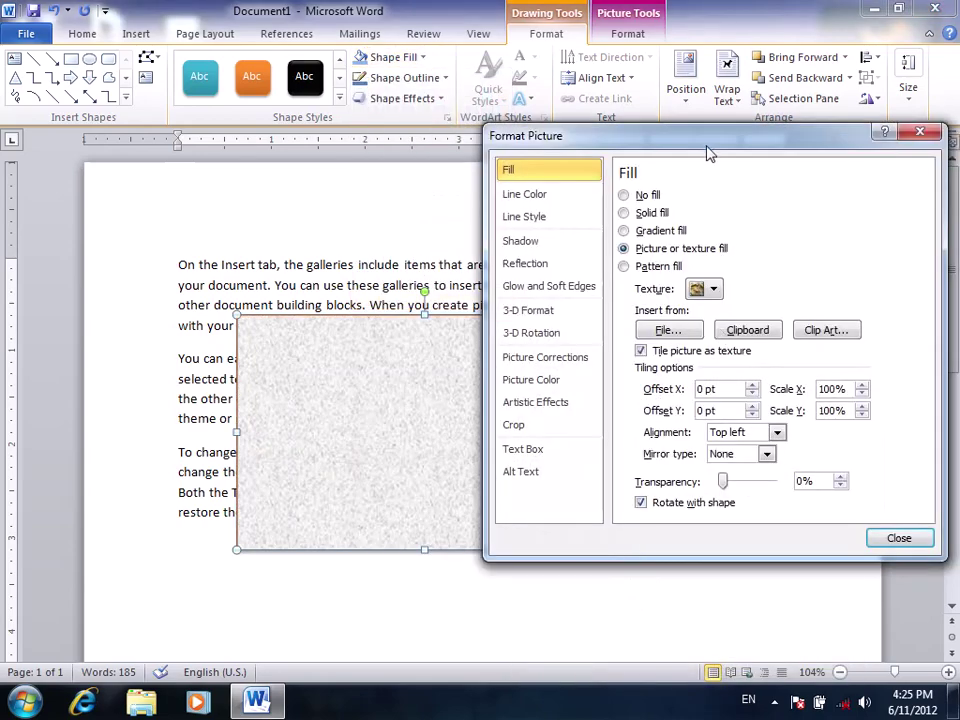
# Load the Hydrangeas photo from Sample Pictures as the rectangle's picture fill
pyautogui.moveTo(707, 152); pyautogui.dragTo(733, 170)
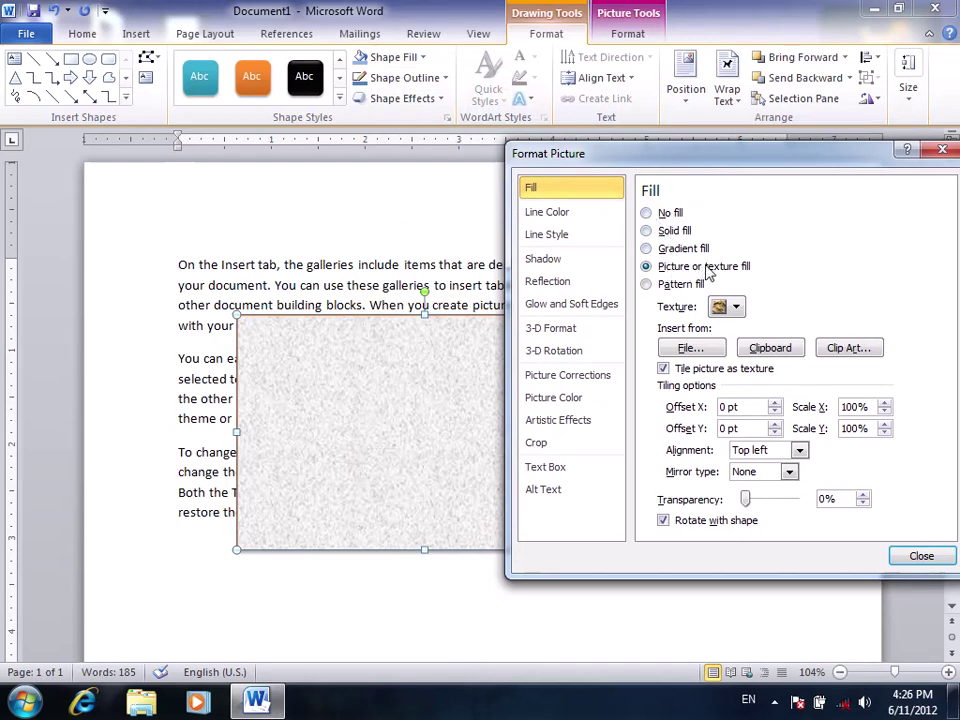
pyautogui.click(692, 348)
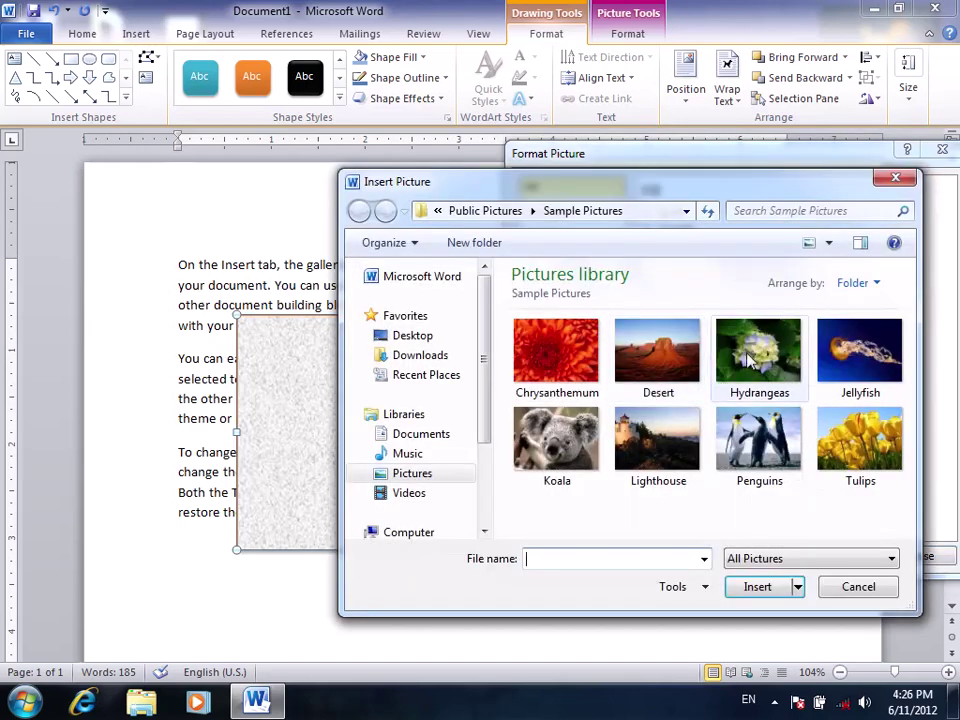
pyautogui.doubleClick(705, 385)
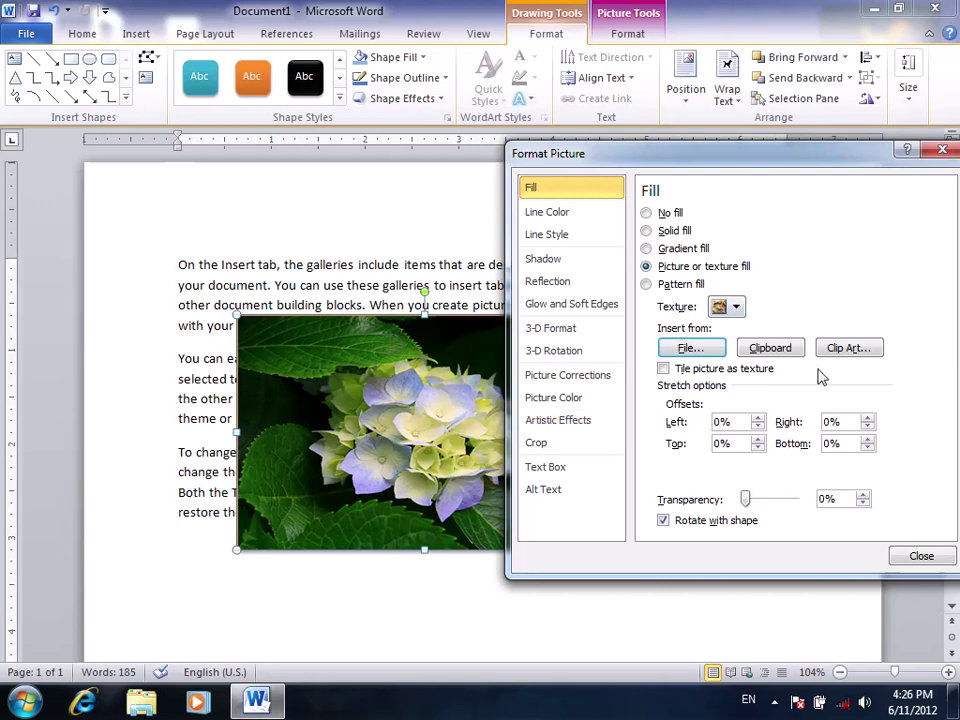
# Check Tile picture as texture so the hydrangea photo tiles at 100% scale
pyautogui.click(405, 400)
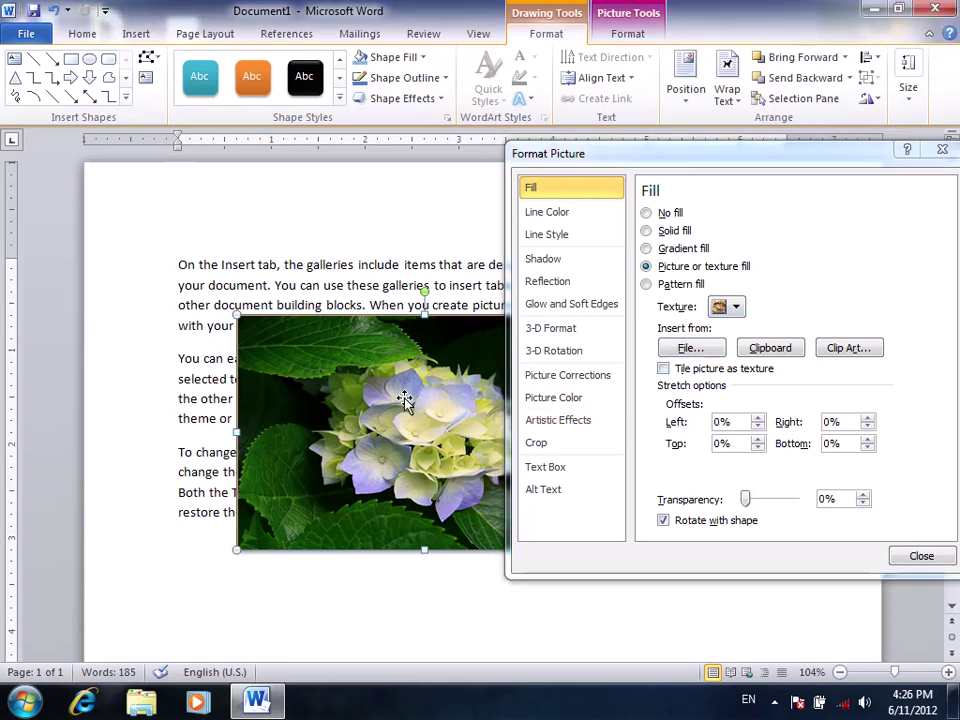
pyautogui.click(737, 425)
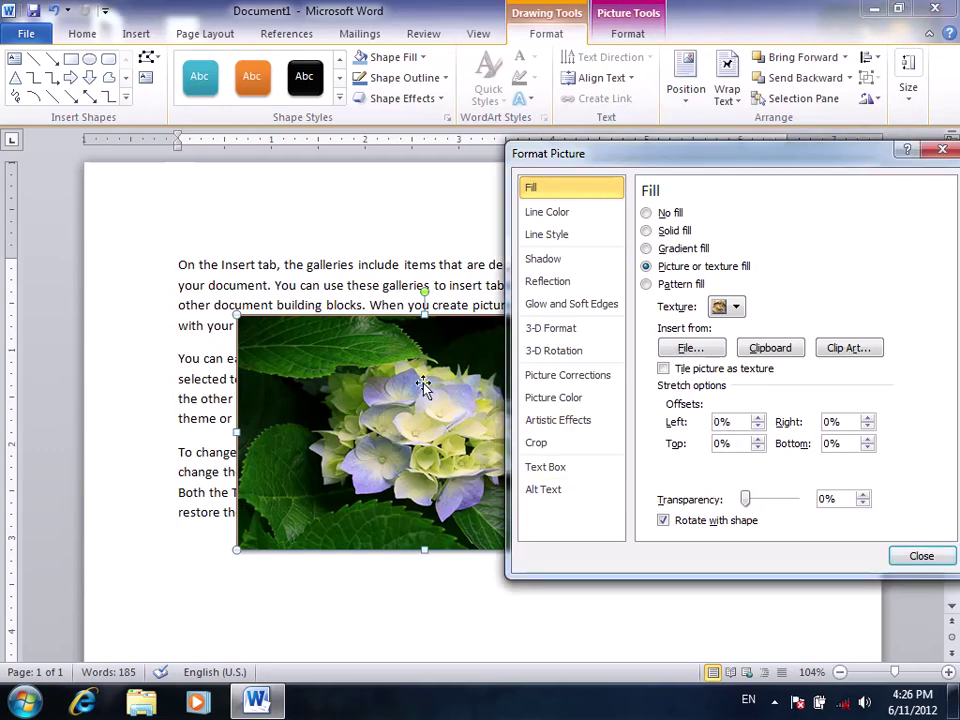
pyautogui.doubleClick(722, 421)
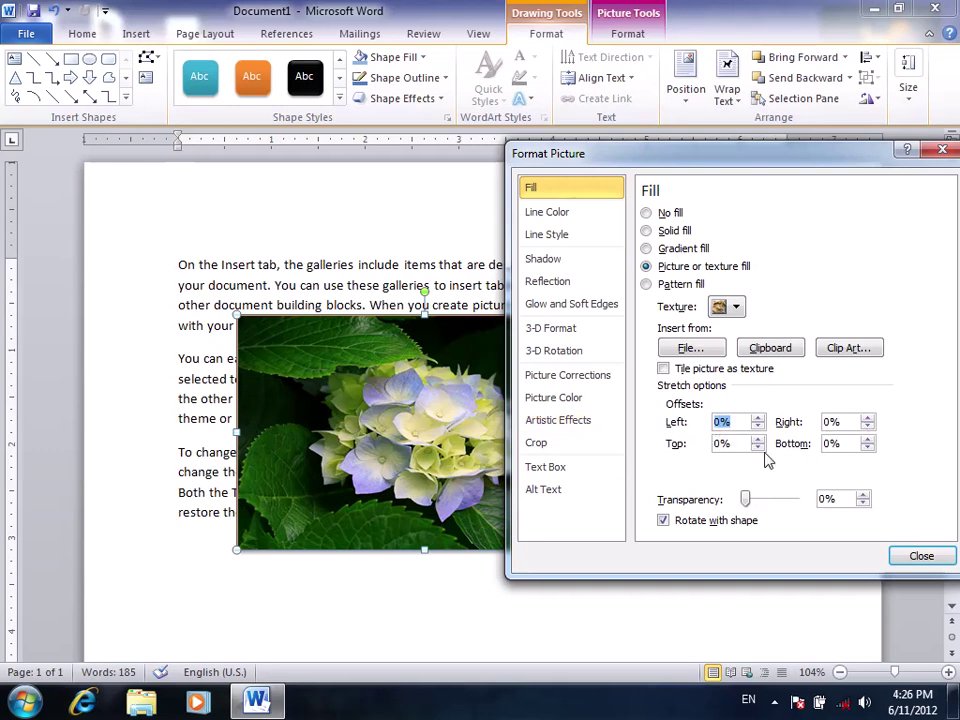
pyautogui.click(729, 369)
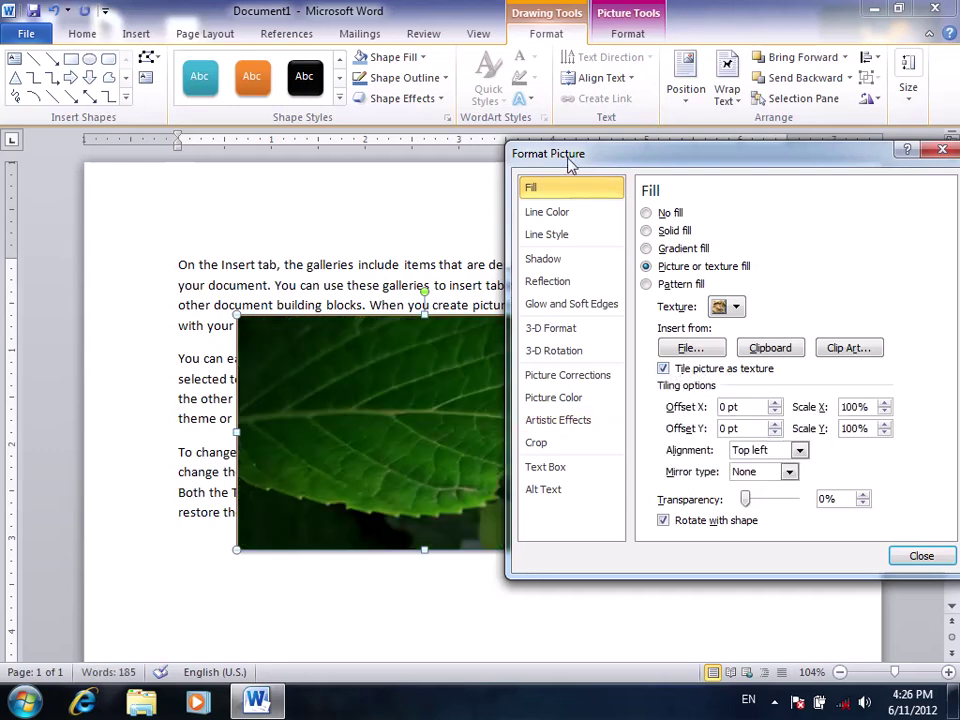
pyautogui.moveTo(570, 165); pyautogui.dragTo(710, 151)
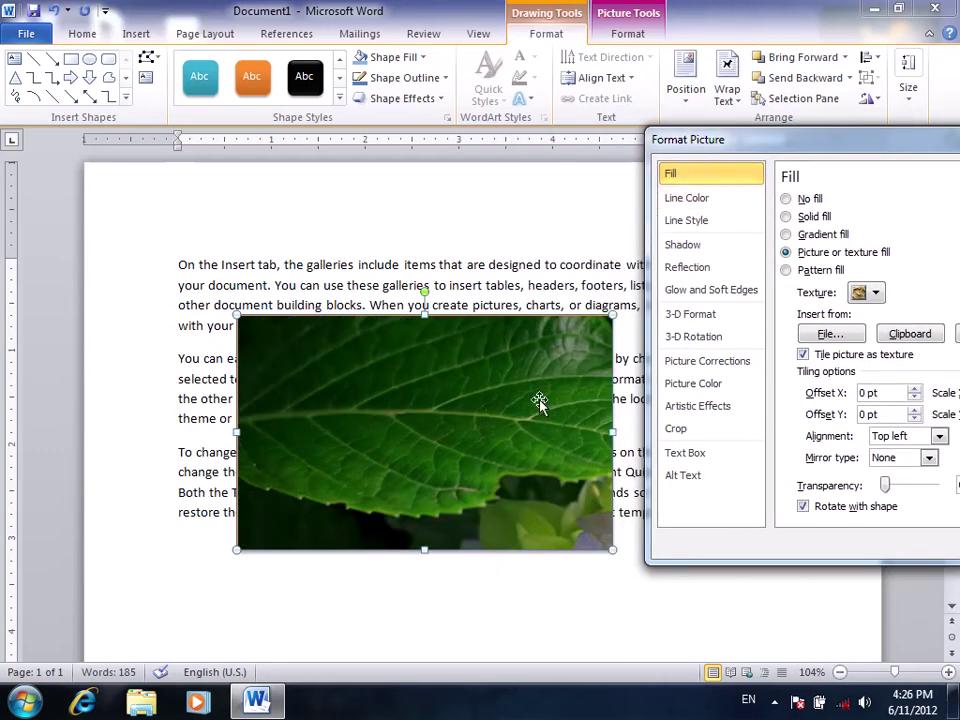
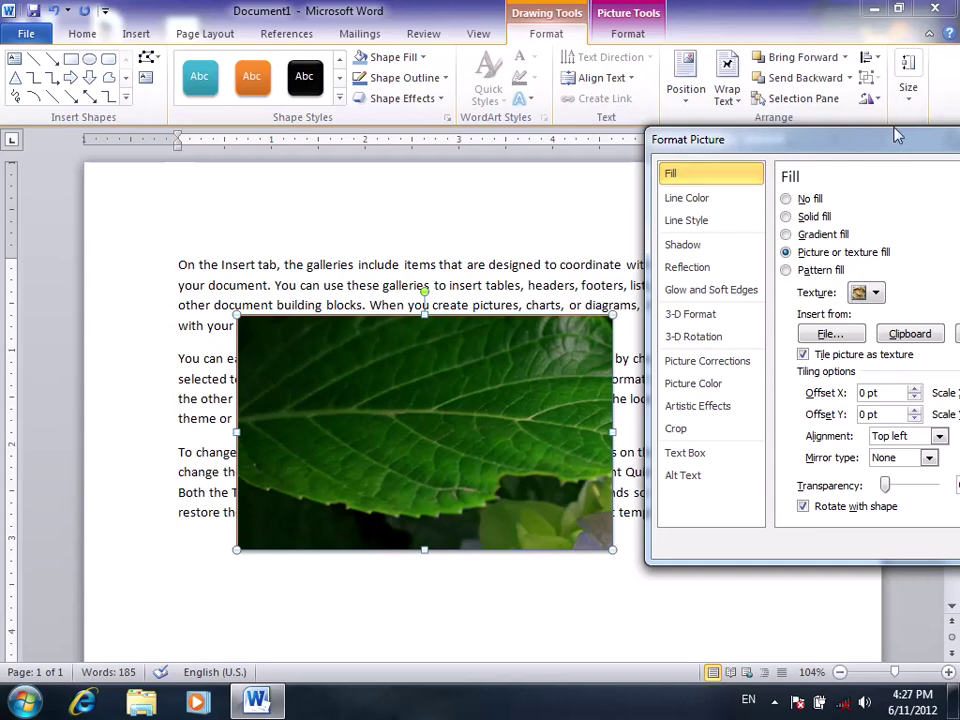
# Fill the shape with the clip-art picture of a man at an eye-test machine
pyautogui.moveTo(876, 158); pyautogui.dragTo(724, 135)
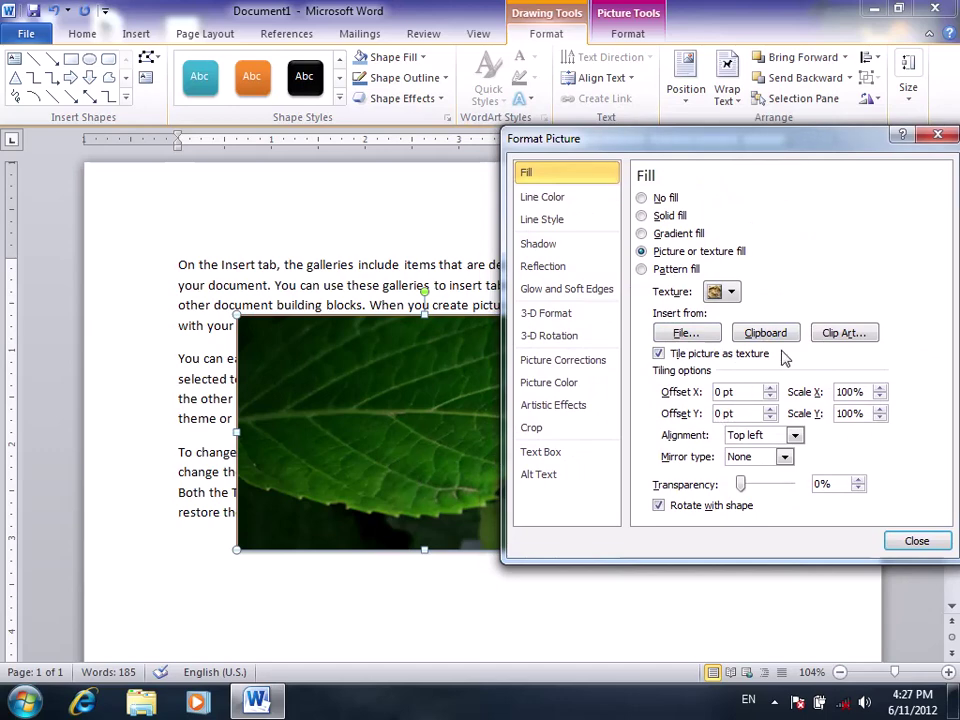
pyautogui.click(777, 338)
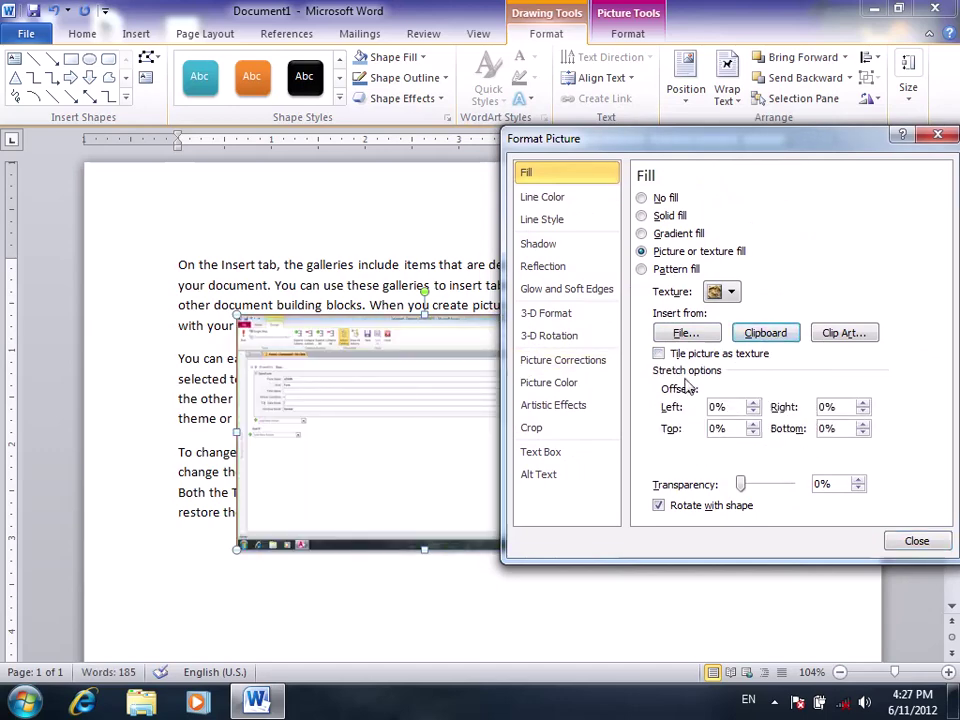
pyautogui.moveTo(681, 150); pyautogui.dragTo(678, 160)
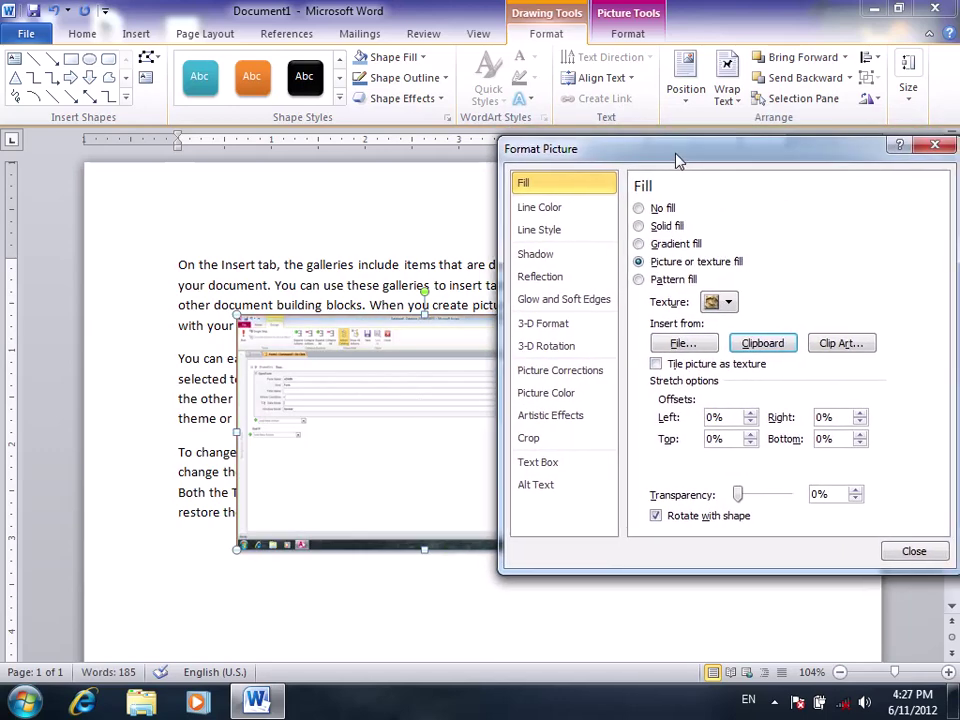
pyautogui.click(838, 344)
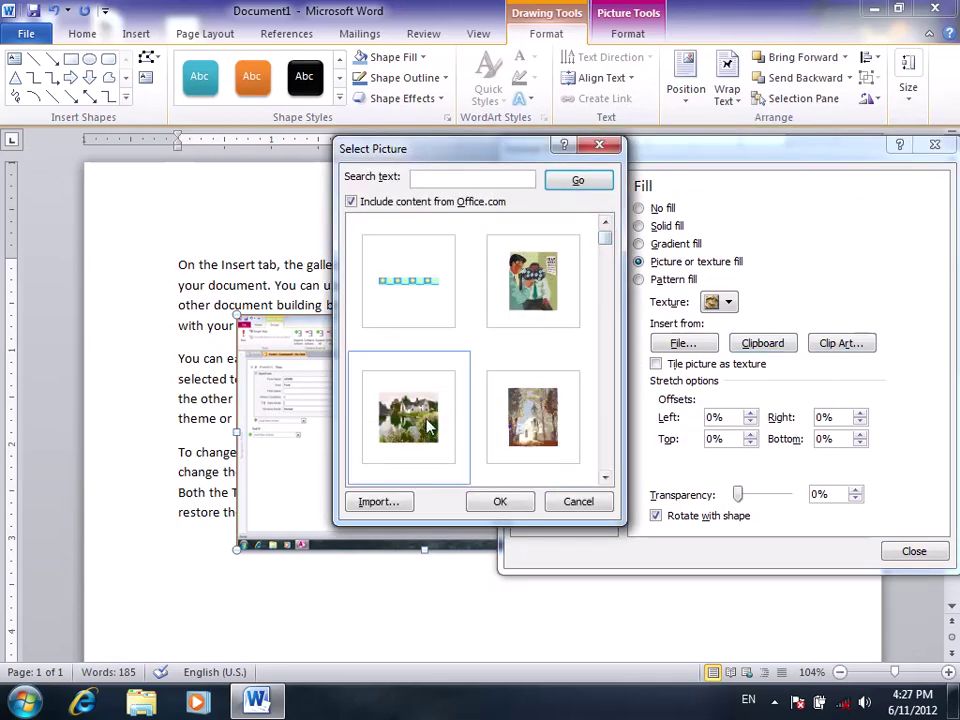
pyautogui.click(530, 340)
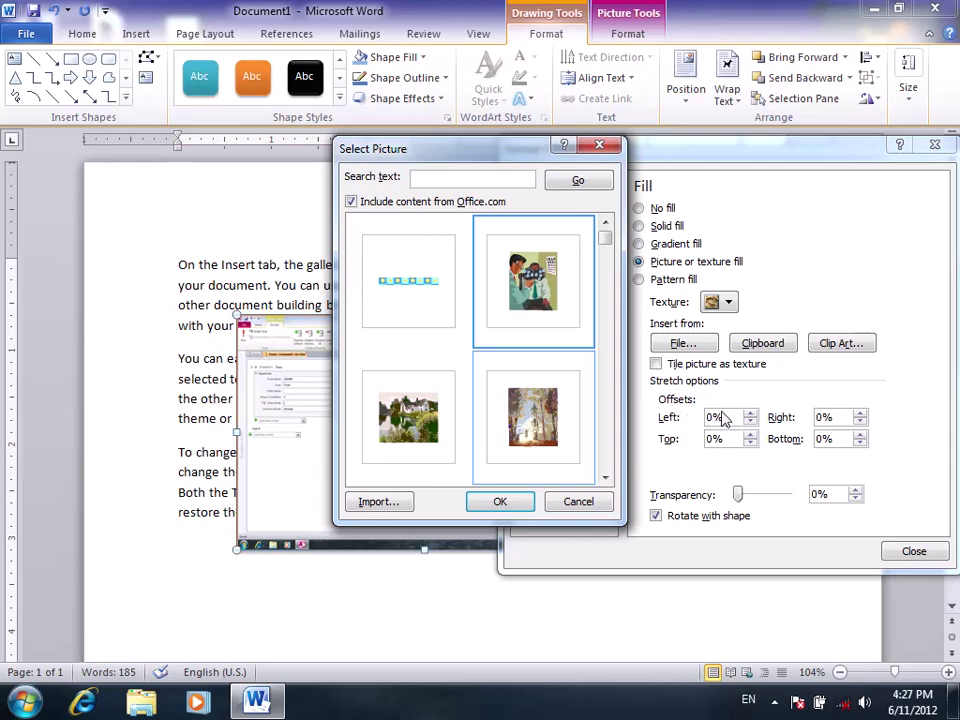
pyautogui.click(495, 505)
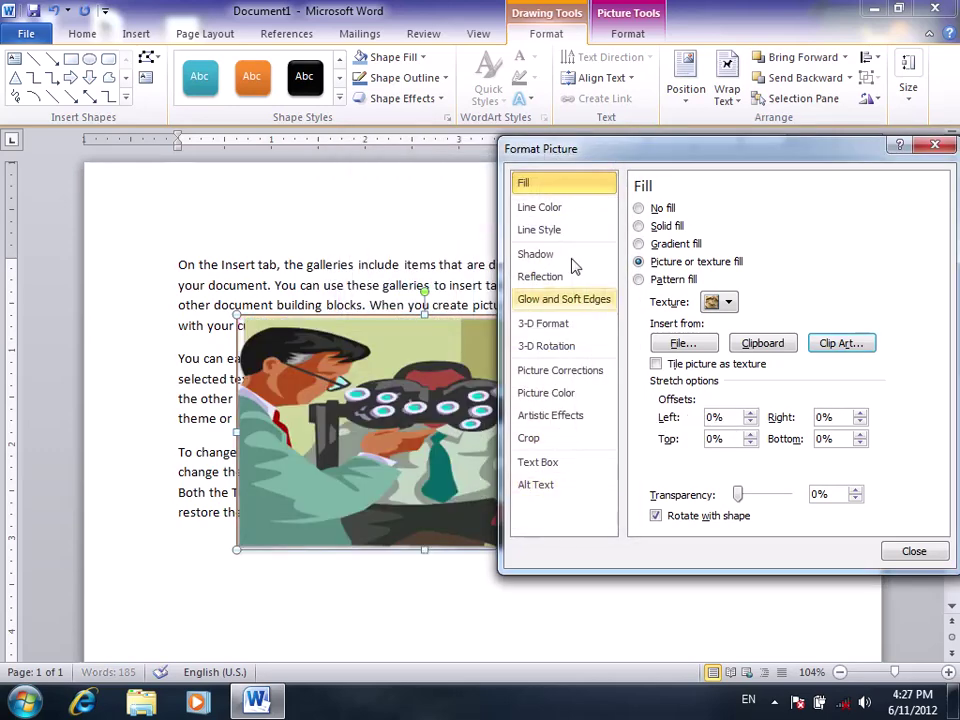
# Tile the clip-art fill and set its horizontal offset to 10 pt
pyautogui.click(692, 364)
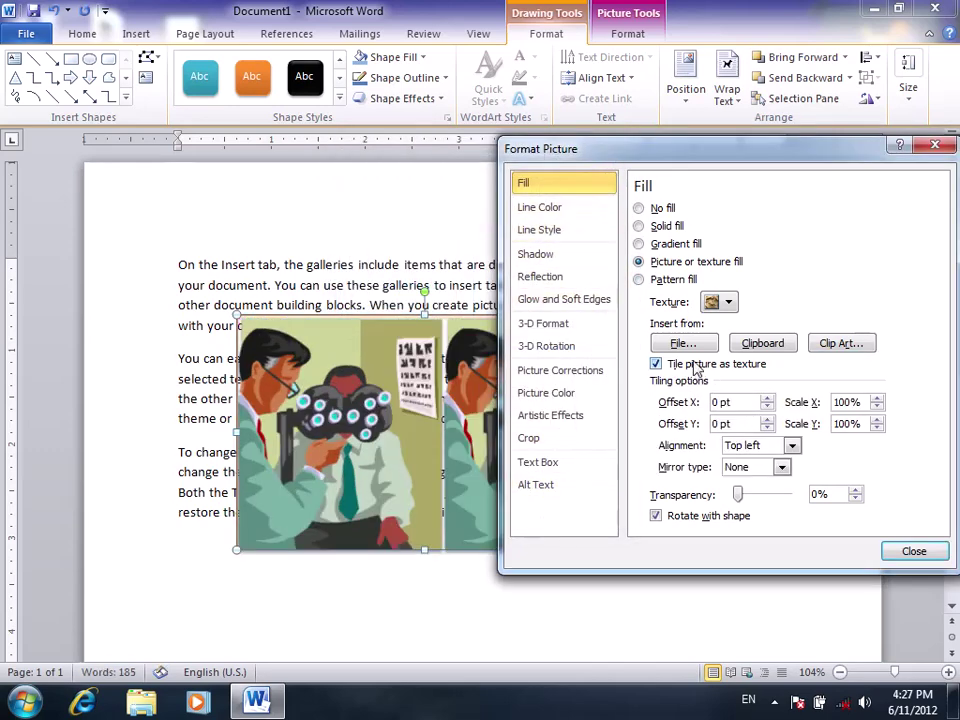
pyautogui.moveTo(602, 150); pyautogui.dragTo(777, 157)
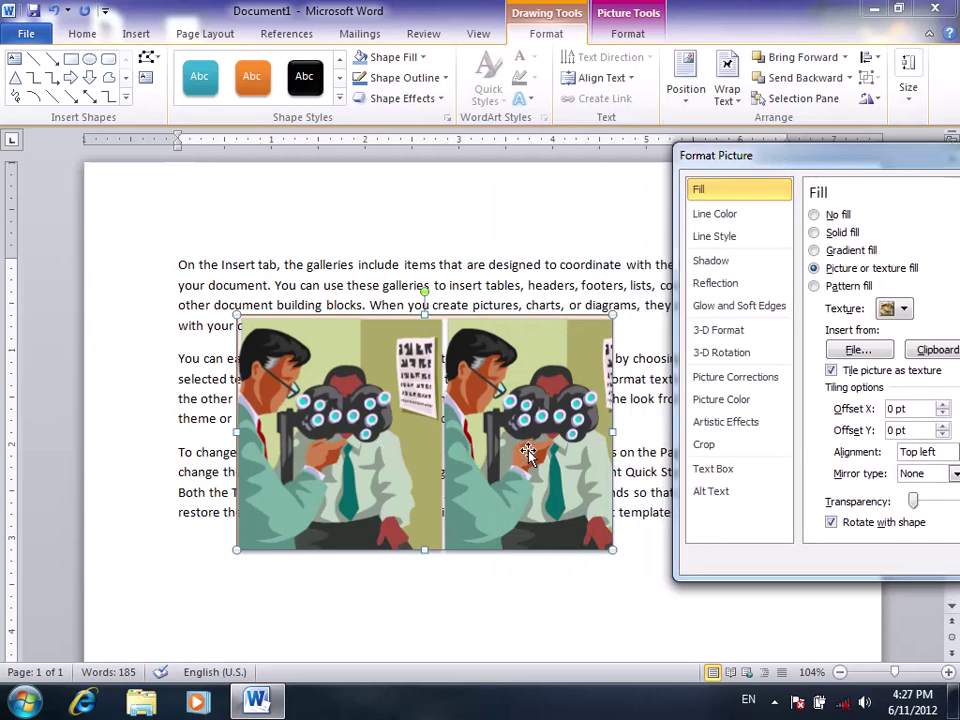
pyautogui.moveTo(749, 167)
pyautogui.mouseDown()
pyautogui.moveTo(632, 208)
pyautogui.moveTo(624, 195)
pyautogui.mouseUp()
pyautogui.click(816, 437)
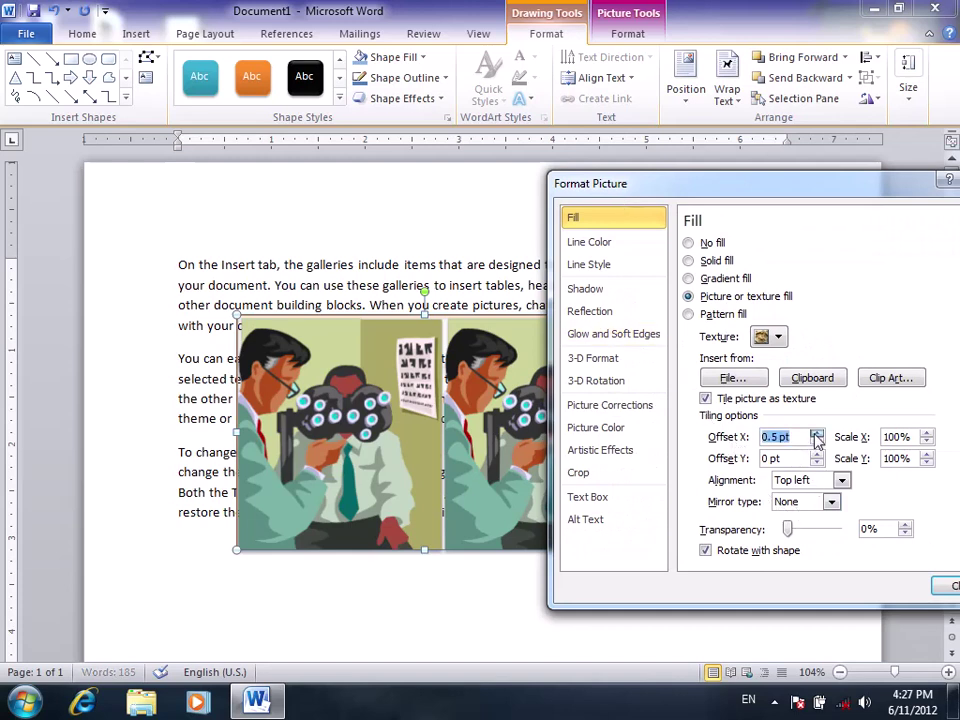
pyautogui.click(816, 437)
pyautogui.click(816, 437)
pyautogui.click(816, 437)
pyautogui.click(816, 437)
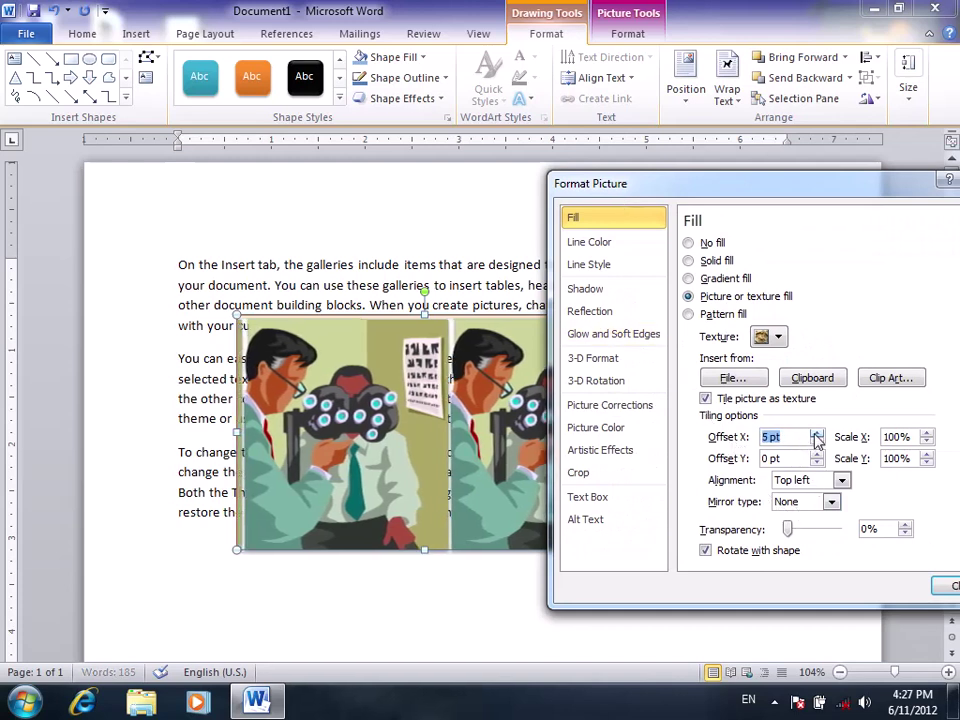
pyautogui.click(816, 437)
pyautogui.click(816, 437)
pyautogui.click(816, 437)
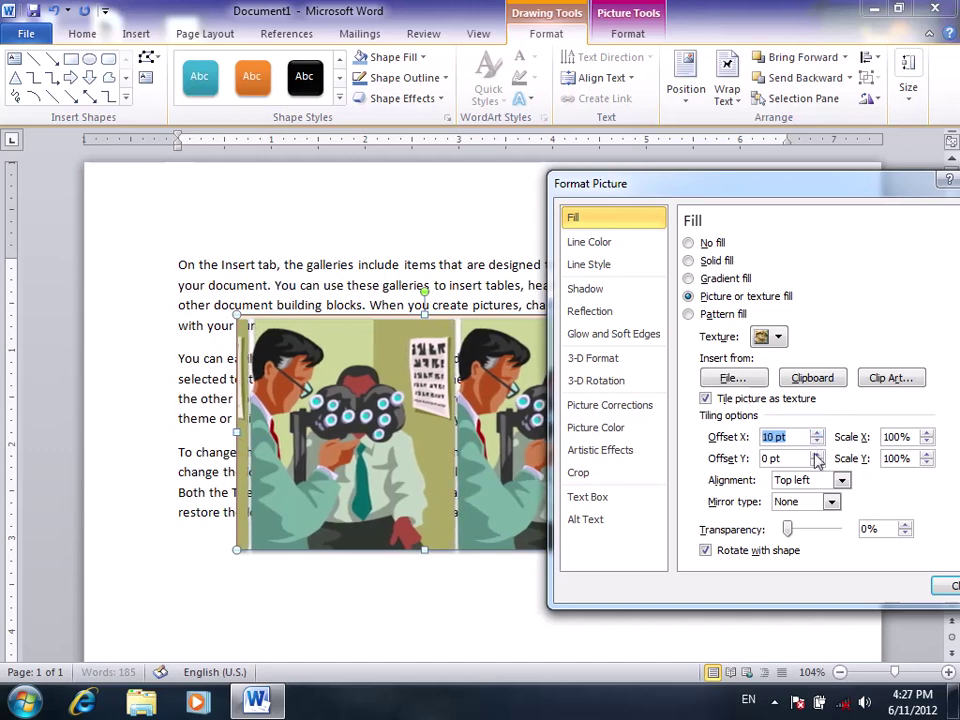
# Set the tile's vertical offset to 12 pt
pyautogui.click(816, 454)
pyautogui.click(816, 454)
pyautogui.click(816, 458)
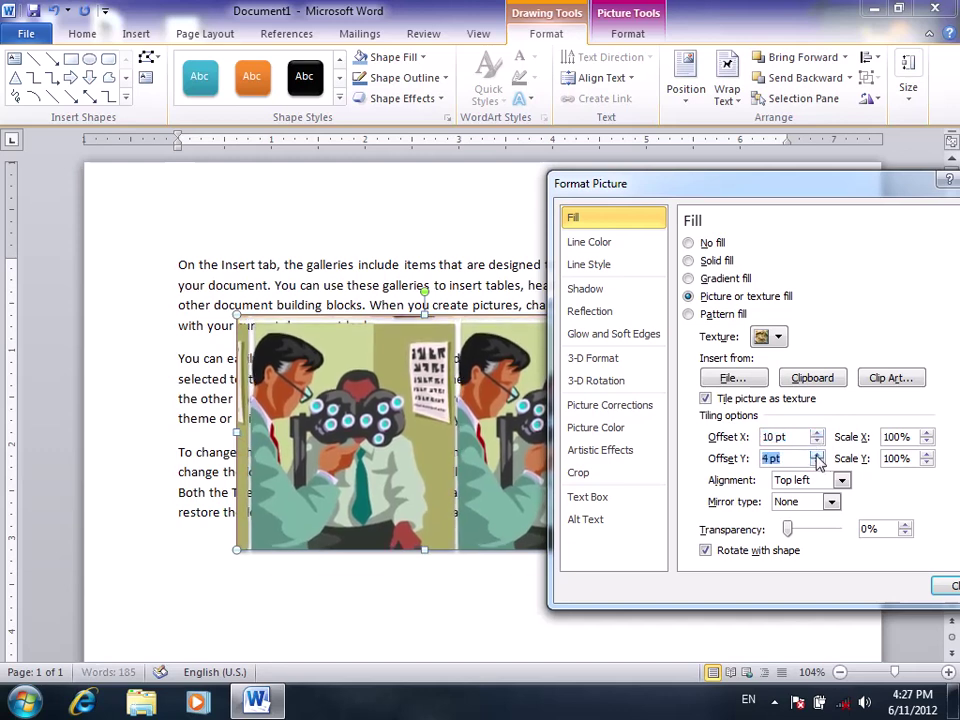
pyautogui.click(816, 458)
pyautogui.click(816, 458)
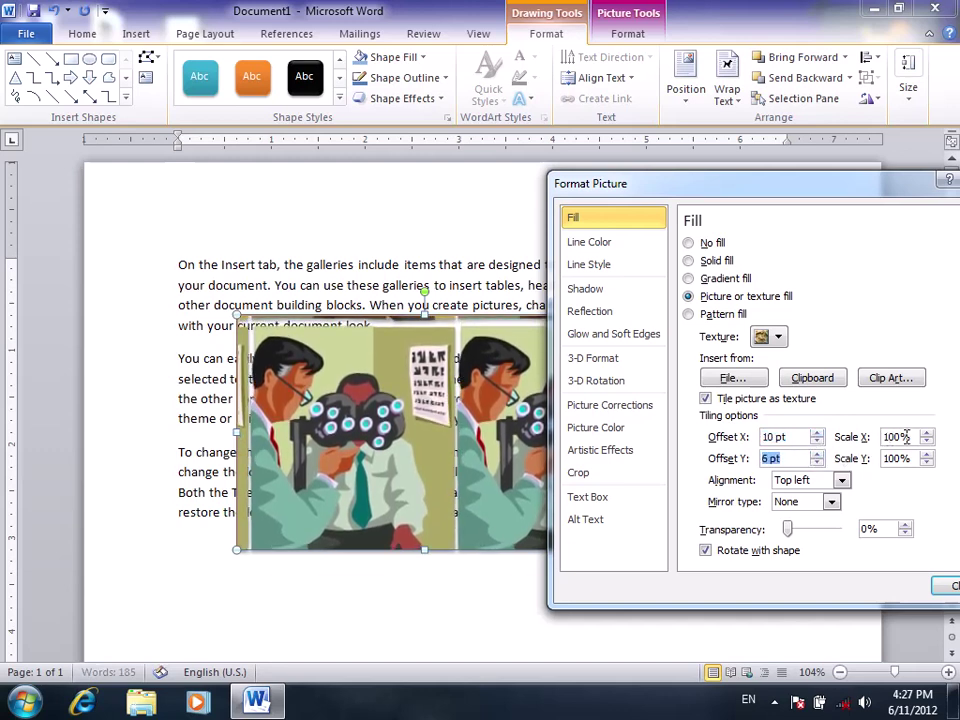
pyautogui.click(816, 454)
pyautogui.click(816, 454)
pyautogui.click(816, 454)
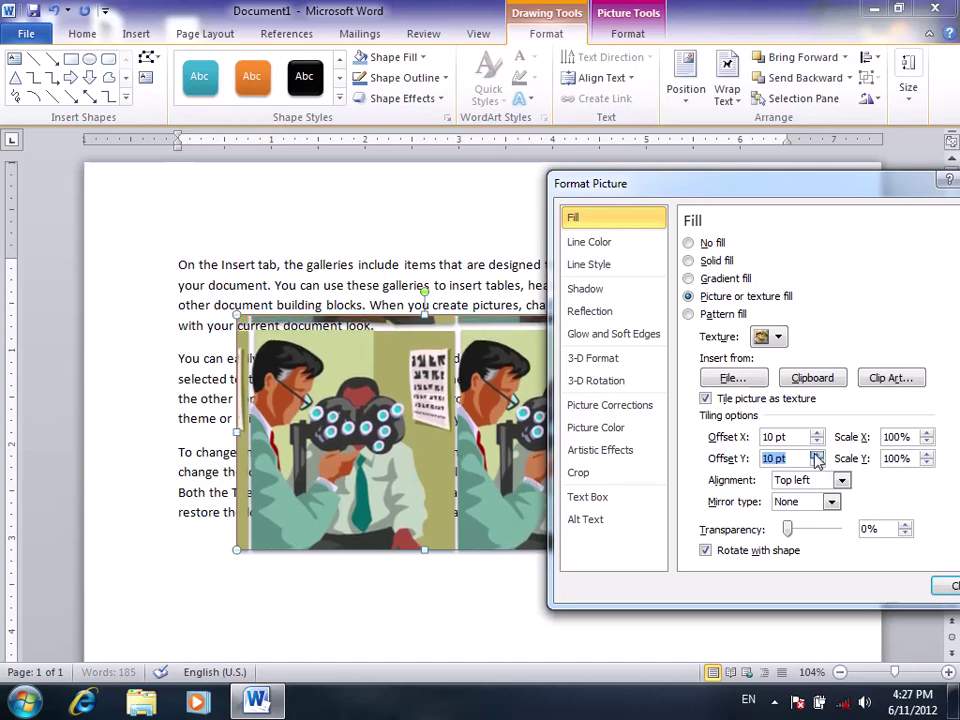
pyautogui.click(816, 454)
pyautogui.click(816, 454)
pyautogui.click(927, 437)
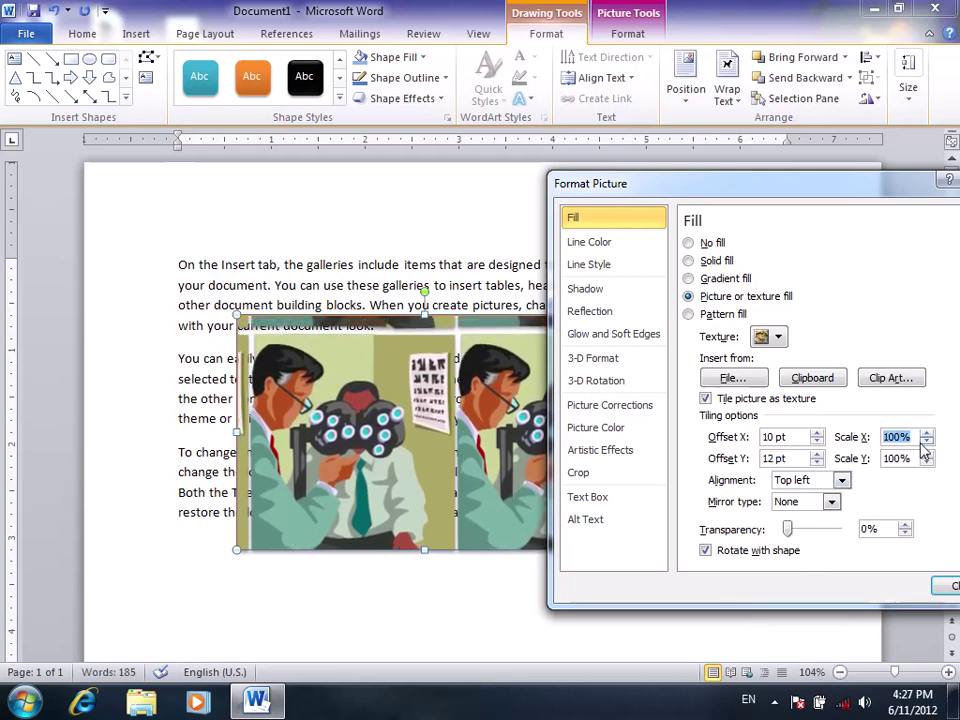
# Narrow the tiles by setting Scale X to 89%
pyautogui.click(927, 442)
pyautogui.click(927, 442)
pyautogui.click(927, 442)
pyautogui.click(927, 442)
pyautogui.click(927, 442)
pyautogui.click(927, 442)
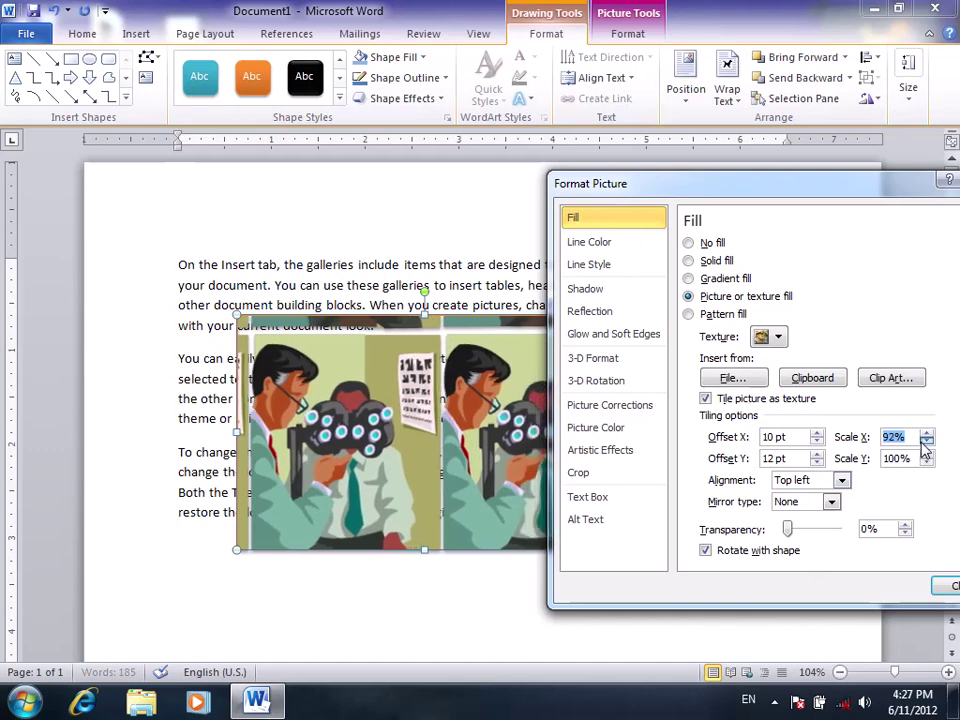
pyautogui.click(927, 442)
pyautogui.click(927, 442)
pyautogui.click(927, 442)
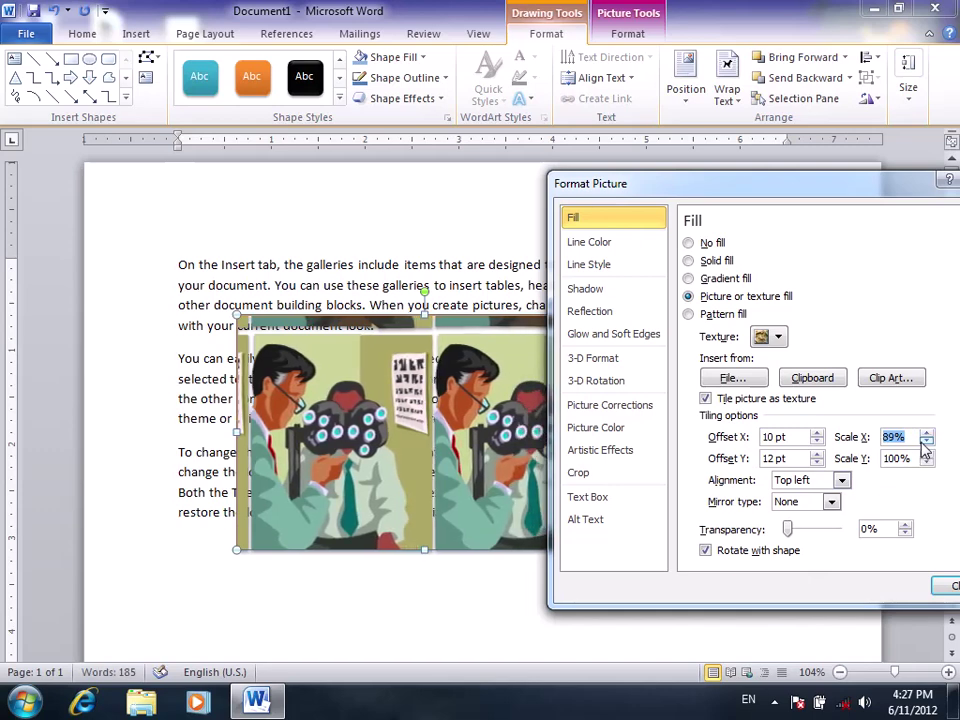
# Keep tiling with no mirroring, and leave transparency at 0%
pyautogui.click(705, 398)
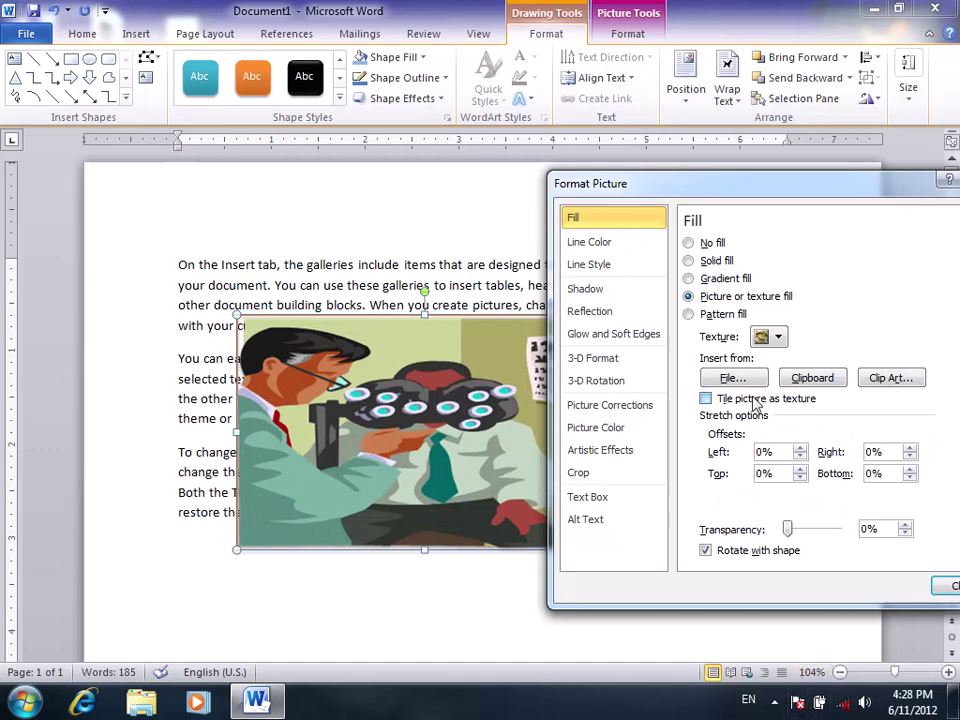
pyautogui.click(705, 398)
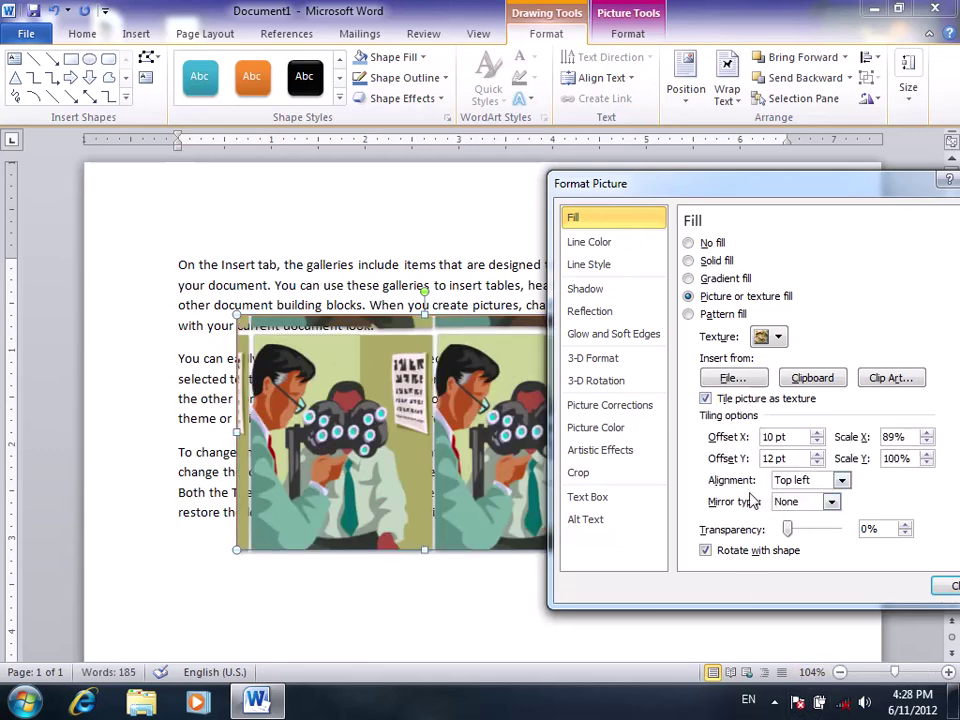
pyautogui.click(840, 481)
pyautogui.click(792, 498)
pyautogui.click(831, 502)
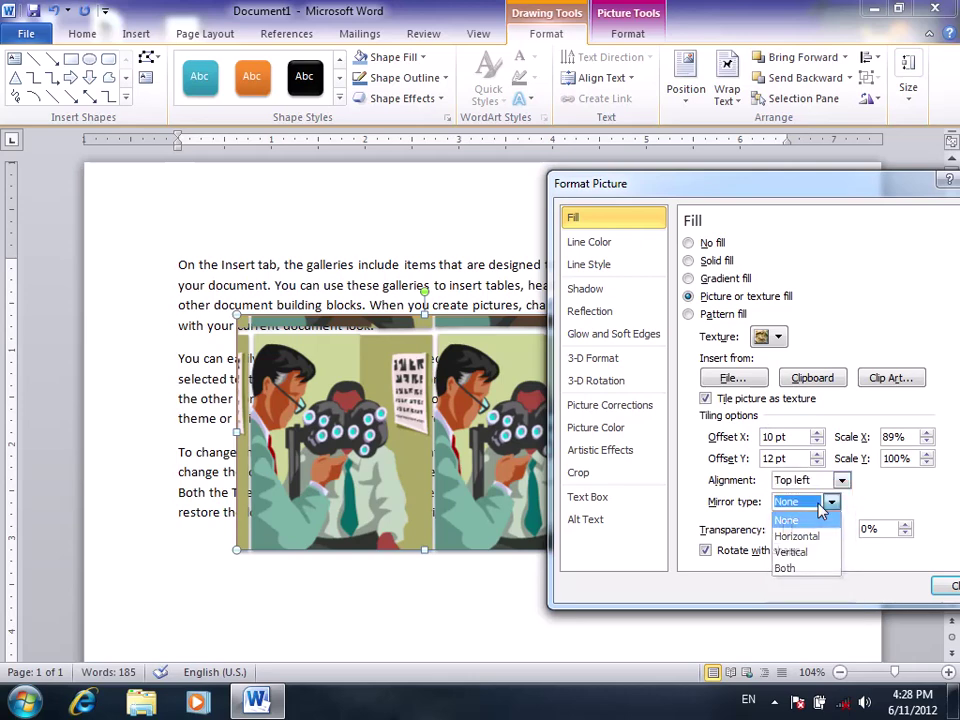
pyautogui.click(786, 518)
pyautogui.moveTo(787, 531); pyautogui.dragTo(816, 529)
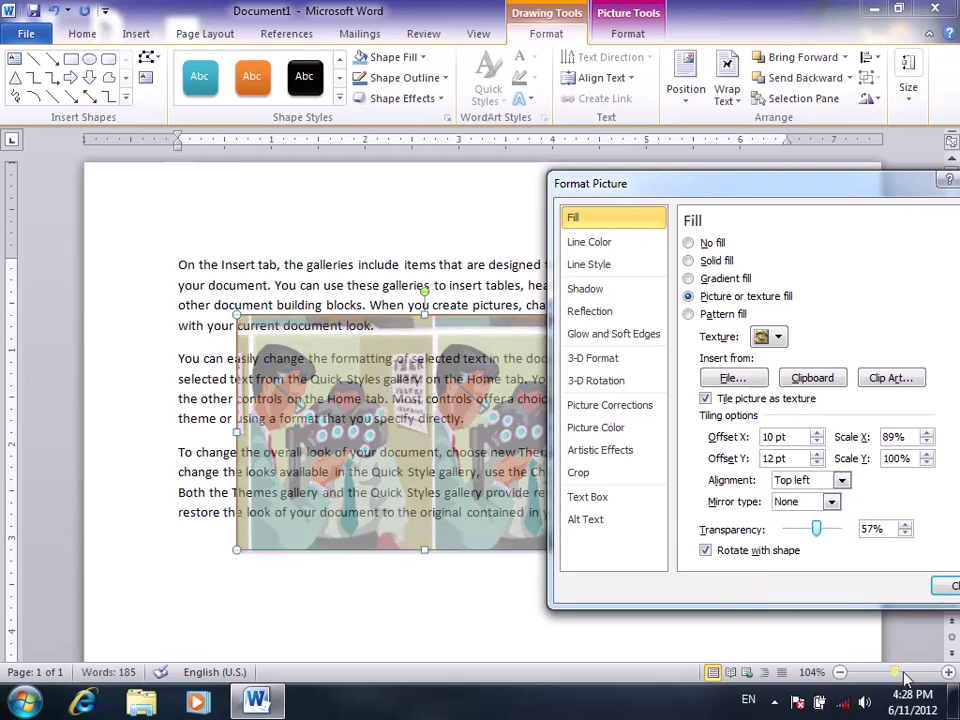
pyautogui.moveTo(818, 531); pyautogui.dragTo(775, 531)
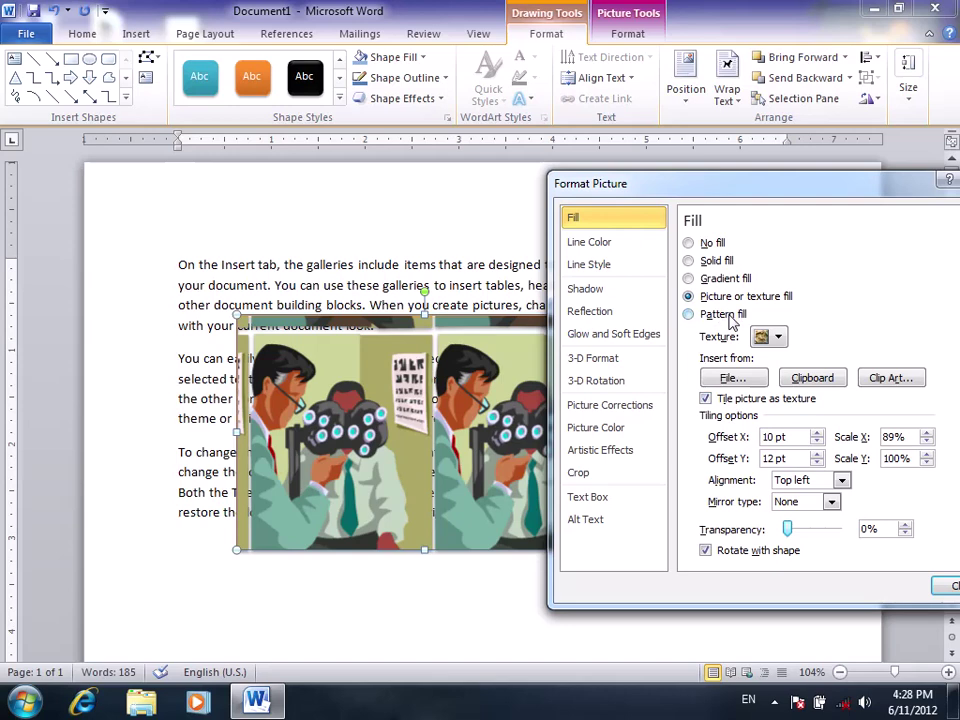
# Apply a pattern fill with a dark red foreground and a black background
pyautogui.click(729, 317)
pyautogui.moveTo(793, 184); pyautogui.dragTo(716, 72)
pyautogui.click(810, 302)
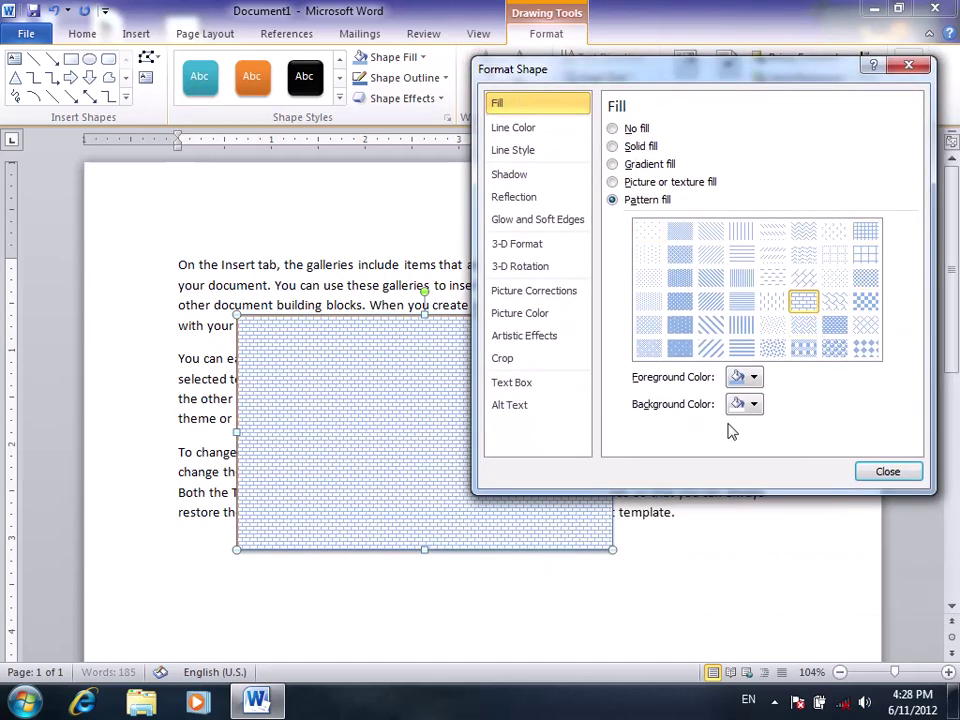
pyautogui.click(754, 377)
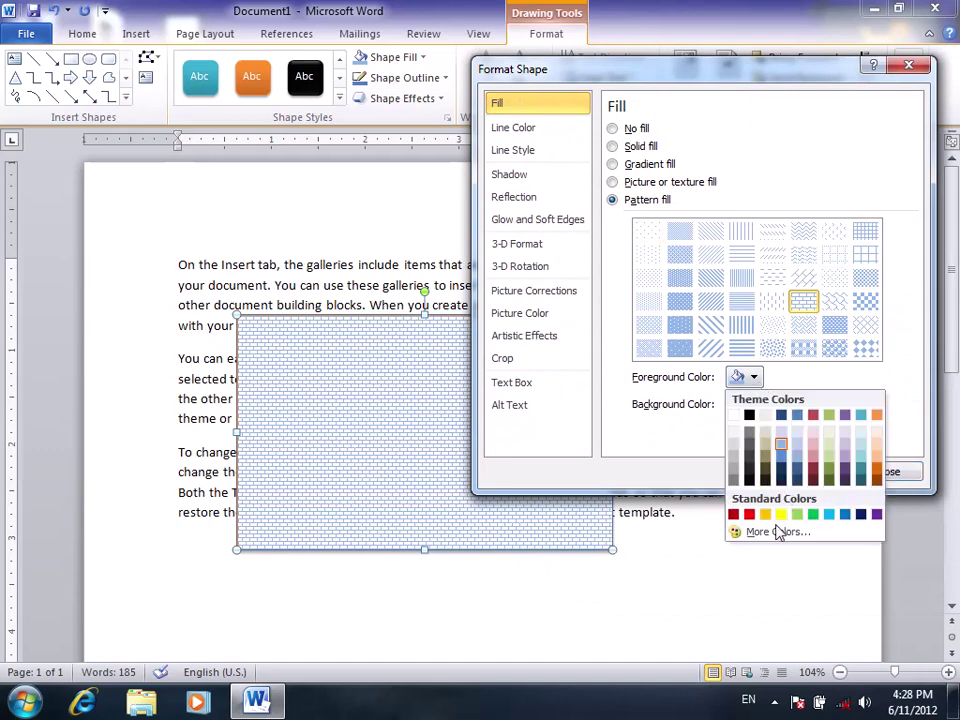
pyautogui.click(733, 514)
pyautogui.click(745, 404)
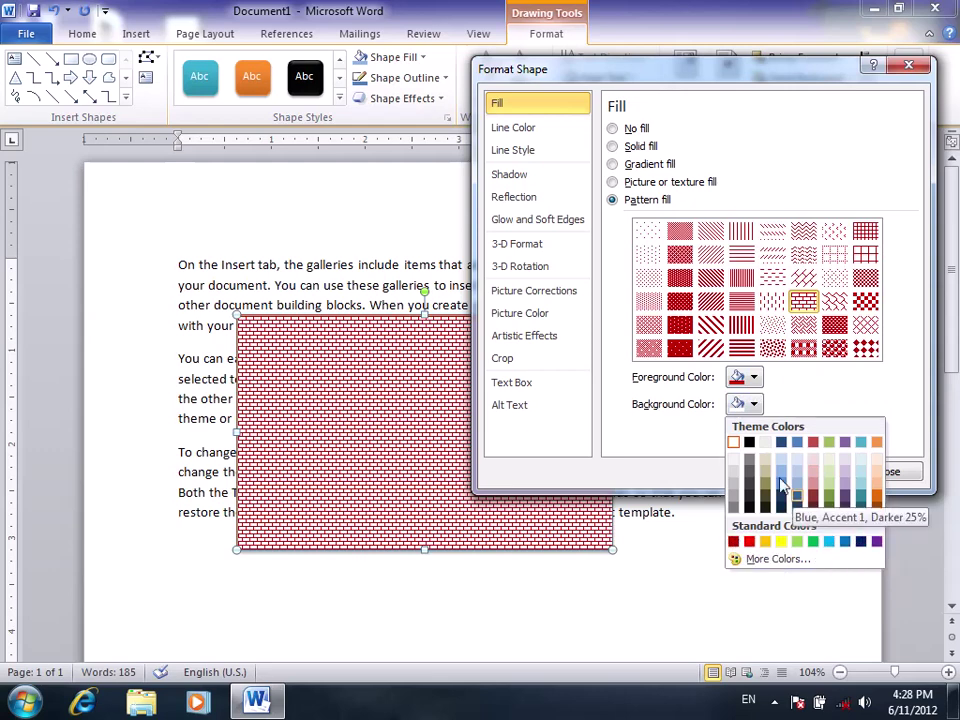
pyautogui.click(750, 442)
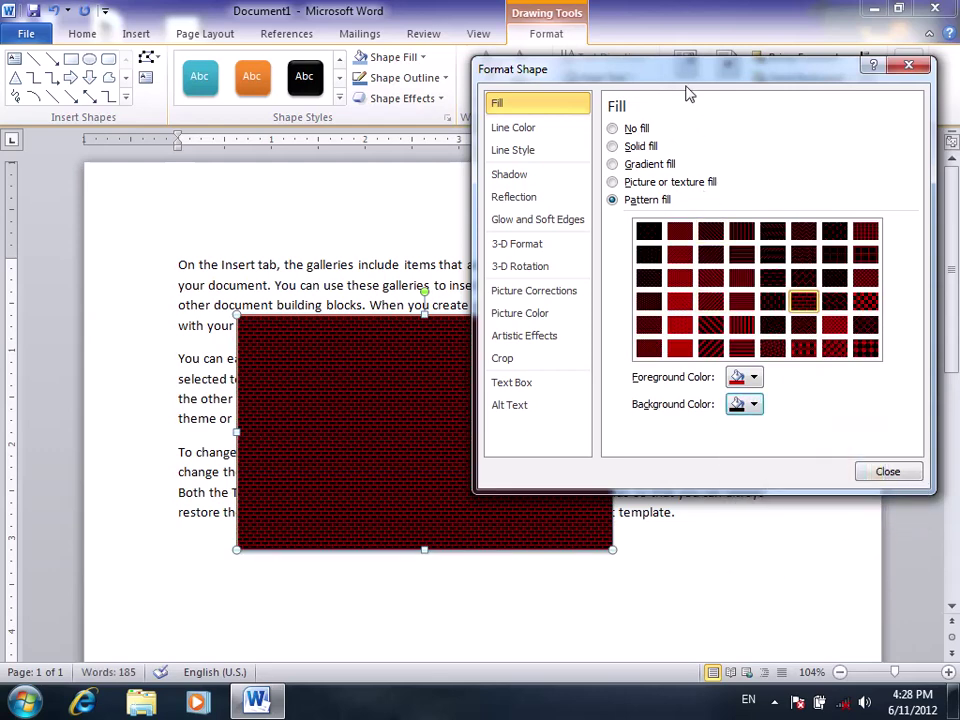
# Choose the coarser red grid pattern swatch and close Format Shape
pyautogui.moveTo(689, 80)
pyautogui.mouseDown()
pyautogui.moveTo(843, 215)
pyautogui.moveTo(828, 226)
pyautogui.mouseUp()
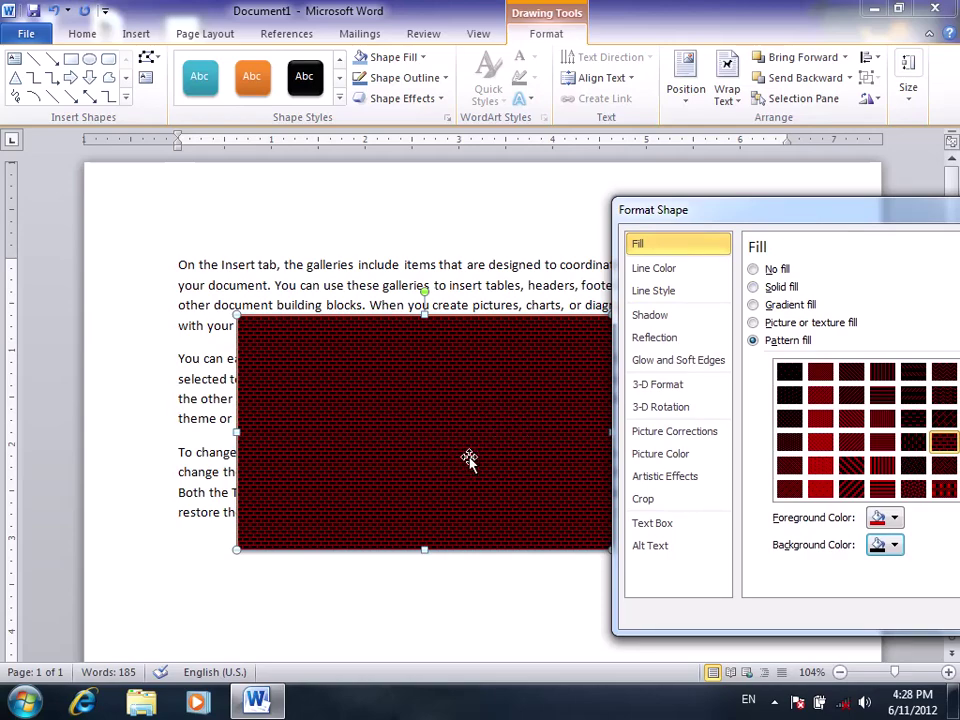
pyautogui.moveTo(843, 210)
pyautogui.mouseDown()
pyautogui.moveTo(770, 192)
pyautogui.moveTo(733, 163)
pyautogui.mouseUp()
pyautogui.click(896, 443)
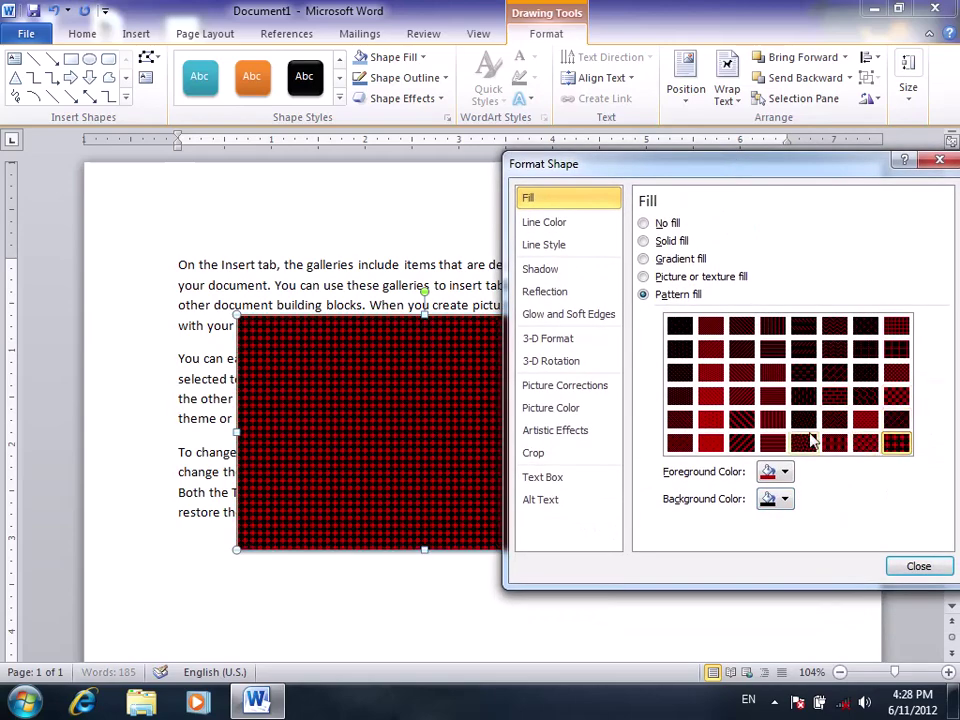
pyautogui.click(803, 443)
pyautogui.click(865, 443)
pyautogui.click(865, 325)
pyautogui.click(896, 325)
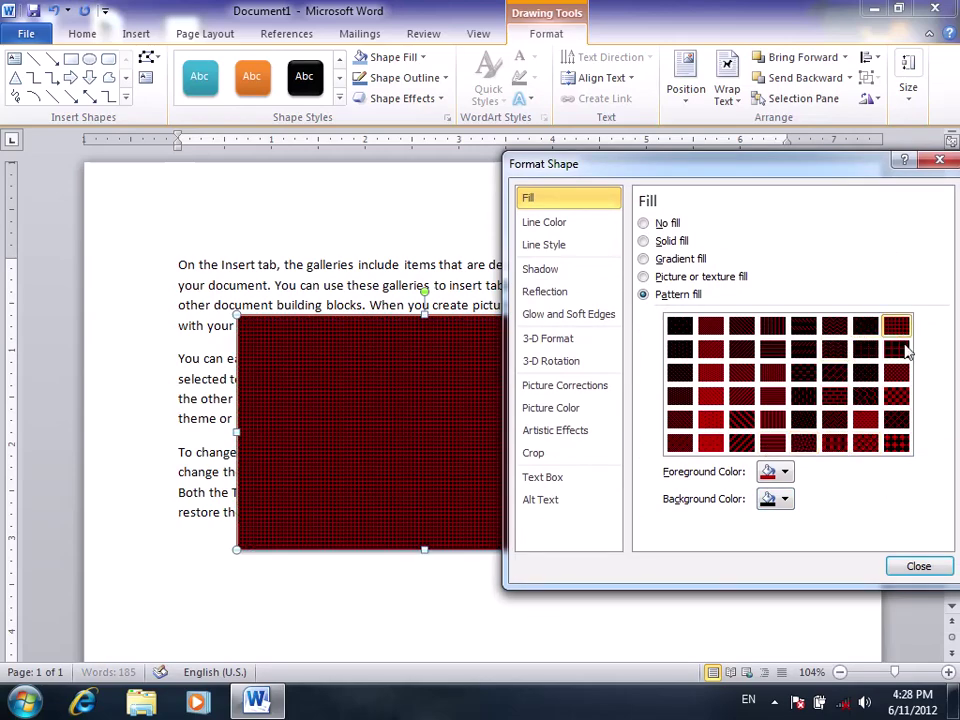
pyautogui.click(897, 348)
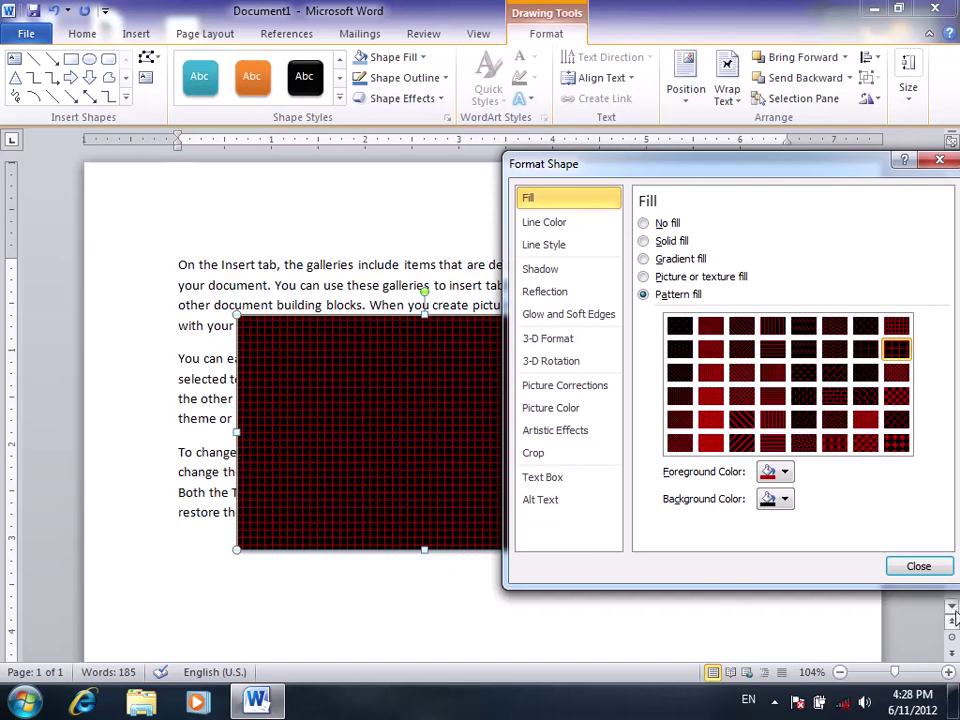
pyautogui.click(918, 566)
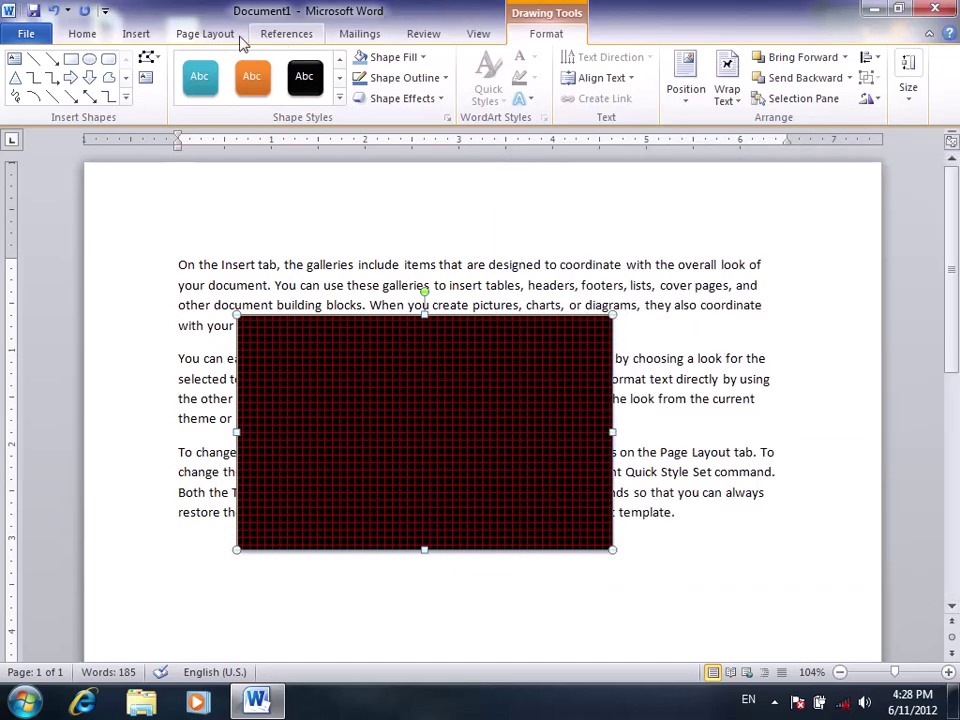
# Look through the Page Layout, Home and shape fill/outline/effects menus, then drag the rectangle lower
pyautogui.click(195, 33)
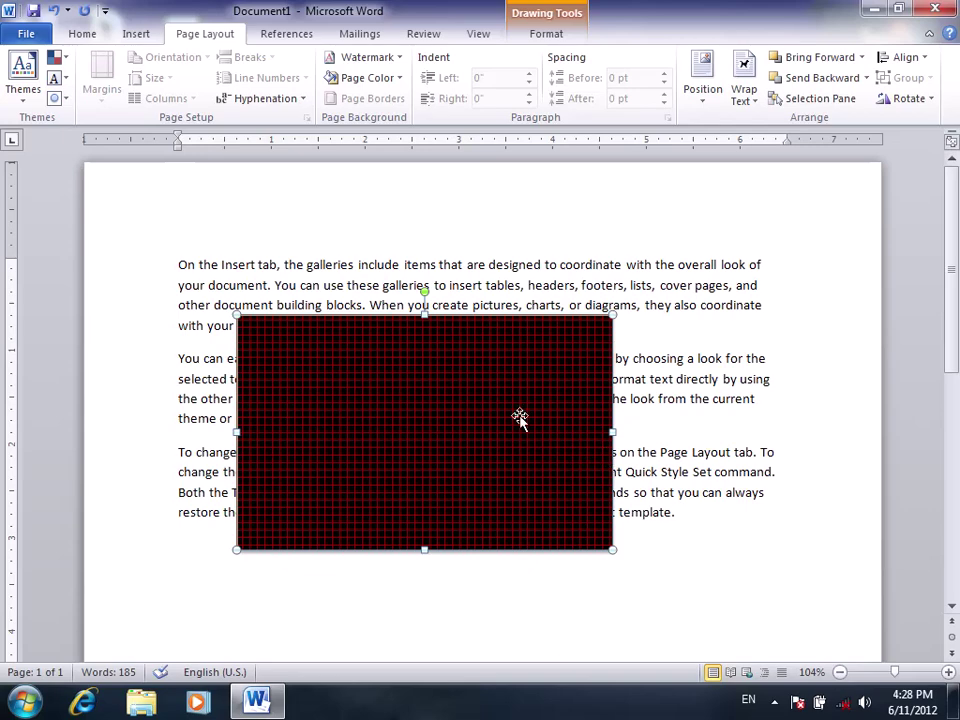
pyautogui.click(82, 33)
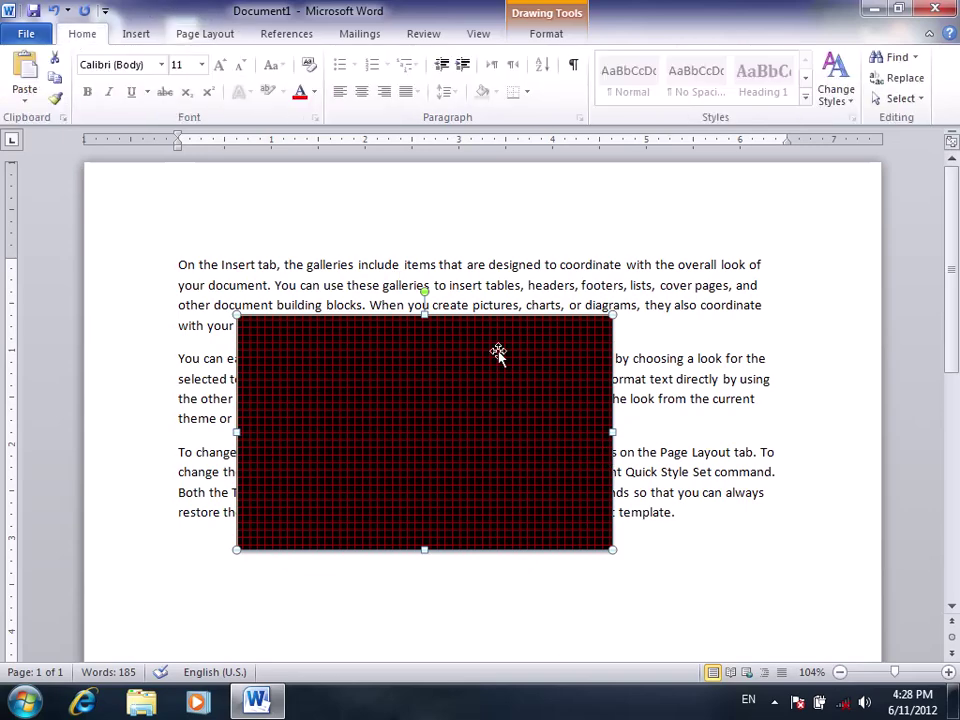
pyautogui.doubleClick(514, 428)
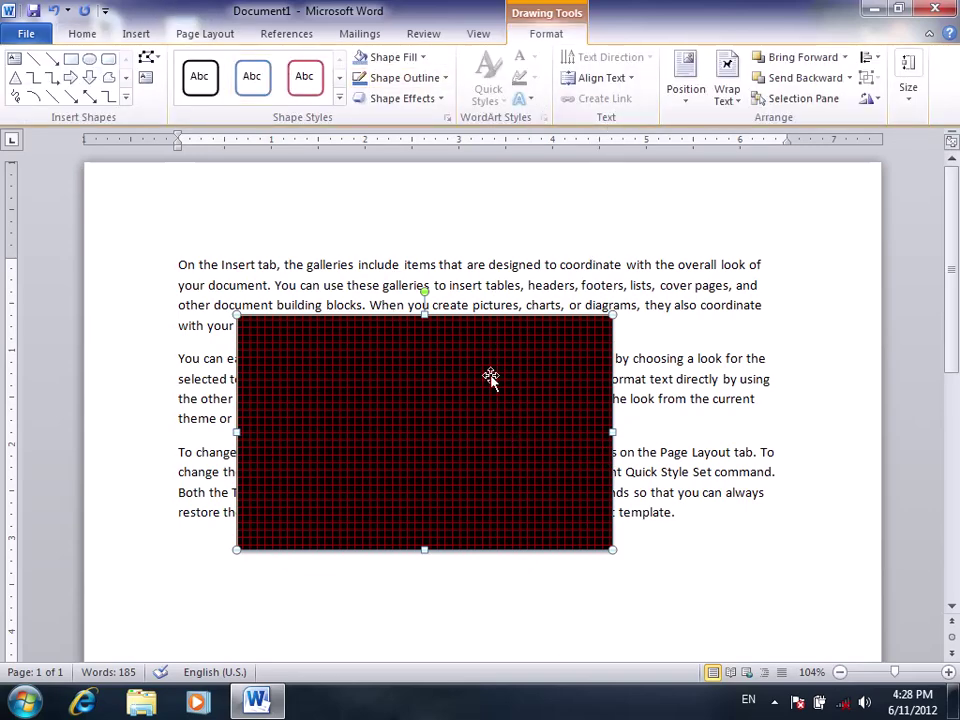
pyautogui.click(390, 60)
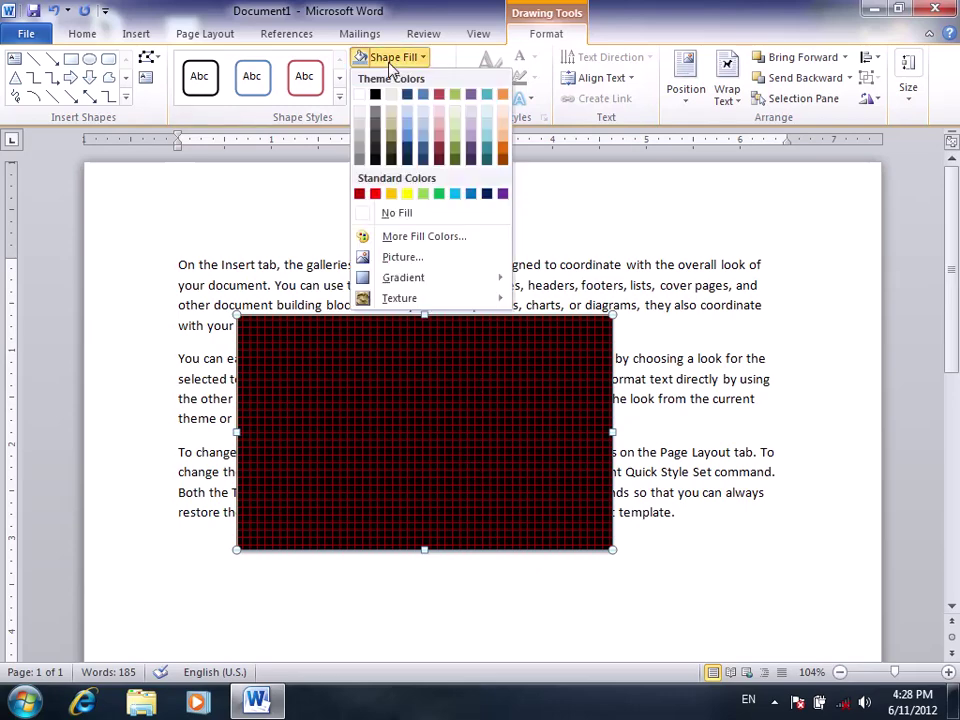
pyautogui.click(390, 60)
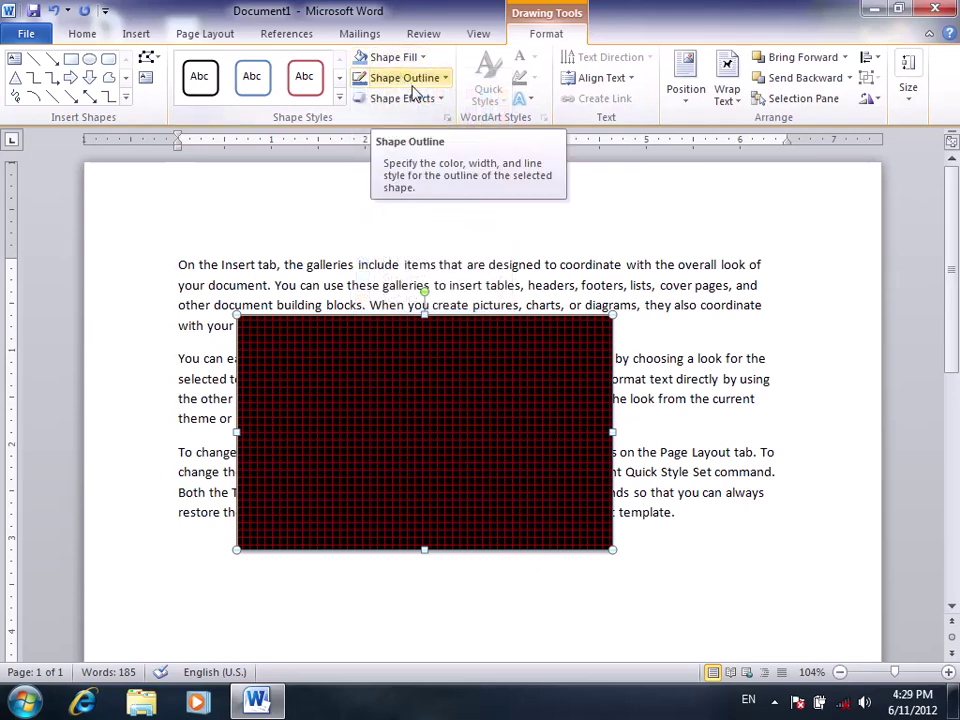
pyautogui.click(410, 80)
pyautogui.click(410, 100)
pyautogui.click(410, 101)
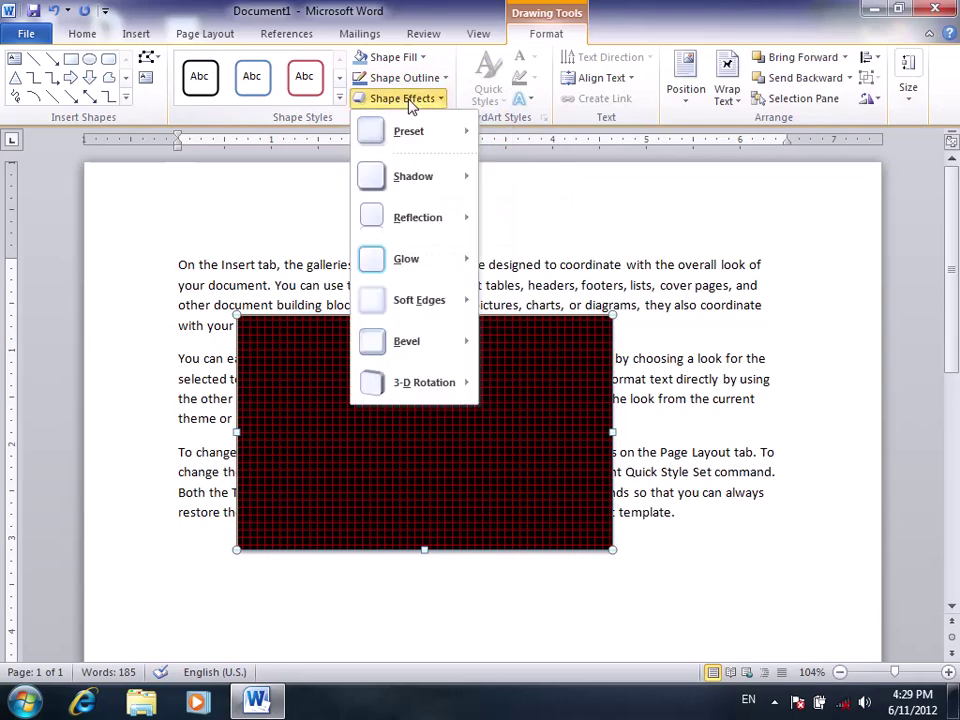
pyautogui.click(410, 100)
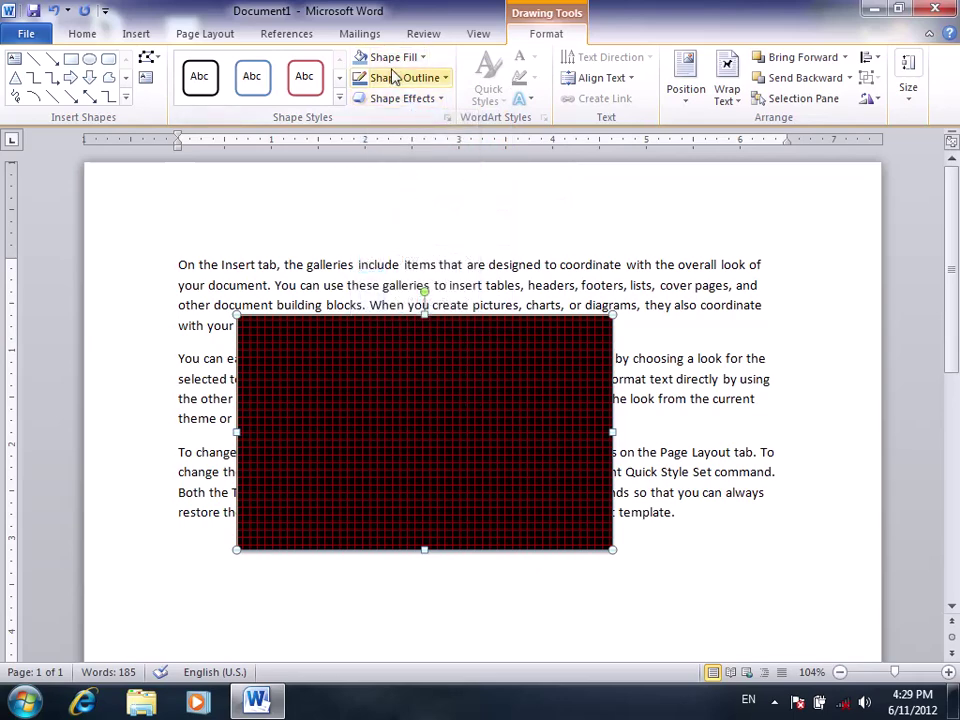
pyautogui.moveTo(491, 437); pyautogui.dragTo(484, 524)
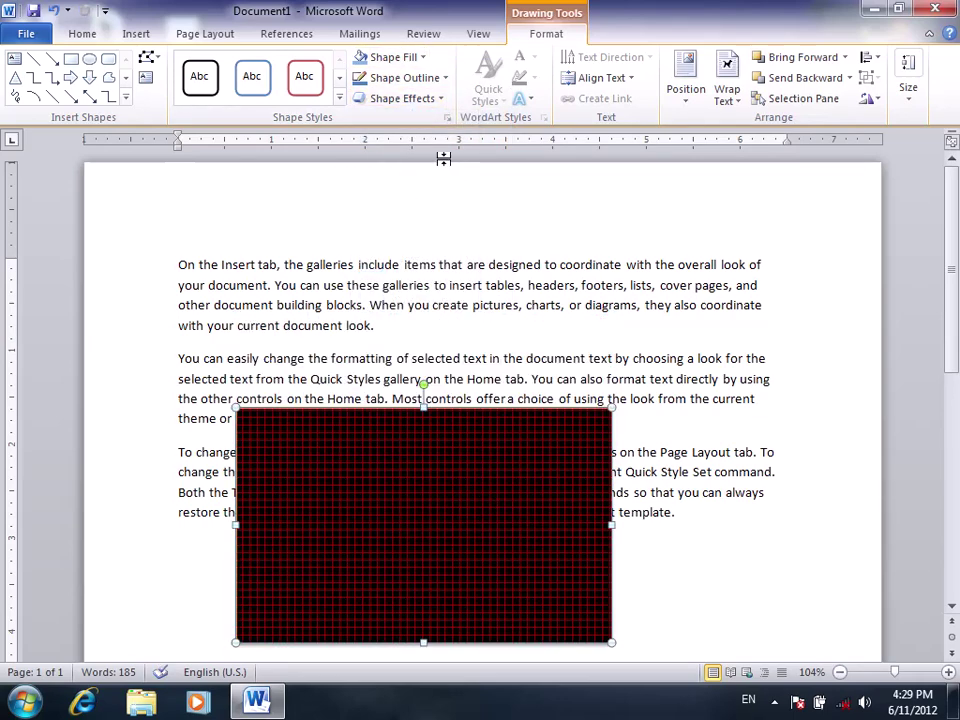
# Review the 3-D Format and 3-D Rotation settings, leaving rotation at 0°, then close Format Shape
pyautogui.click(447, 118)
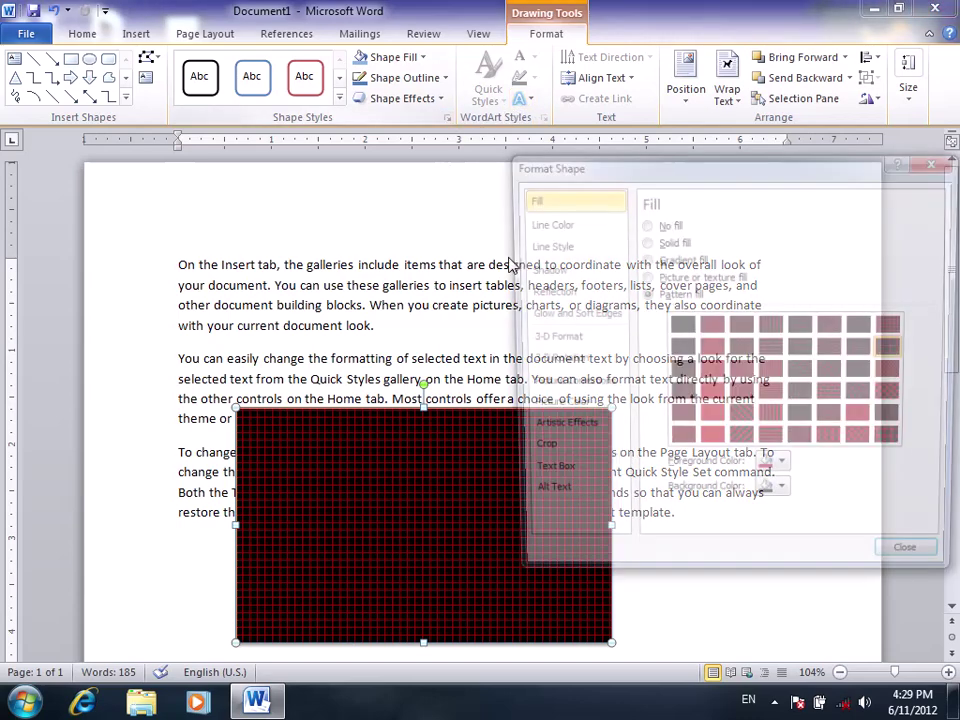
pyautogui.moveTo(716, 170); pyautogui.dragTo(518, 101)
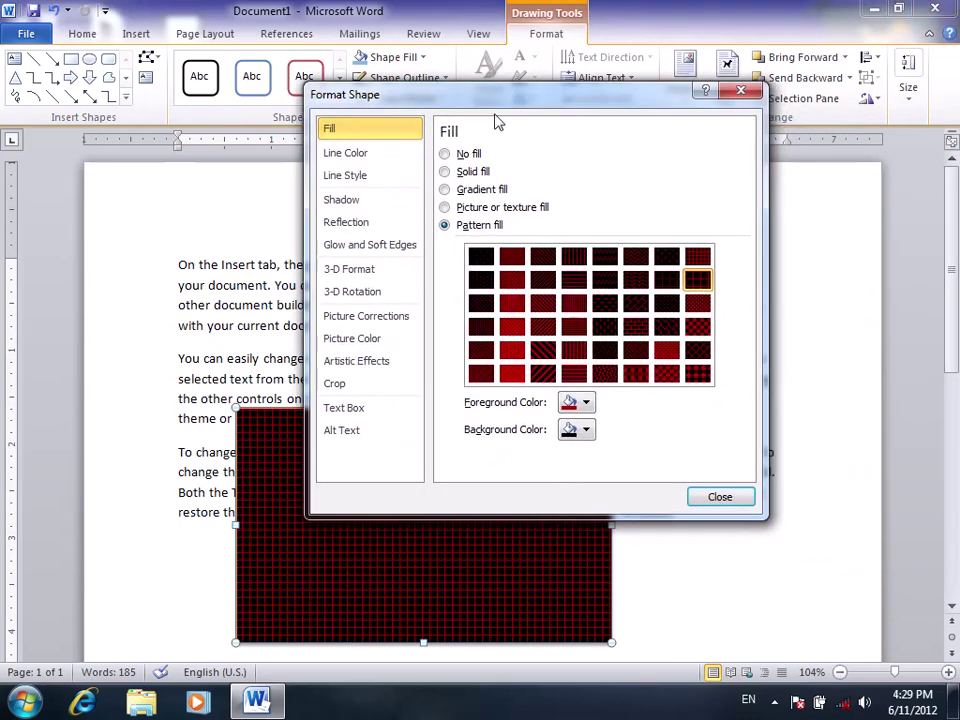
pyautogui.click(388, 275)
pyautogui.click(398, 290)
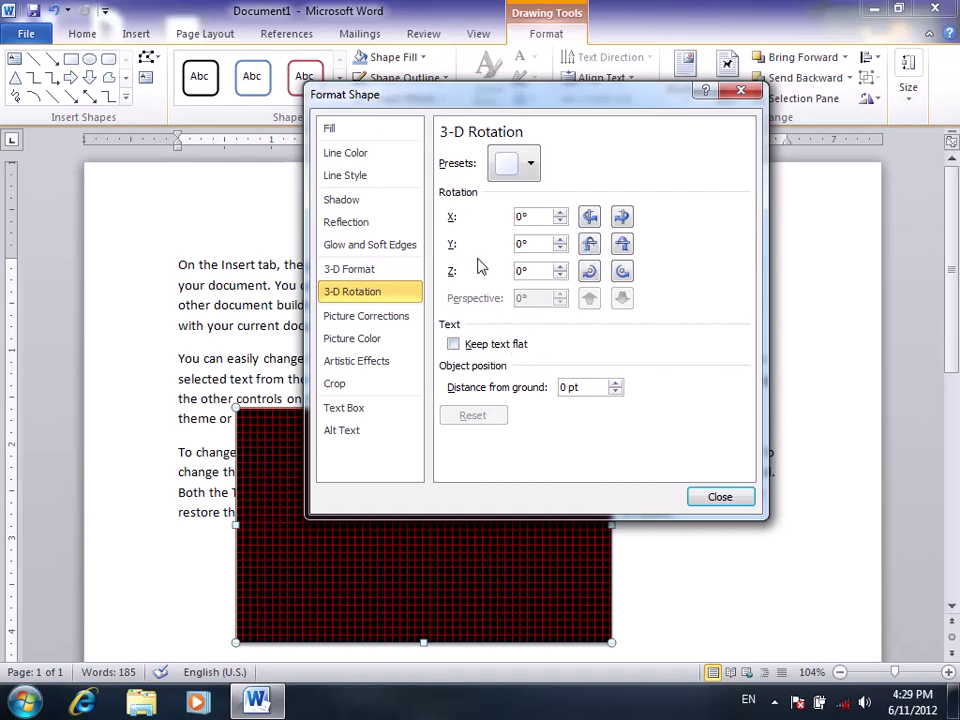
pyautogui.click(722, 506)
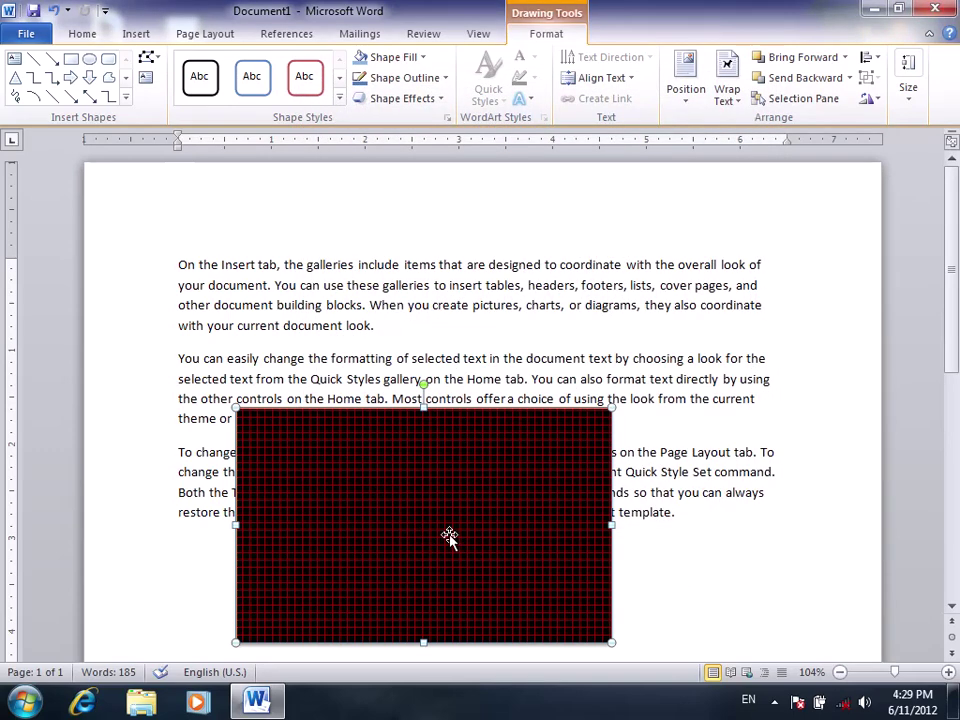
pyautogui.rightClick(509, 536)
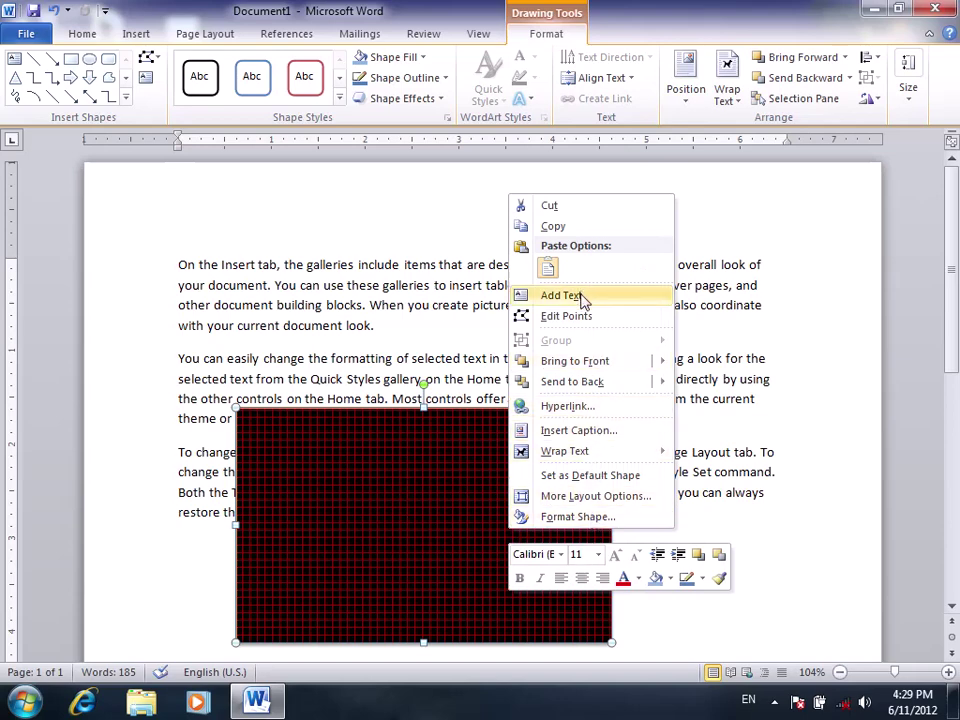
# Move the rectangle below the third paragraph and add the text 'Mashal Institute' inside it
pyautogui.click(418, 506)
pyautogui.moveTo(499, 521); pyautogui.dragTo(523, 538)
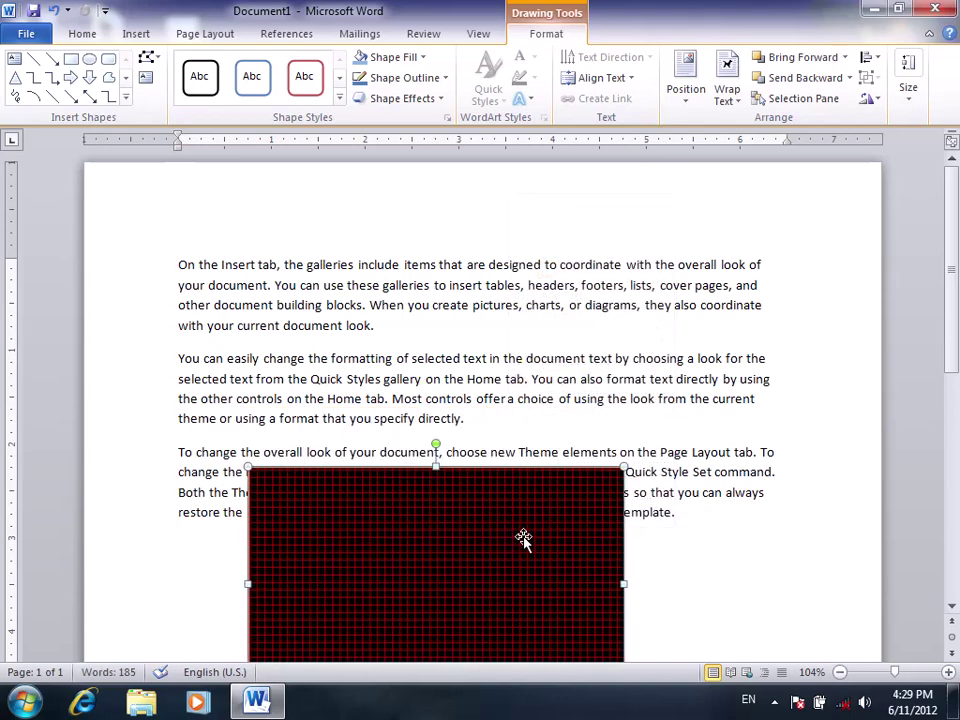
pyautogui.scroll(-2, 523, 538)
pyautogui.rightClick(520, 528)
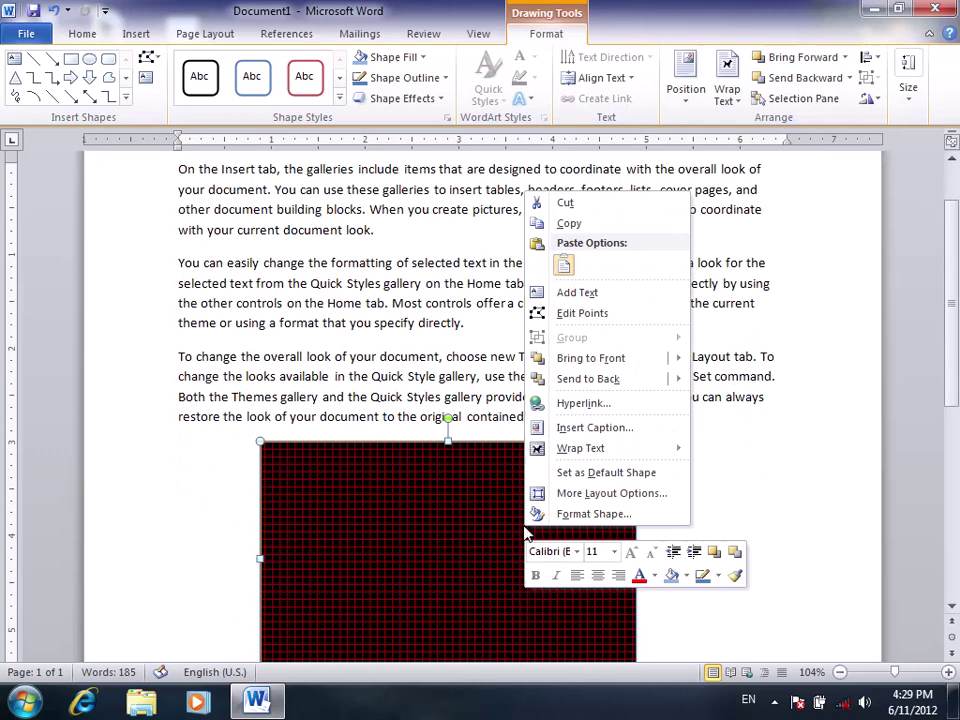
pyautogui.click(578, 293)
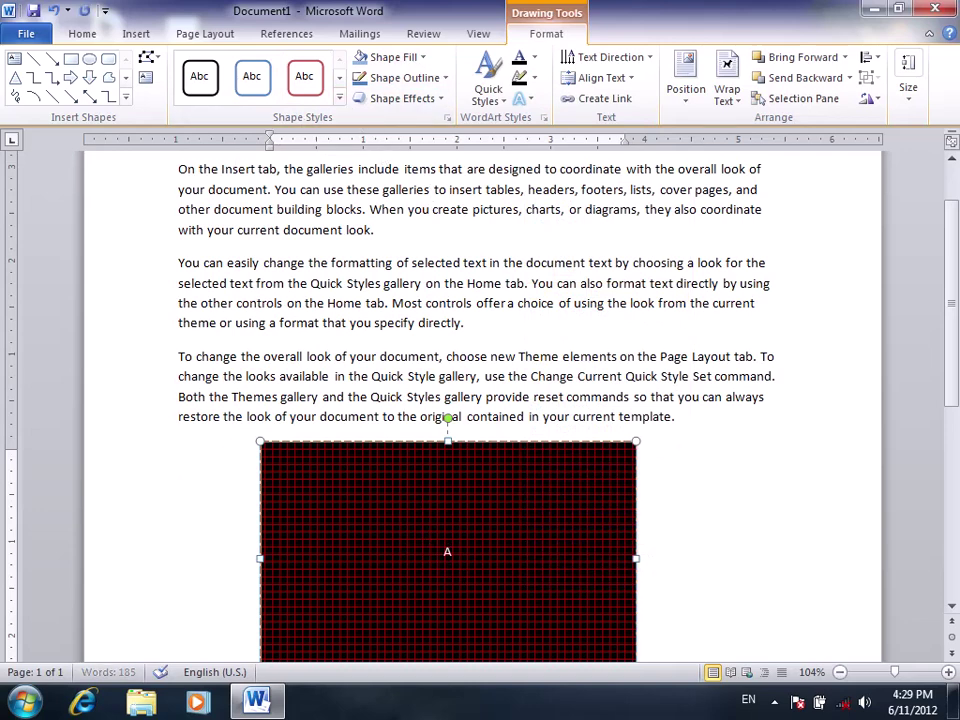
pyautogui.write('Mashal')
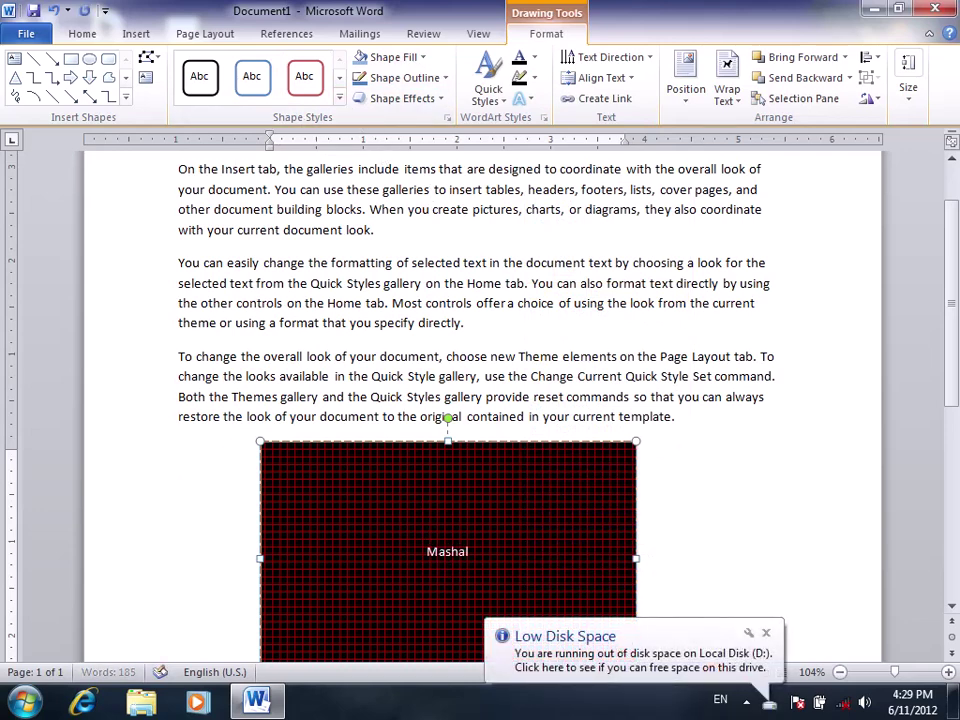
pyautogui.write(' Insit')
pyautogui.write('itute')
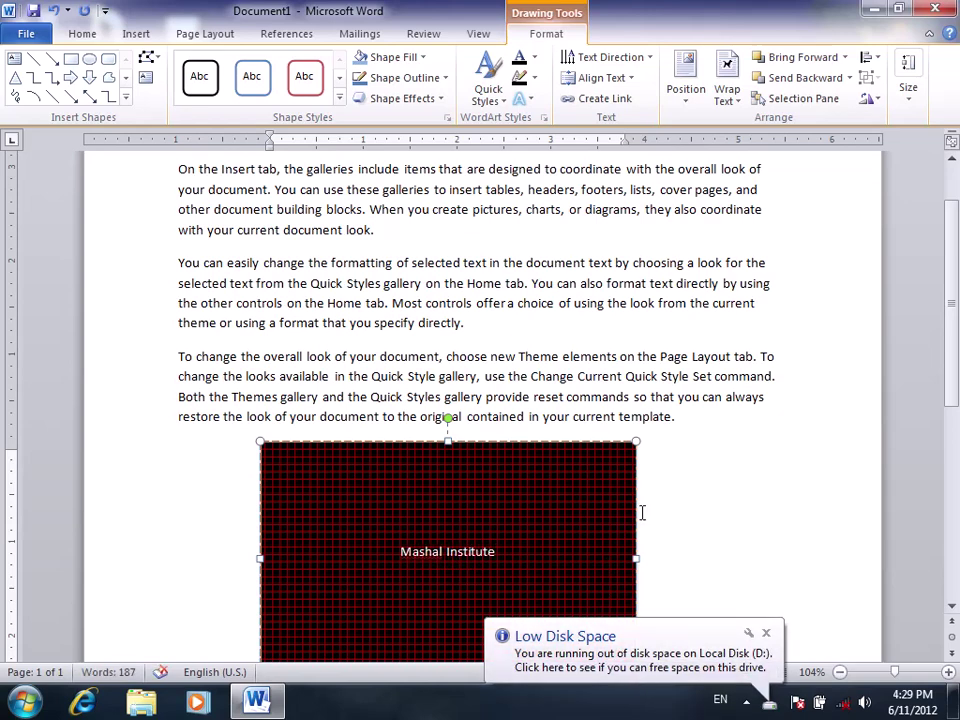
# Set the Mashal Institute label to 36 pt font size
pyautogui.moveTo(497, 553); pyautogui.dragTo(396, 540)
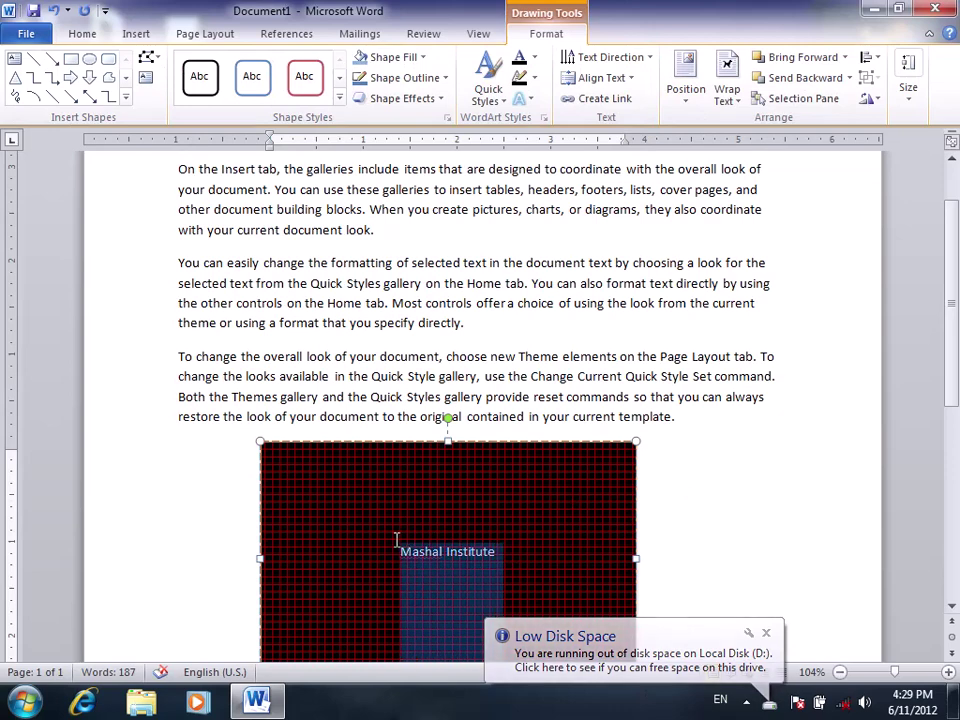
pyautogui.click(82, 33)
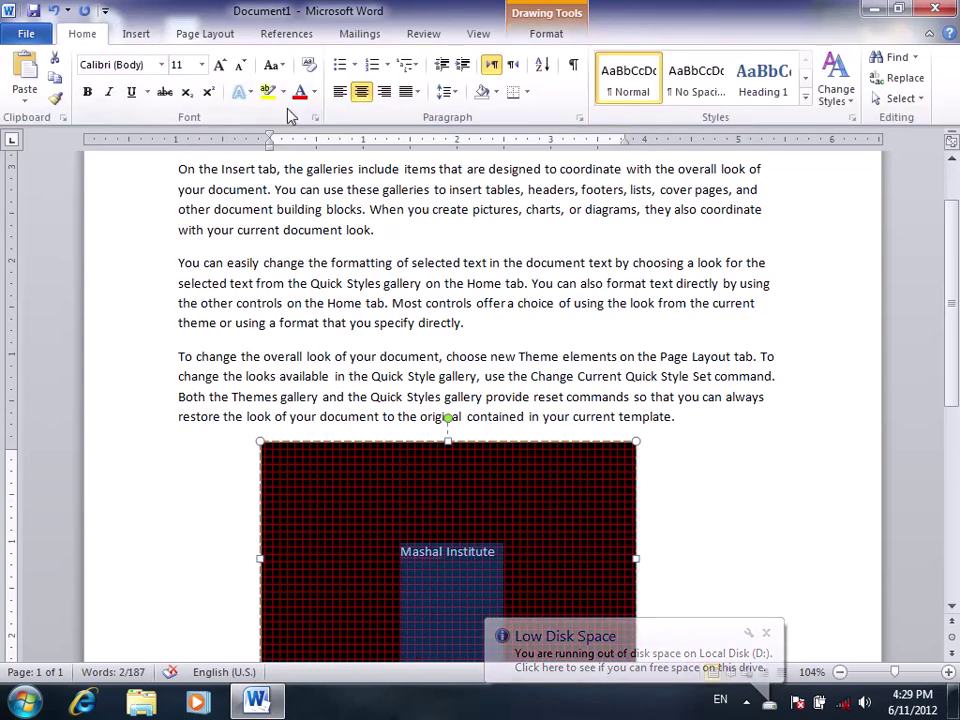
pyautogui.click(201, 64)
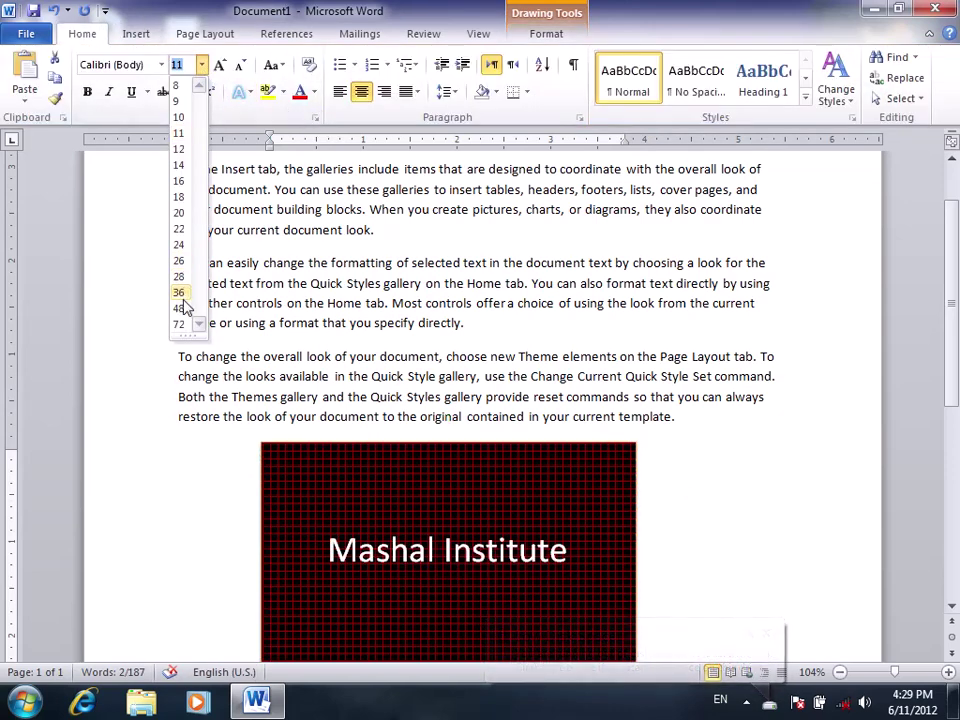
pyautogui.click(180, 293)
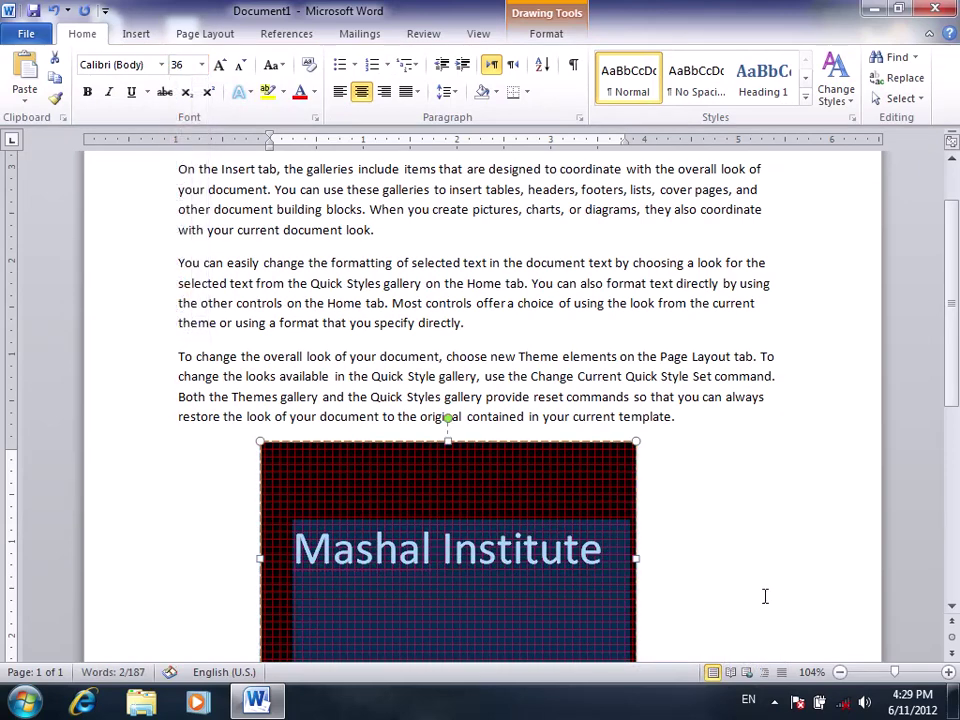
pyautogui.click(765, 596)
pyautogui.click(506, 465)
pyautogui.click(607, 450)
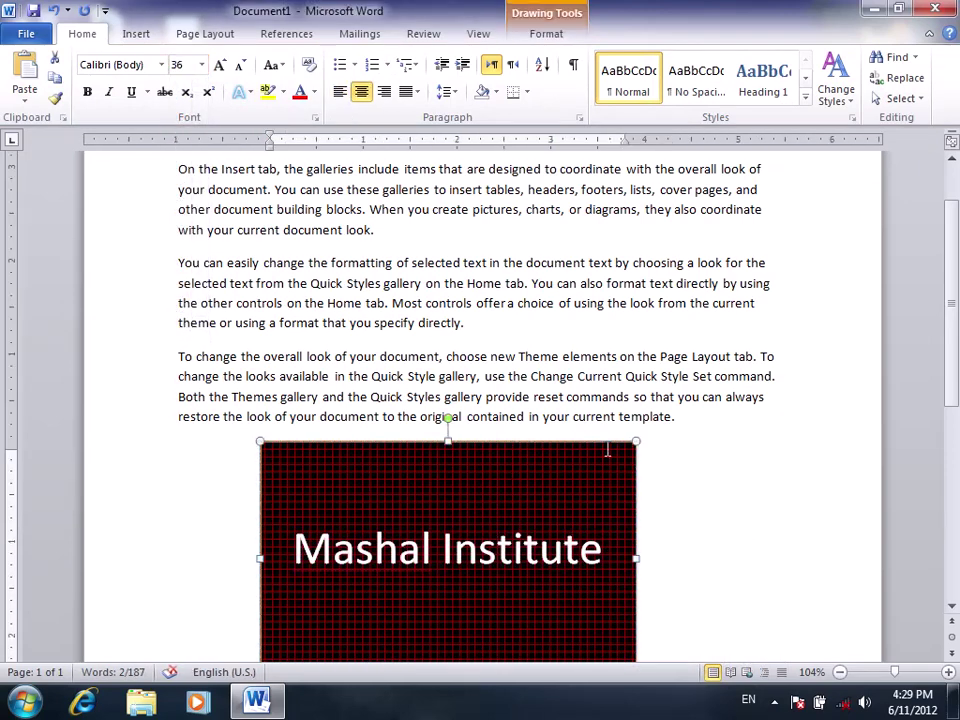
pyautogui.scroll(-2, 600, 450)
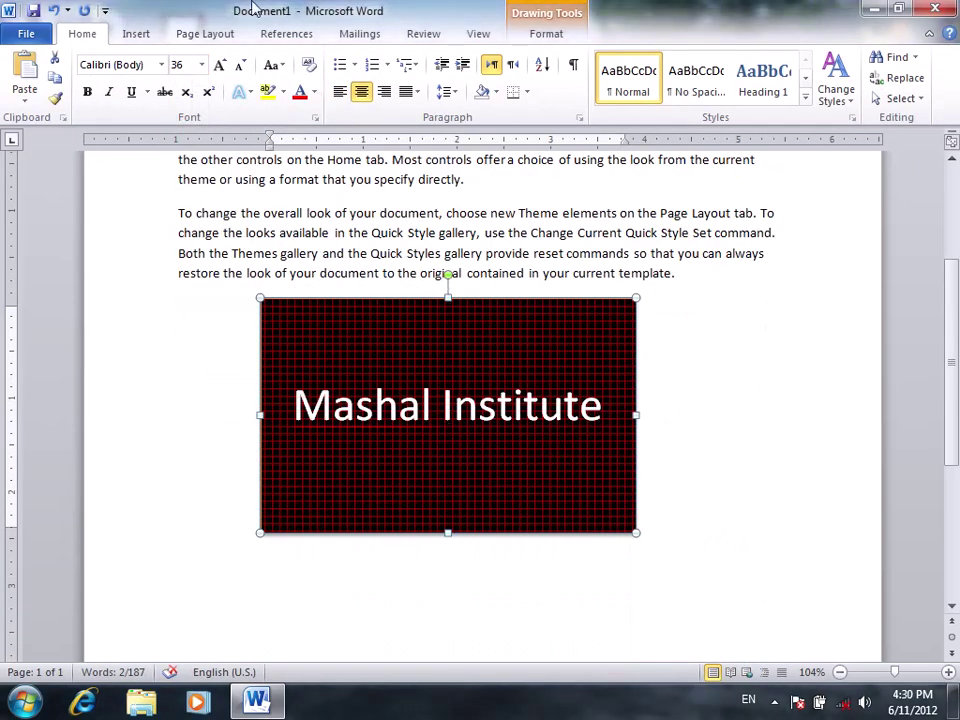
# Apply the orange shape style to the rectangle
pyautogui.click(566, 36)
pyautogui.click(337, 97)
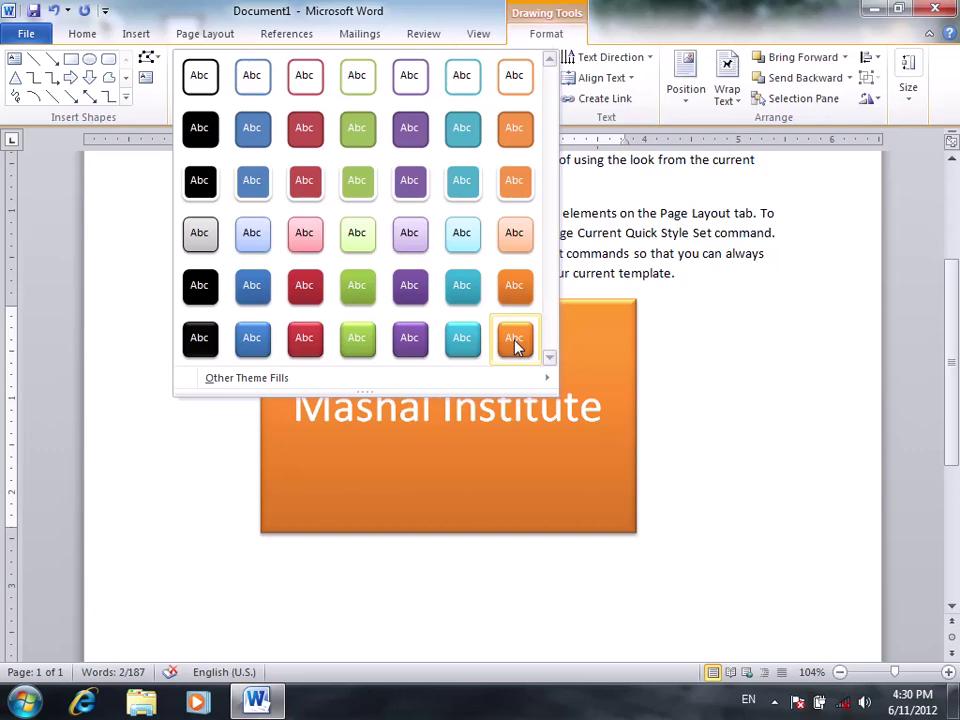
pyautogui.click(515, 342)
# Give the label the purple gradient WordArt style with reflection
pyautogui.moveTo(442, 406); pyautogui.dragTo(600, 520)
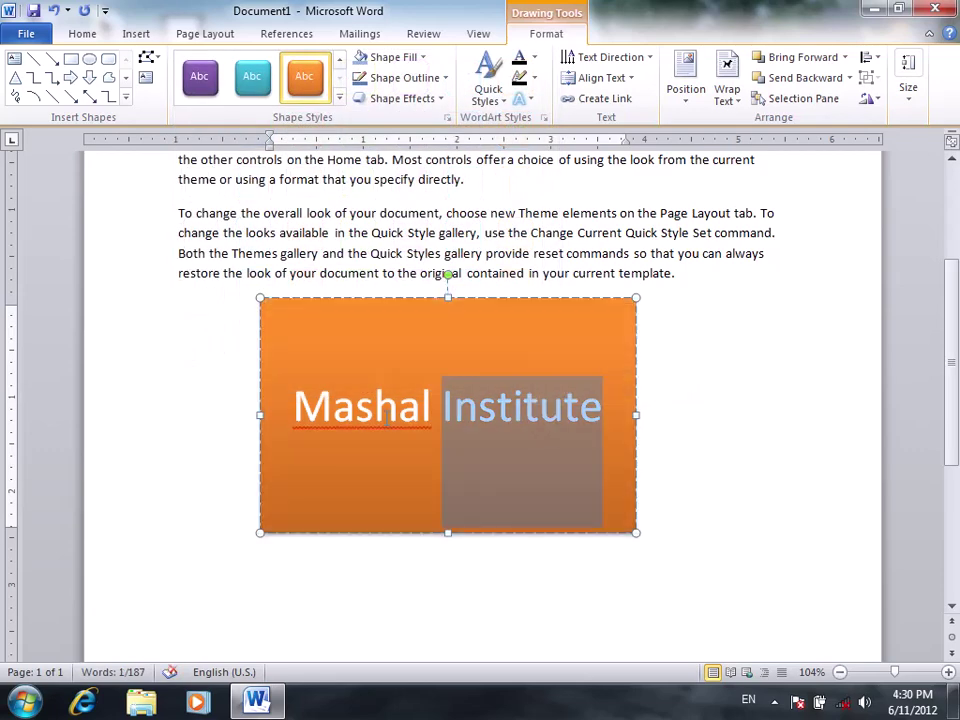
pyautogui.tripleClick(389, 421)
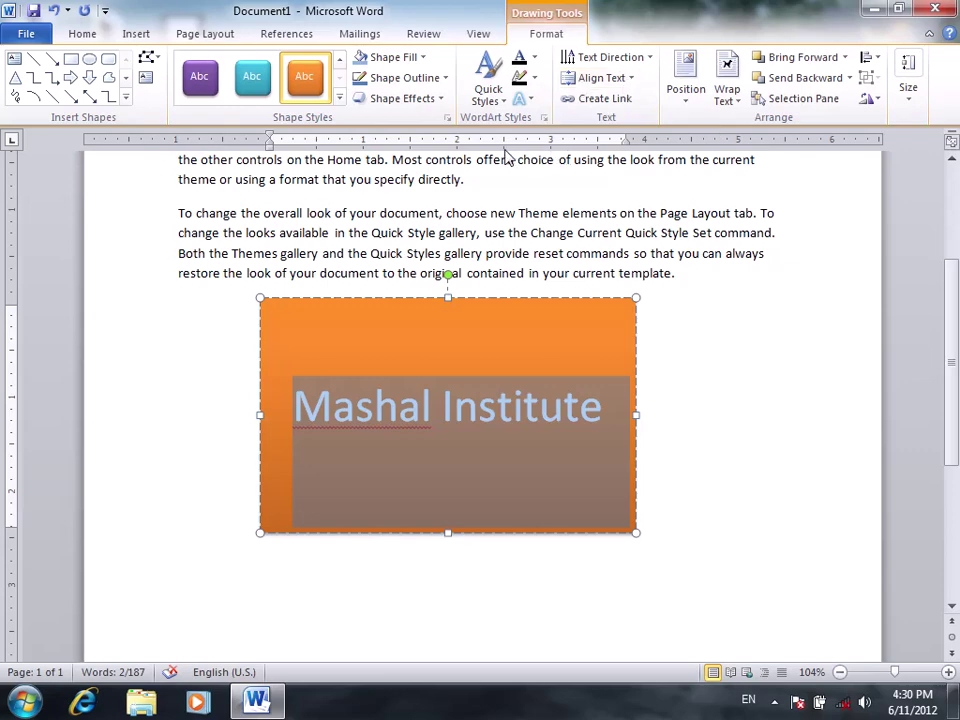
pyautogui.click(489, 84)
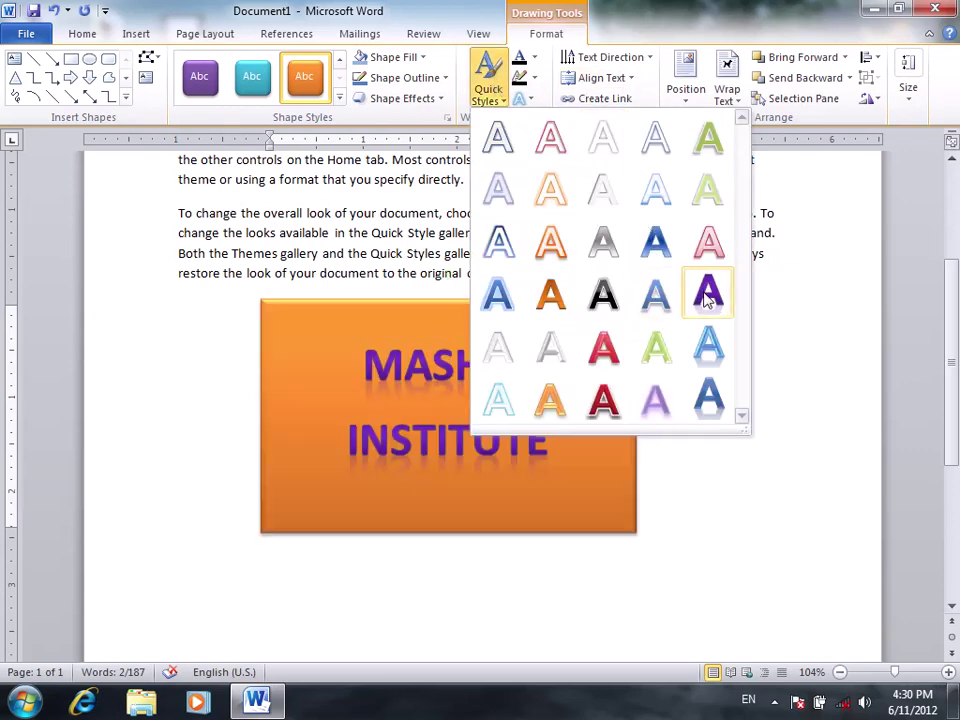
pyautogui.click(707, 297)
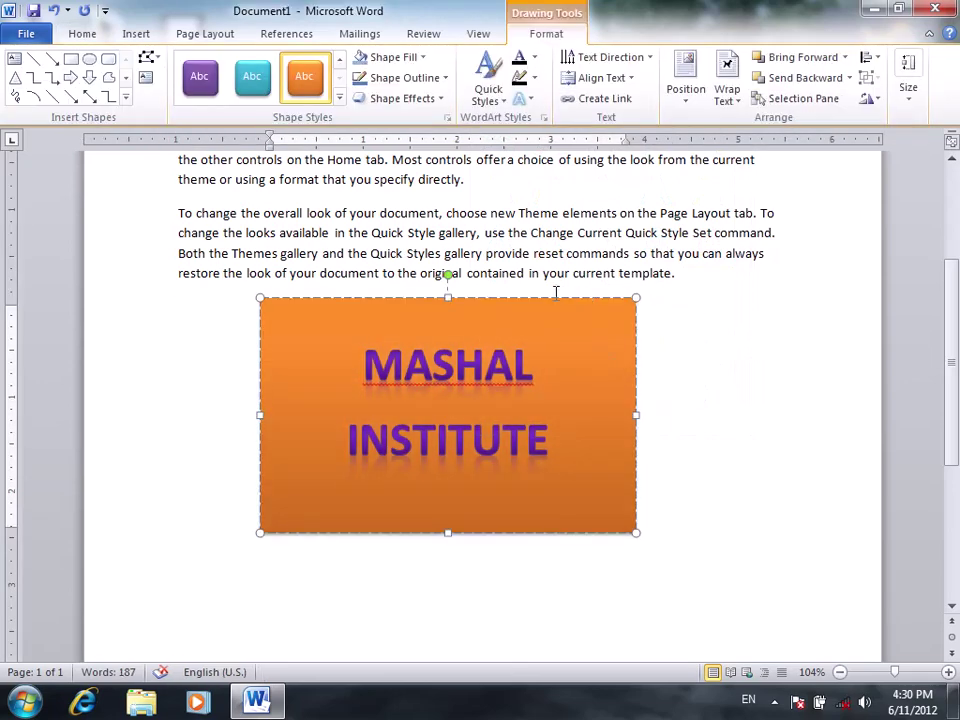
pyautogui.click(553, 298)
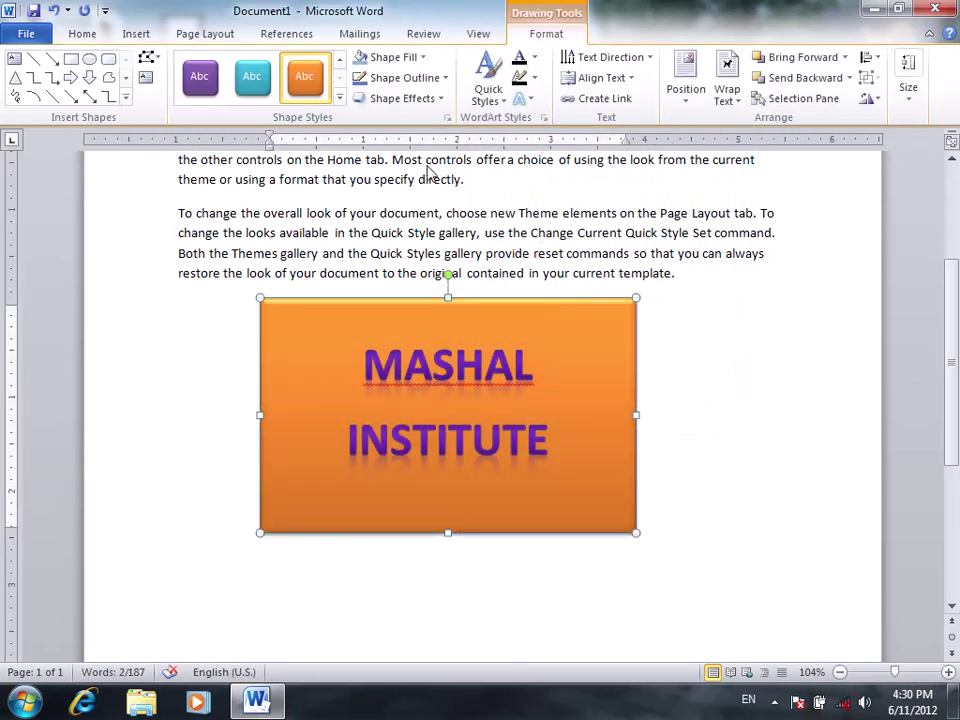
# Apply a Parallel 3-D rotation preset to the orange shape
pyautogui.click(408, 60)
pyautogui.click(400, 57)
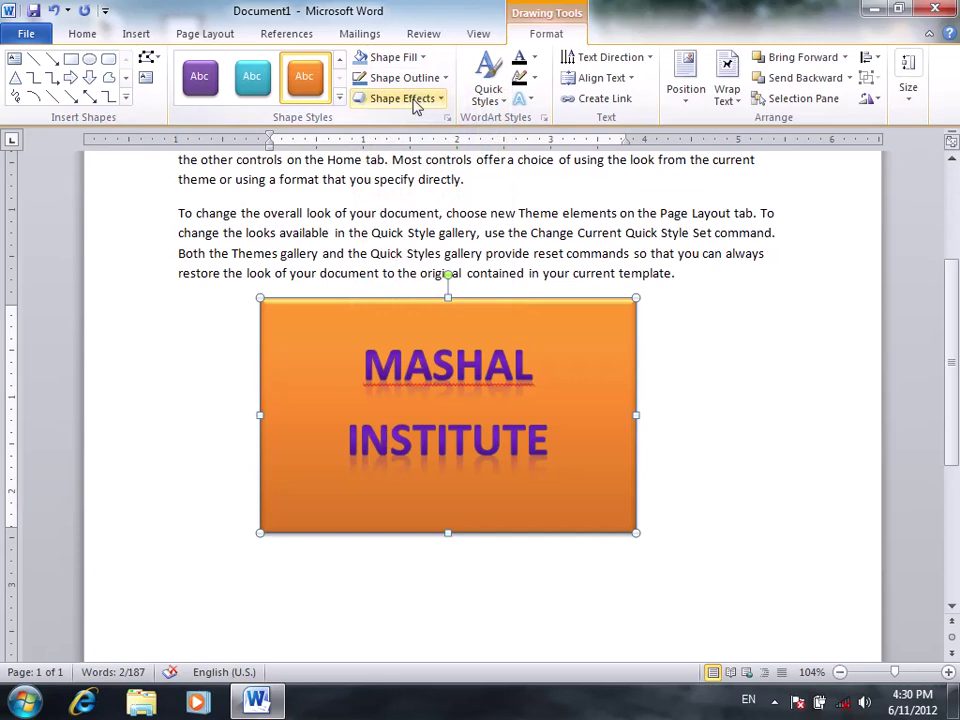
pyautogui.click(417, 102)
pyautogui.moveTo(424, 382)
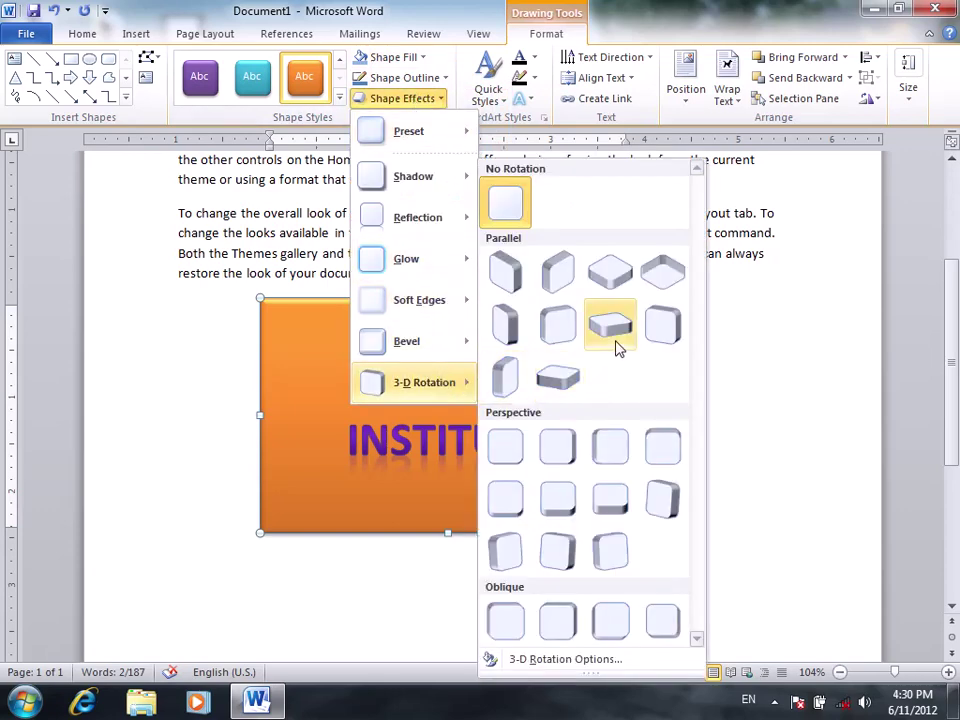
pyautogui.click(556, 390)
pyautogui.click(503, 594)
# Widen the rotated shape so MASHAL INSTITUTE fits on one line
pyautogui.click(503, 515)
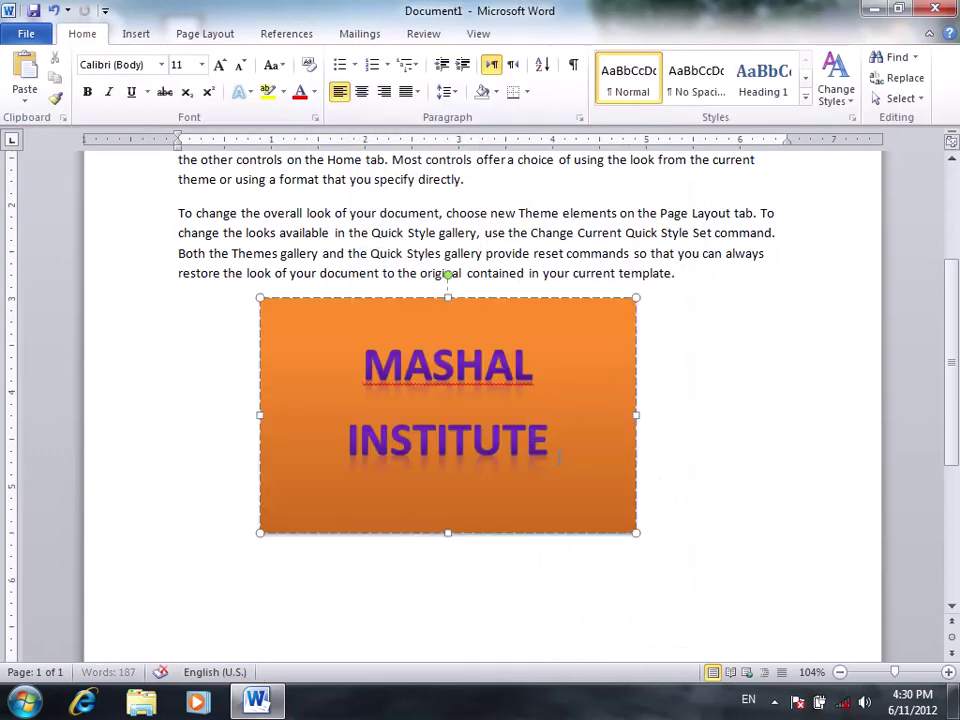
pyautogui.click(643, 531)
pyautogui.moveTo(643, 531); pyautogui.dragTo(756, 615)
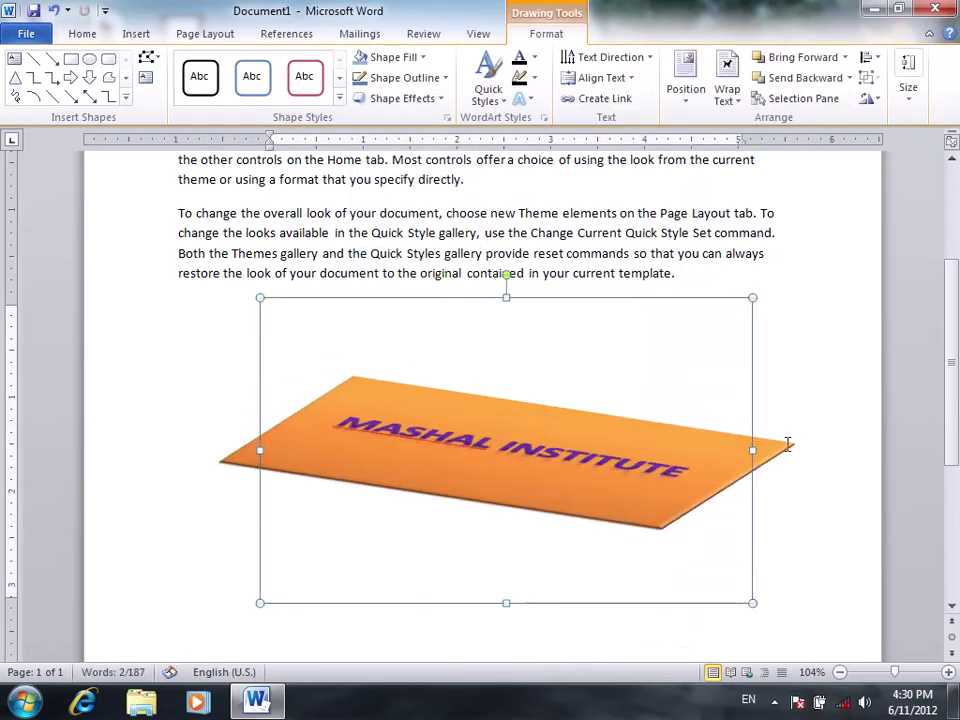
pyautogui.click(787, 371)
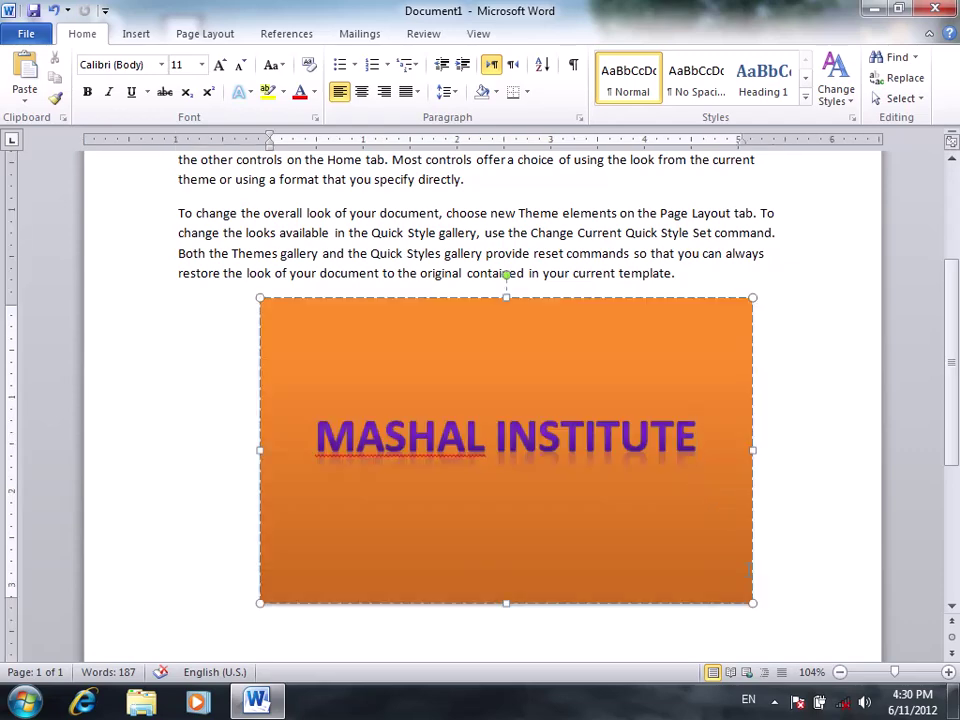
pyautogui.click(752, 540)
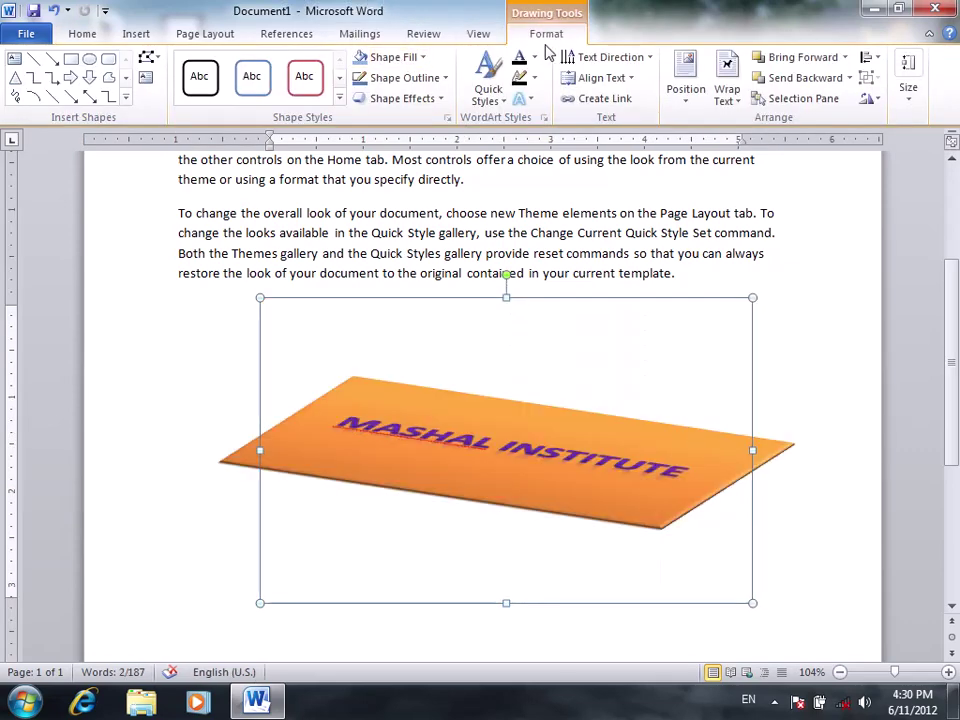
pyautogui.click(419, 100)
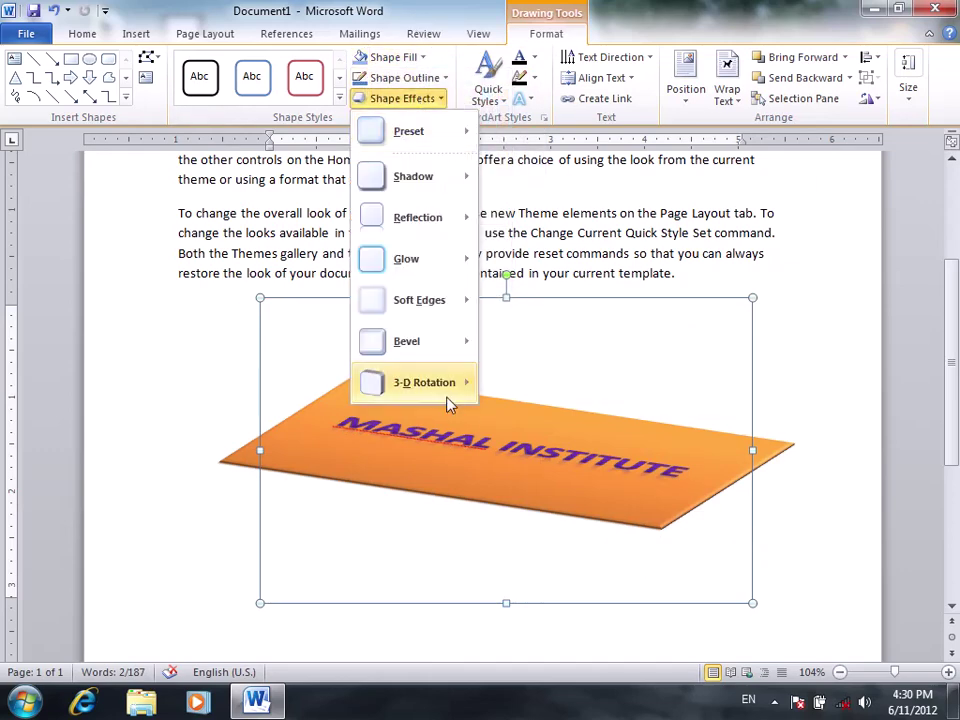
# Turn on Keep text flat in the 3-D Rotation options and close the dialog
pyautogui.moveTo(424, 382)
pyautogui.click(596, 662)
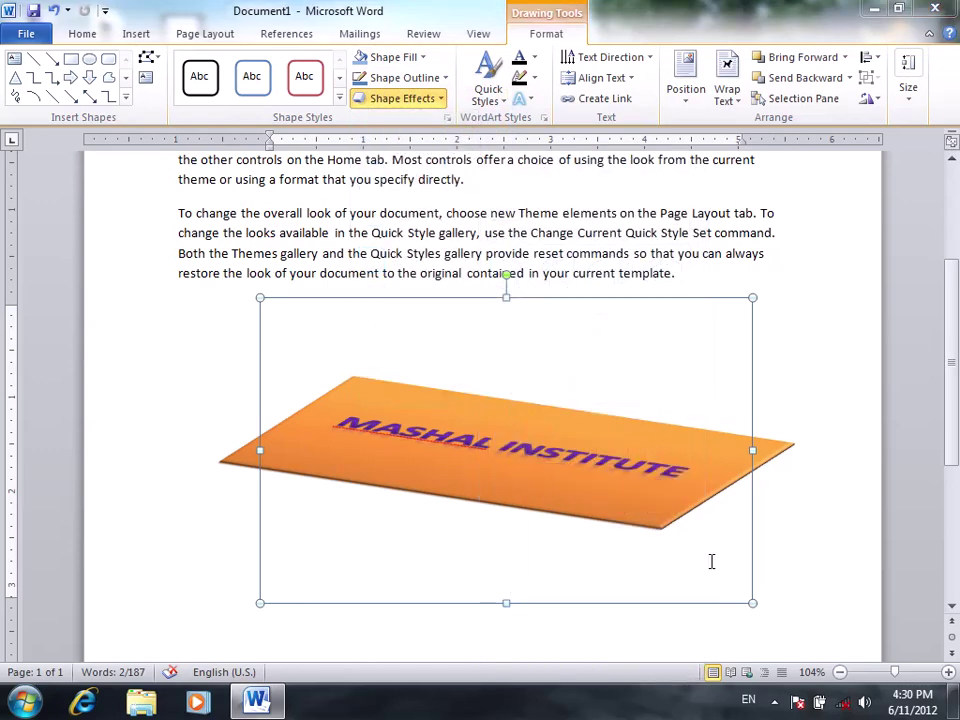
pyautogui.moveTo(499, 99); pyautogui.dragTo(770, 183)
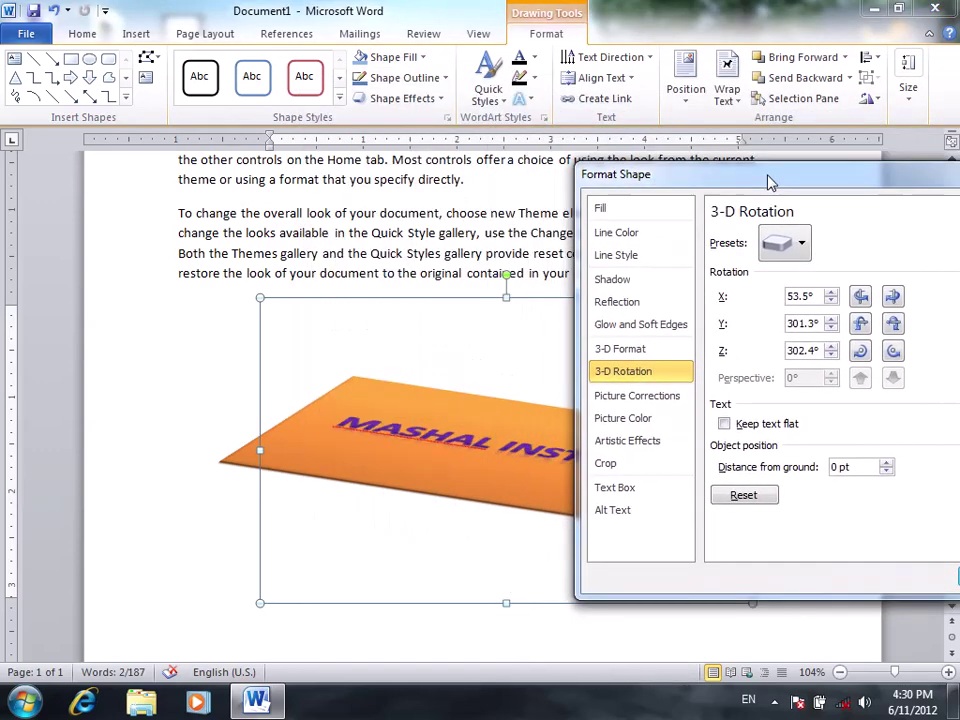
pyautogui.click(770, 424)
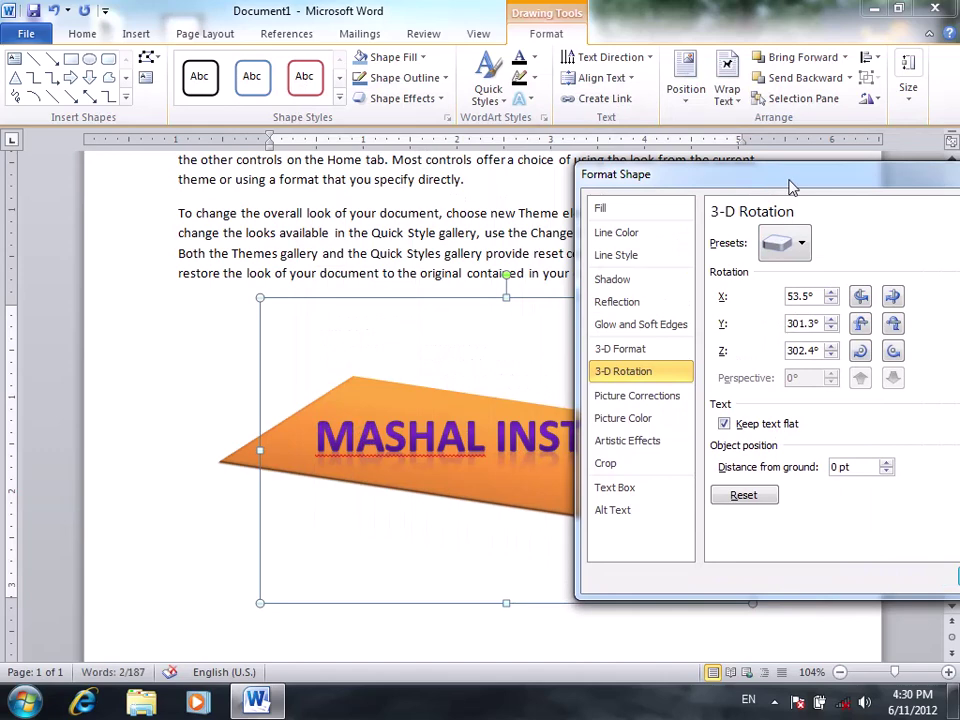
pyautogui.moveTo(789, 186); pyautogui.dragTo(591, 186)
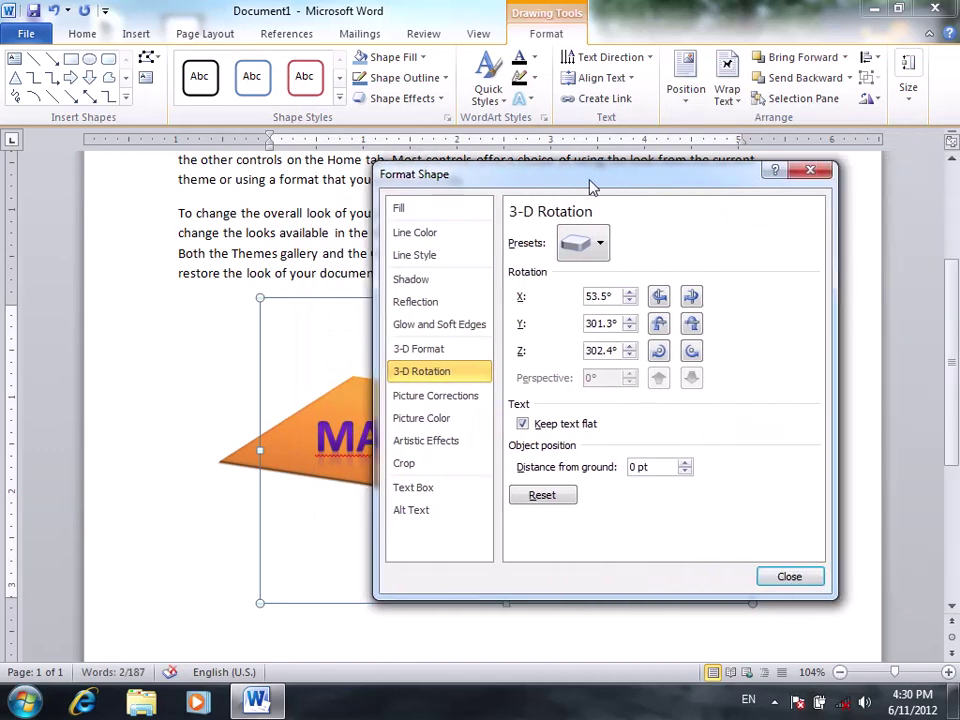
pyautogui.click(789, 578)
pyautogui.click(785, 407)
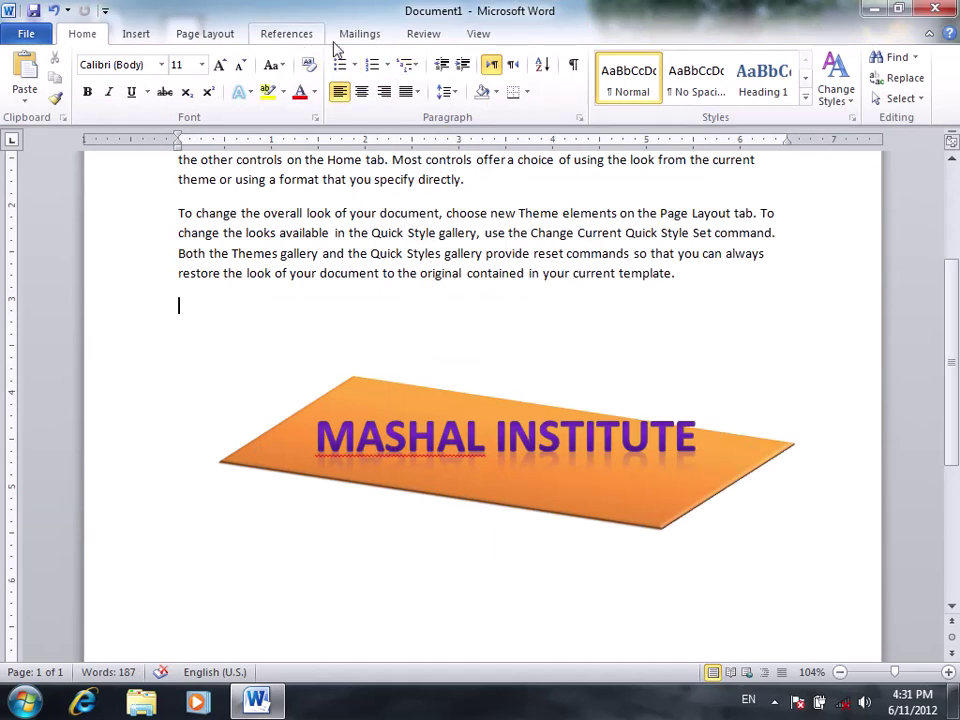
pyautogui.click(575, 500)
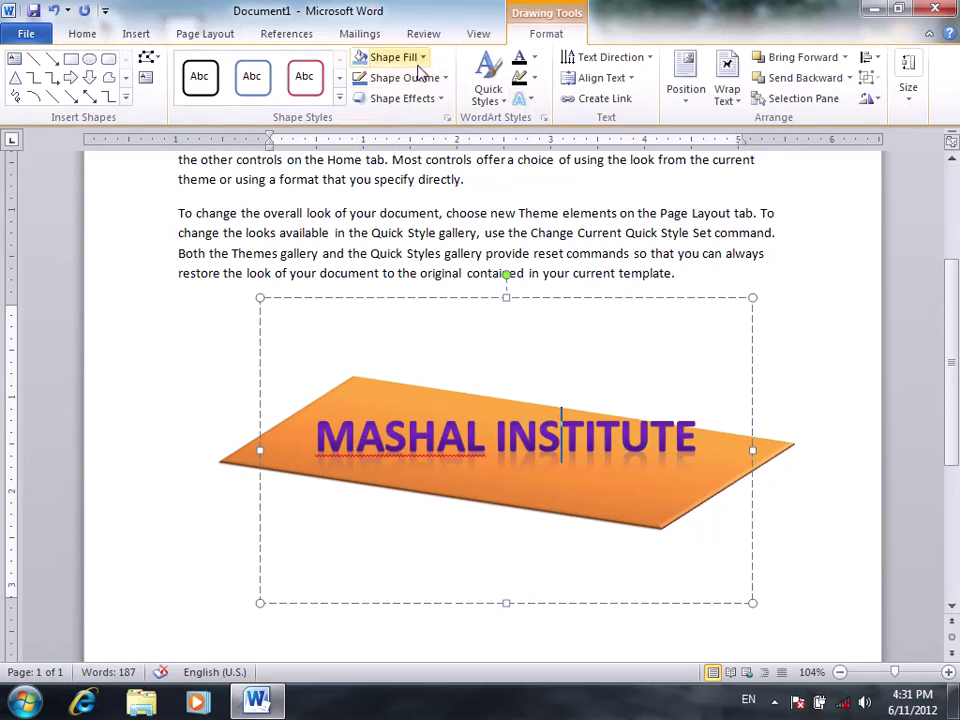
# Open the shape's full 3-D Rotation settings, let its text tilt with it, and reposition the dialog
pyautogui.click(385, 57)
pyautogui.click(390, 55)
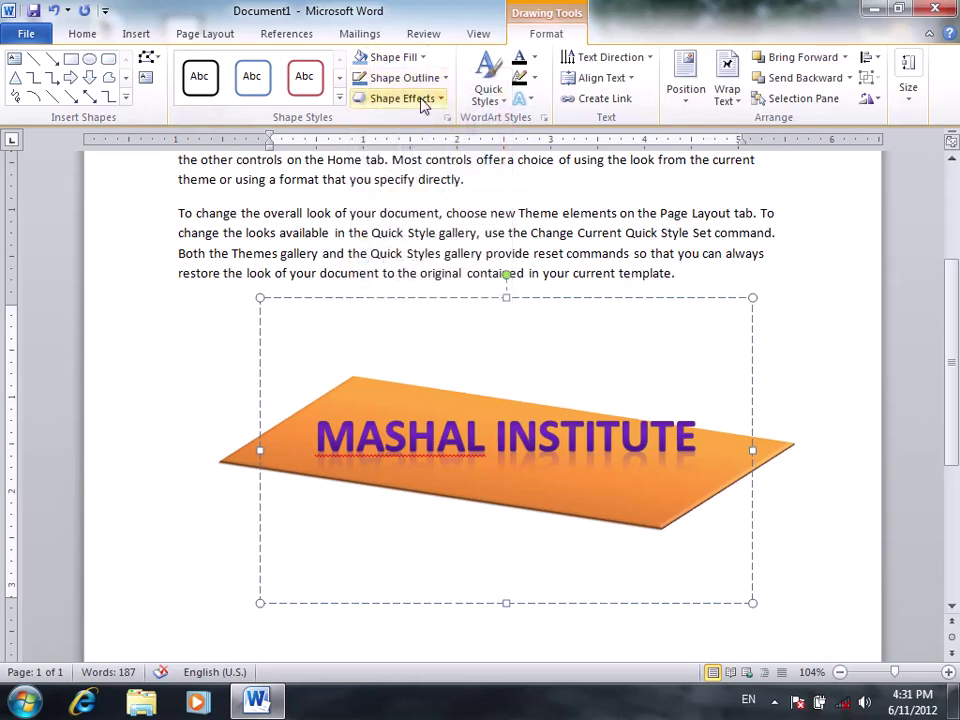
pyautogui.click(422, 98)
pyautogui.click(610, 662)
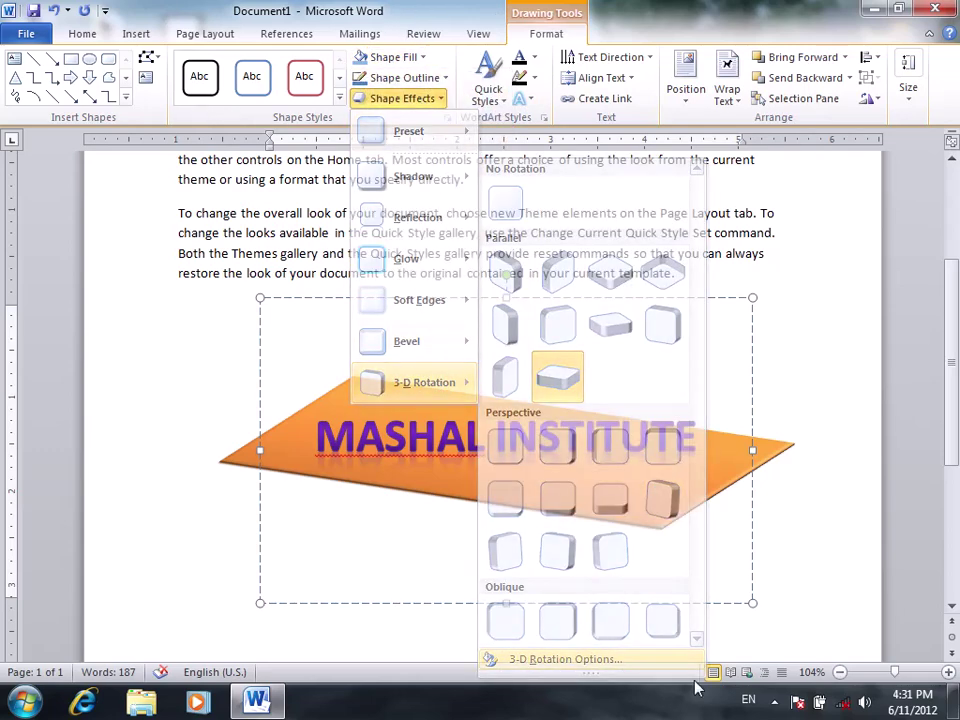
pyautogui.click(522, 424)
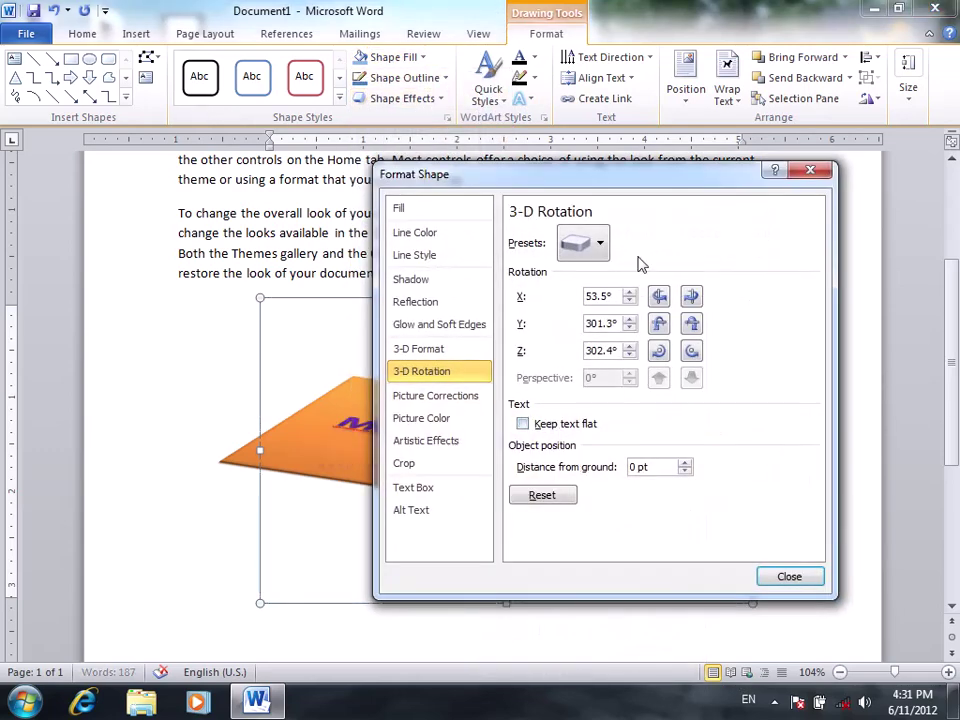
pyautogui.moveTo(634, 174); pyautogui.dragTo(937, 336)
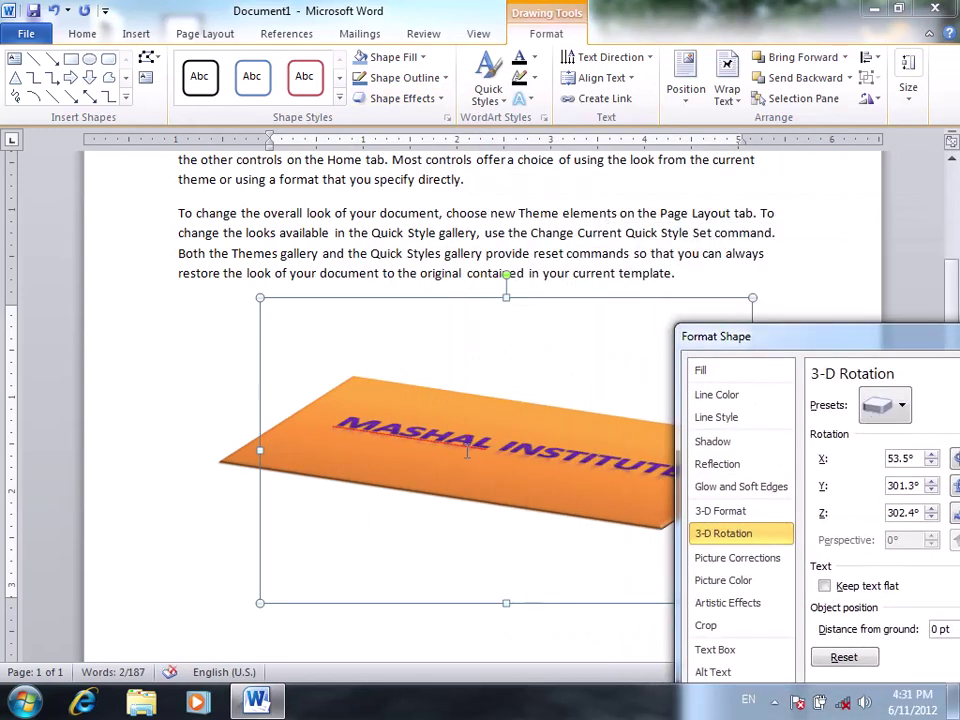
pyautogui.moveTo(812, 352); pyautogui.dragTo(716, 120)
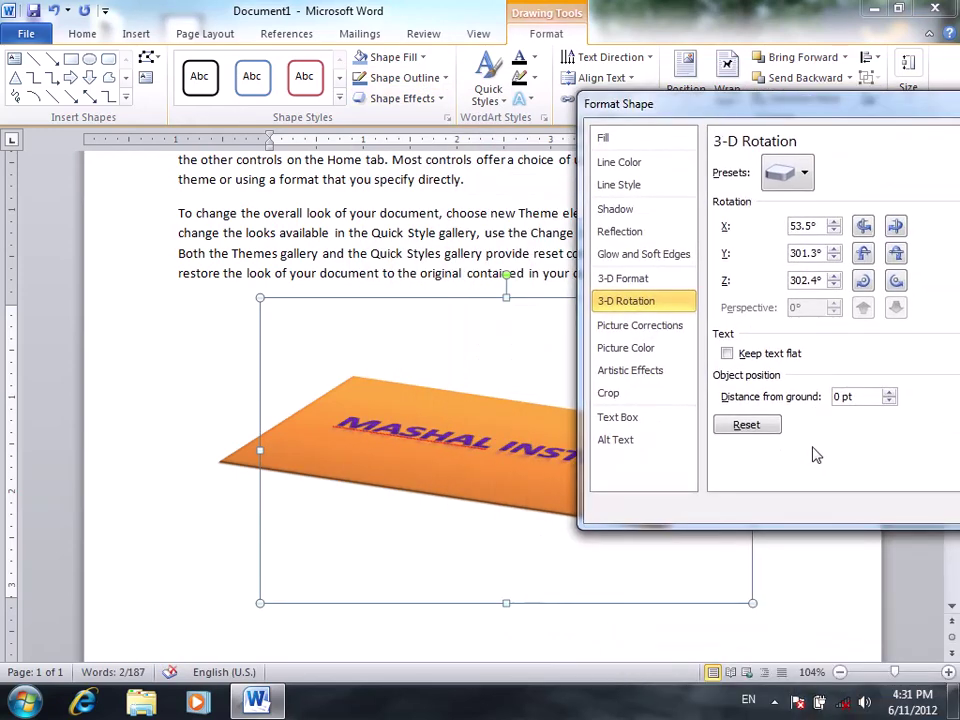
# Try distance-from-ground values, raising it to 4.5 pt then lowering it to -6.5 pt
pyautogui.click(888, 392)
pyautogui.click(888, 392)
pyautogui.click(888, 392)
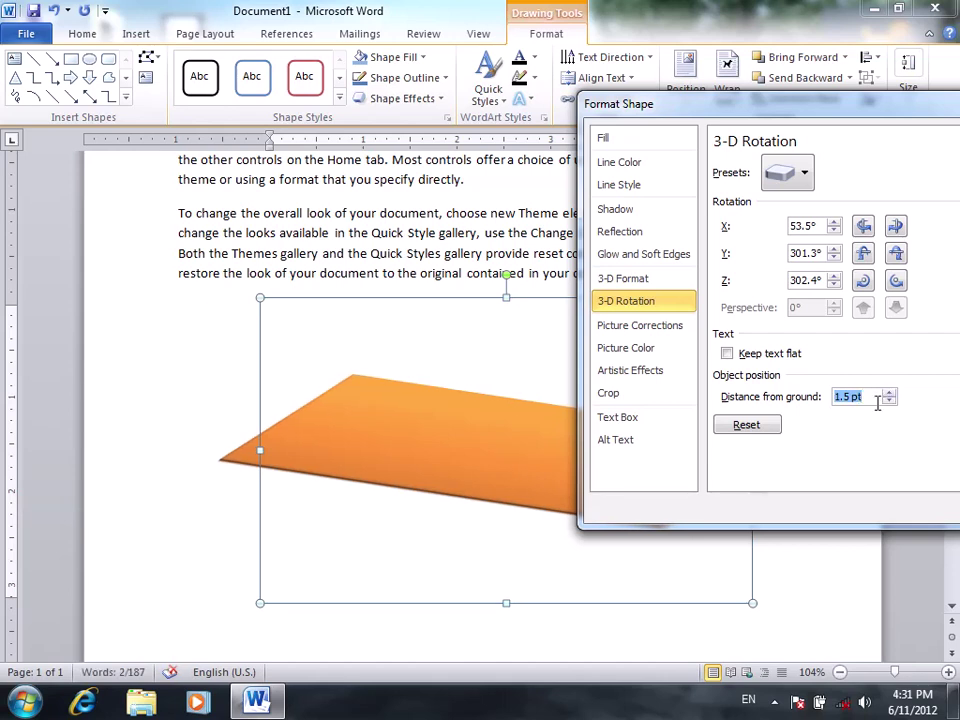
pyautogui.click(889, 393)
pyautogui.click(889, 393)
pyautogui.click(889, 393)
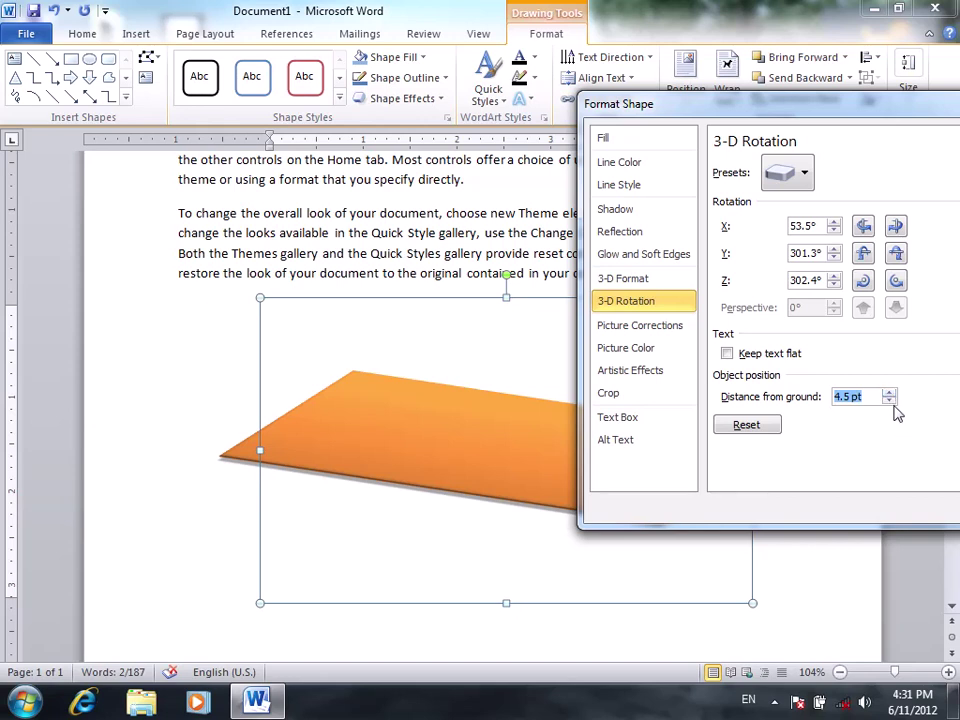
pyautogui.click(889, 401)
pyautogui.click(889, 401)
pyautogui.click(889, 401)
pyautogui.click(889, 401)
pyautogui.click(889, 401)
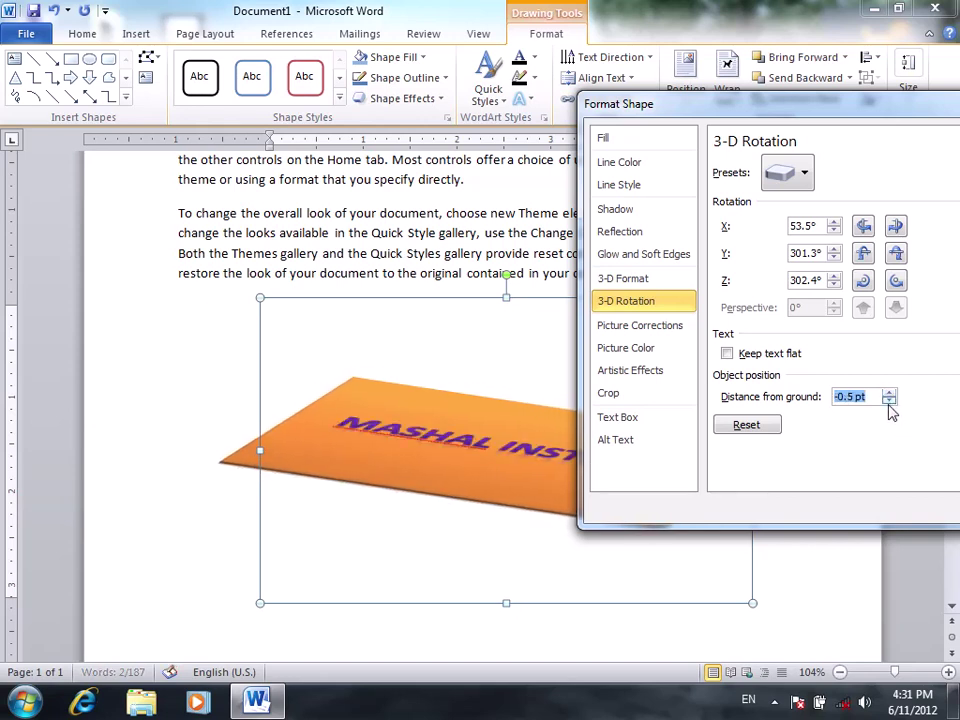
pyautogui.click(889, 401)
pyautogui.click(889, 401)
pyautogui.click(889, 401)
pyautogui.click(889, 401)
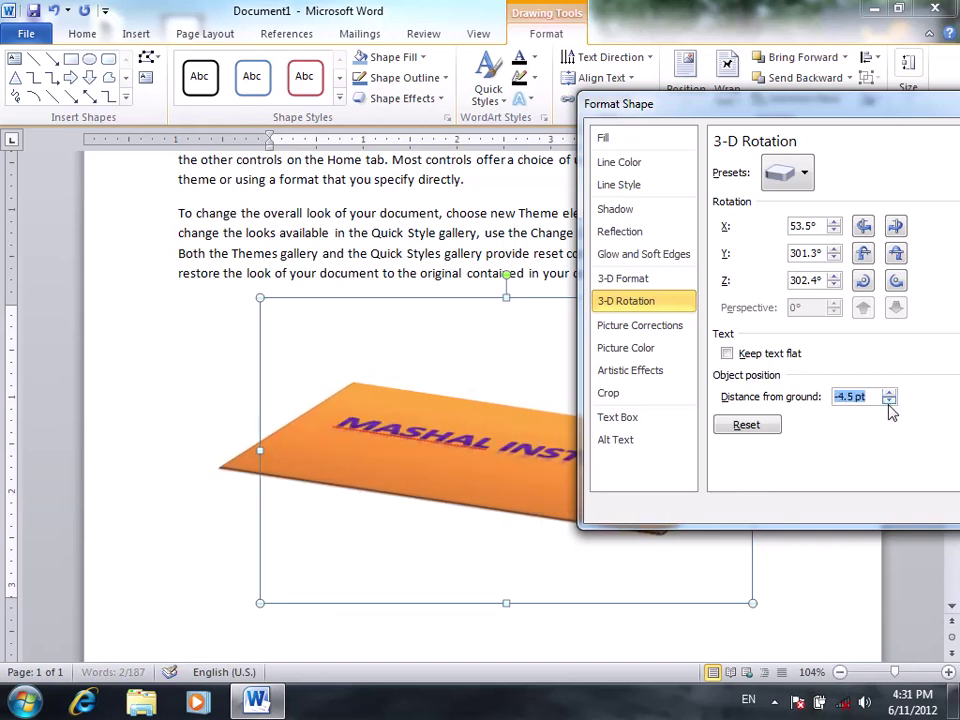
pyautogui.click(889, 401)
pyautogui.click(889, 401)
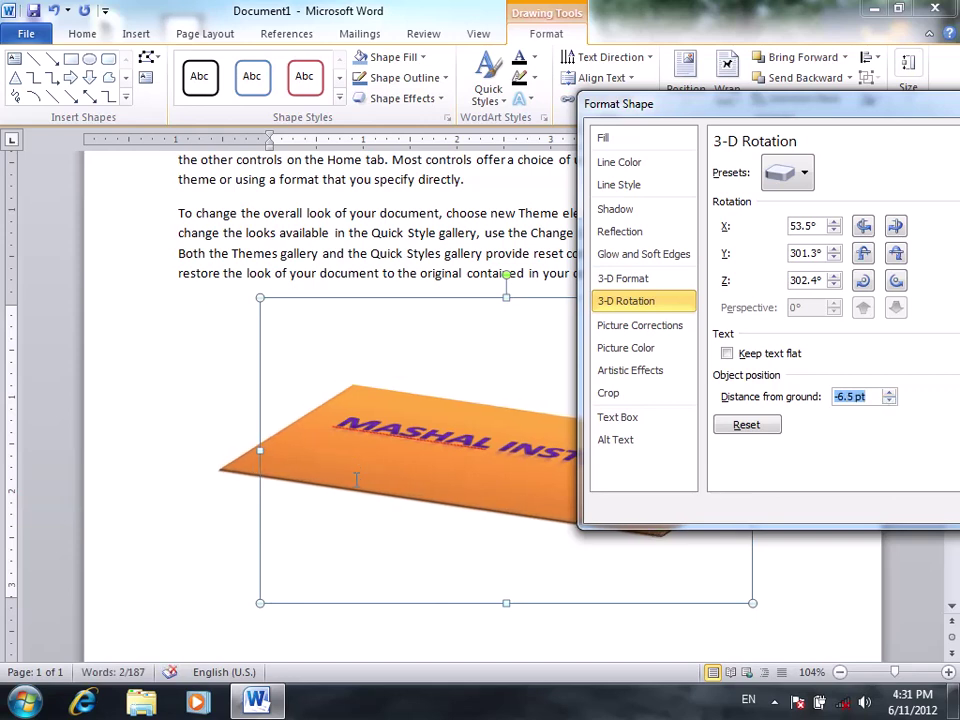
# Reset the rotation and apply a Parallel 3-D preset (X 306.5°, Y 301.3°, Z 57.6°)
pyautogui.click(746, 424)
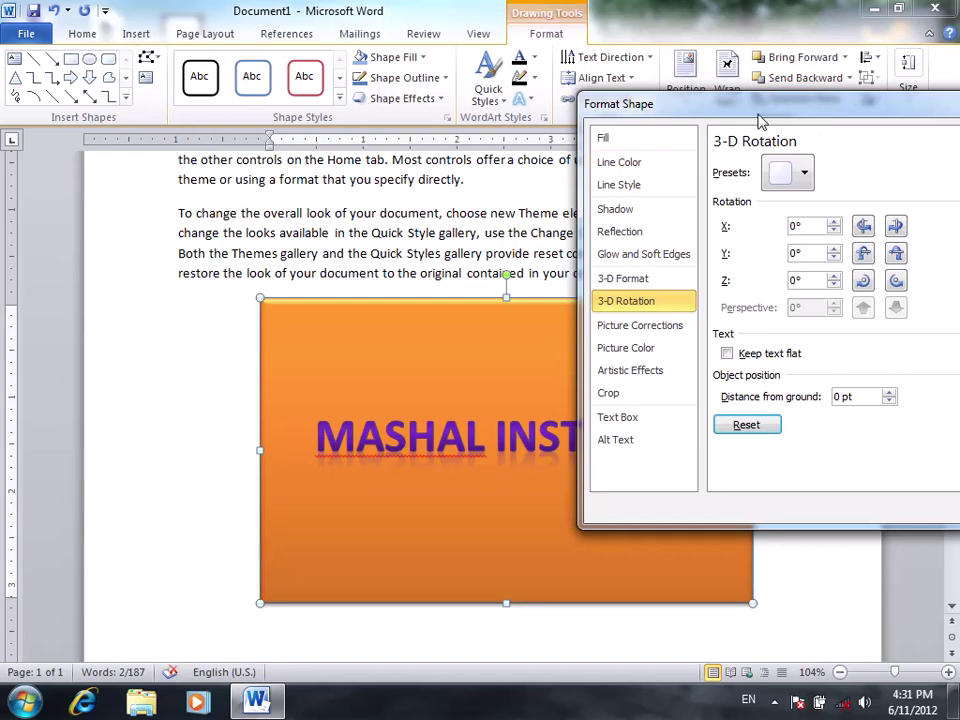
pyautogui.click(790, 173)
pyautogui.click(858, 358)
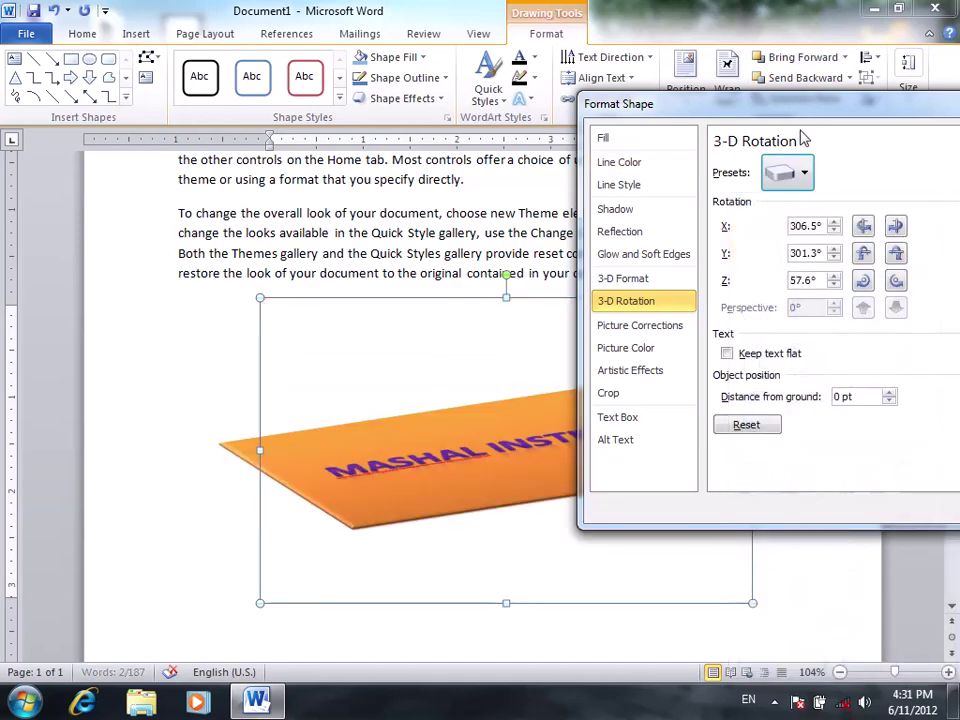
pyautogui.moveTo(835, 112); pyautogui.dragTo(481, 114)
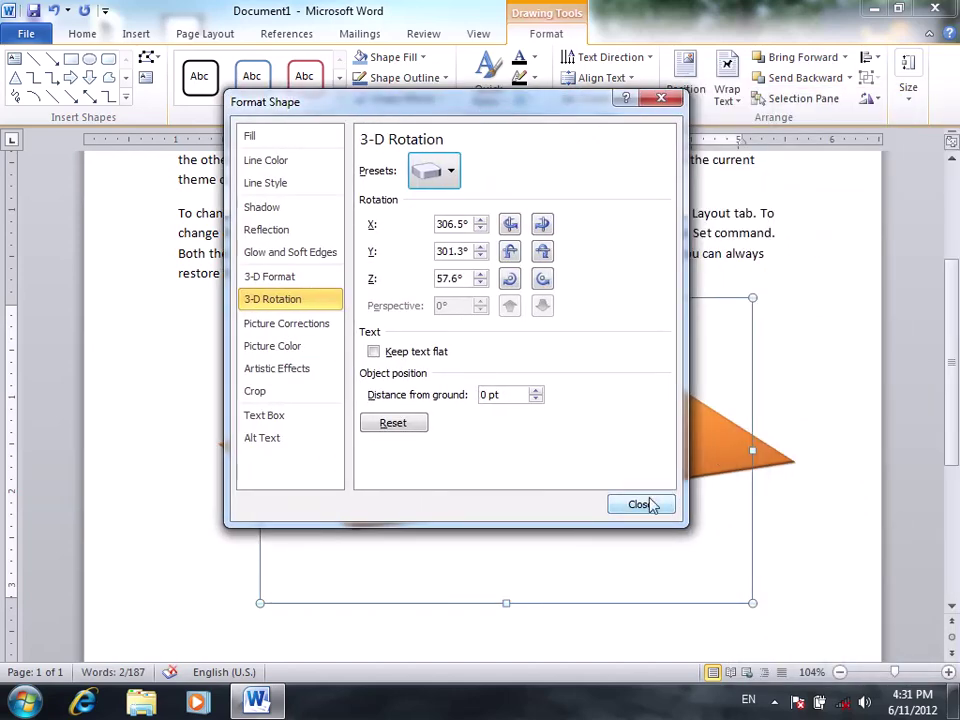
pyautogui.moveTo(362, 112); pyautogui.dragTo(643, 182)
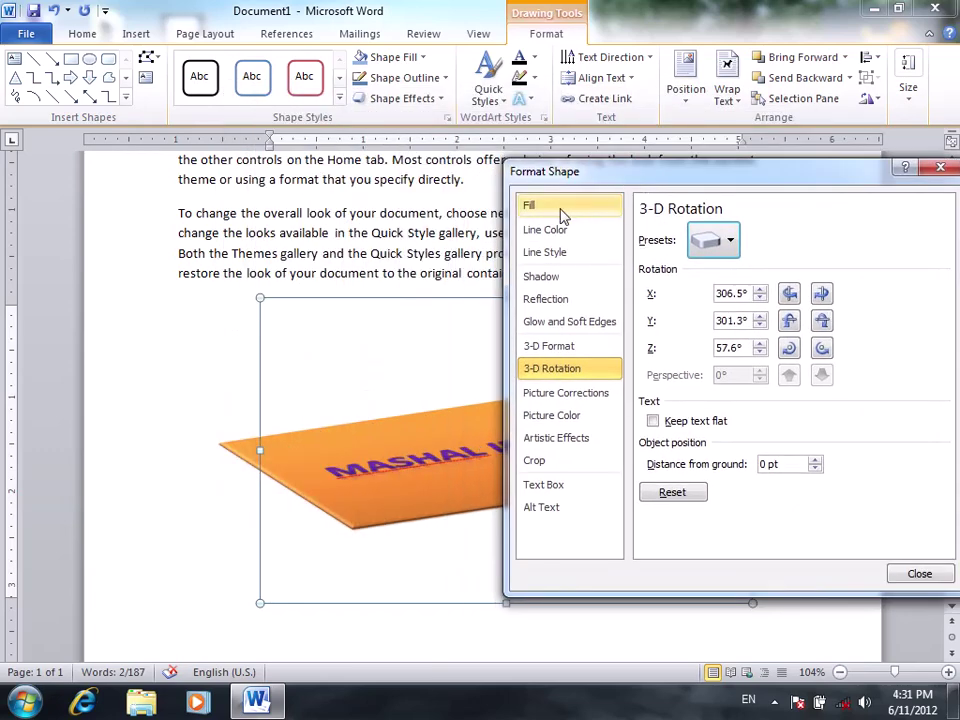
# Review the Fill, Line Color, Line Style, Shadow, Reflection and Glow settings, including the glow presets
pyautogui.click(562, 212)
pyautogui.click(562, 234)
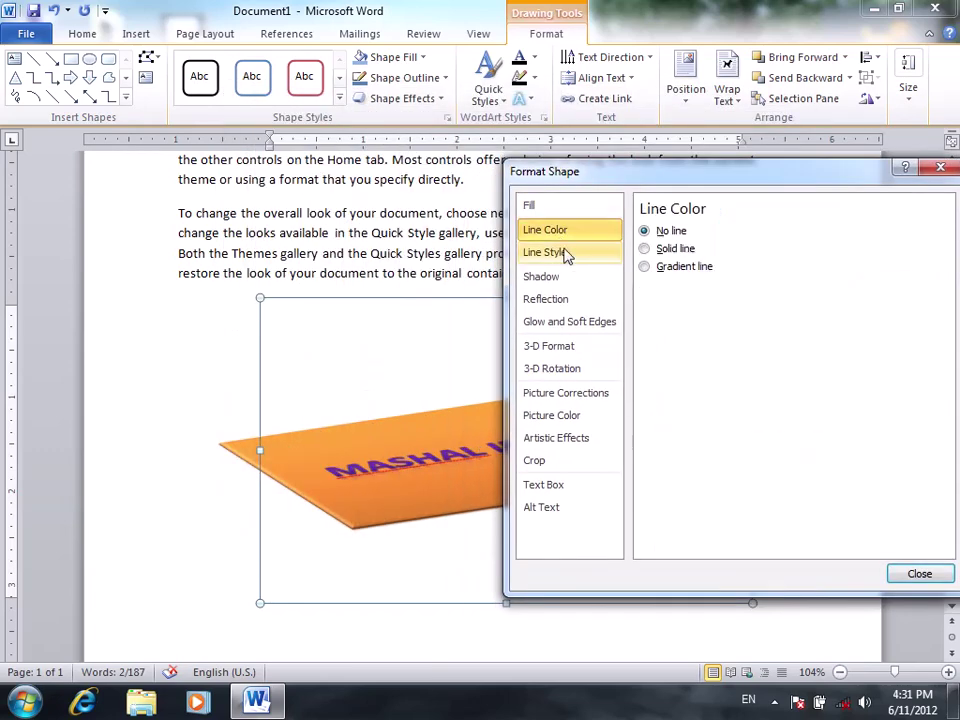
pyautogui.click(571, 256)
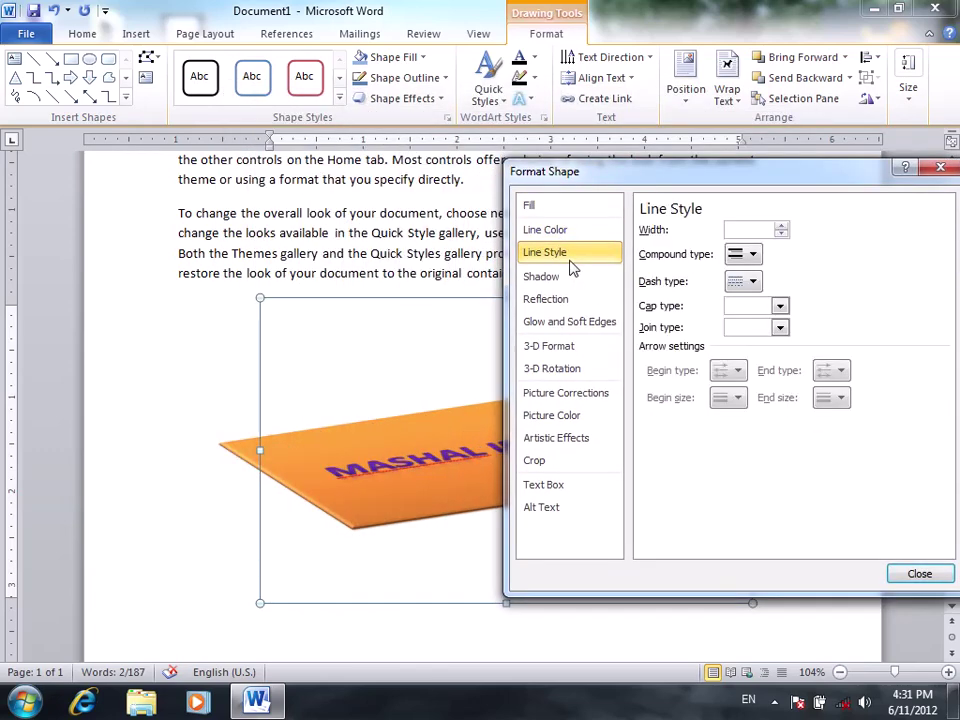
pyautogui.click(580, 280)
pyautogui.click(586, 302)
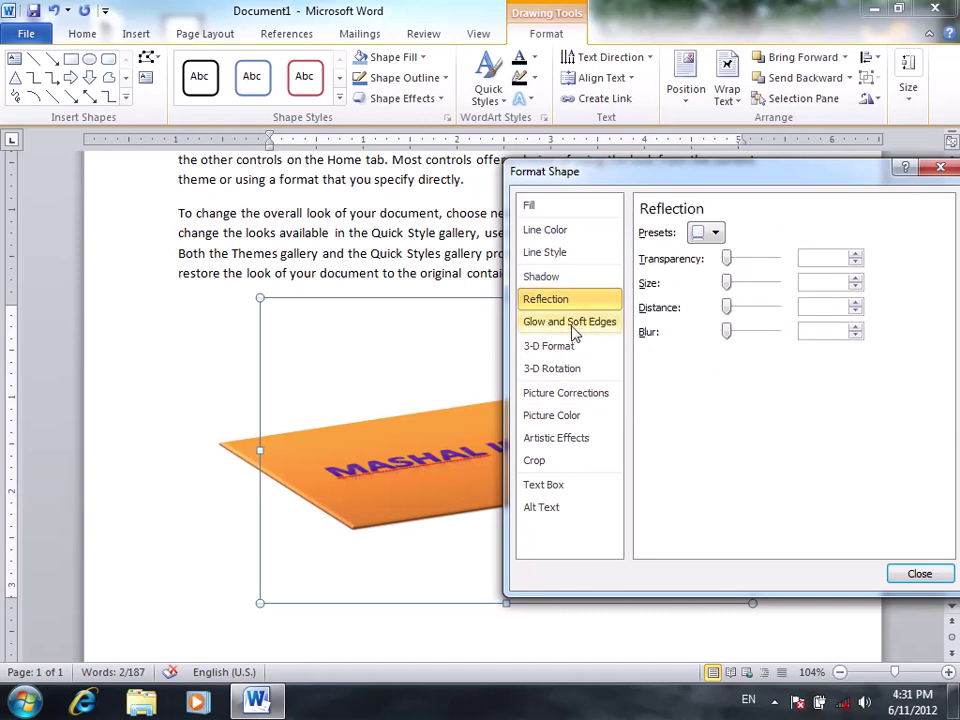
pyautogui.click(570, 322)
pyautogui.click(724, 252)
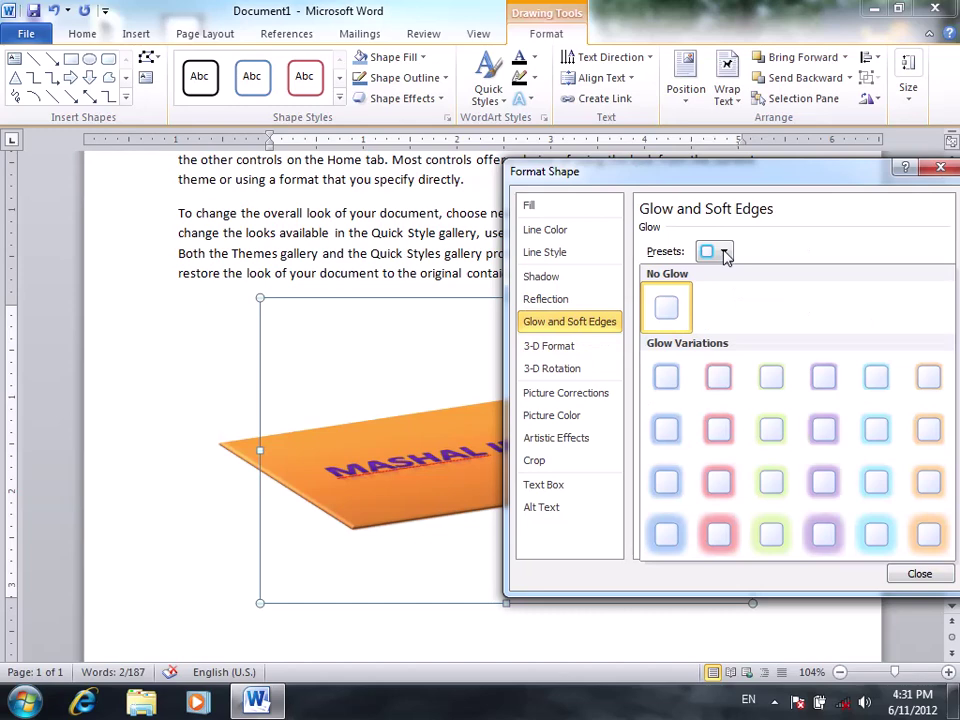
pyautogui.click(664, 308)
# Review the 3-D, picture, artistic effects, crop and Text Box categories, then close the dialog
pyautogui.click(555, 346)
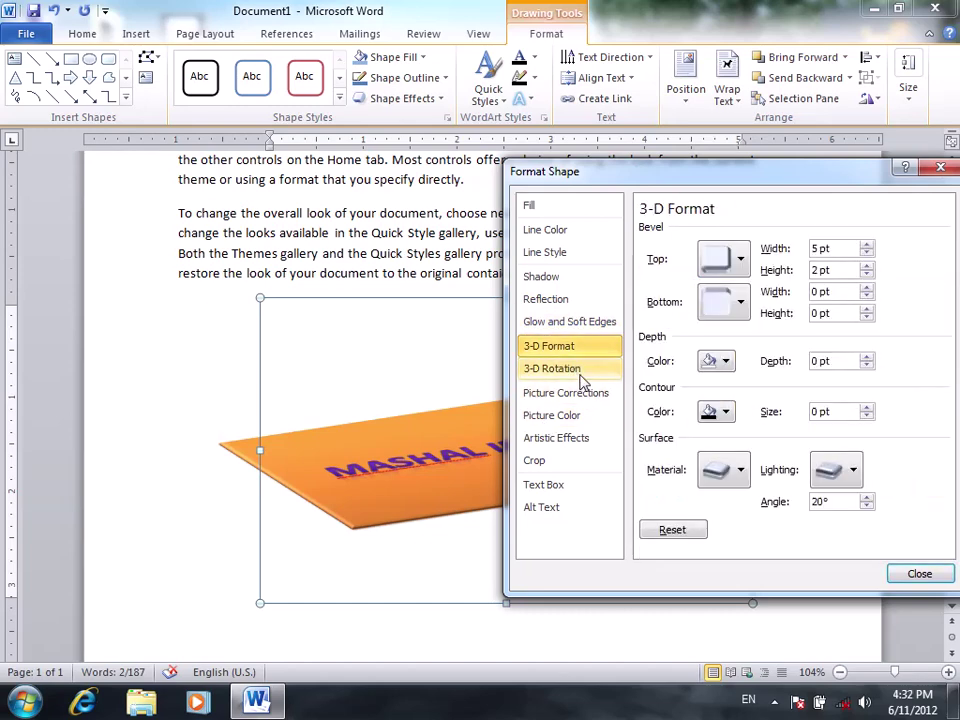
pyautogui.click(580, 370)
pyautogui.click(601, 398)
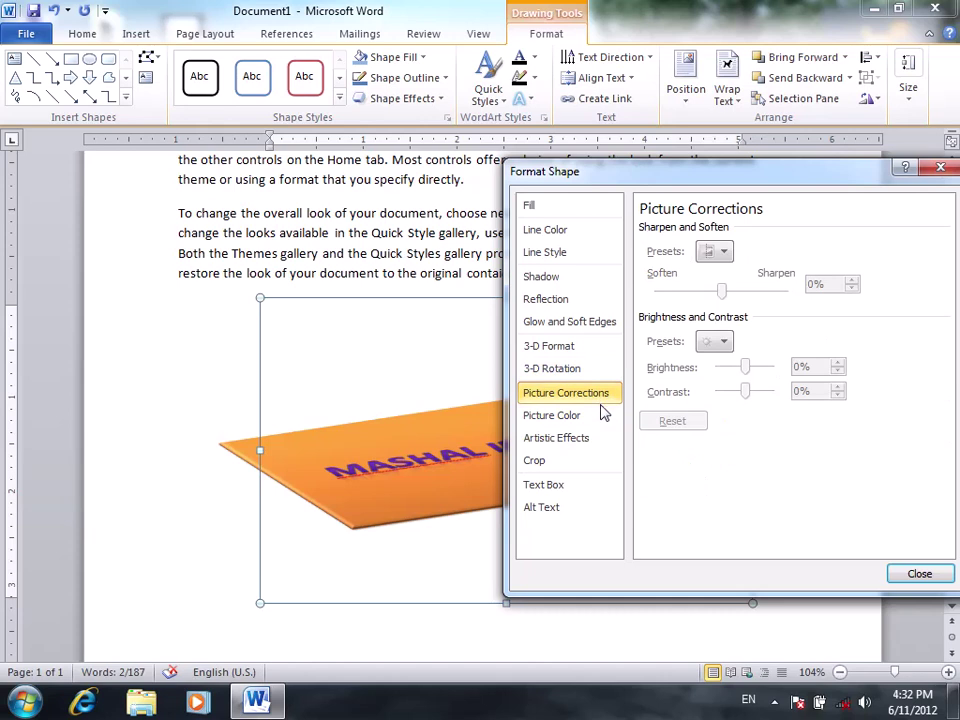
pyautogui.click(594, 419)
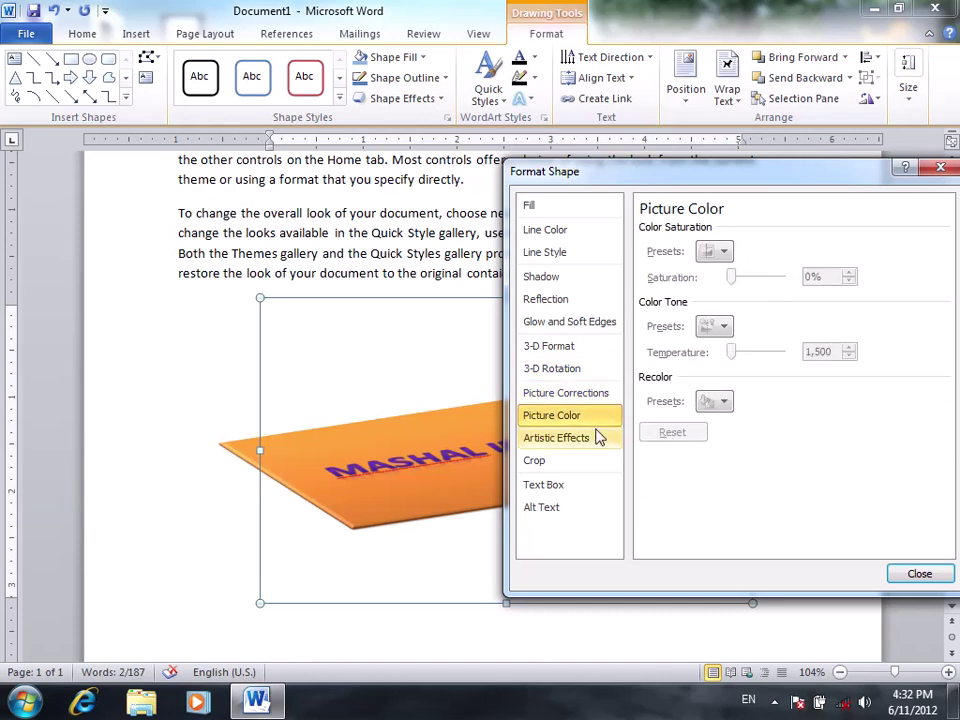
pyautogui.click(590, 440)
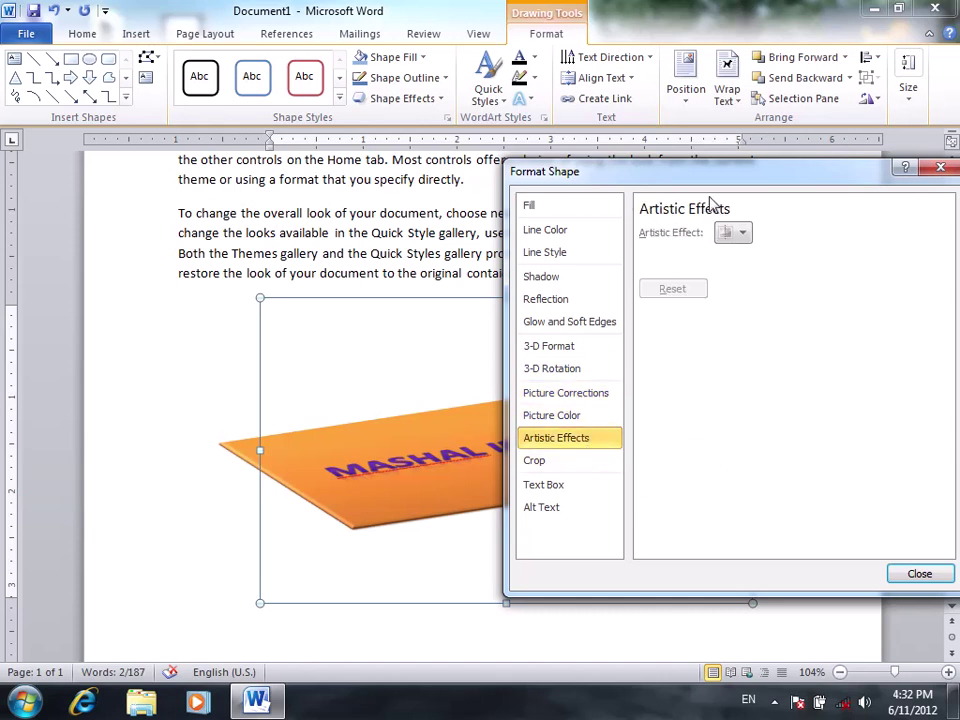
pyautogui.moveTo(703, 182); pyautogui.dragTo(602, 152)
pyautogui.click(474, 434)
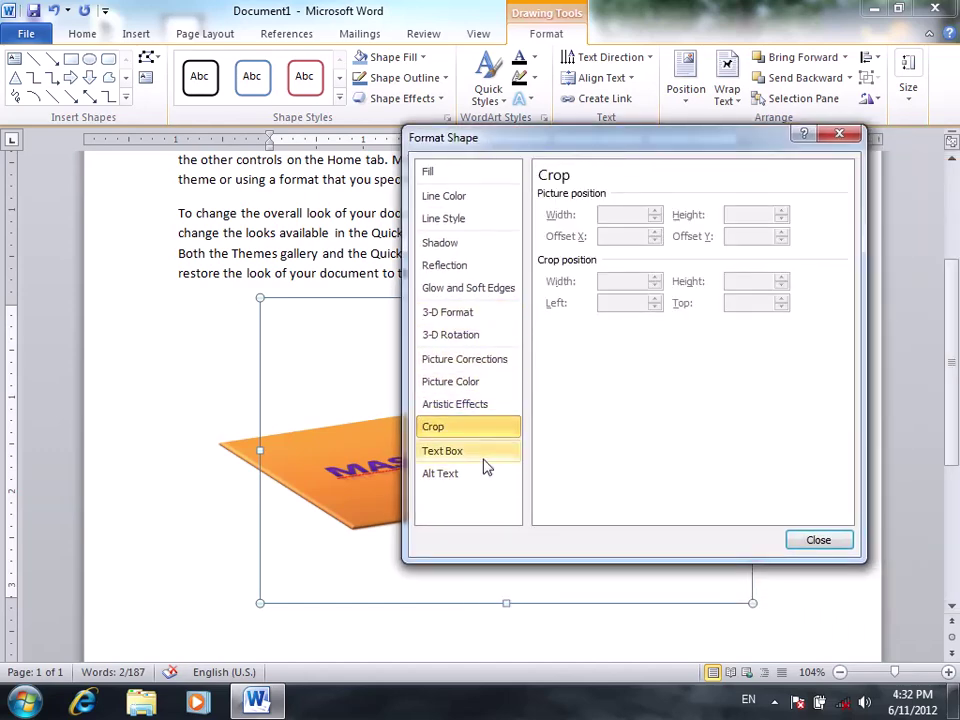
pyautogui.click(485, 465)
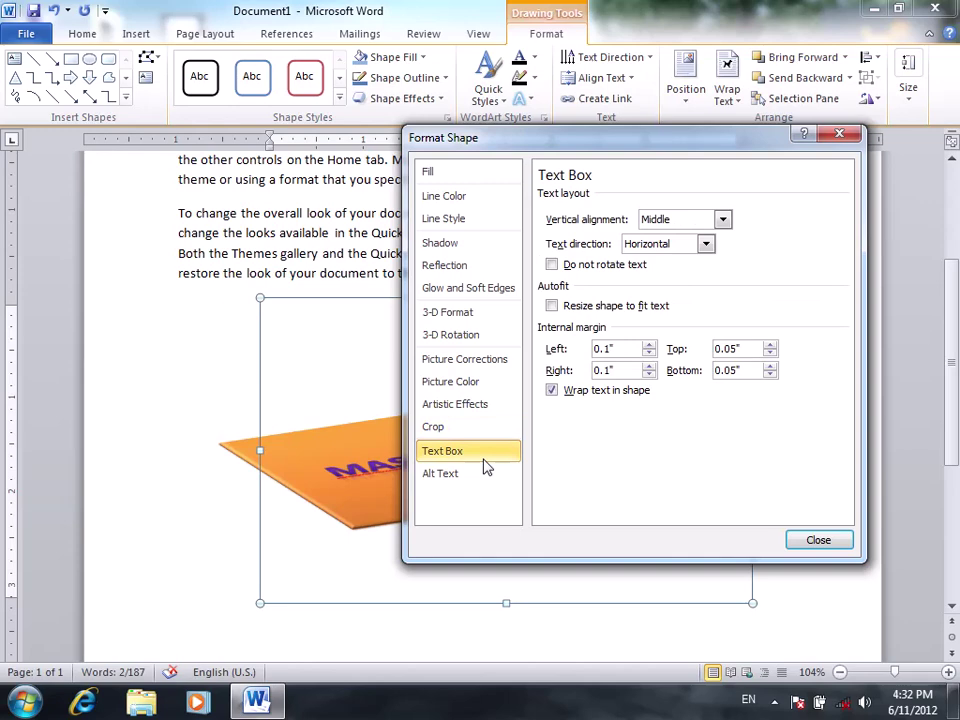
pyautogui.click(818, 540)
pyautogui.click(133, 33)
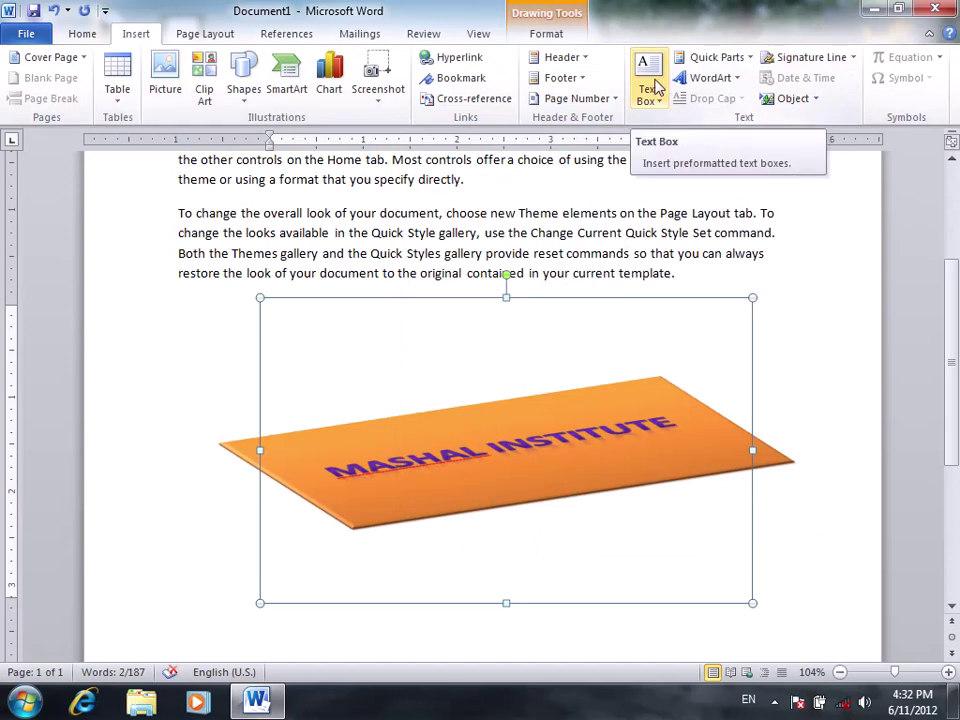
# Deselect the MASHAL INSTITUTE shape by clicking below it, then create a new document with Ctrl+N
pyautogui.click(736, 304)
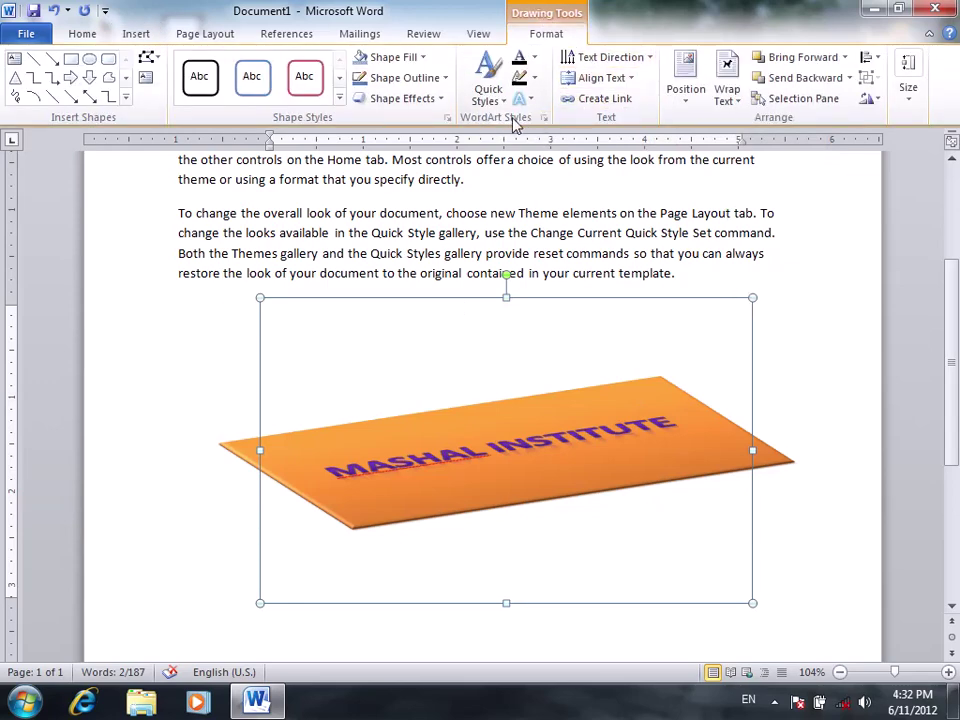
pyautogui.click(128, 32)
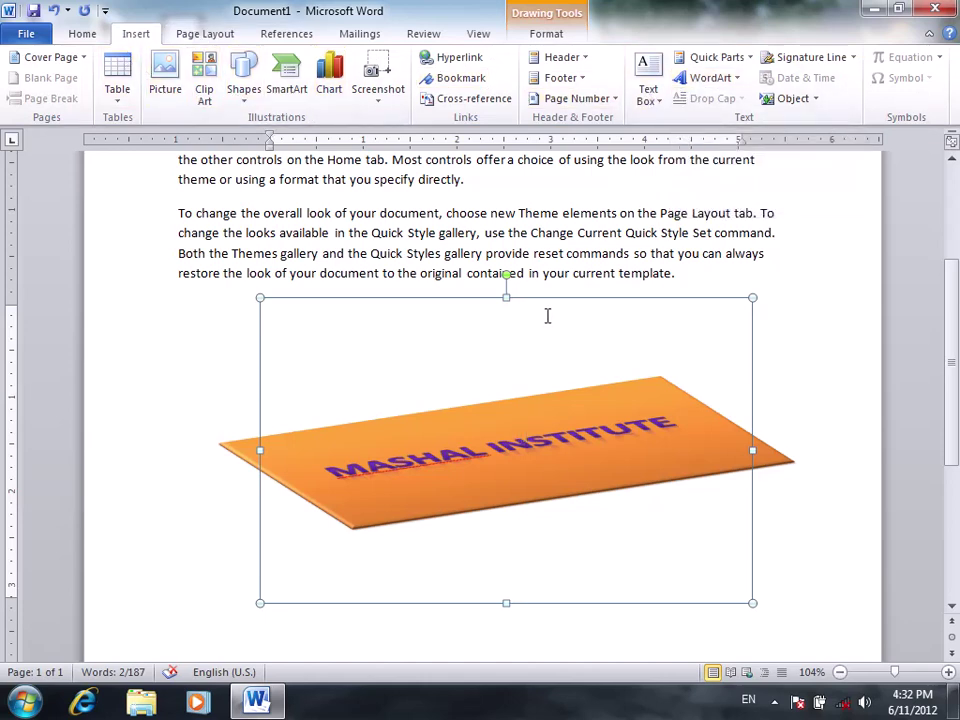
pyautogui.scroll(-4, 525, 497)
pyautogui.click(546, 497)
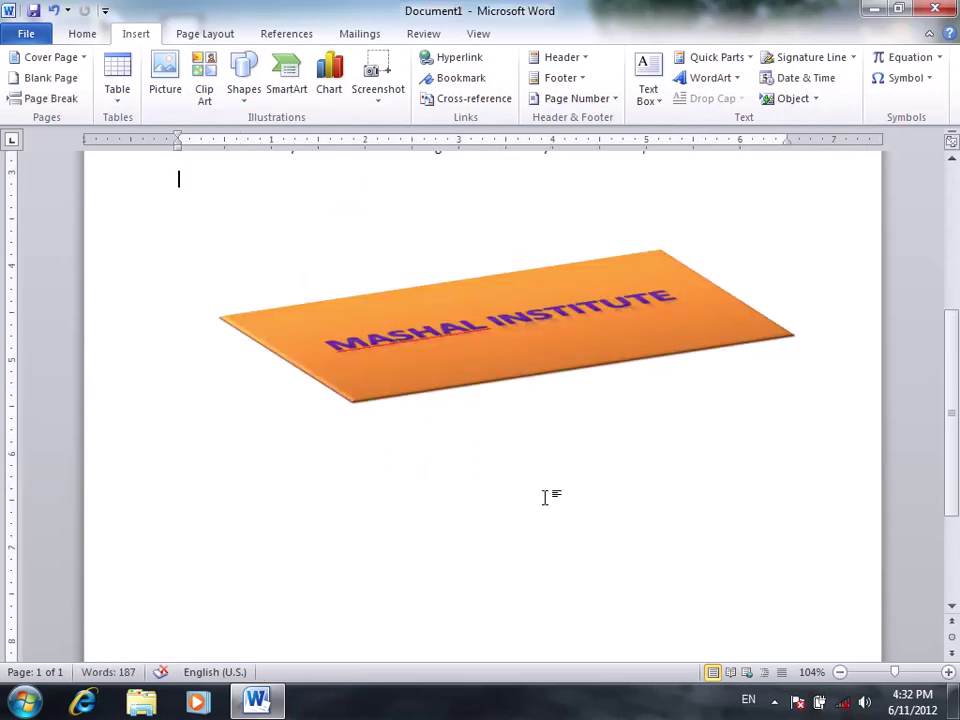
pyautogui.hotkey('ctrl', 'n')
pyautogui.click(150, 33)
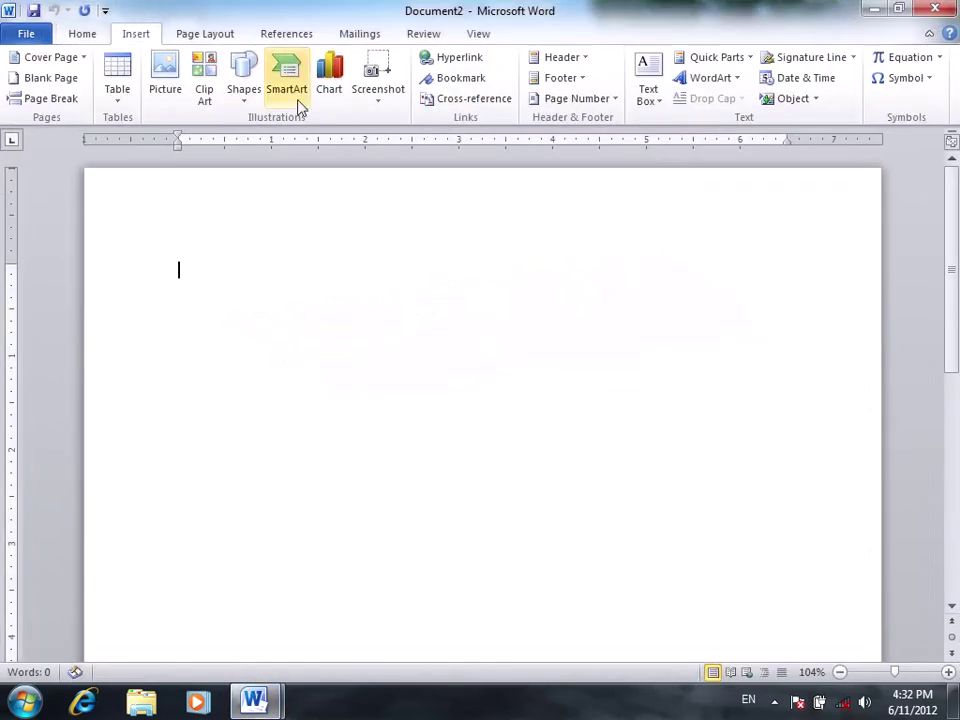
pyautogui.click(247, 105)
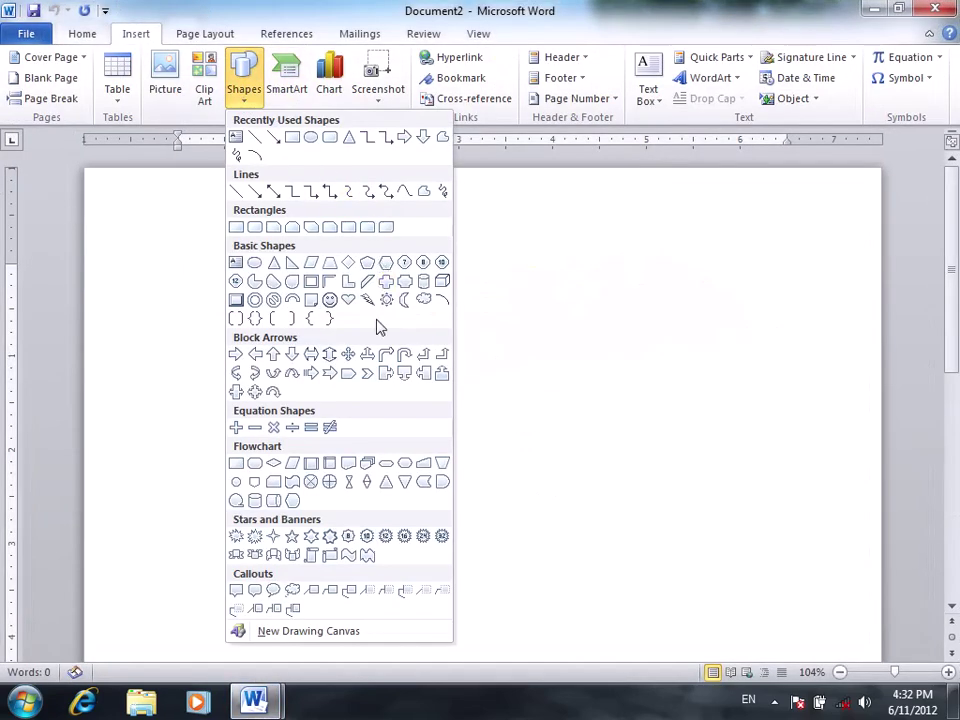
pyautogui.click(349, 225)
pyautogui.moveTo(284, 285); pyautogui.dragTo(695, 613)
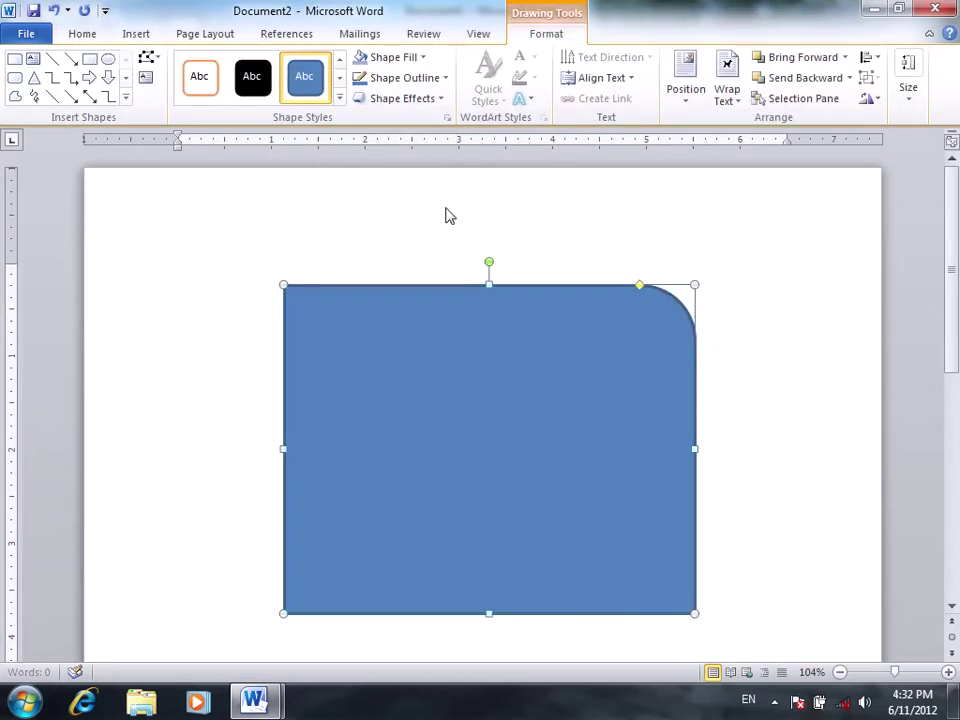
pyautogui.click(340, 98)
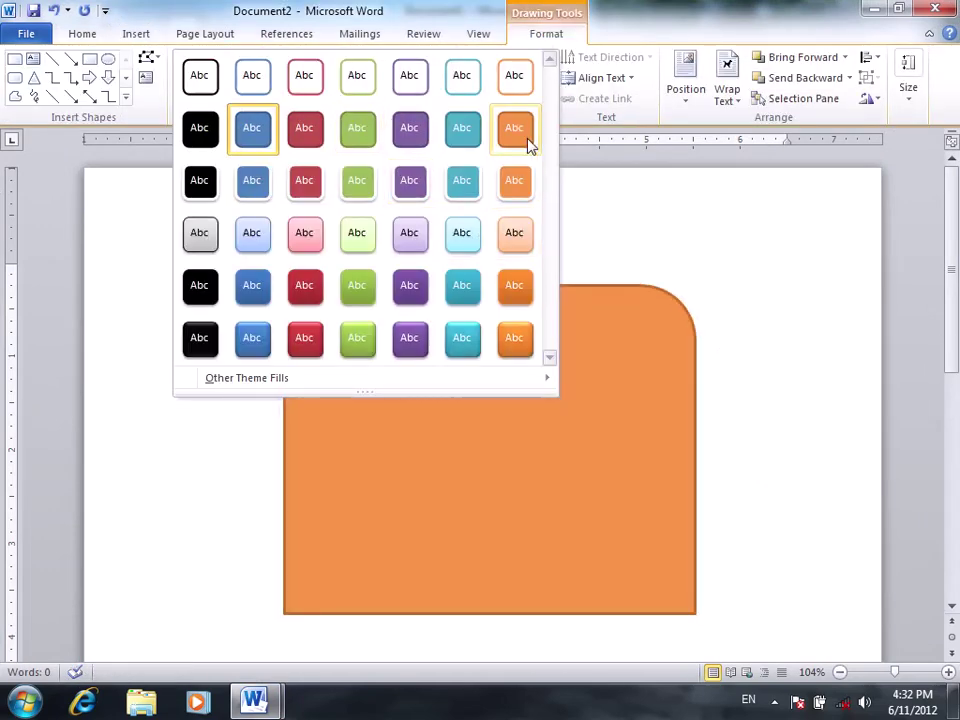
pyautogui.click(525, 140)
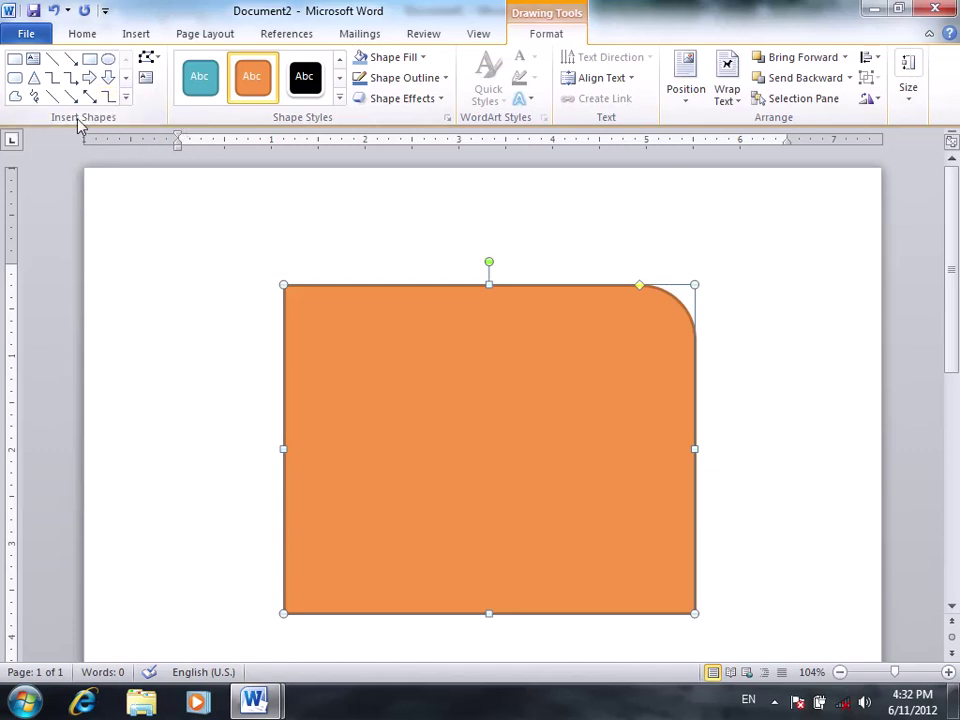
pyautogui.click(125, 97)
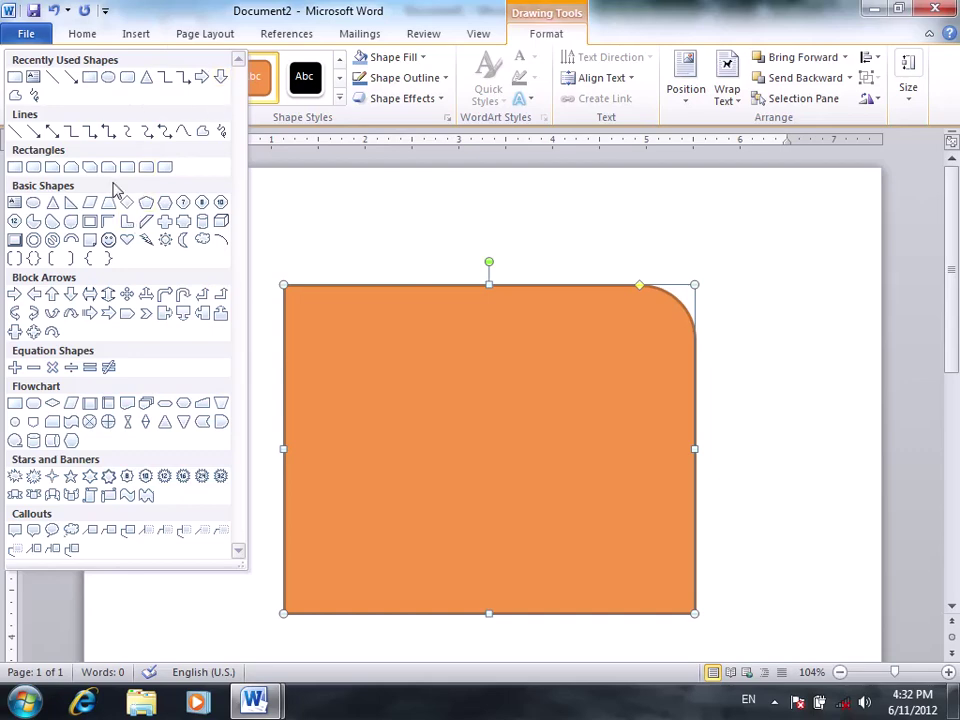
pyautogui.click(220, 477)
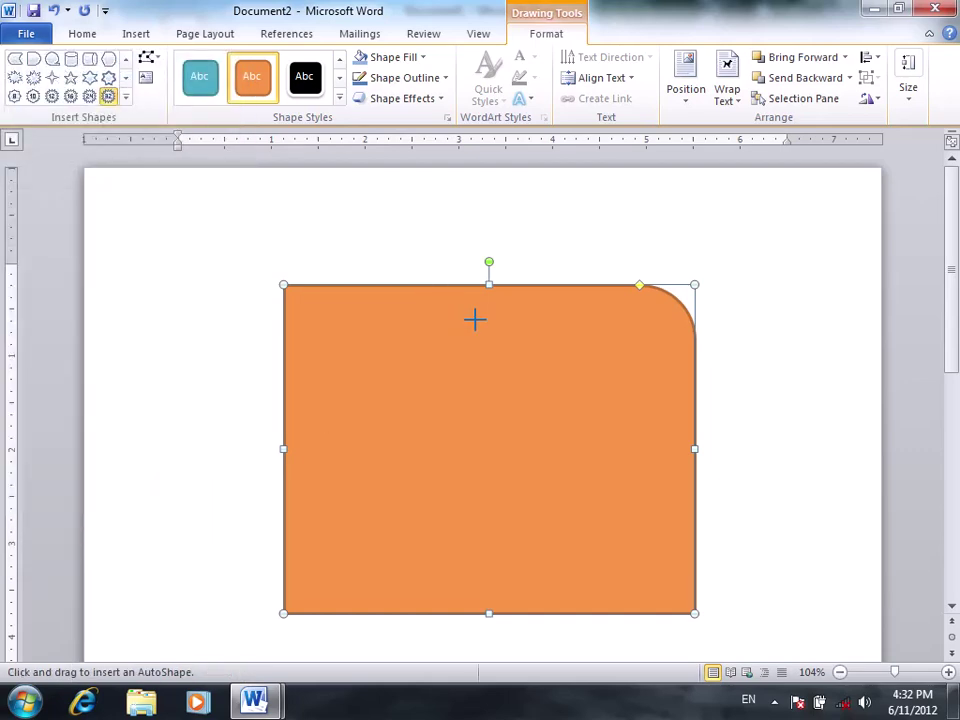
pyautogui.press('Delete')
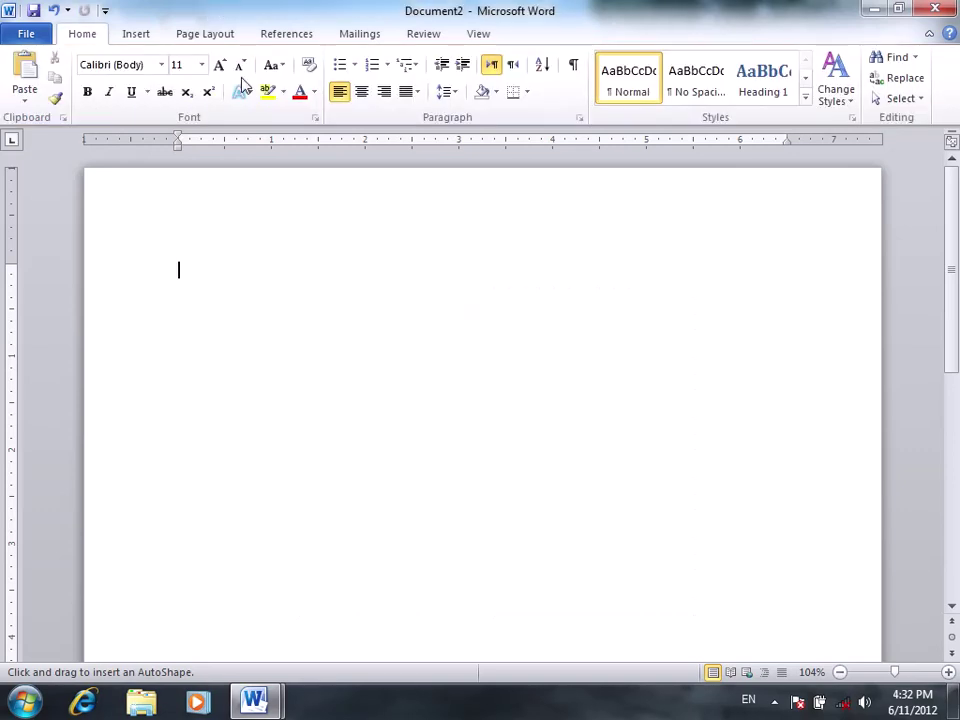
# Draw a black 32-point star at the top-left and a blue scroll shape beside it
pyautogui.moveTo(107, 179); pyautogui.dragTo(343, 413)
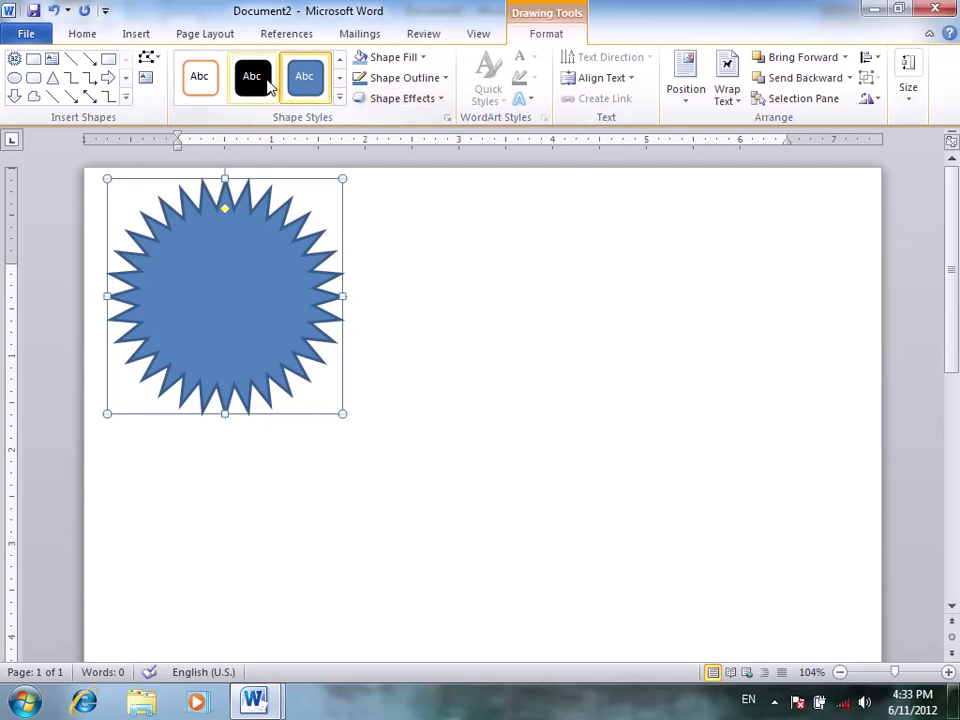
pyautogui.click(252, 76)
pyautogui.rightClick(229, 300)
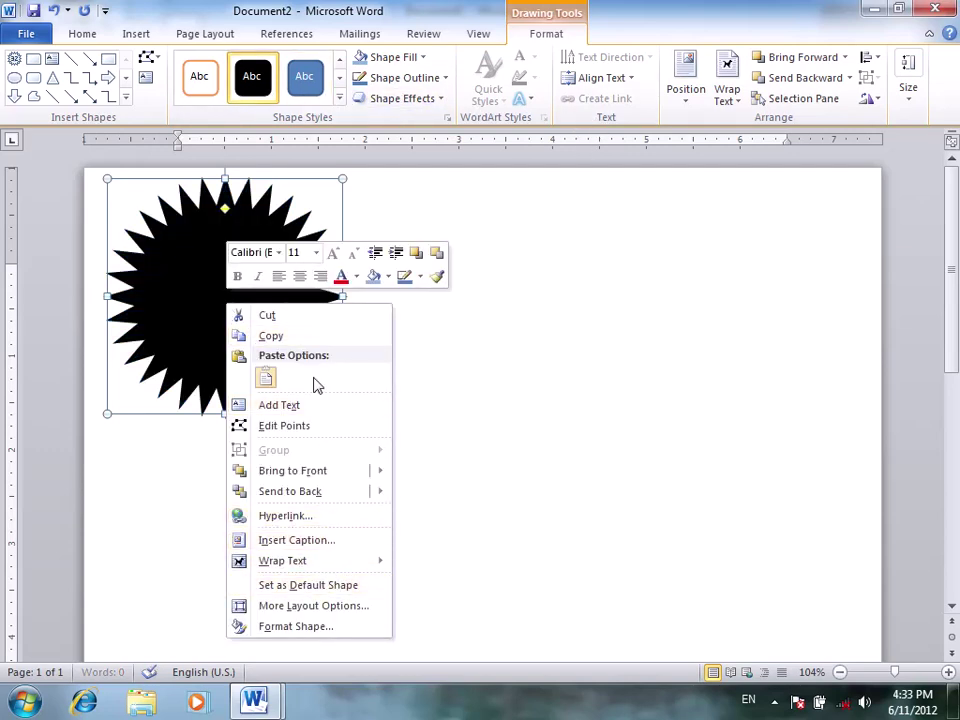
pyautogui.click(249, 322)
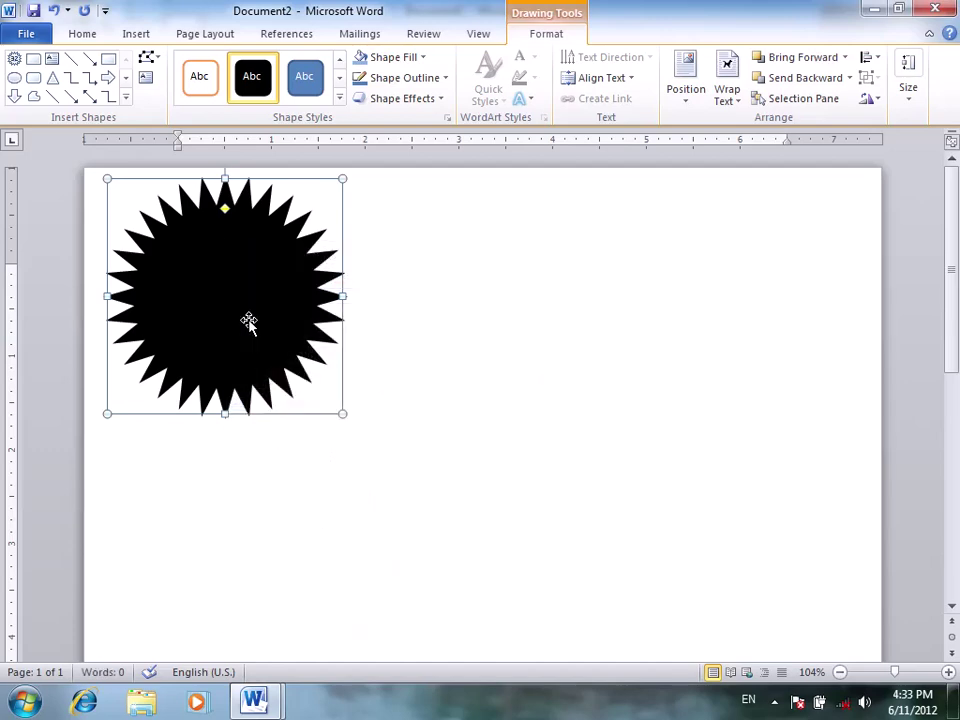
pyautogui.click(124, 99)
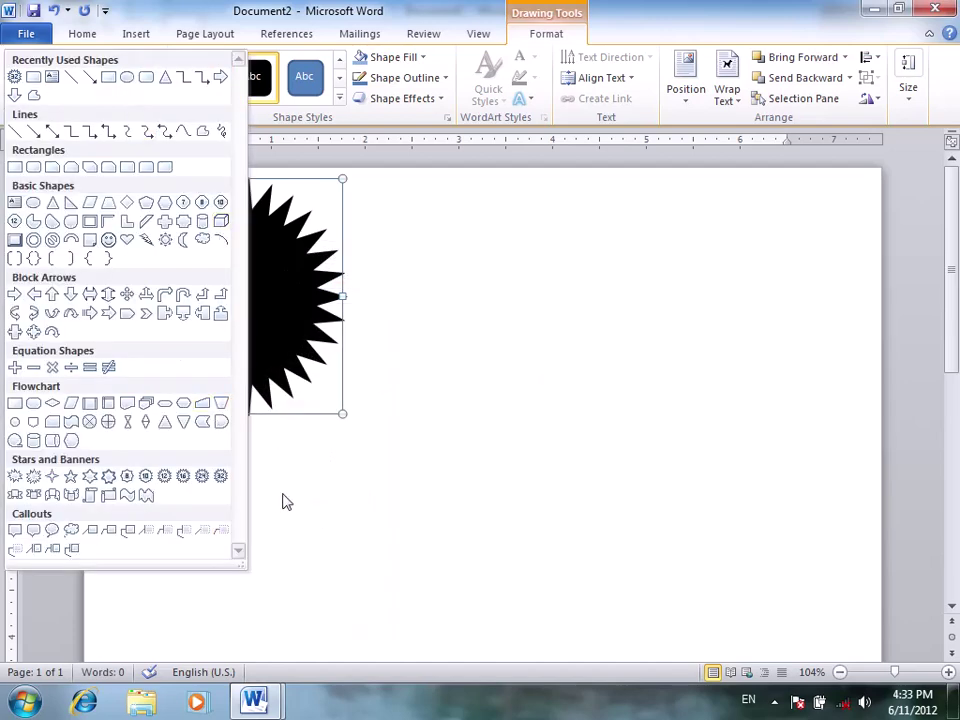
pyautogui.click(90, 495)
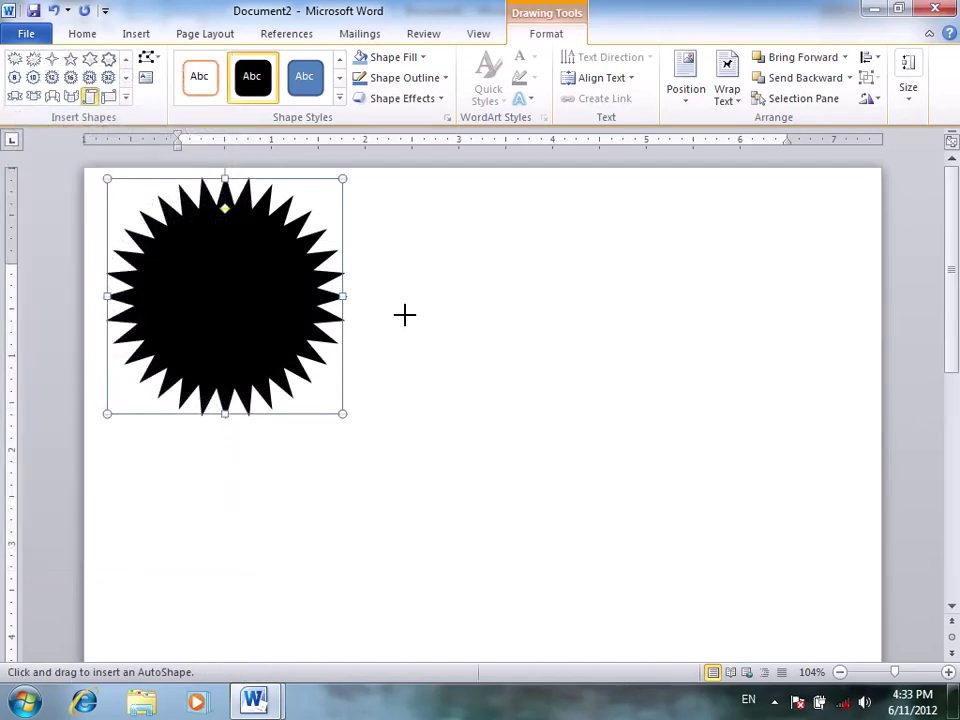
pyautogui.moveTo(401, 285); pyautogui.dragTo(765, 613)
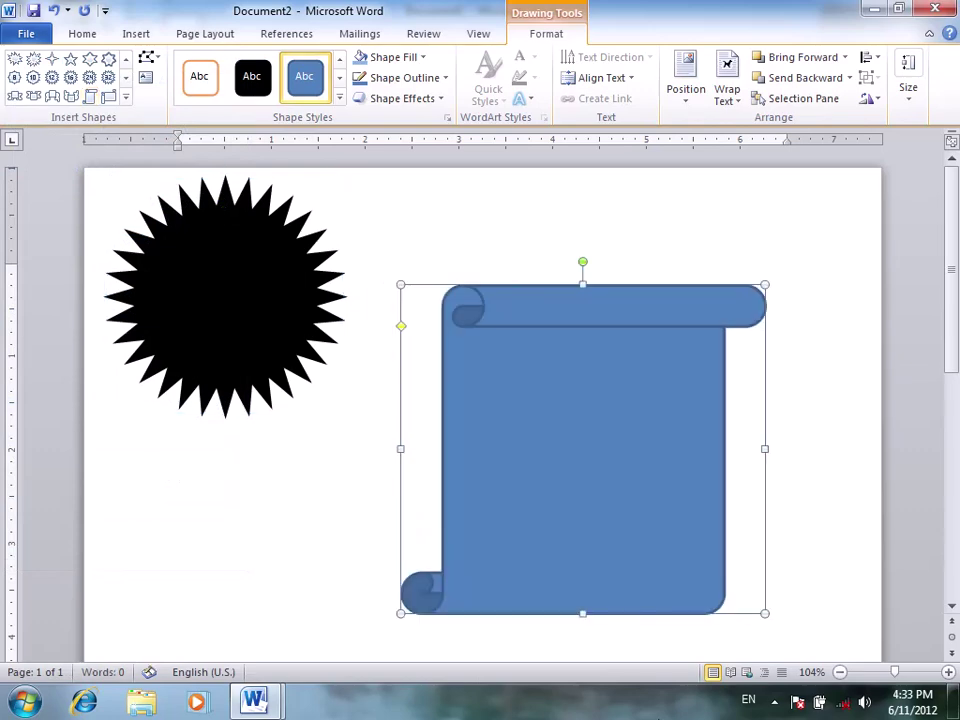
# Delete the blue scroll and then the black starburst, leaving the page empty
pyautogui.press('Delete')
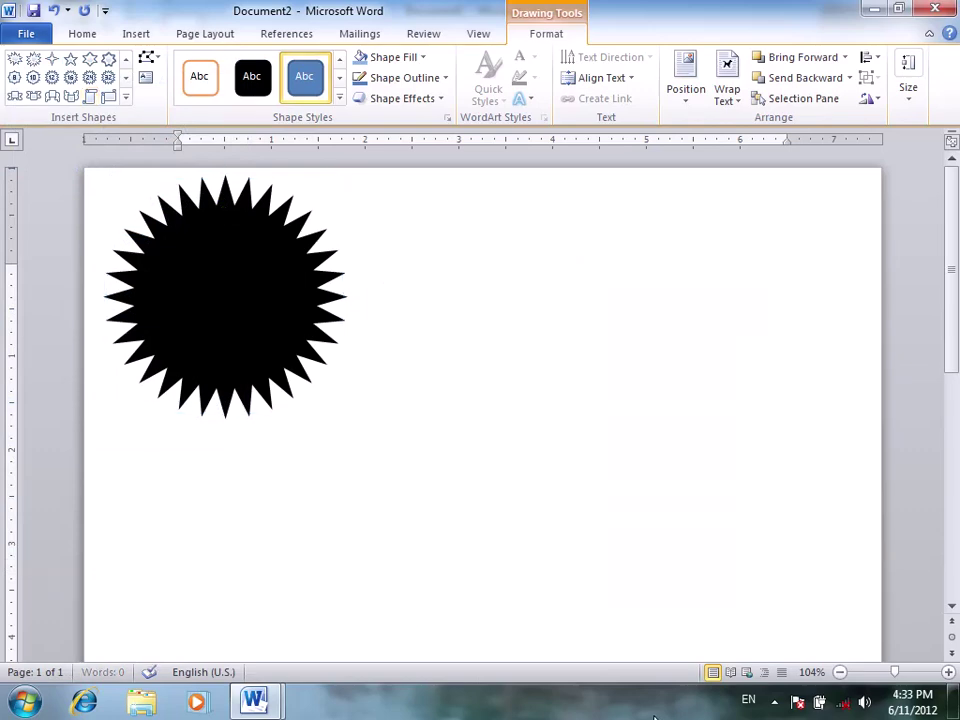
pyautogui.click(294, 343)
pyautogui.press('Delete')
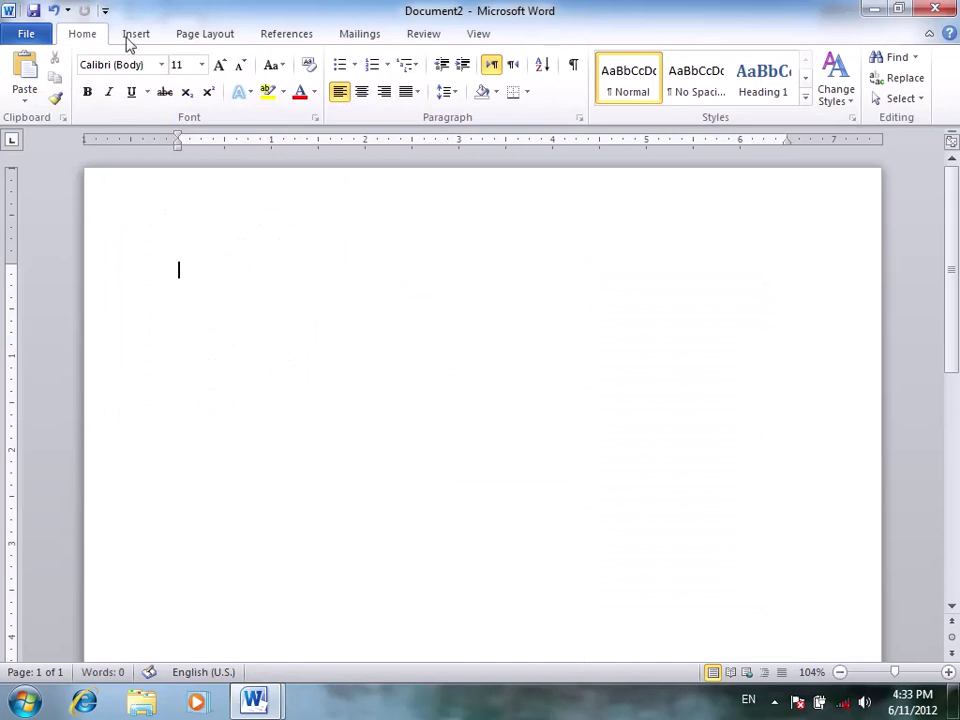
# Draw a large blue Right Arrow block shape across the middle of Document2
pyautogui.click(140, 35)
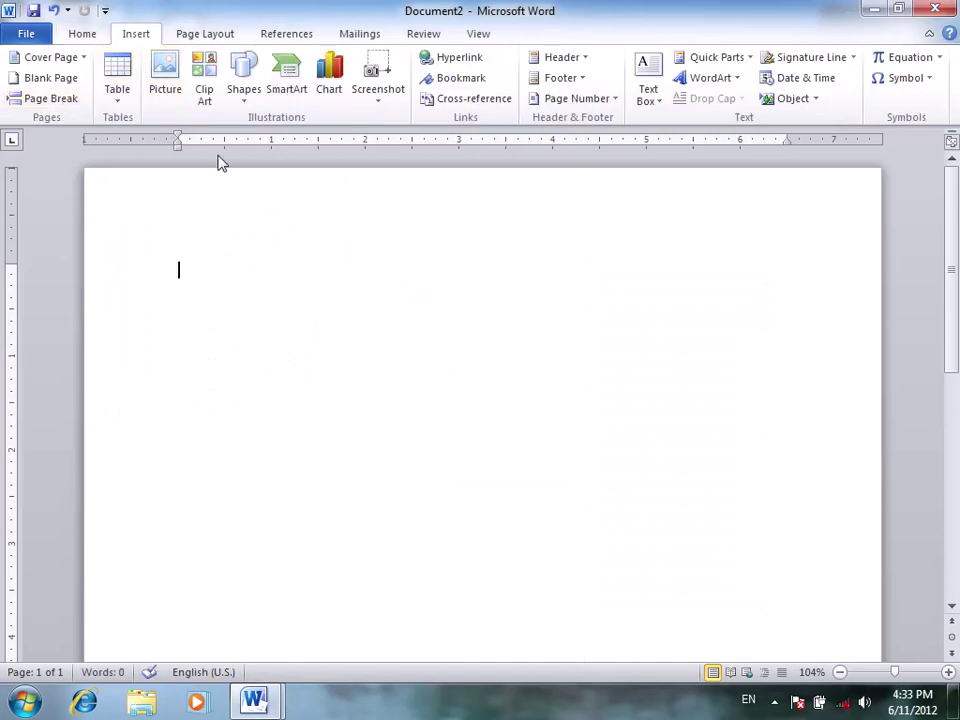
pyautogui.click(246, 88)
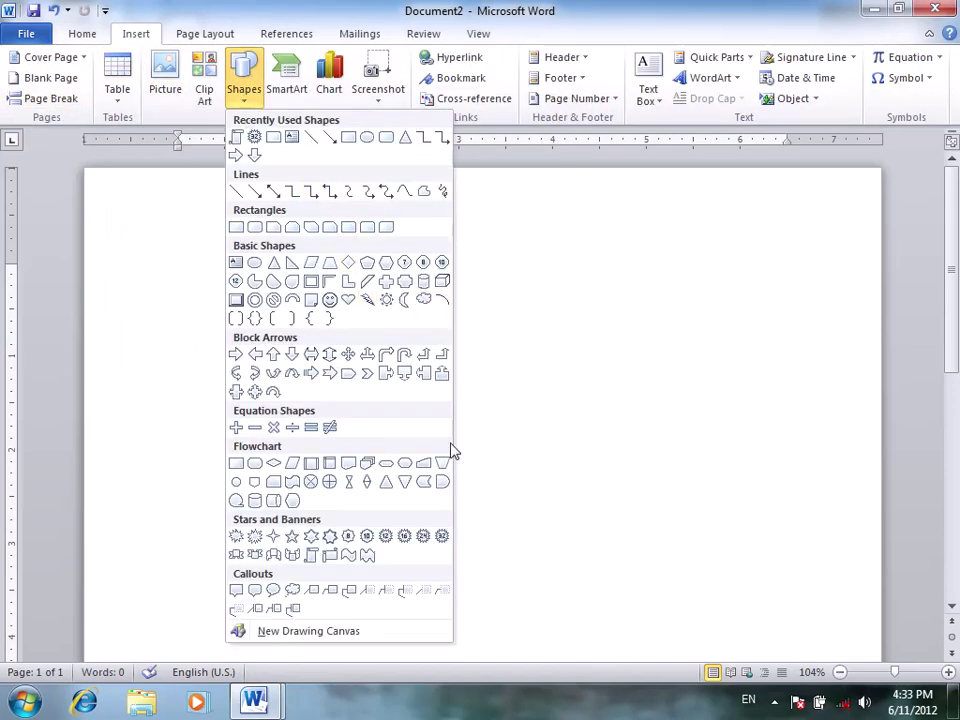
pyautogui.click(235, 157)
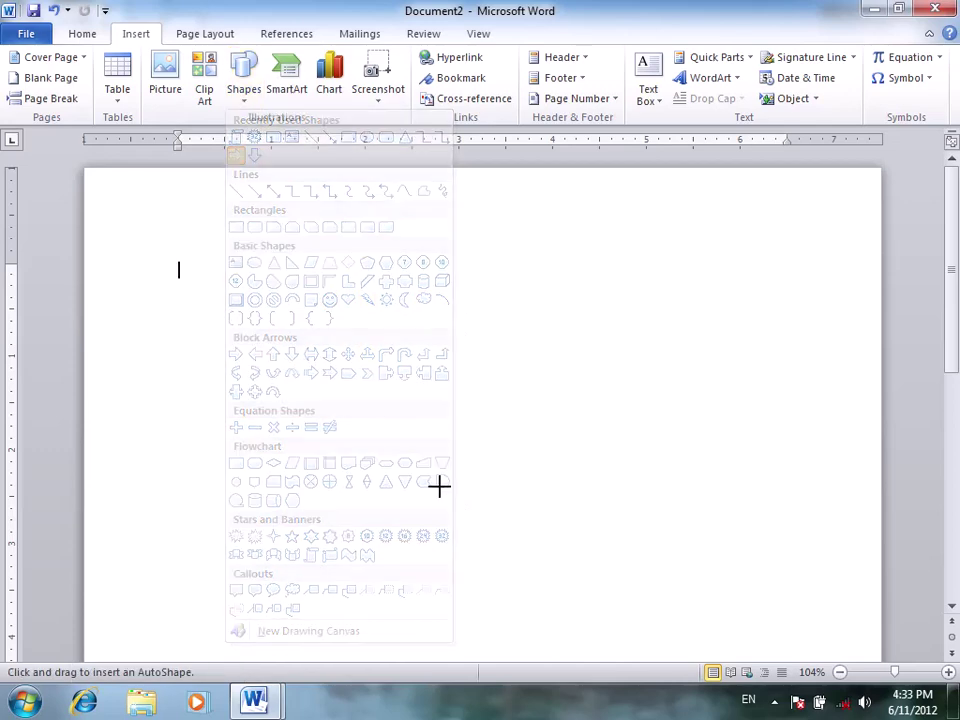
pyautogui.scroll(-2, 387, 399)
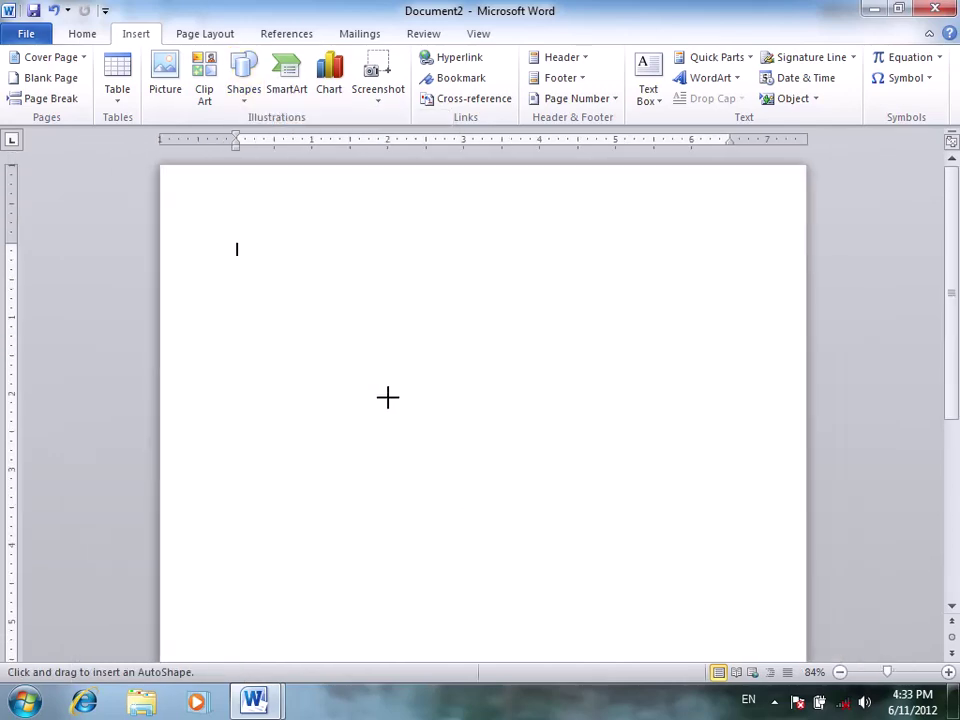
pyautogui.scroll(-1, 387, 399)
pyautogui.moveTo(245, 330)
pyautogui.mouseDown()
pyautogui.moveTo(363, 468)
pyautogui.moveTo(591, 600)
pyautogui.moveTo(691, 581)
pyautogui.mouseUp()
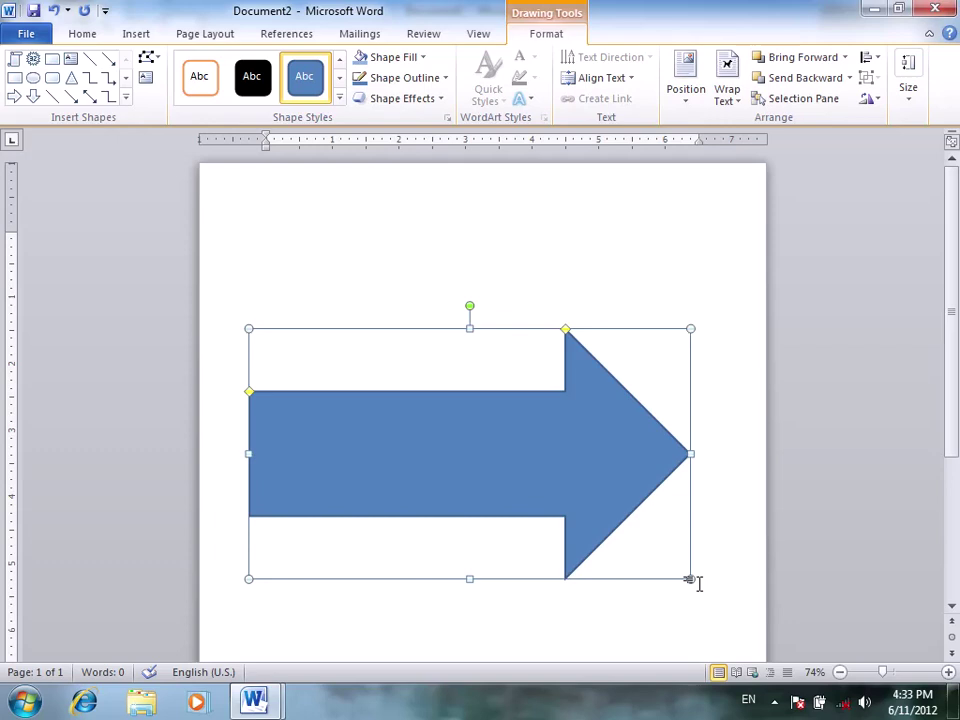
pyautogui.click(125, 96)
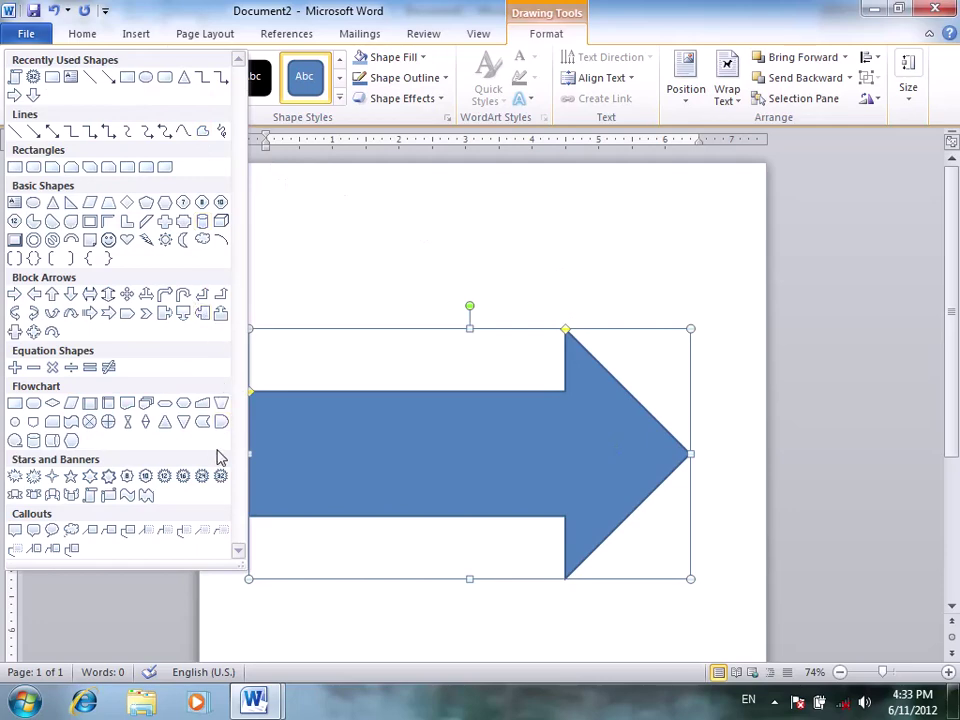
pyautogui.click(476, 457)
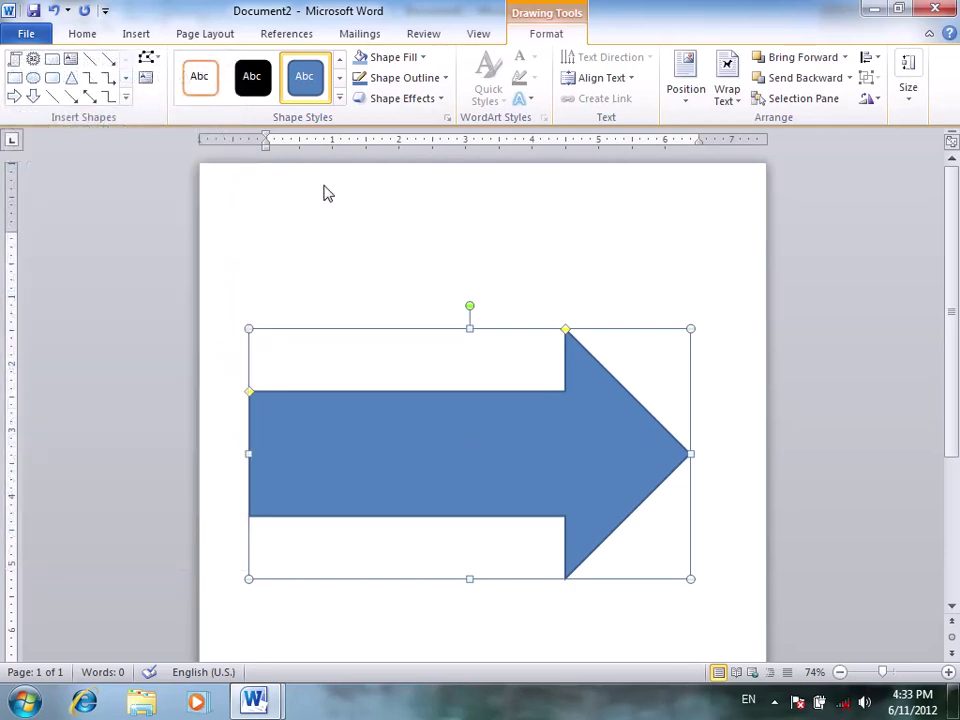
# Change the arrow into a cloud shape and apply the orange shape style
pyautogui.click(148, 57)
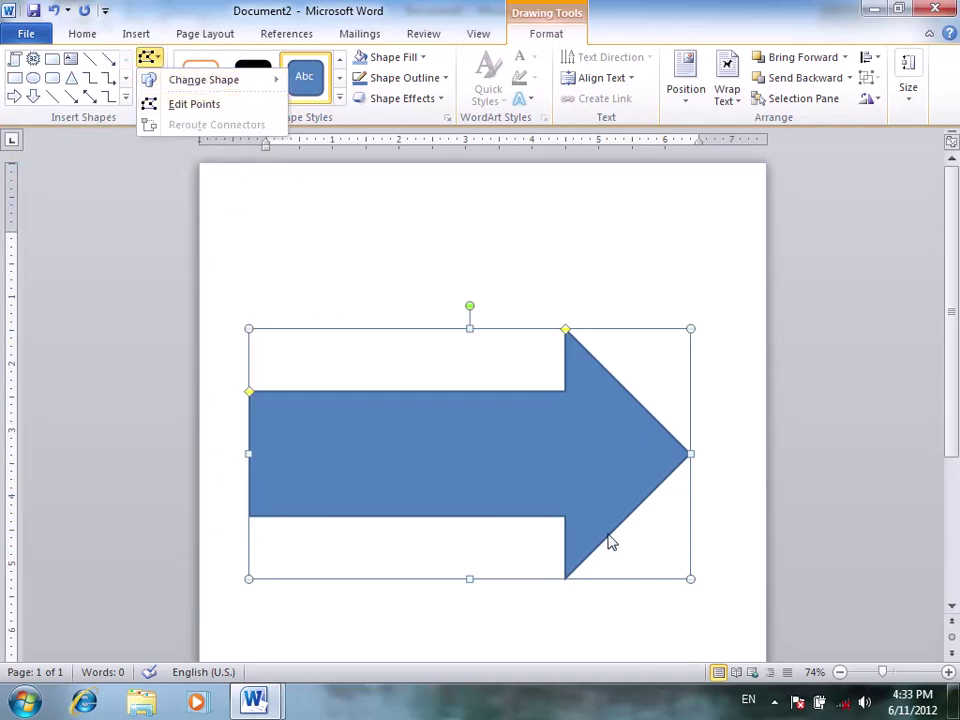
pyautogui.moveTo(204, 80)
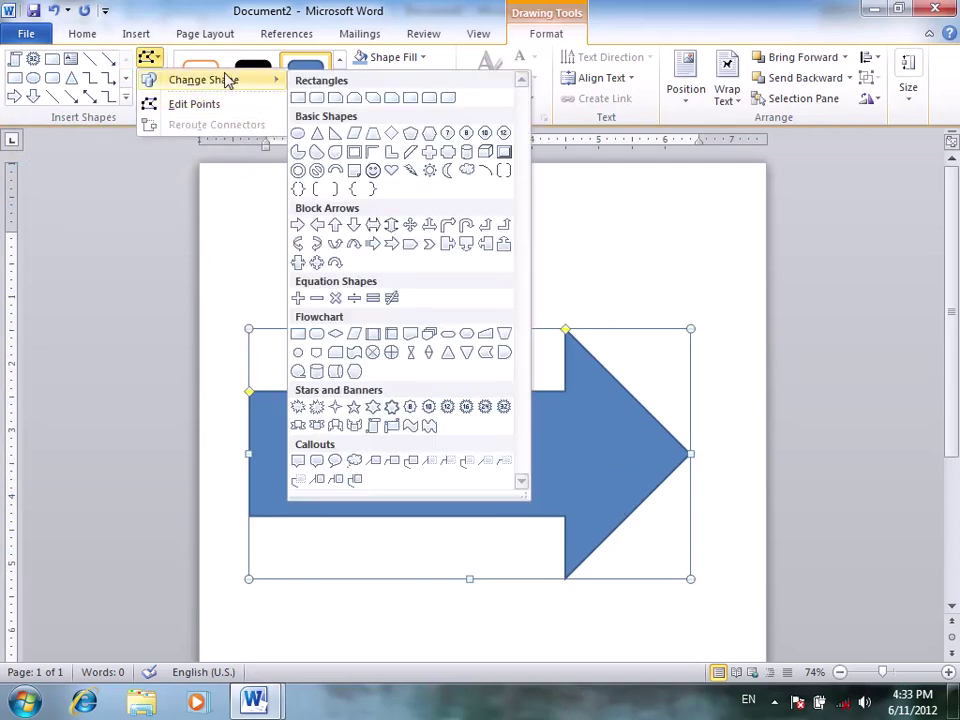
pyautogui.click(466, 170)
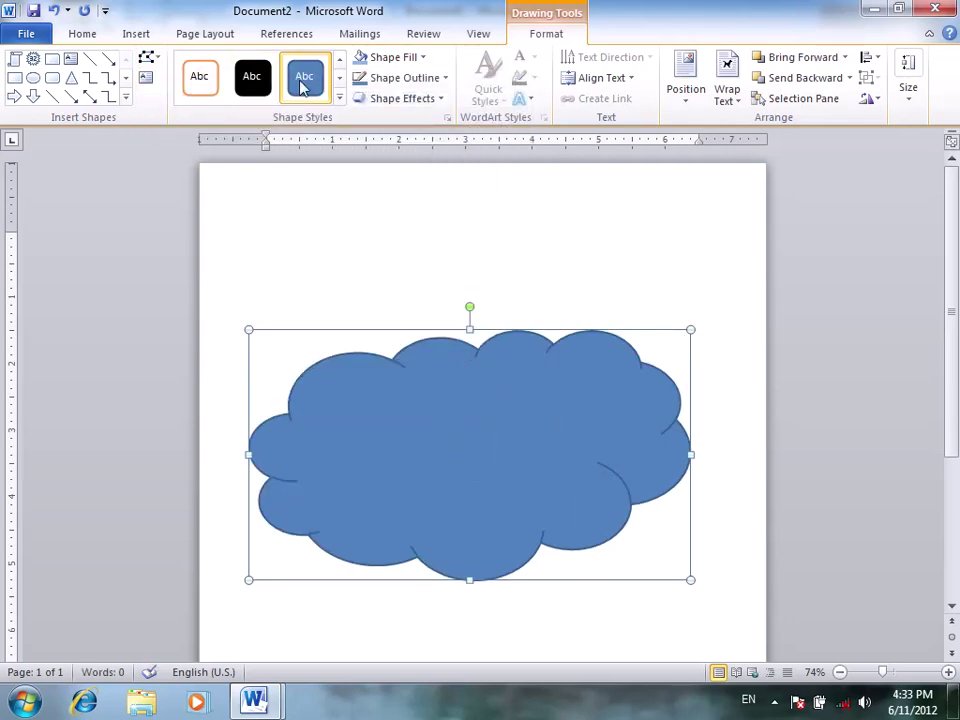
pyautogui.click(340, 97)
pyautogui.click(514, 345)
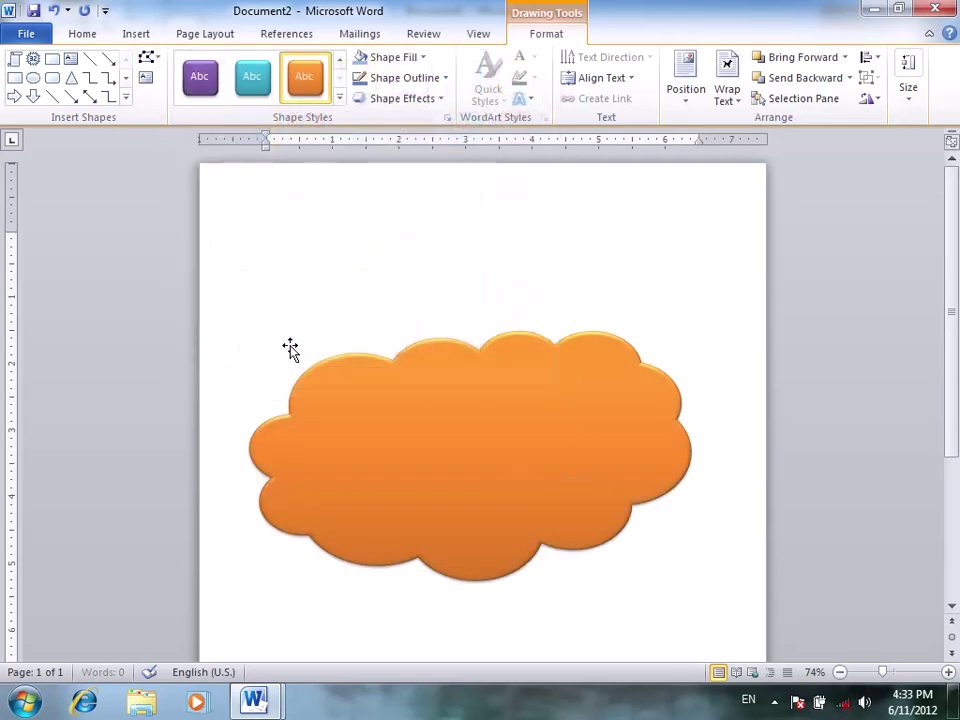
# Add text to the cloud, filling it with =rand() sample paragraphs
pyautogui.click(372, 352)
pyautogui.rightClick(516, 422)
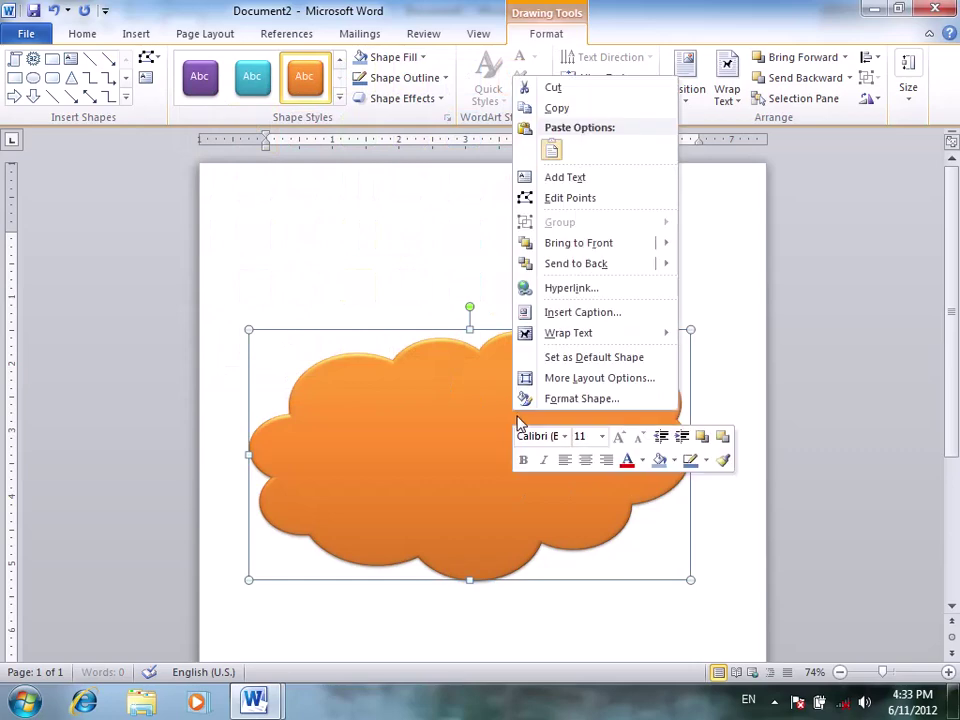
pyautogui.click(586, 178)
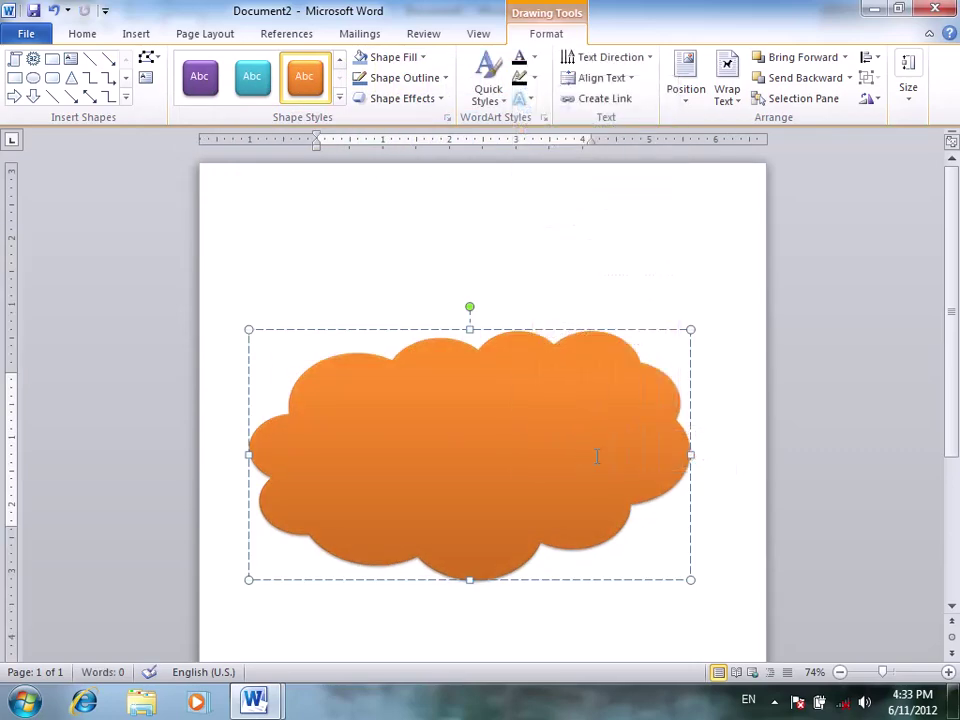
pyautogui.write('=rand()')
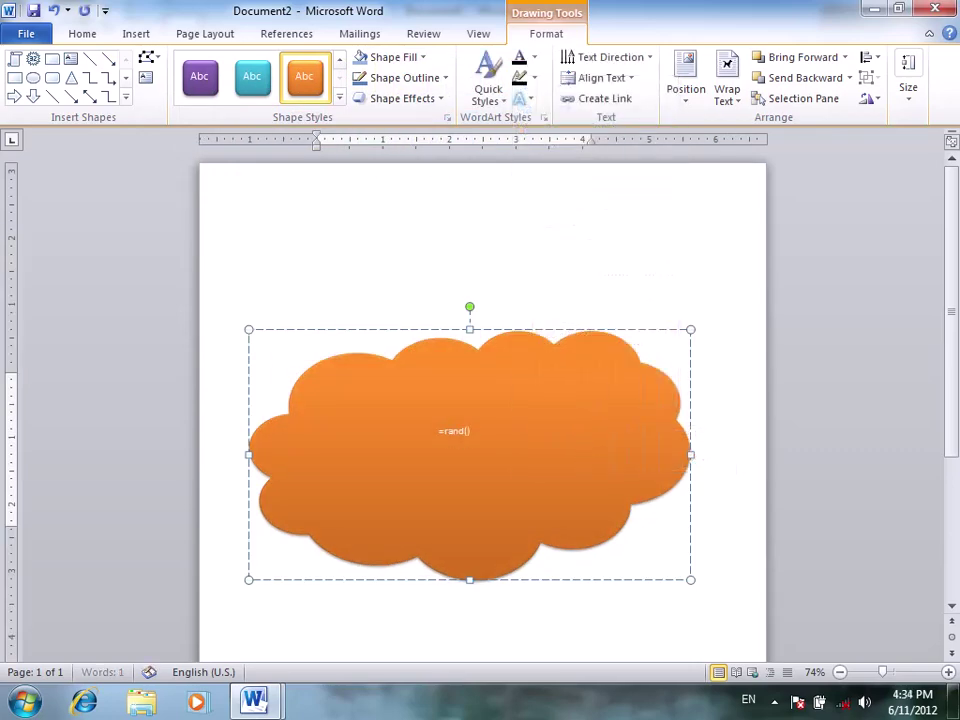
pyautogui.press('Return')
# Use Change Shape to swap the cloud for a scroll, then for a decagon
pyautogui.click(148, 57)
pyautogui.moveTo(204, 80)
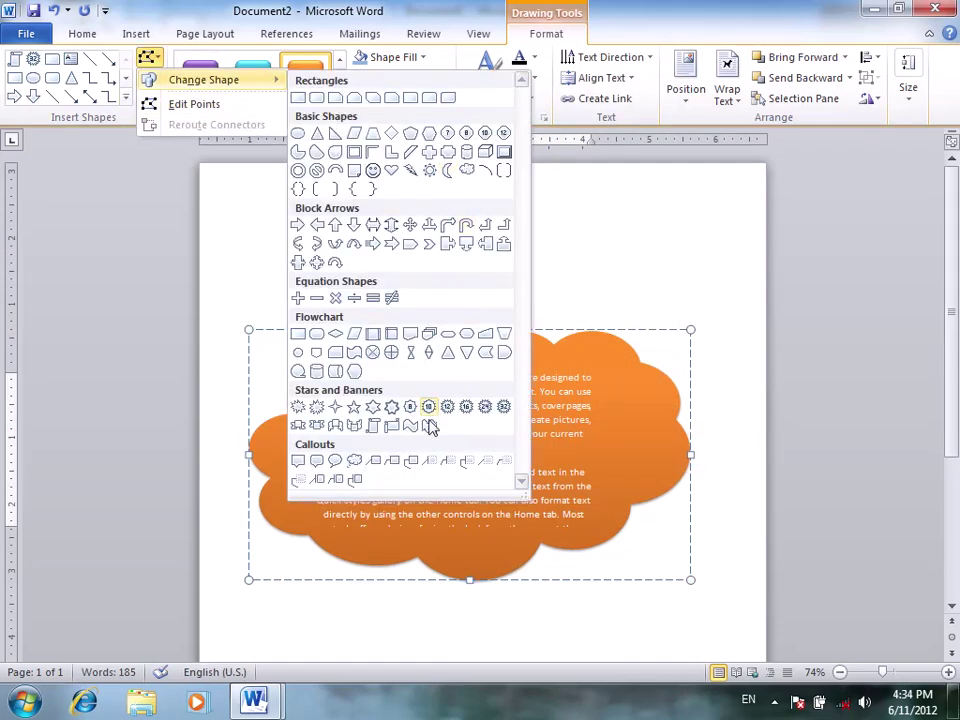
pyautogui.click(594, 541)
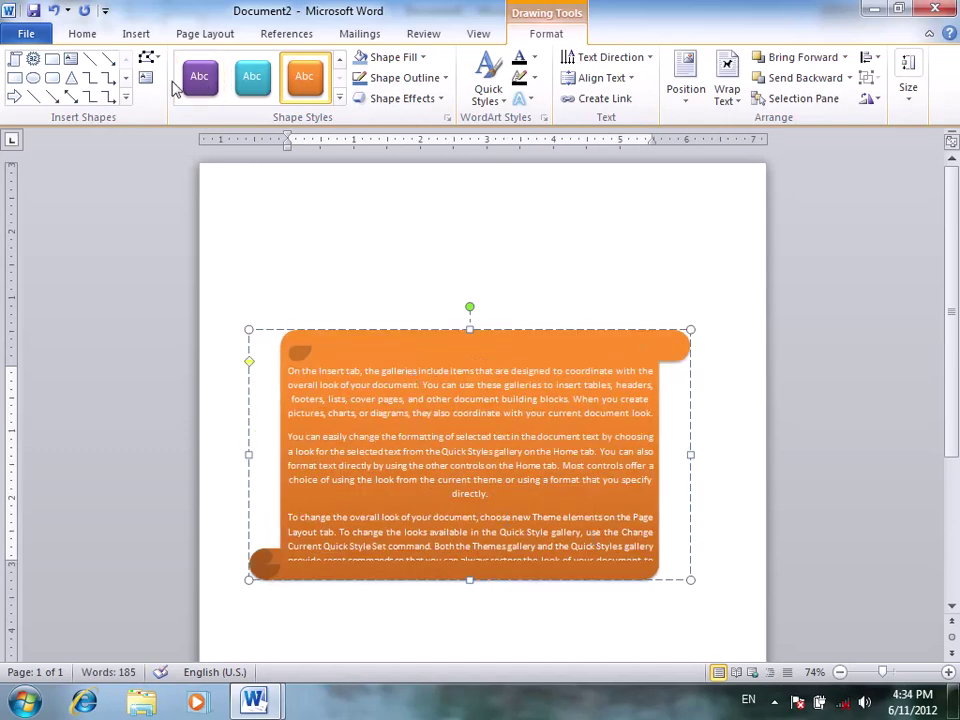
pyautogui.click(148, 57)
pyautogui.moveTo(204, 80)
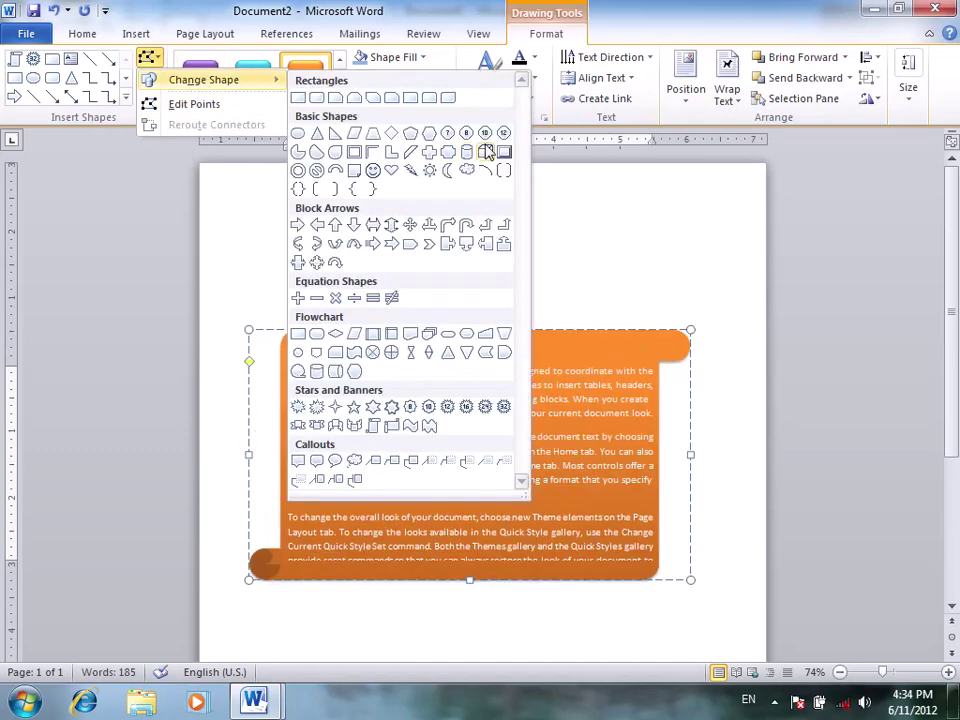
pyautogui.click(485, 133)
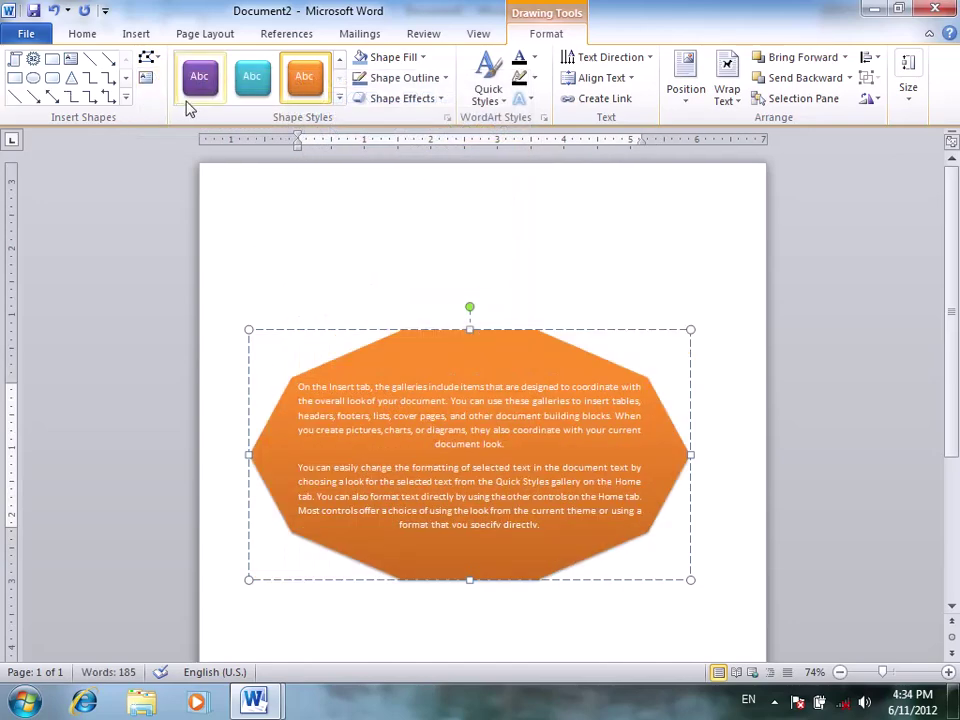
pyautogui.click(149, 59)
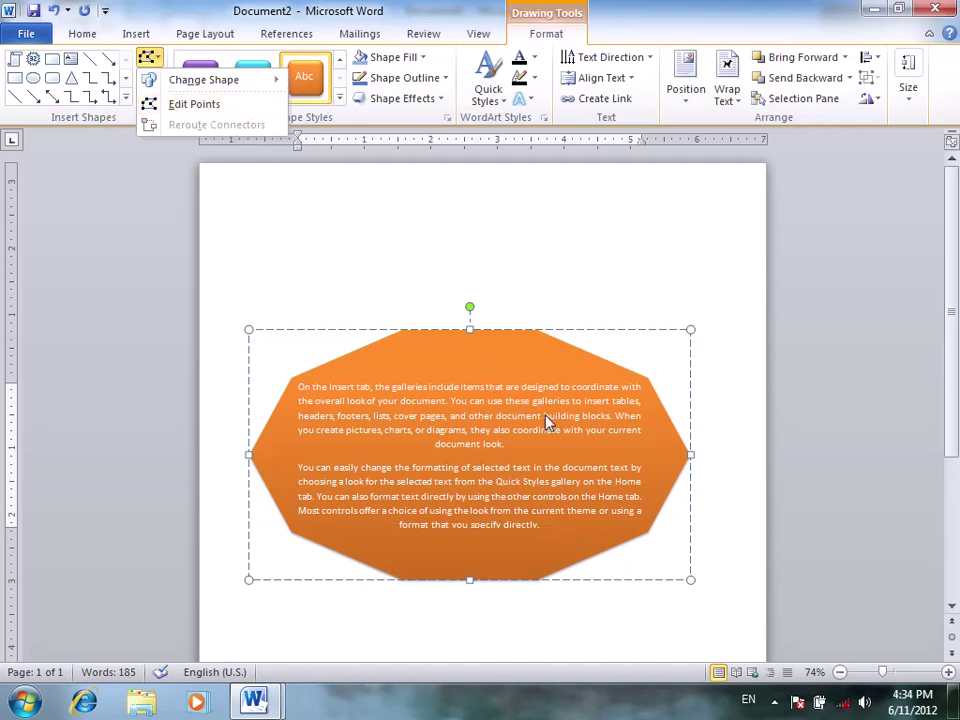
pyautogui.click(538, 332)
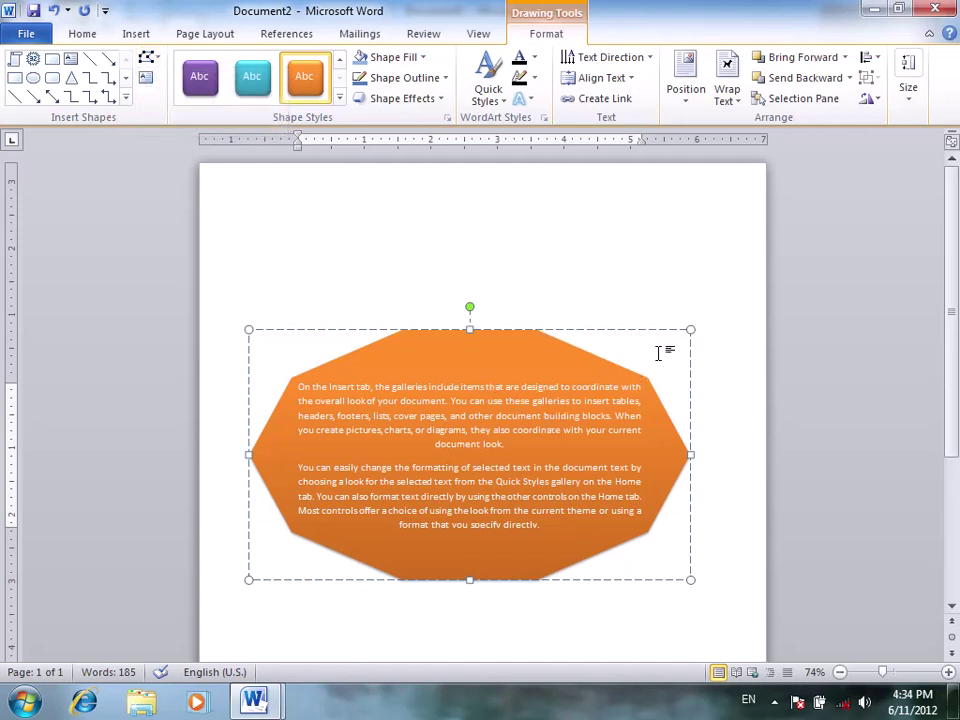
pyautogui.click(149, 58)
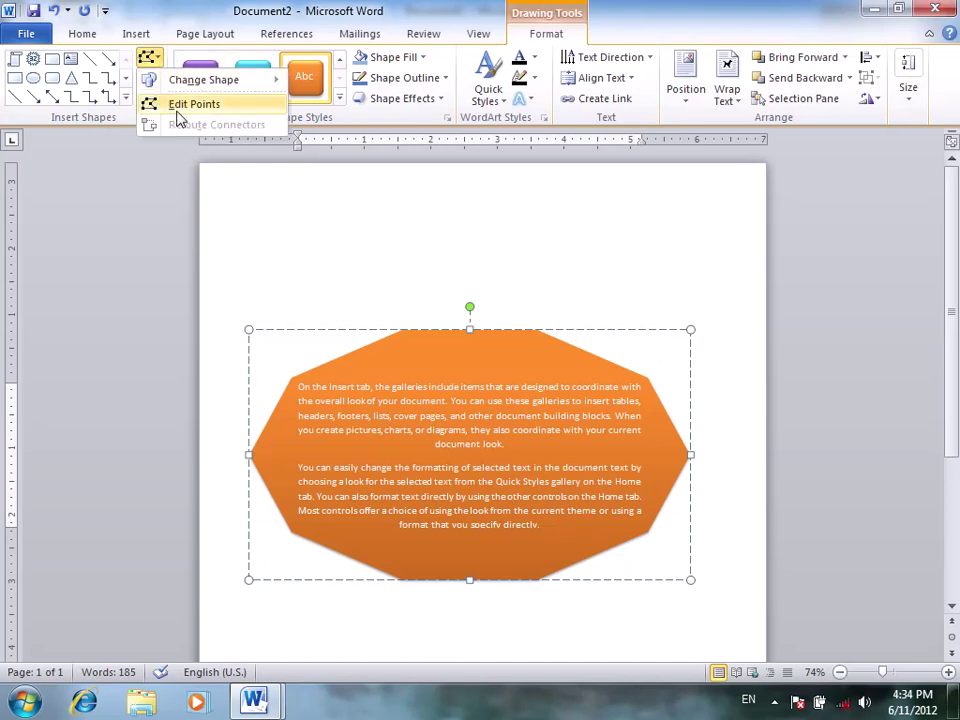
# With Edit Points, drag the decagon's top, right, upper-left and left vertices outward into an irregular octagon
pyautogui.click(180, 104)
pyautogui.moveTo(536, 328); pyautogui.dragTo(579, 239)
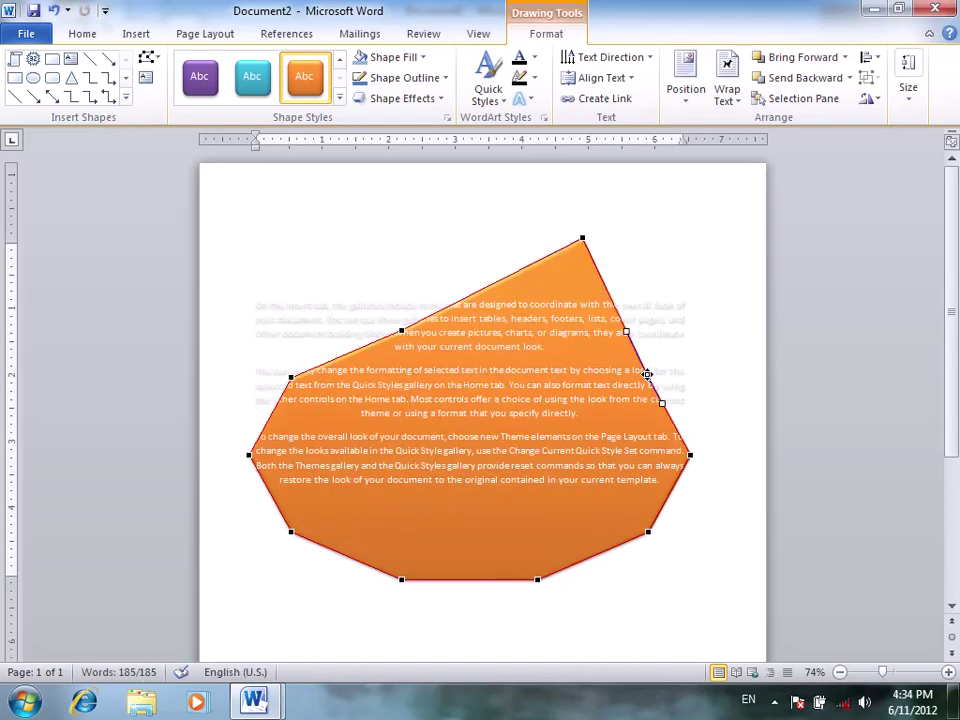
pyautogui.moveTo(648, 378); pyautogui.dragTo(708, 316)
pyautogui.moveTo(466, 297); pyautogui.dragTo(283, 238)
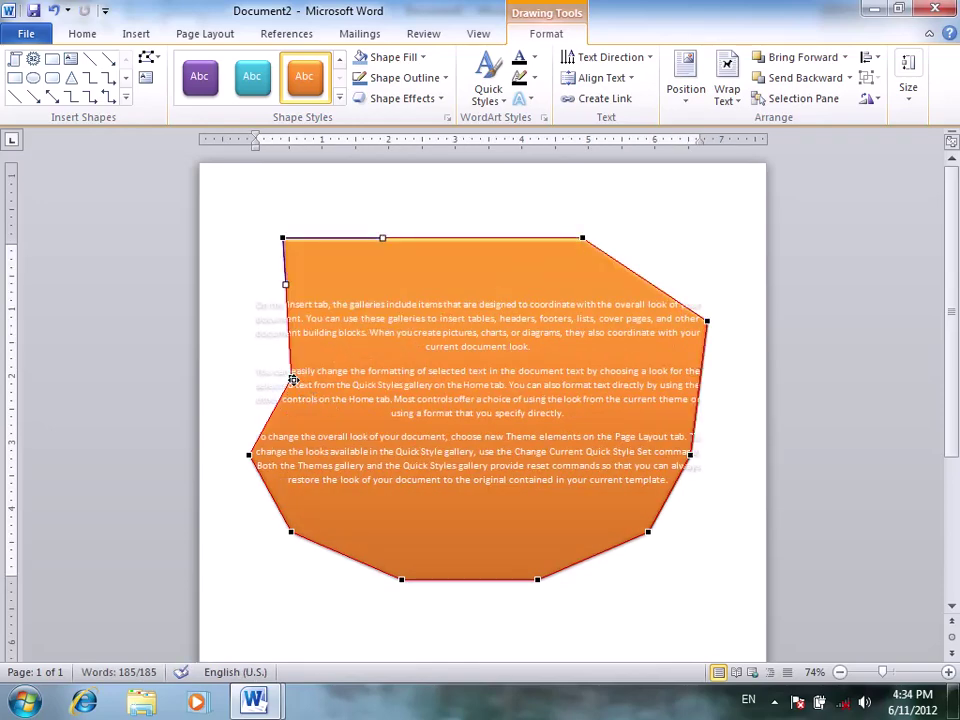
pyautogui.moveTo(293, 380); pyautogui.dragTo(227, 370)
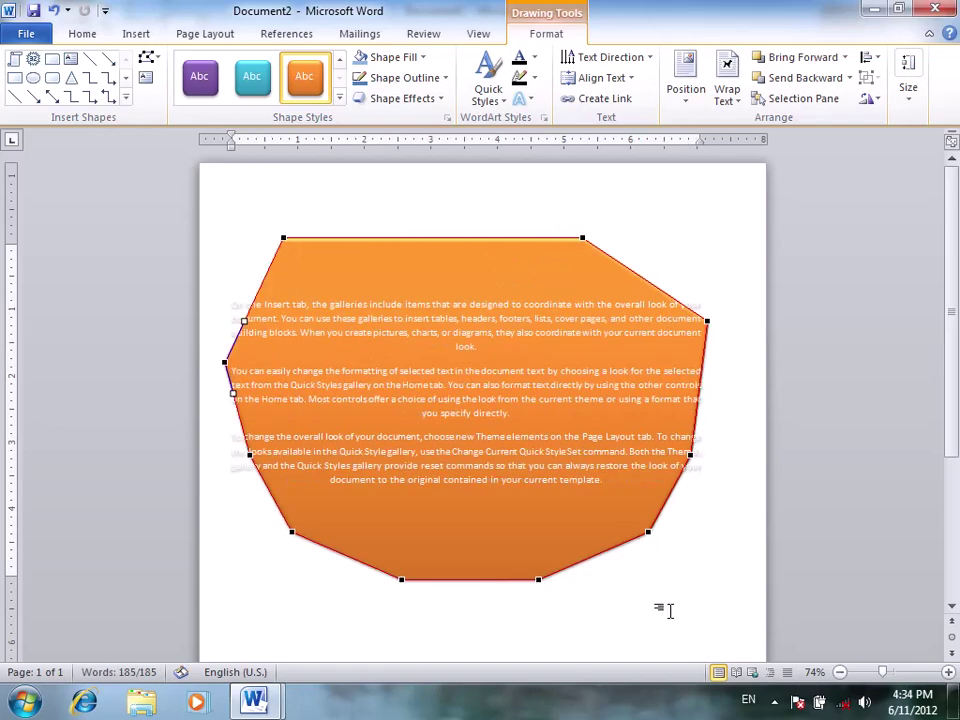
pyautogui.click(589, 652)
pyautogui.click(495, 506)
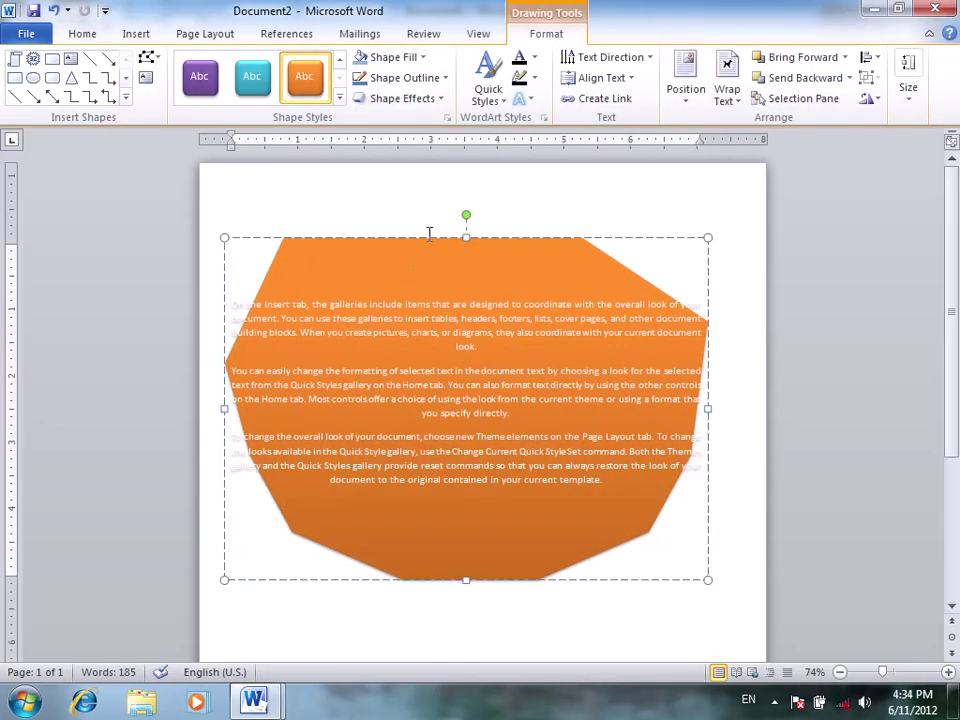
pyautogui.click(428, 237)
pyautogui.click(404, 240)
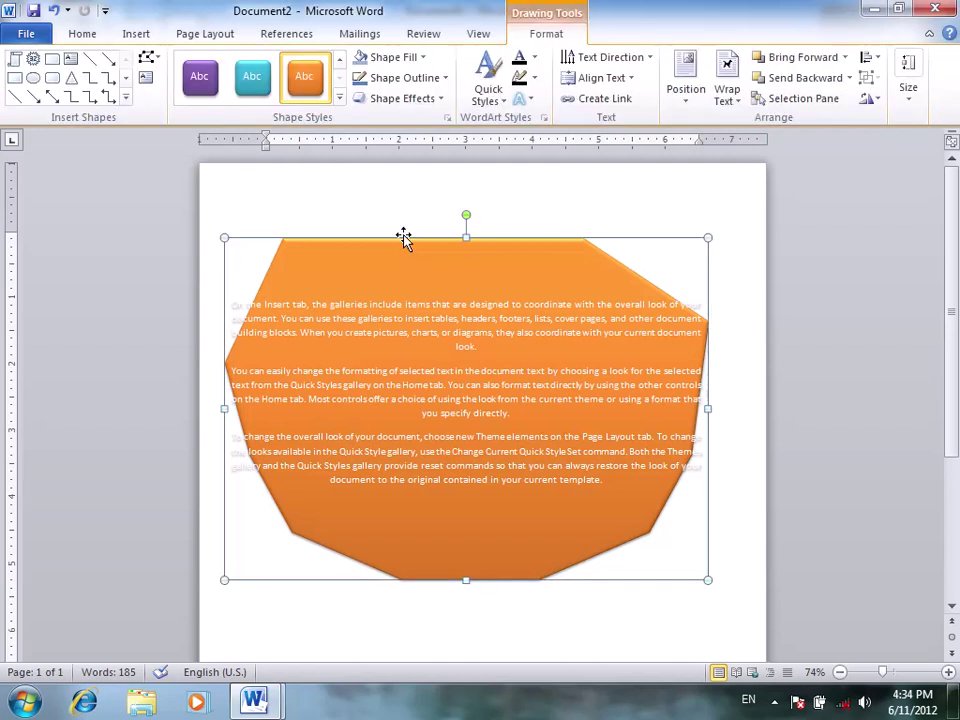
pyautogui.click(148, 57)
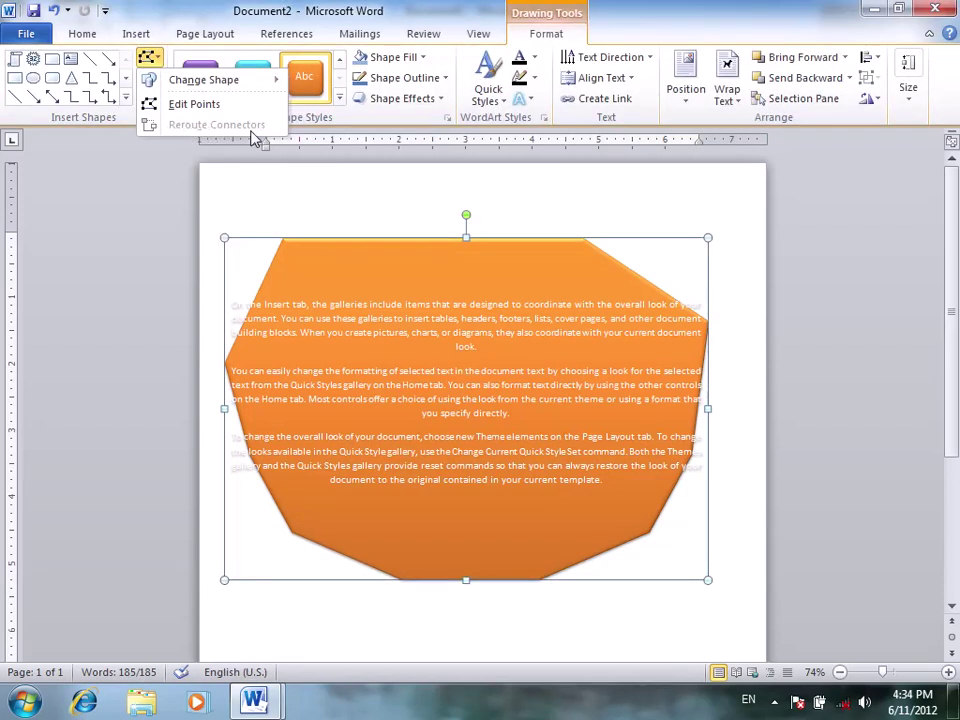
pyautogui.click(400, 416)
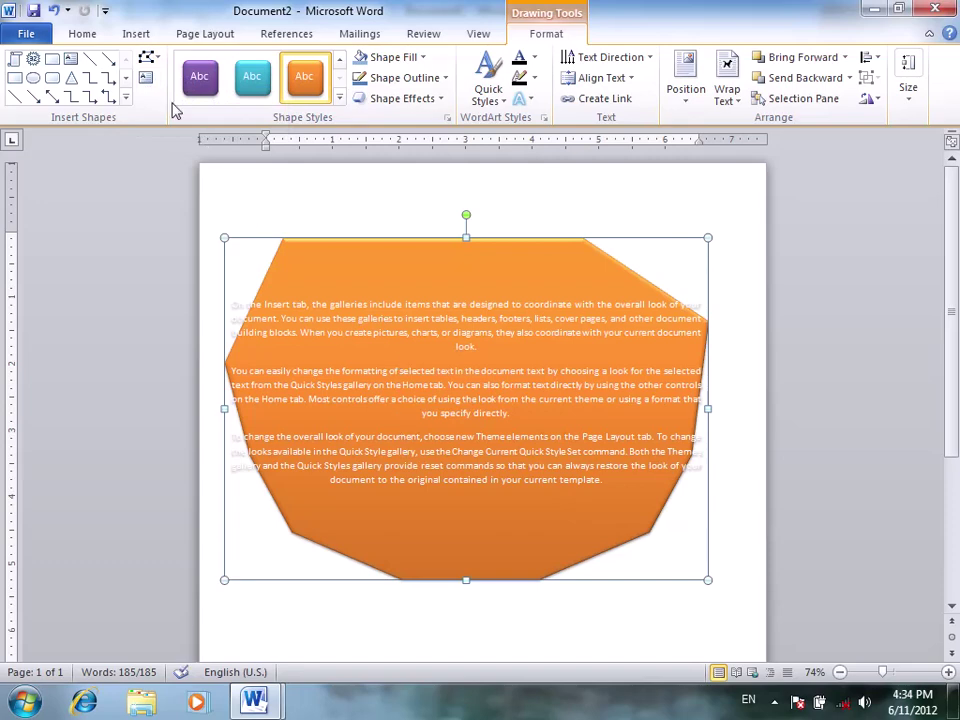
# Deselect the orange shape and launch Excel by running 'excel' from the Win+R prompt
pyautogui.click(660, 596)
pyautogui.scroll(-3, 463, 542)
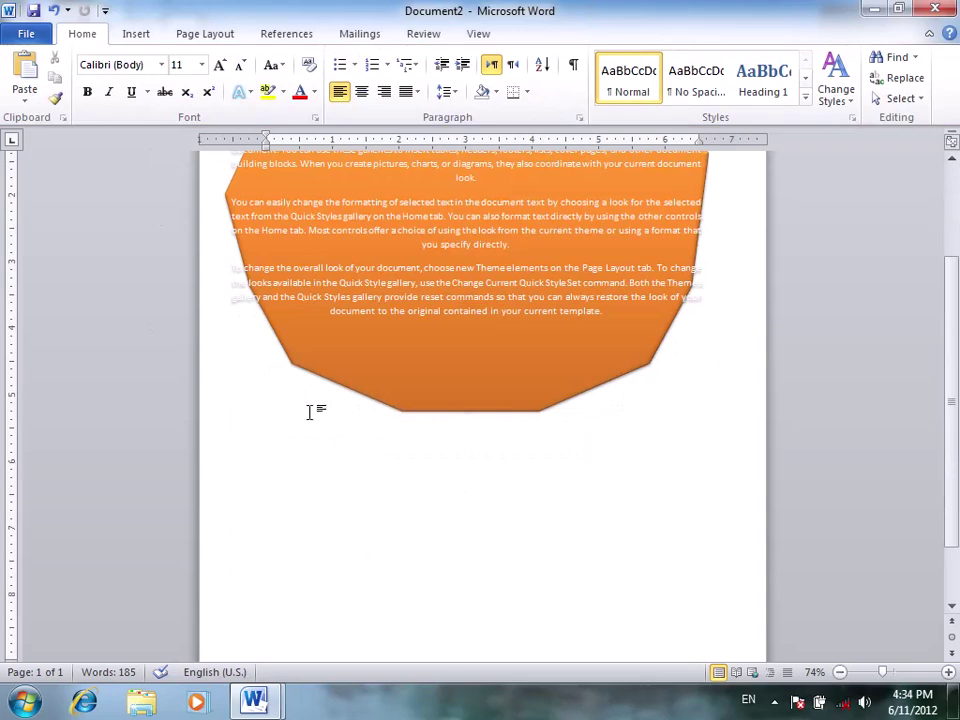
pyautogui.press('super+r')
pyautogui.write('excel')
pyautogui.press('Return')
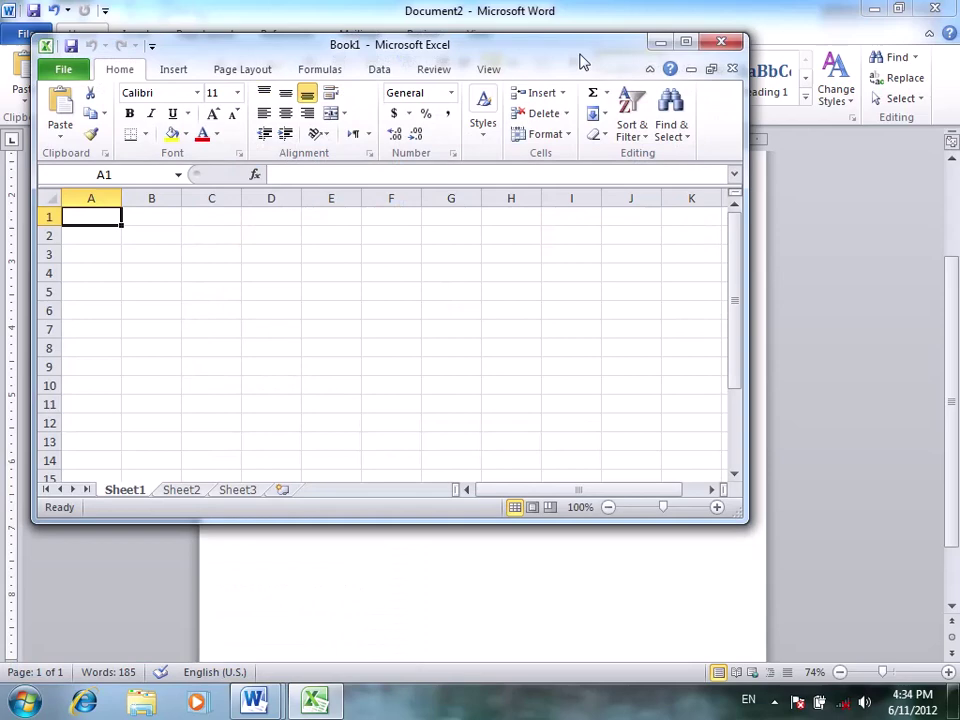
# Maximize Excel and draw an oval circle spanning roughly G4 to K18
pyautogui.doubleClick(579, 55)
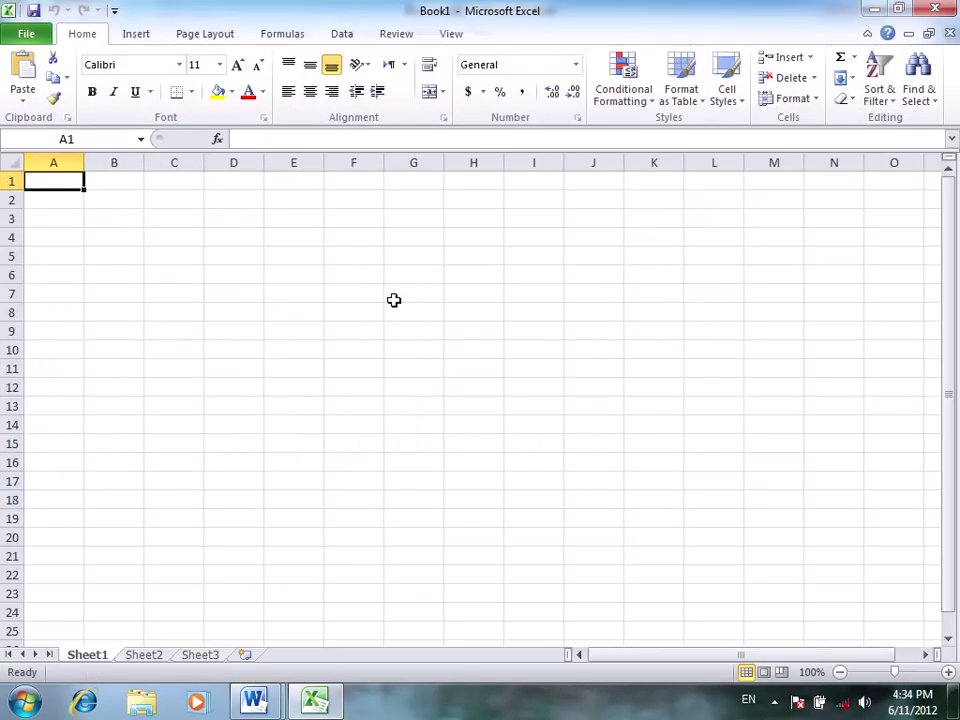
pyautogui.click(405, 293)
pyautogui.click(136, 33)
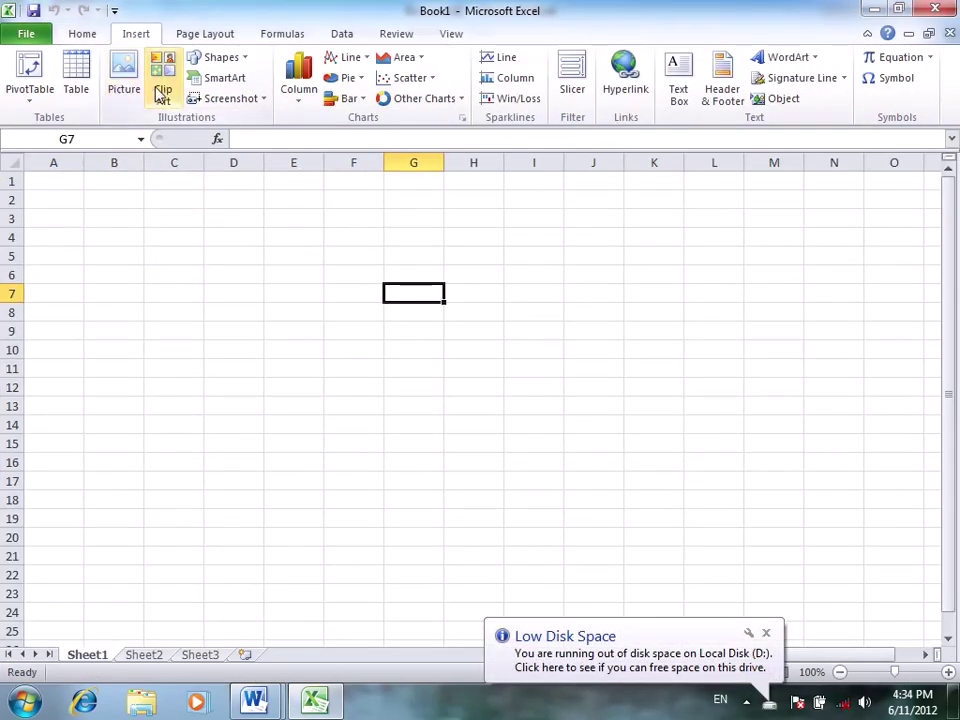
pyautogui.click(215, 57)
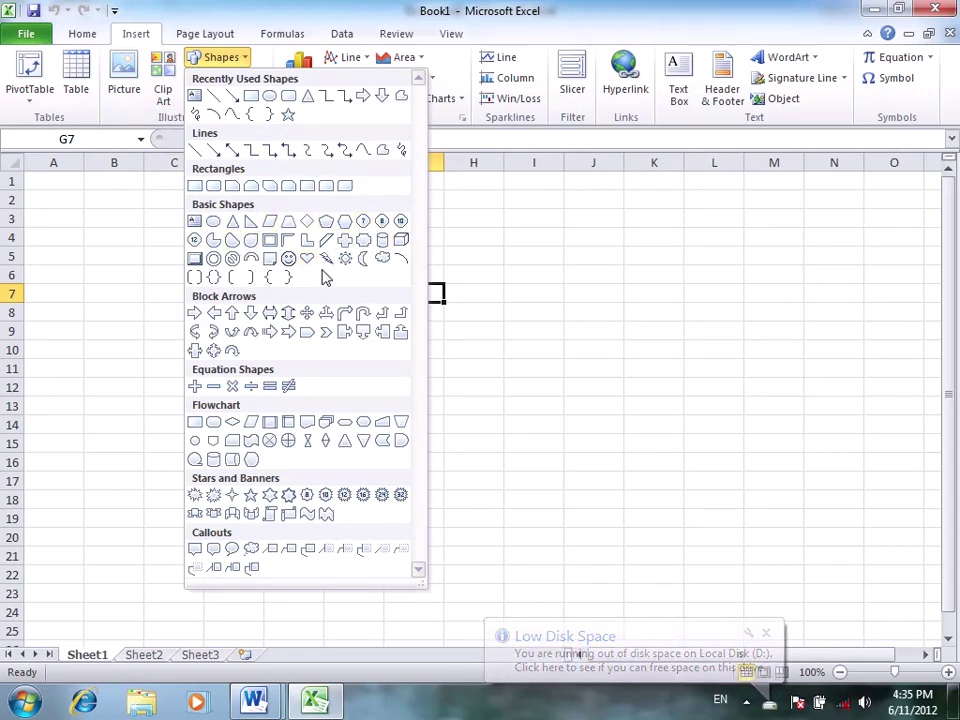
pyautogui.click(232, 97)
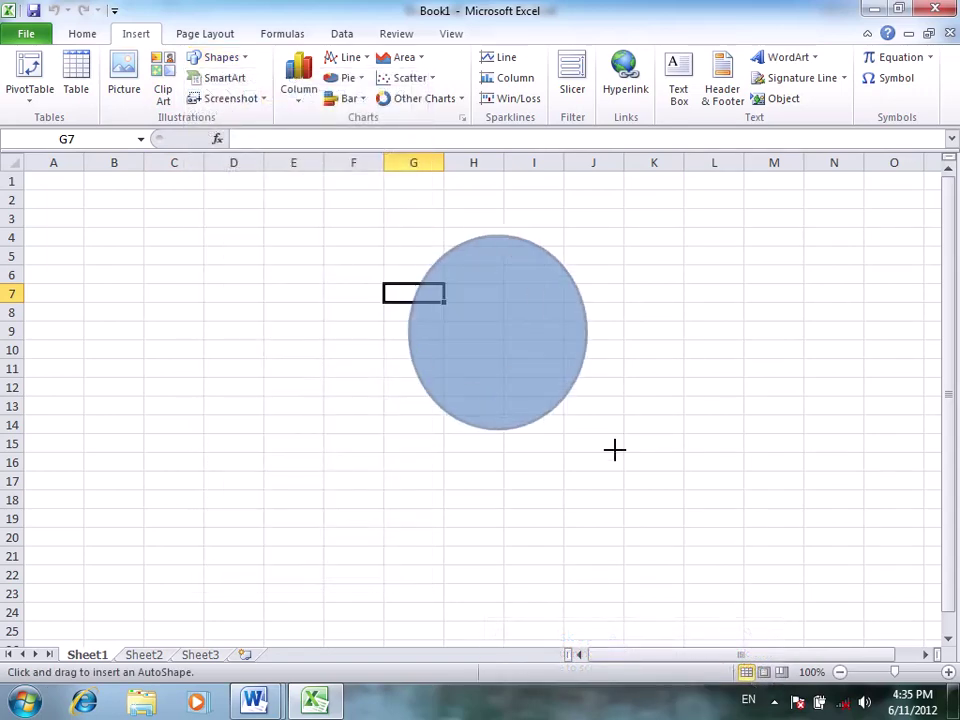
pyautogui.moveTo(409, 240); pyautogui.dragTo(676, 497)
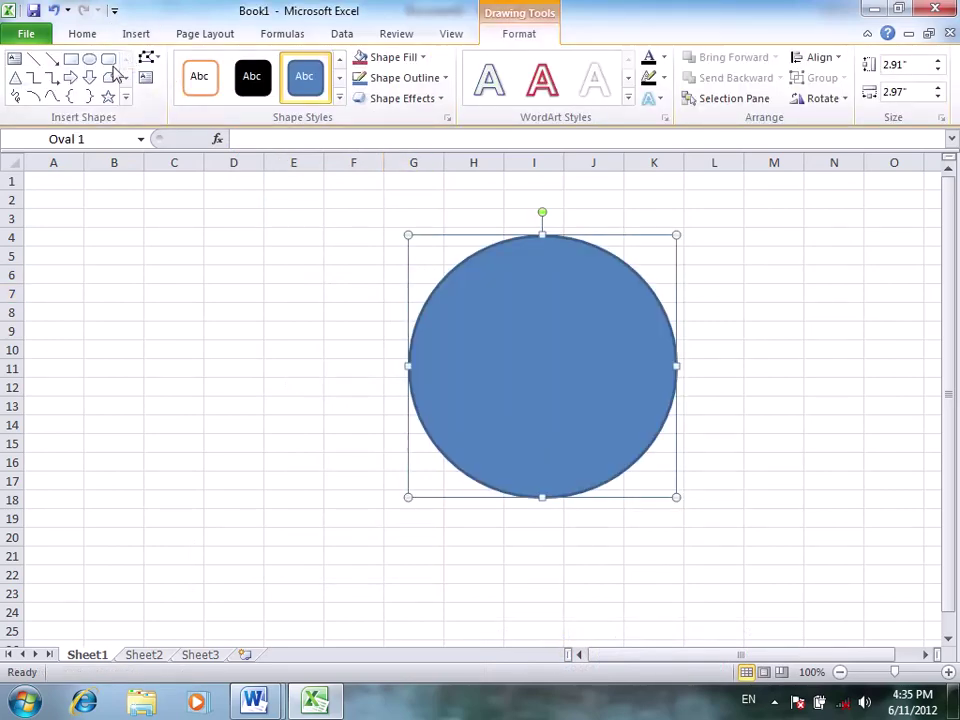
# Draw a five-point star from about B10 to E24 and move the circle to columns K–O
pyautogui.click(125, 97)
pyautogui.click(108, 95)
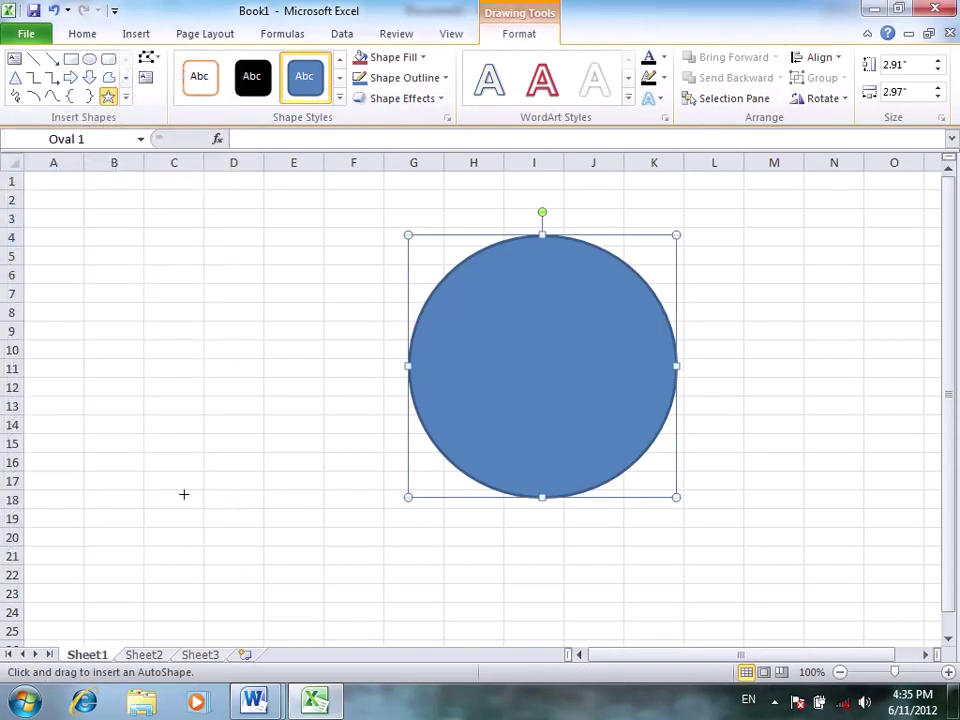
pyautogui.moveTo(62, 347); pyautogui.dragTo(340, 614)
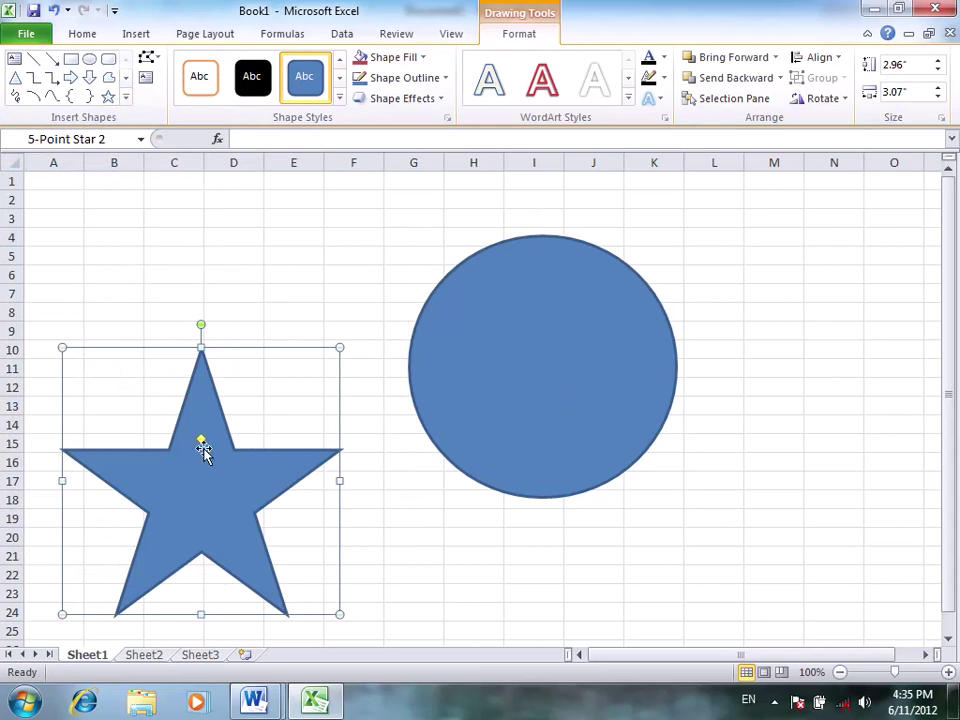
pyautogui.moveTo(512, 385); pyautogui.dragTo(703, 349)
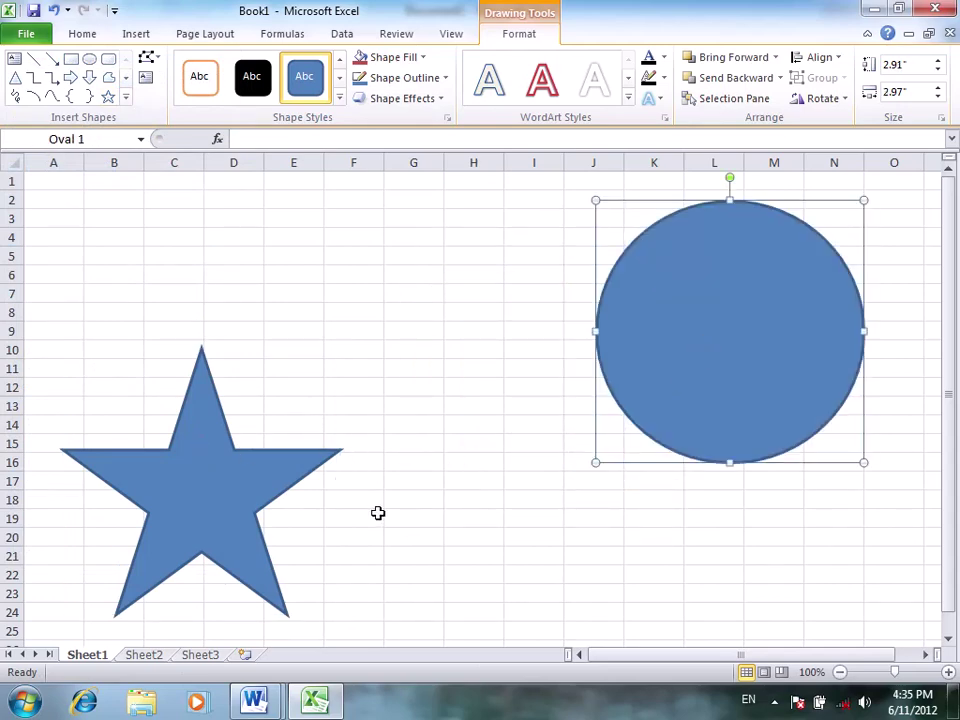
pyautogui.click(488, 500)
# Draw an elbow connector from the circle's left side to the star's right point
pyautogui.click(656, 368)
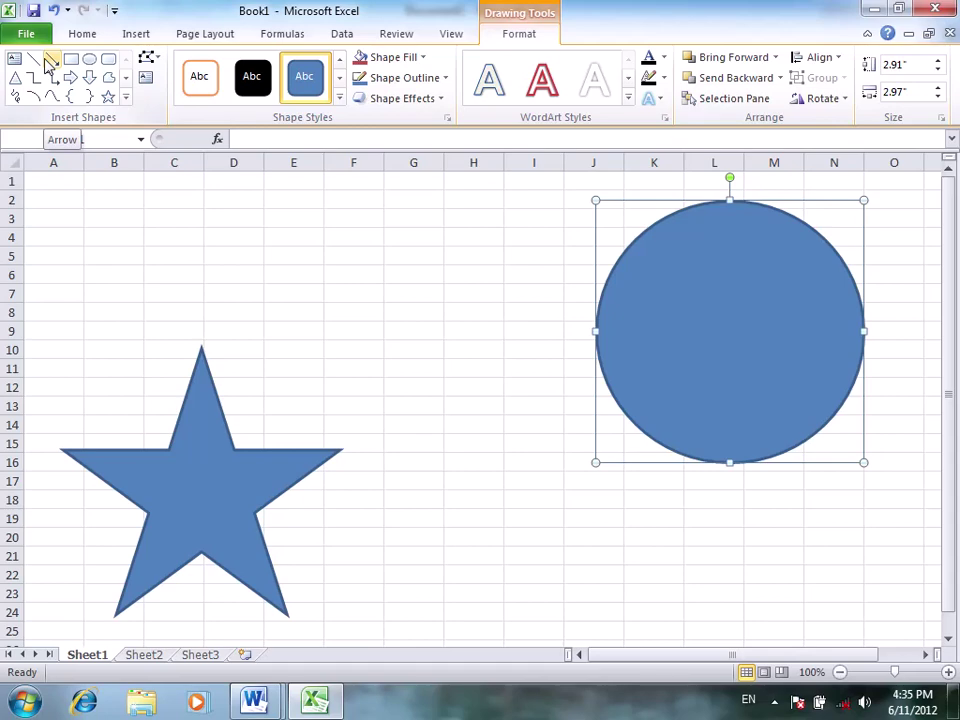
pyautogui.click(125, 96)
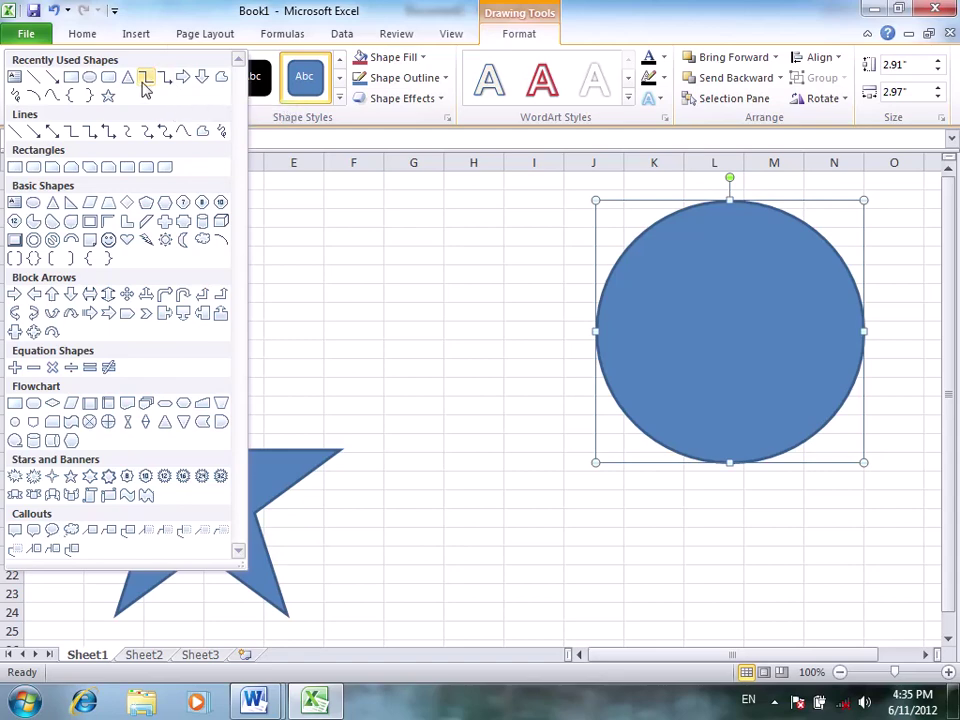
pyautogui.click(144, 80)
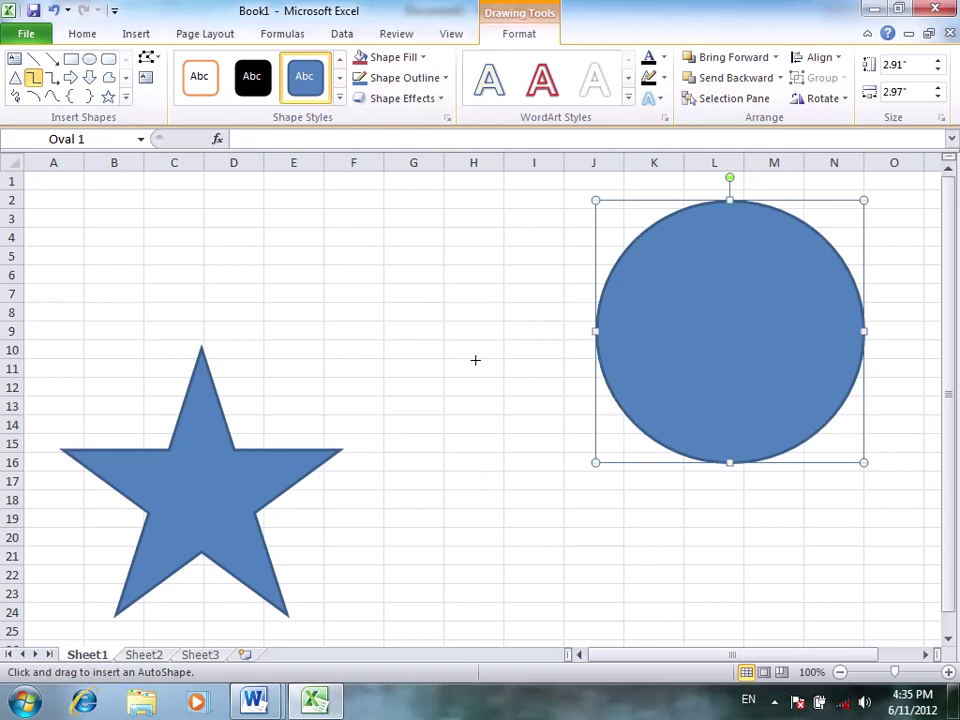
pyautogui.moveTo(595, 332); pyautogui.dragTo(345, 450)
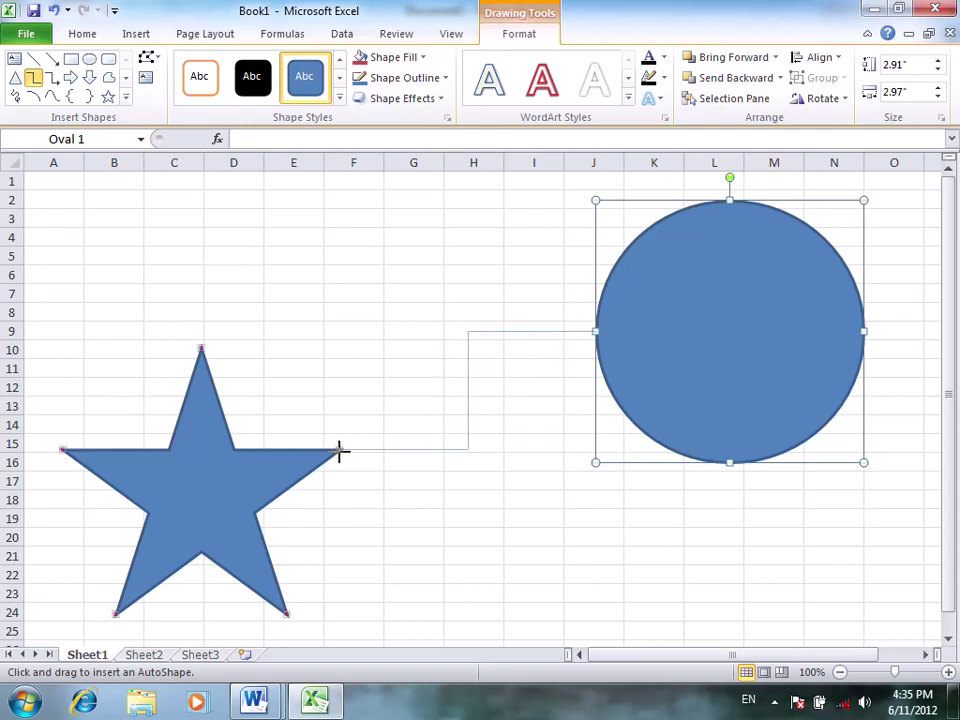
# Drag the circle around the sheet to confirm the connector stays attached, ending near the top middle
pyautogui.moveTo(723, 350)
pyautogui.mouseDown()
pyautogui.moveTo(773, 496)
pyautogui.moveTo(809, 297)
pyautogui.moveTo(752, 486)
pyautogui.moveTo(752, 535)
pyautogui.mouseUp()
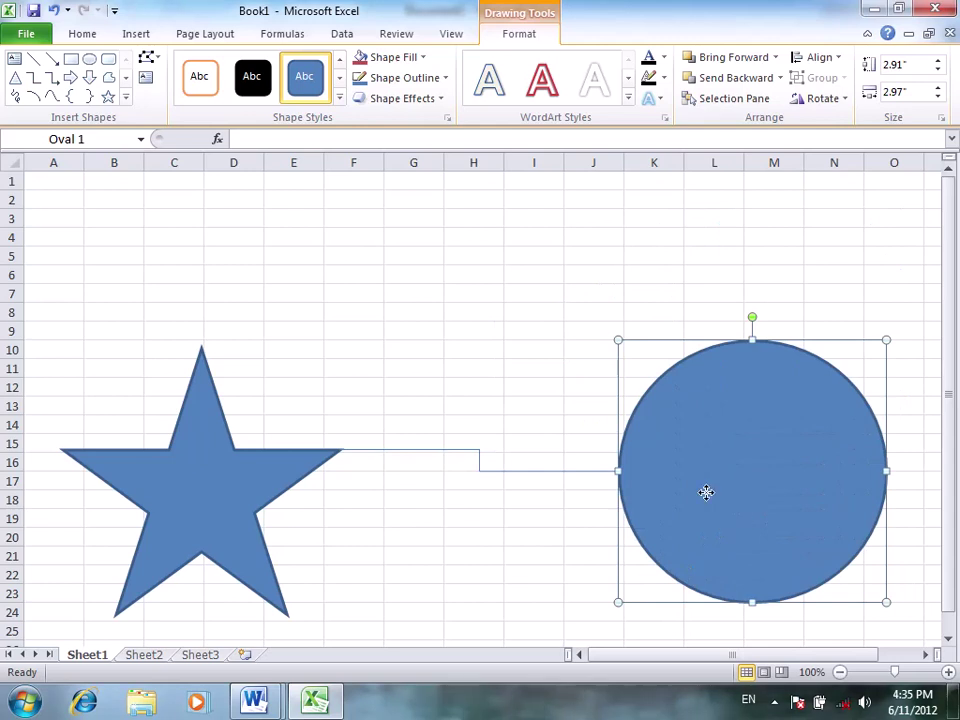
pyautogui.moveTo(706, 492)
pyautogui.mouseDown()
pyautogui.moveTo(606, 451)
pyautogui.moveTo(724, 371)
pyautogui.moveTo(610, 391)
pyautogui.mouseUp()
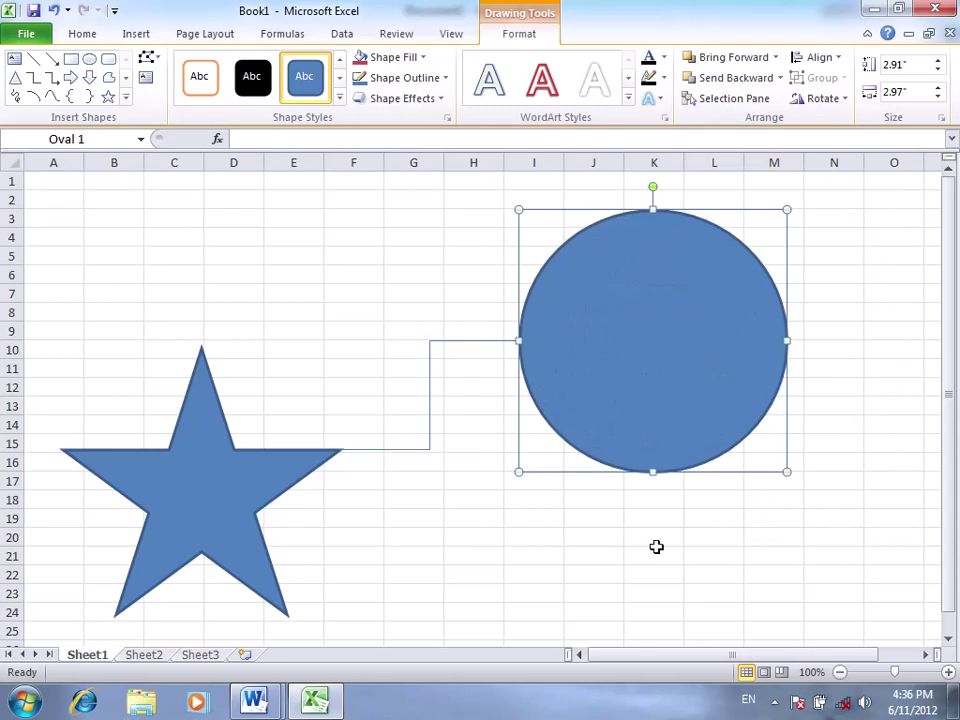
pyautogui.moveTo(724, 369)
pyautogui.mouseDown()
pyautogui.moveTo(839, 444)
pyautogui.moveTo(746, 354)
pyautogui.mouseUp()
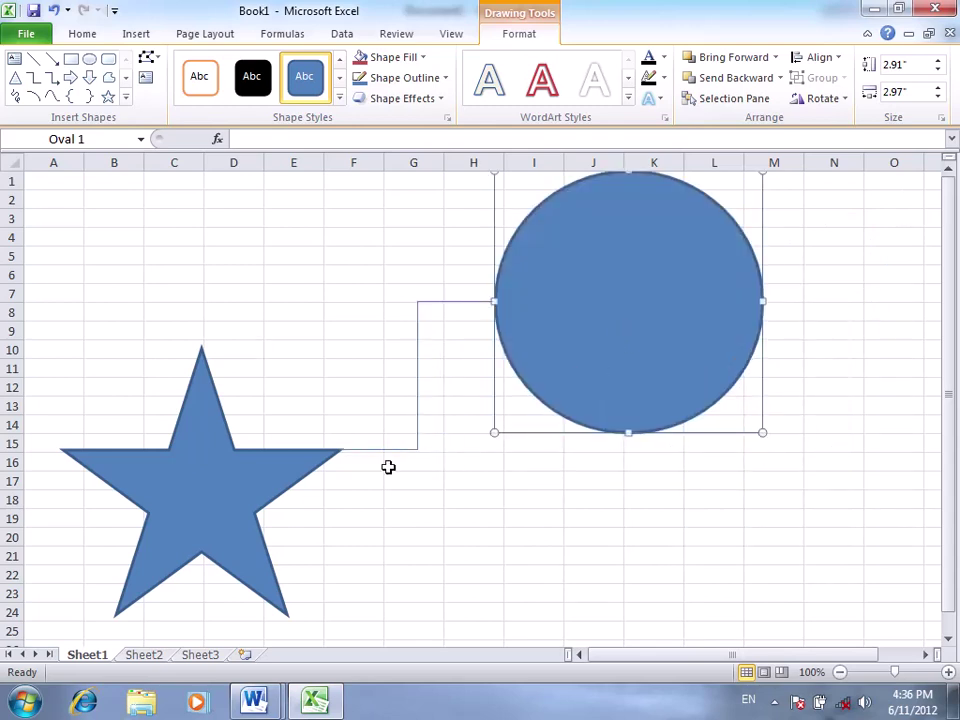
# Move the circle further right, then down and to the left, with the elbow connector following
pyautogui.click(147, 58)
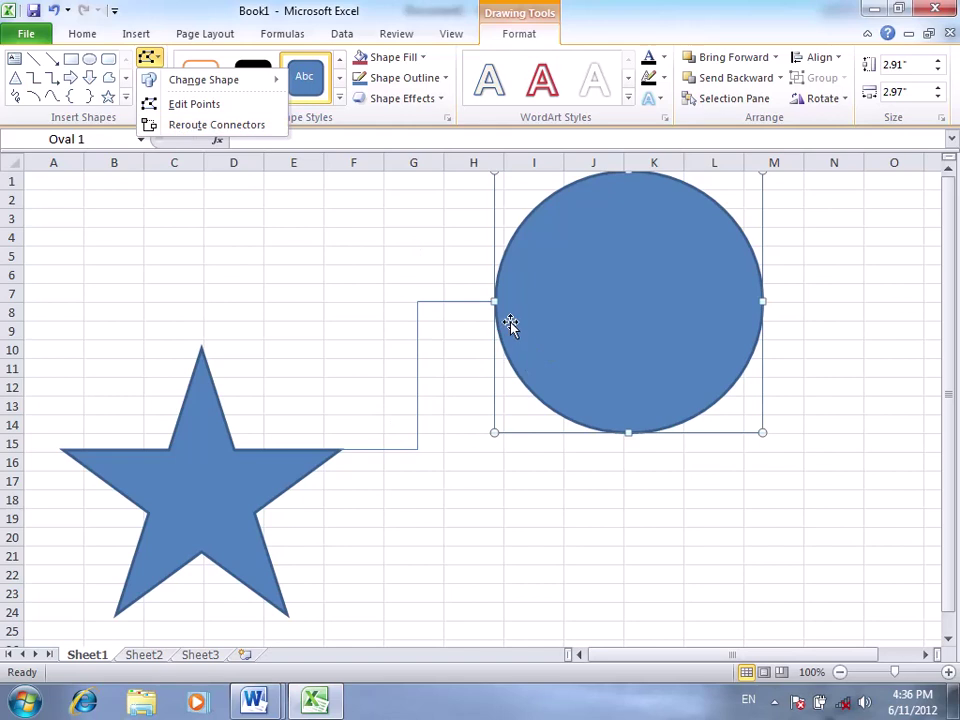
pyautogui.click(200, 125)
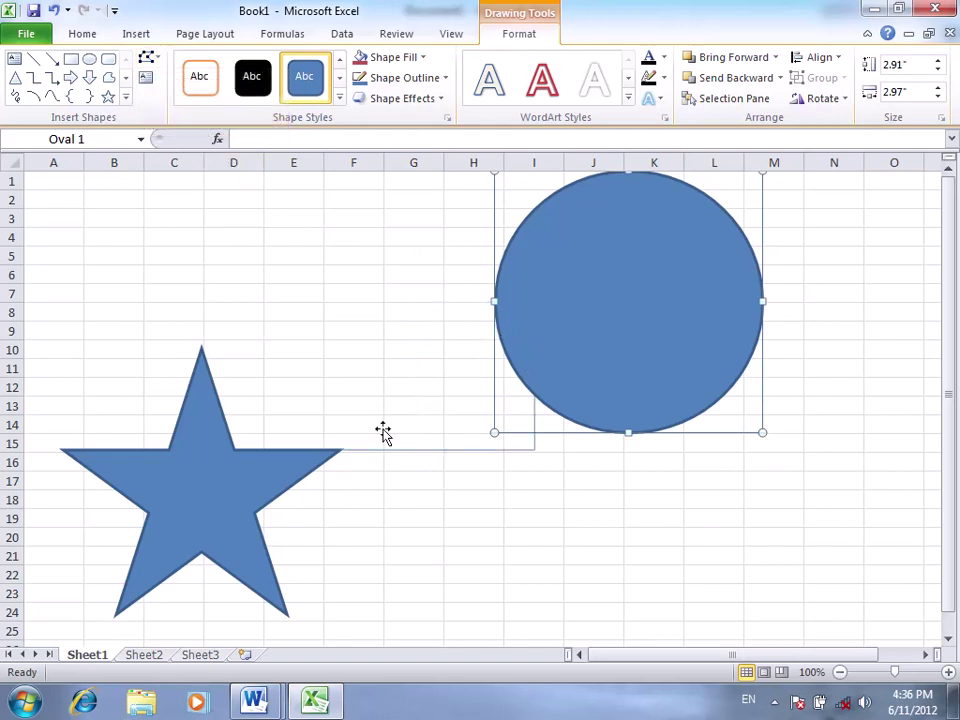
pyautogui.moveTo(585, 358)
pyautogui.mouseDown()
pyautogui.moveTo(751, 358)
pyautogui.moveTo(614, 588)
pyautogui.moveTo(687, 370)
pyautogui.moveTo(768, 407)
pyautogui.mouseUp()
pyautogui.click(573, 627)
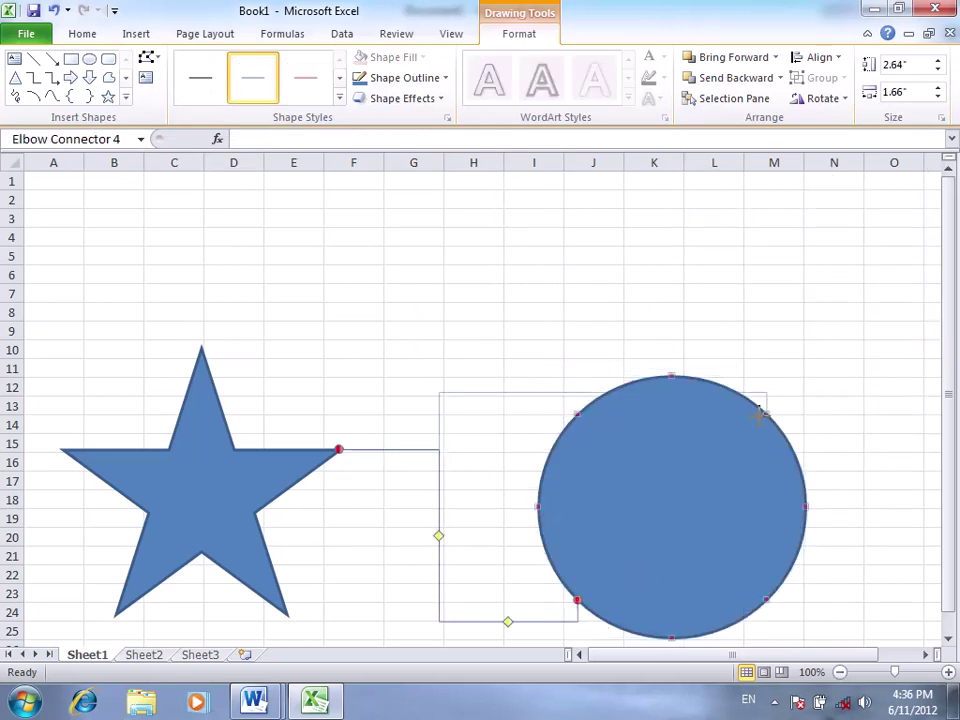
pyautogui.moveTo(733, 541); pyautogui.dragTo(705, 561)
# Reroute the connector to the circle's nearest side, move the circle beside the star, and return to Word
pyautogui.click(147, 60)
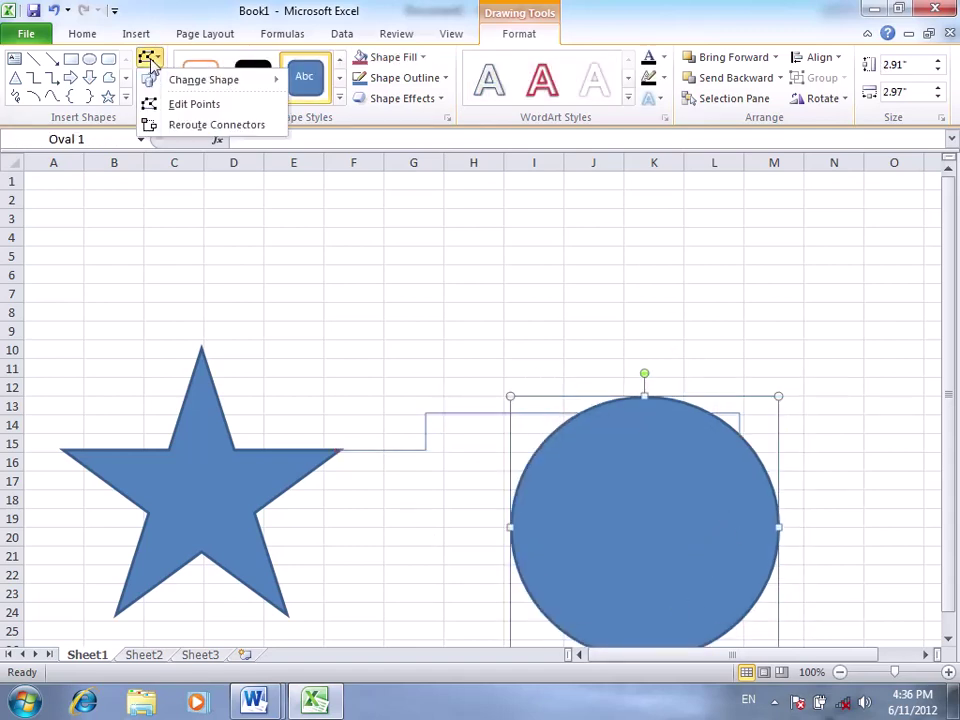
pyautogui.click(198, 125)
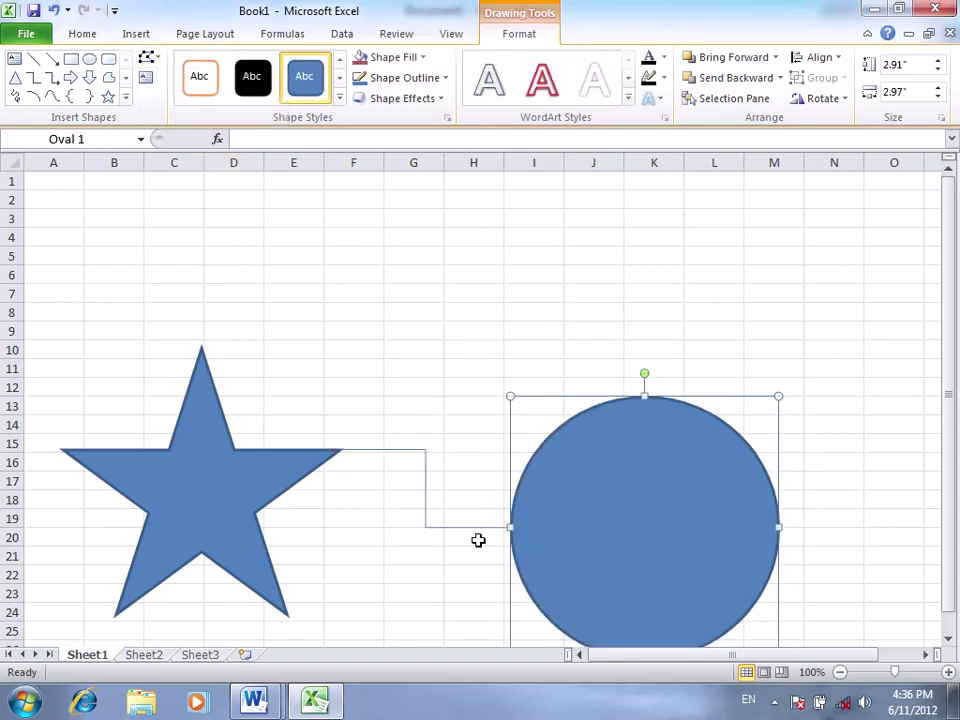
pyautogui.moveTo(720, 530); pyautogui.dragTo(715, 383)
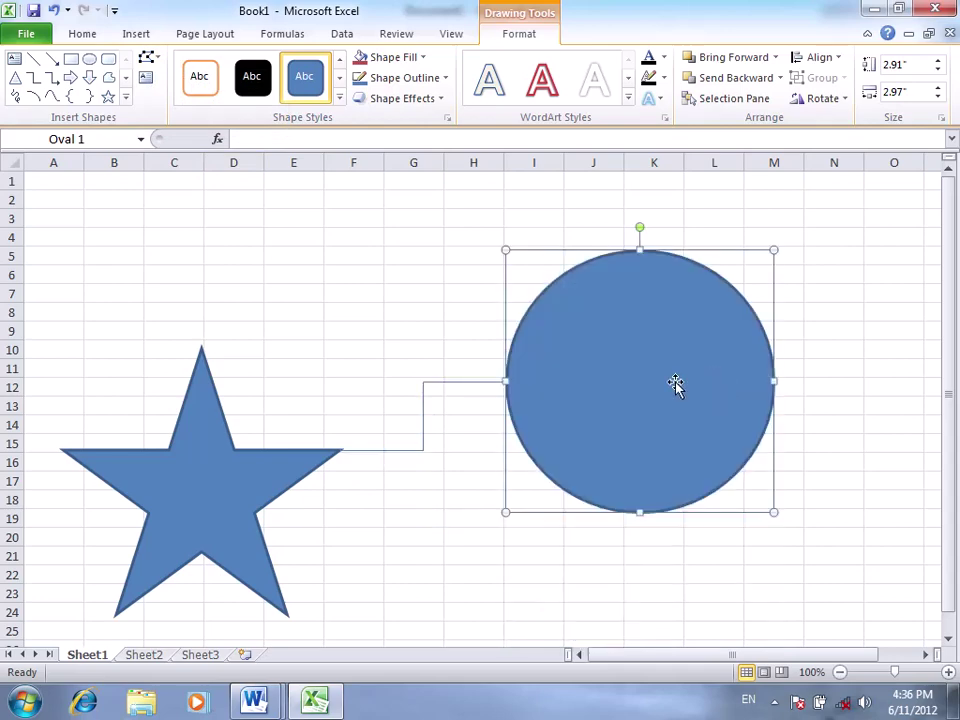
pyautogui.click(253, 700)
# Back in Word's Document2, delete the orange octagon and its sample paragraphs, leaving 0 words
pyautogui.click(385, 650)
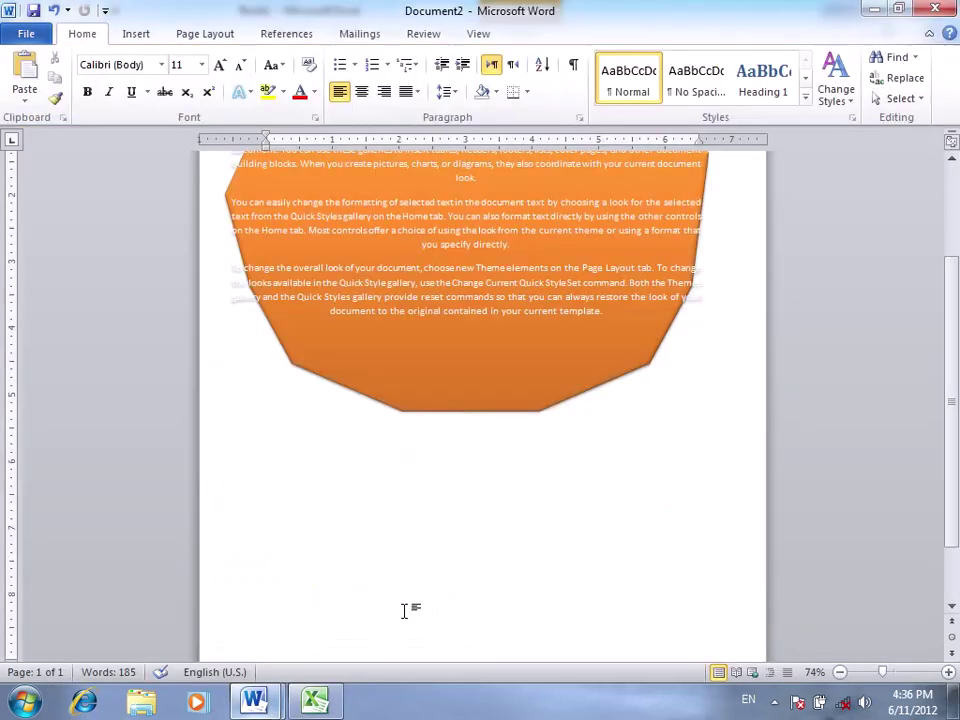
pyautogui.click(120, 36)
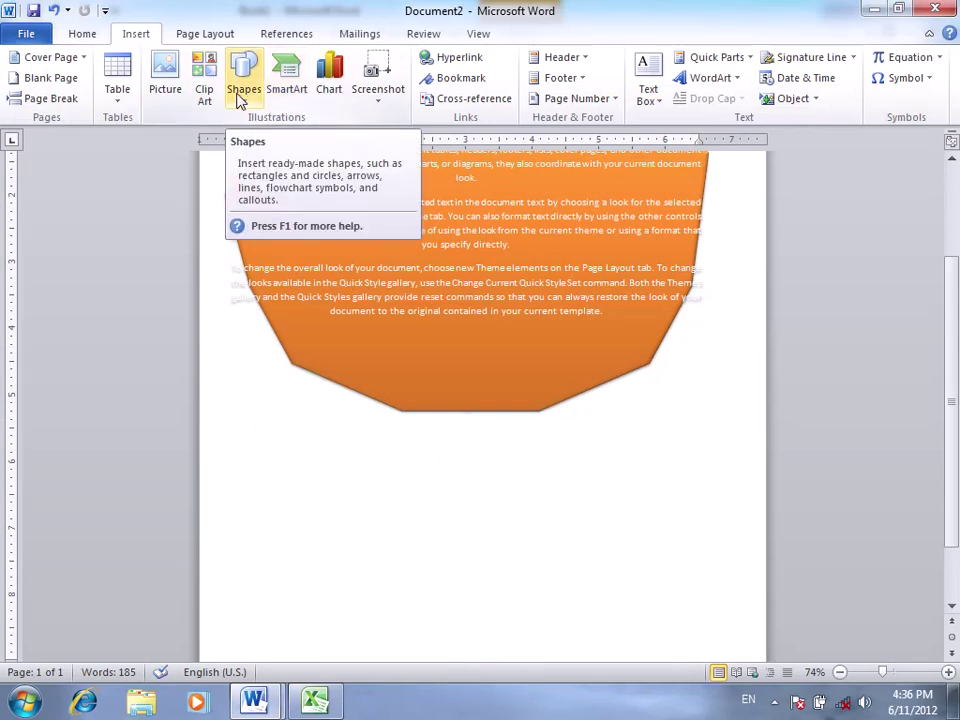
pyautogui.click(566, 356)
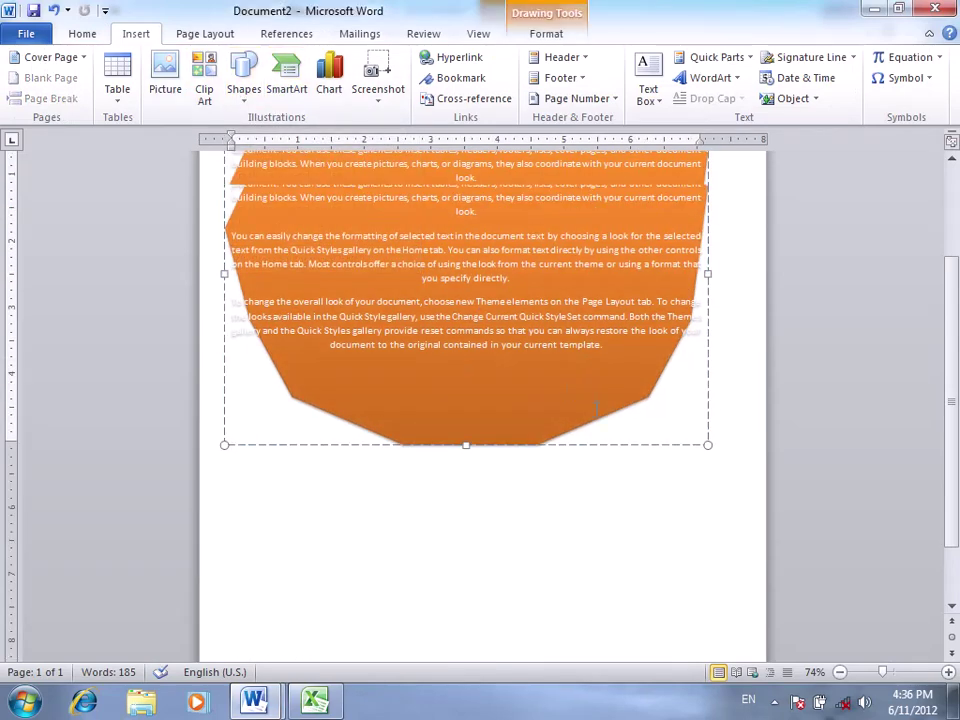
pyautogui.scroll(3, 596, 410)
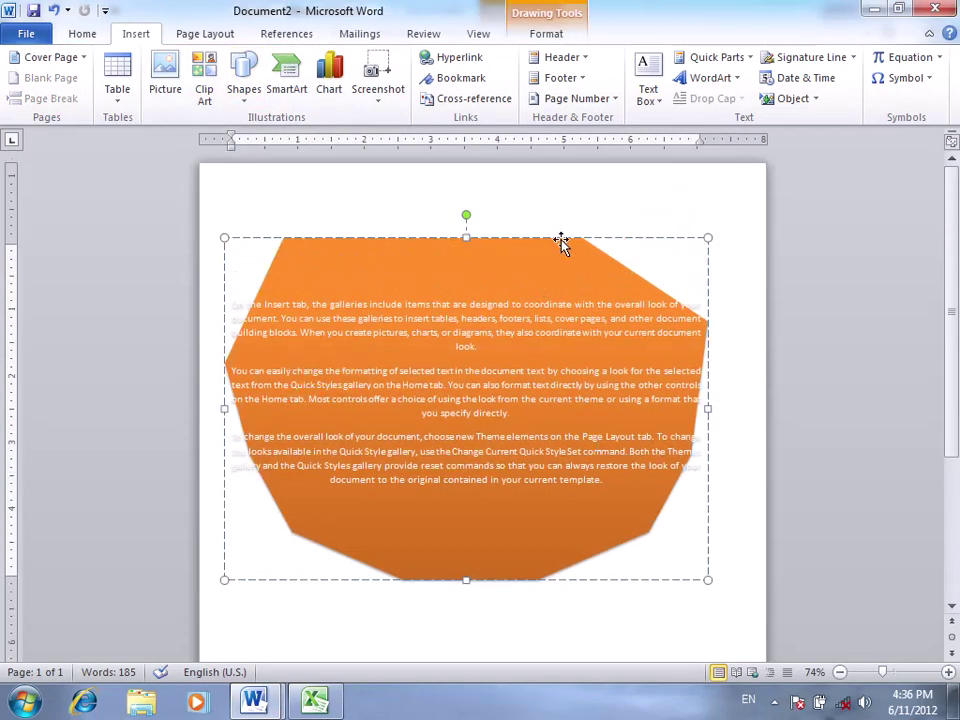
pyautogui.press('Delete')
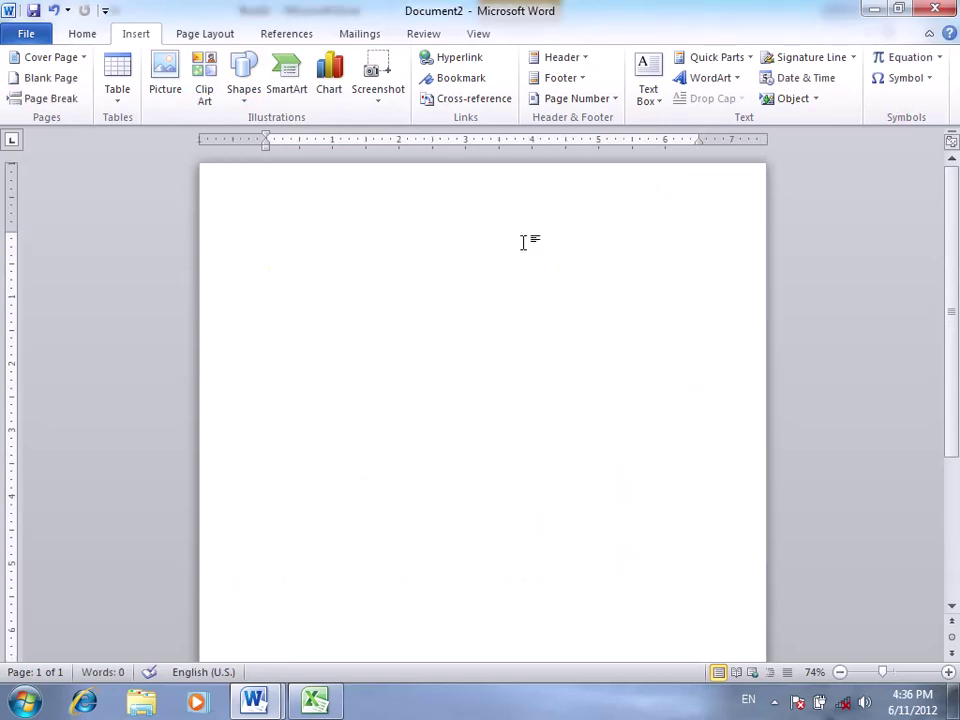